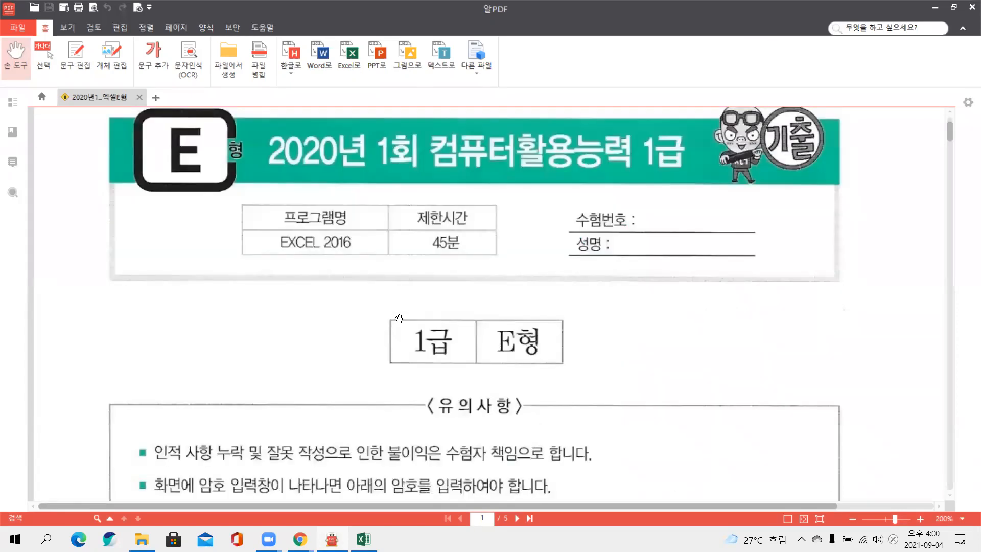
Step: Examine the advanced filter task for sheet 기본작업-2 in the exam PDF, including its condition, required functions, output columns and result cell
{"action": "scroll", "coordinate": [399, 318], "scroll_direction": "down", "scroll_amount": 4}
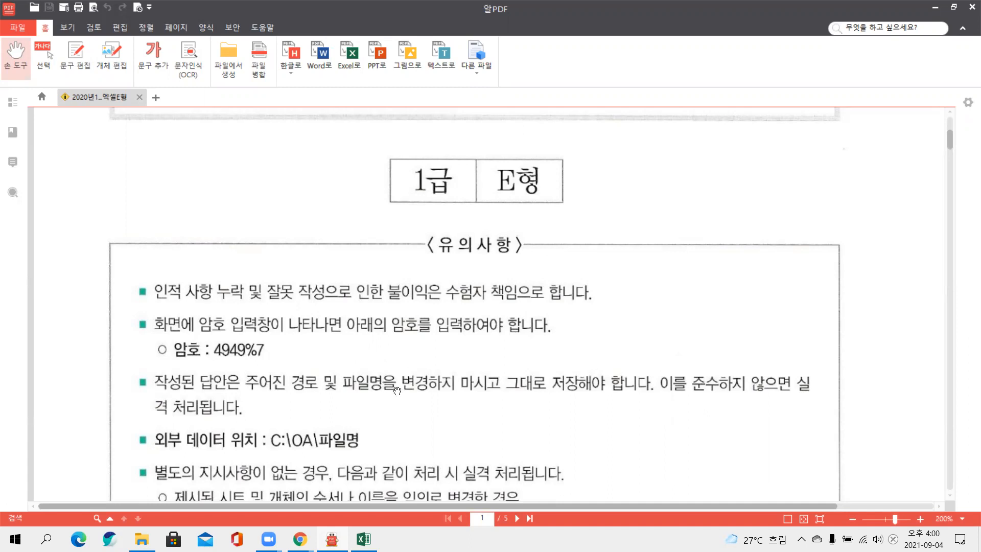
{"action": "scroll", "coordinate": [359, 382], "scroll_direction": "down", "scroll_amount": 15}
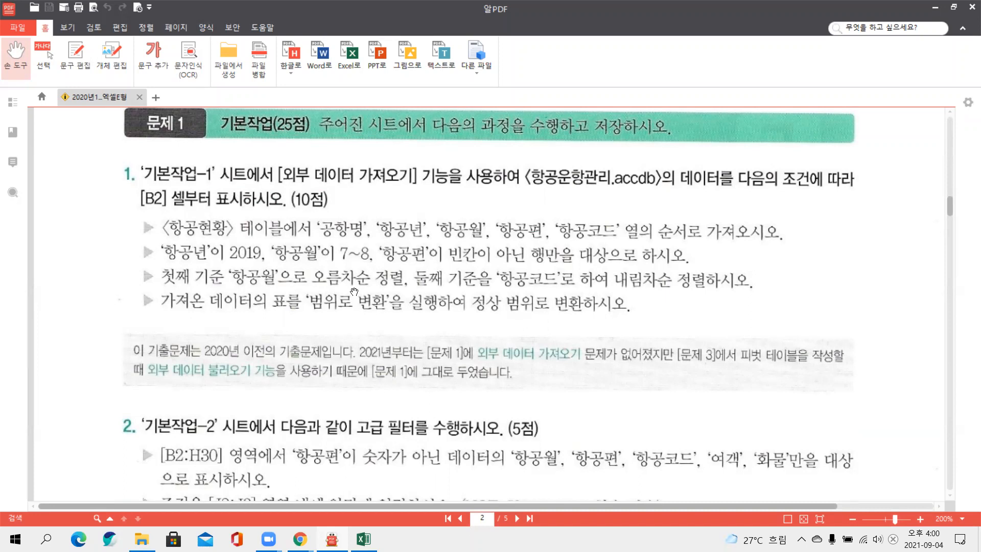
{"action": "scroll", "coordinate": [354, 291], "scroll_direction": "down", "scroll_amount": 5}
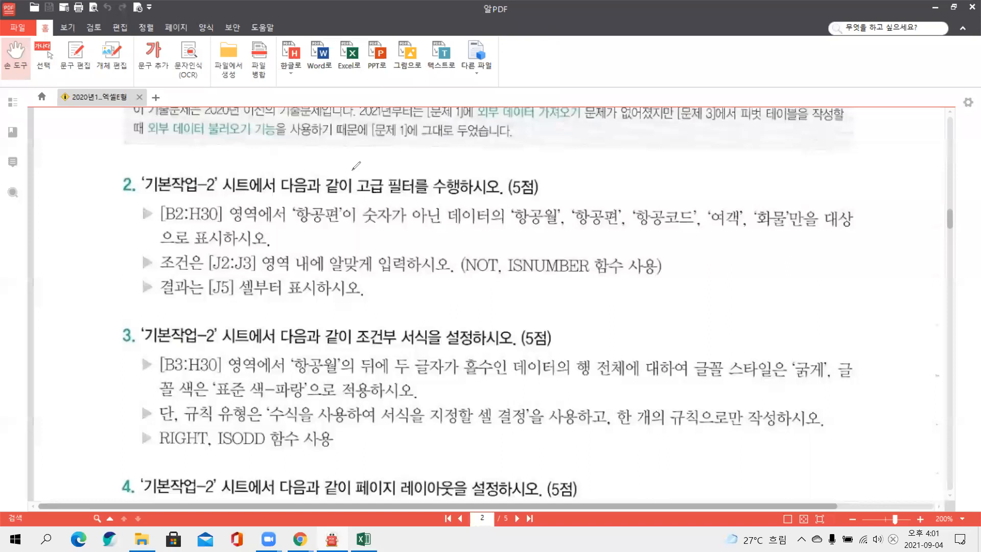
{"action": "left_click_drag", "start_coordinate": [351, 172], "coordinate": [434, 200]}
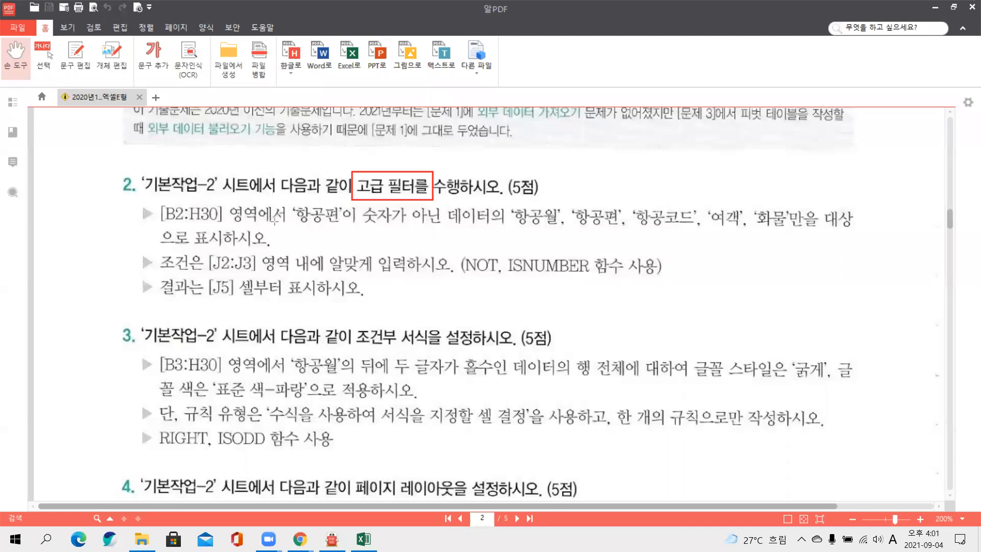
{"action": "left_click_drag", "start_coordinate": [287, 225], "coordinate": [438, 226]}
{"action": "left_click_drag", "start_coordinate": [204, 273], "coordinate": [263, 274]}
{"action": "left_click_drag", "start_coordinate": [452, 275], "coordinate": [606, 275]}
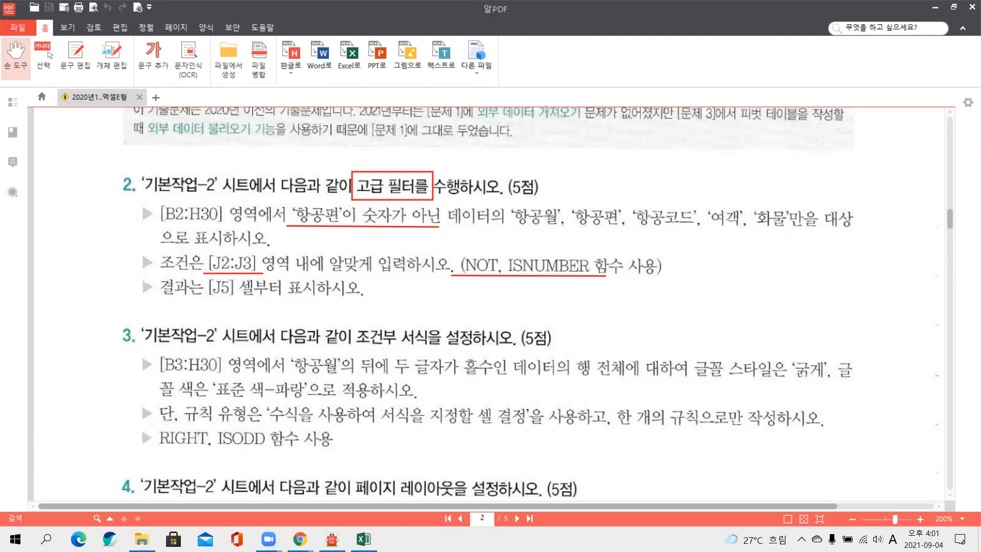
{"action": "left_click_drag", "start_coordinate": [511, 227], "coordinate": [793, 227]}
{"action": "left_click_drag", "start_coordinate": [202, 298], "coordinate": [311, 299]}
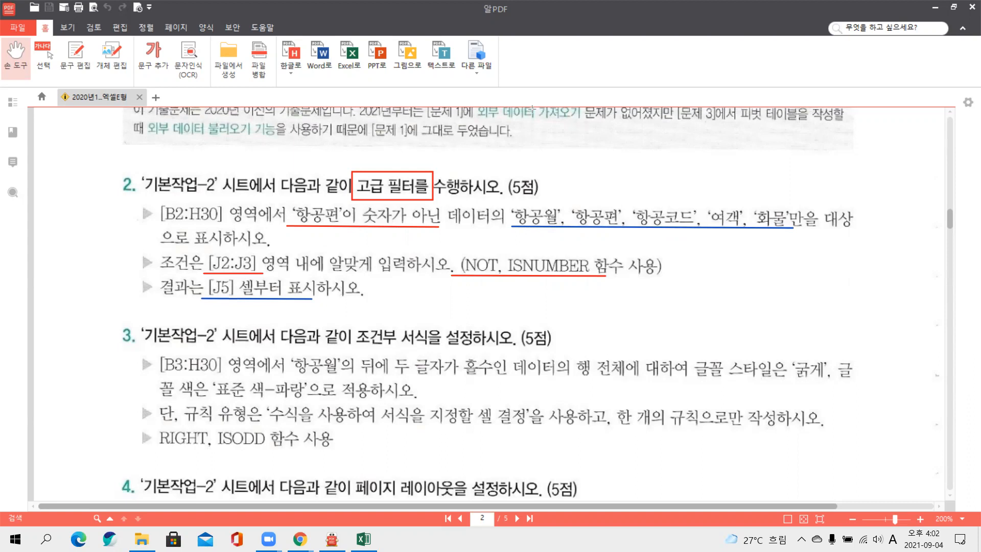
{"action": "key", "text": "Escape"}
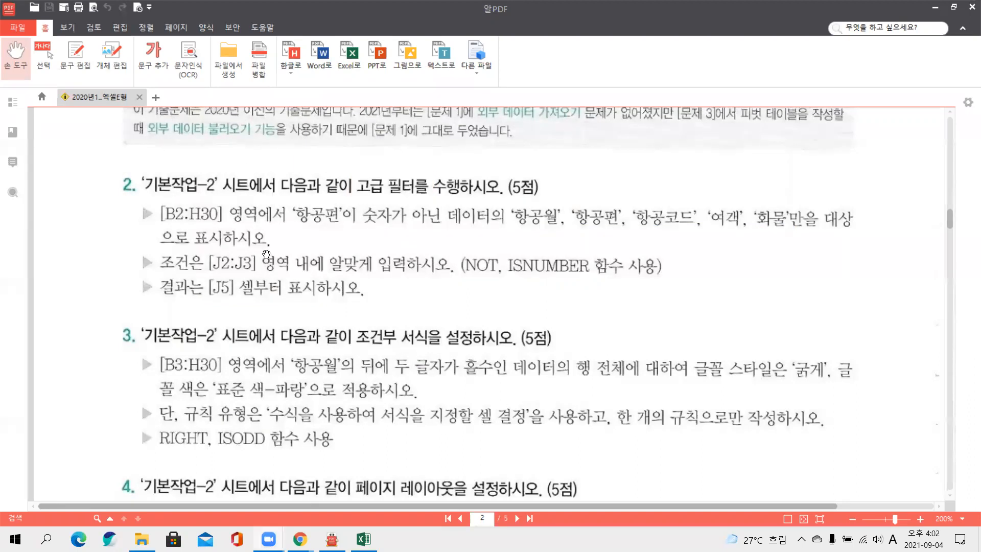
Step: Switch to the Excel workbook and enter the criteria heading 조건 in cell J2 of sheet 기본작업-2
{"action": "left_click", "coordinate": [363, 538]}
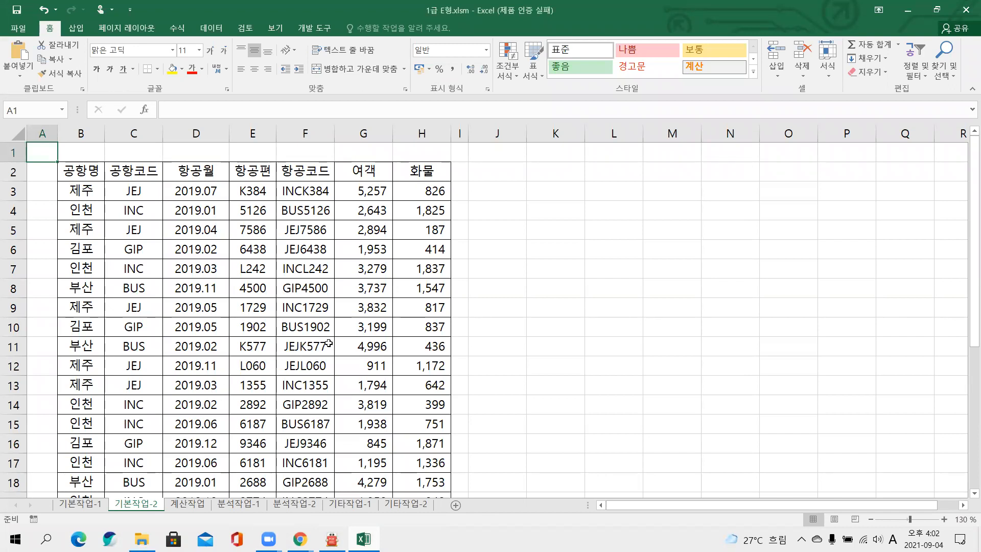
{"action": "left_click", "coordinate": [514, 174]}
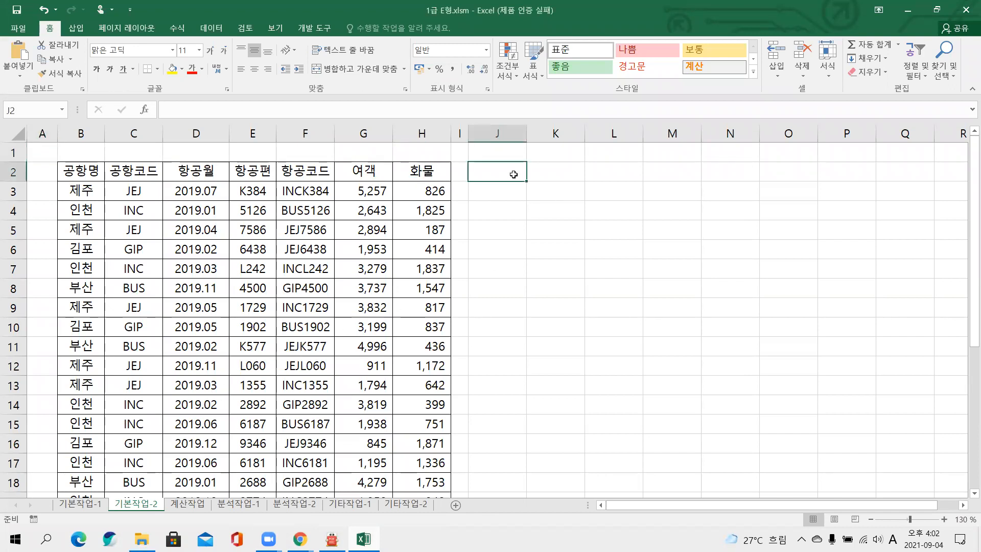
{"action": "type", "text": "wh"}
{"action": "key", "text": "BackSpace"}
{"action": "key", "text": "BackSpace"}
{"action": "key", "text": "Hangul"}
{"action": "type", "text": "조건"}
{"action": "key", "text": "Return"}
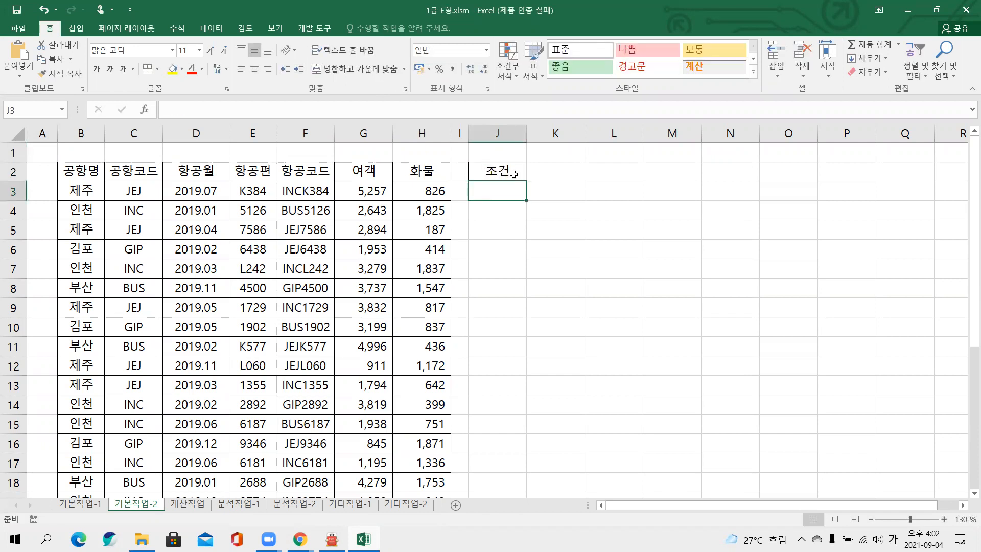
Step: Start a formula with the NOT function in cell J3 and bring up its function arguments
{"action": "type", "text": "="}
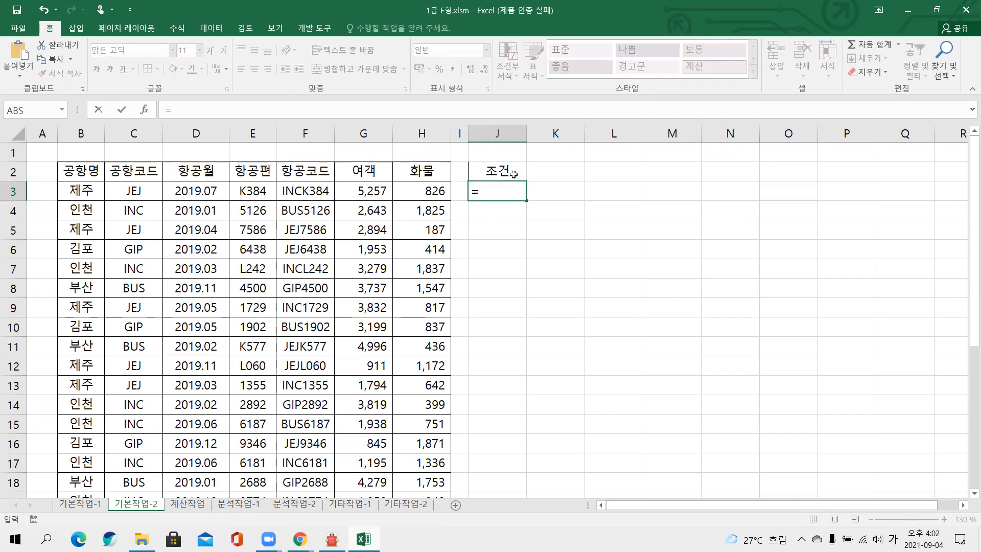
{"action": "type", "text": "ㅜㅐ"}
{"action": "key", "text": "BackSpace"}
{"action": "key", "text": "BackSpace"}
{"action": "key", "text": "Hangul"}
{"action": "type", "text": "no"}
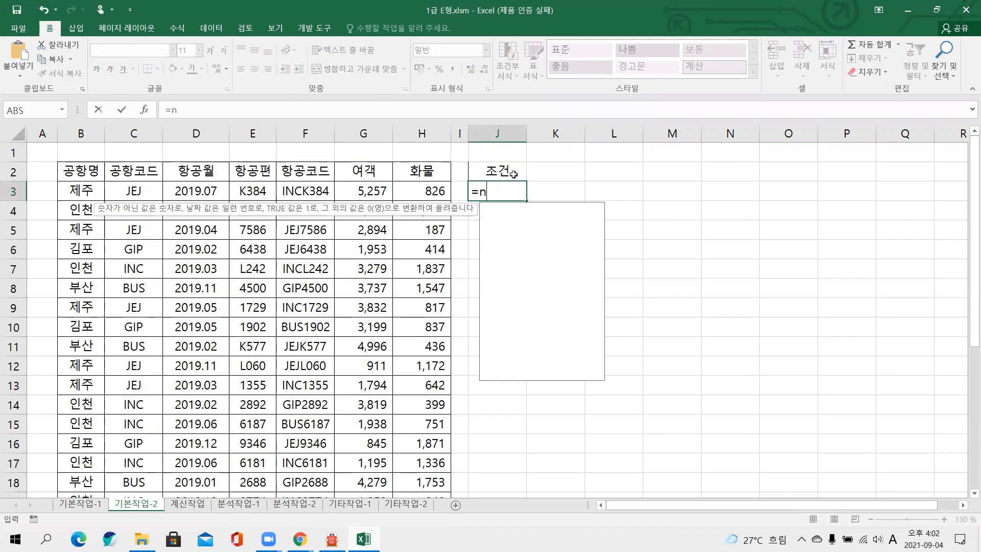
{"action": "key", "text": "Down"}
{"action": "key", "text": "Down"}
{"action": "key", "text": "Down"}
{"action": "key", "text": "Down"}
{"action": "key", "text": "Down"}
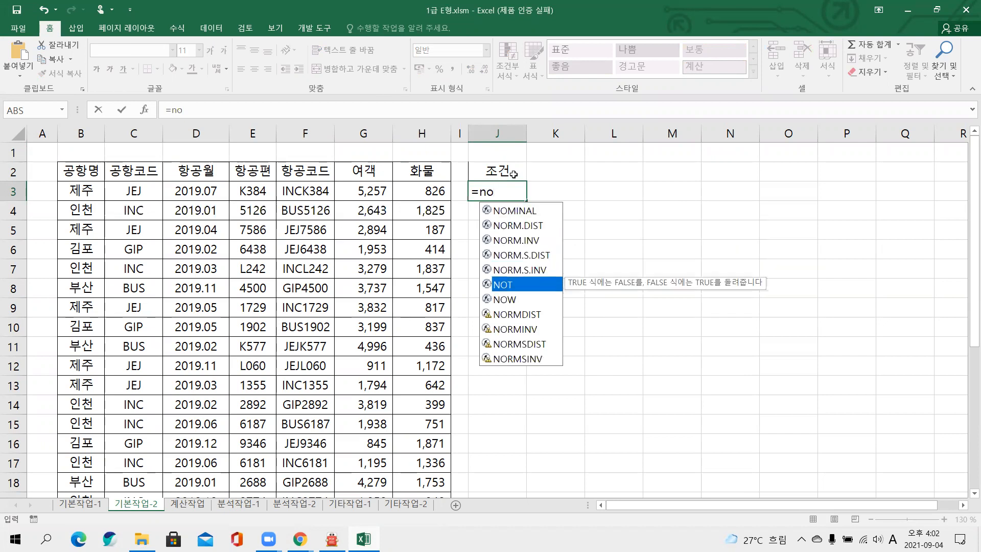
{"action": "key", "text": "Tab"}
{"action": "key", "text": "ctrl+a"}
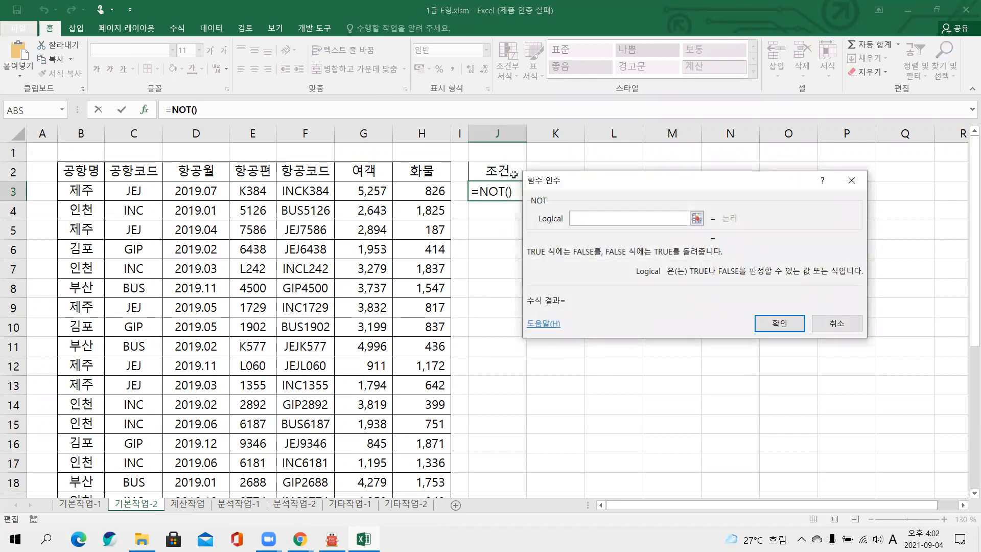
{"action": "left_click_drag", "start_coordinate": [600, 184], "coordinate": [413, 168]}
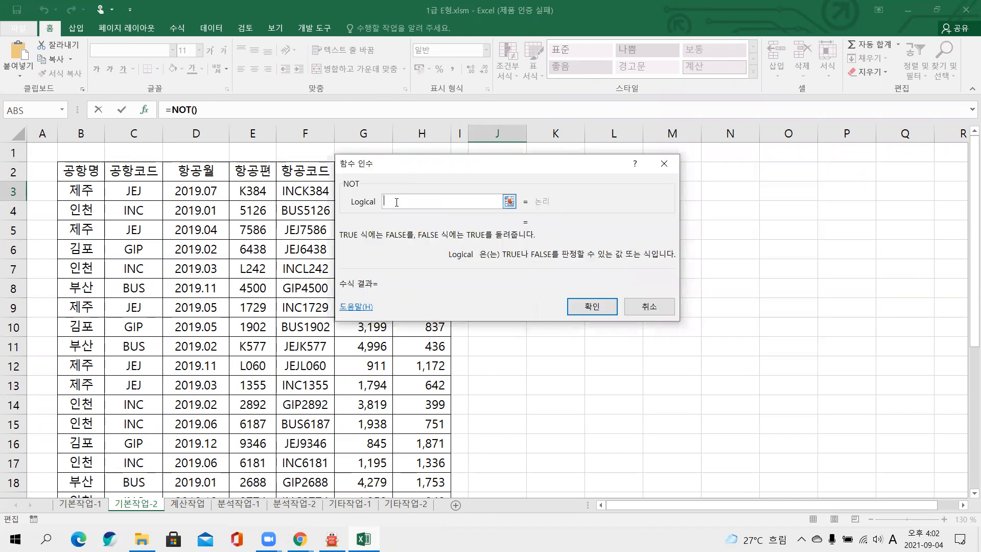
Step: Nest ISNUMBER with cell E3 as the NOT argument and complete the formula =NOT(ISNUMBER(E3))
{"action": "type", "text": "isnumber()"}
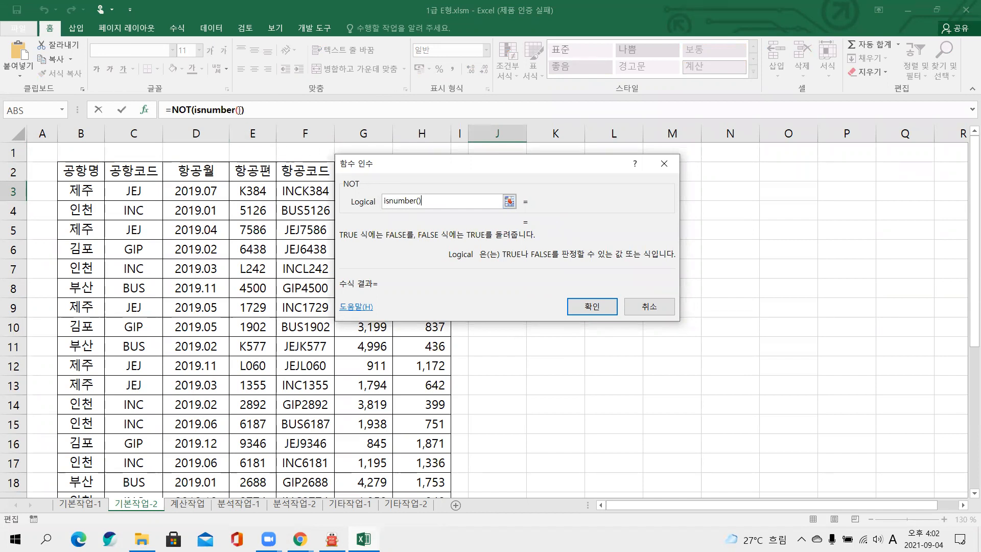
{"action": "left_click", "coordinate": [239, 110]}
{"action": "left_click", "coordinate": [451, 201]}
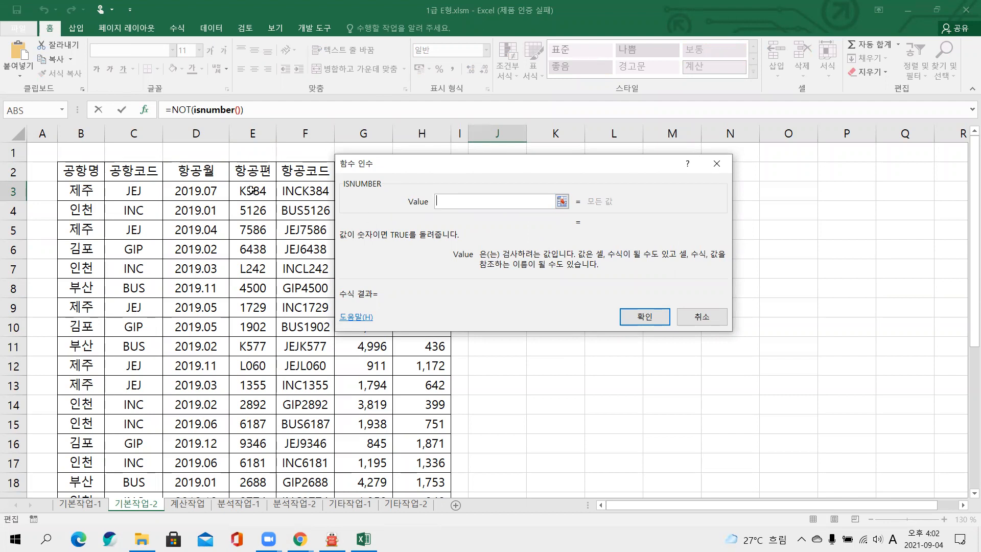
{"action": "left_click", "coordinate": [251, 190]}
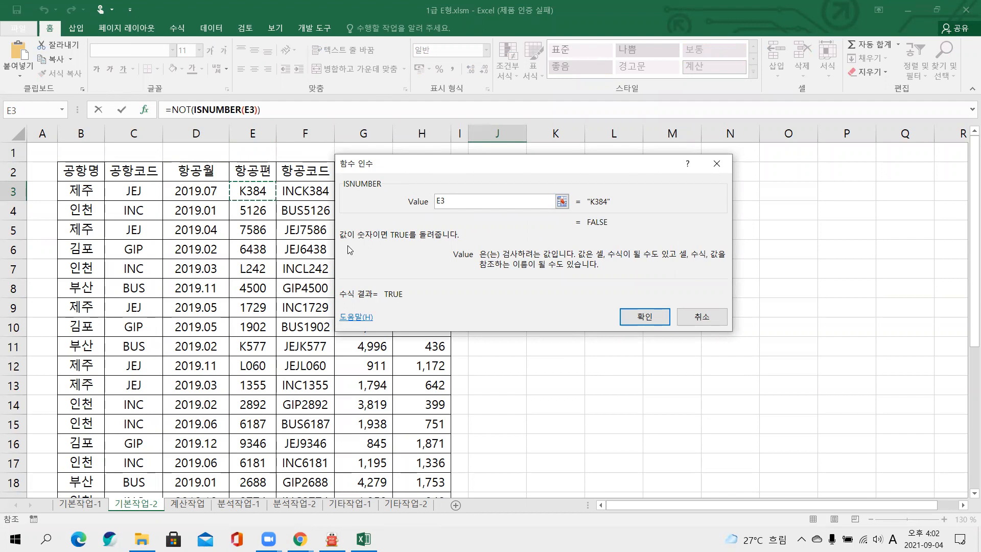
{"action": "left_click", "coordinate": [656, 319]}
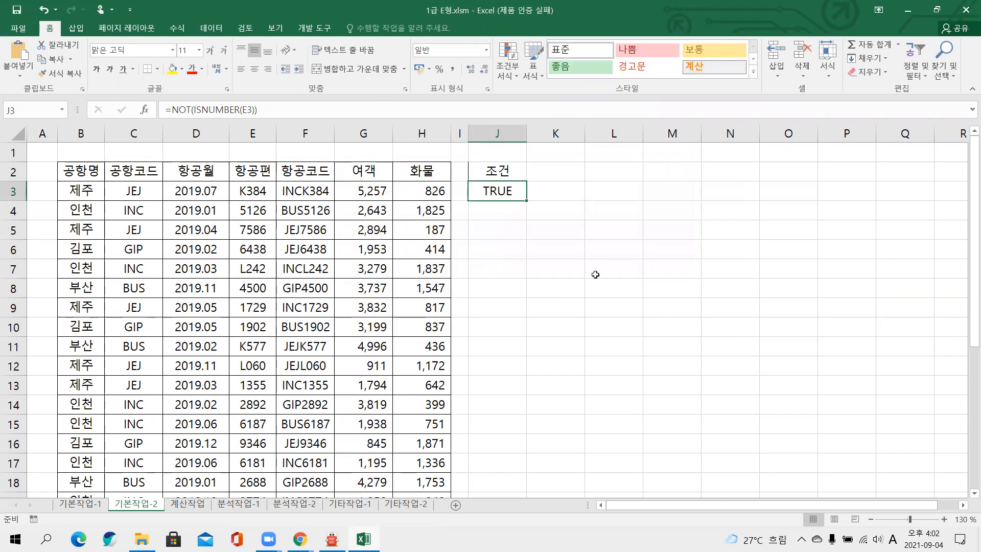
Step: Copy the headers 항공월 through 화물 from D2:H2 to the output area starting at J5
{"action": "left_click_drag", "start_coordinate": [207, 169], "coordinate": [406, 173]}
{"action": "key", "text": "ctrl+c"}
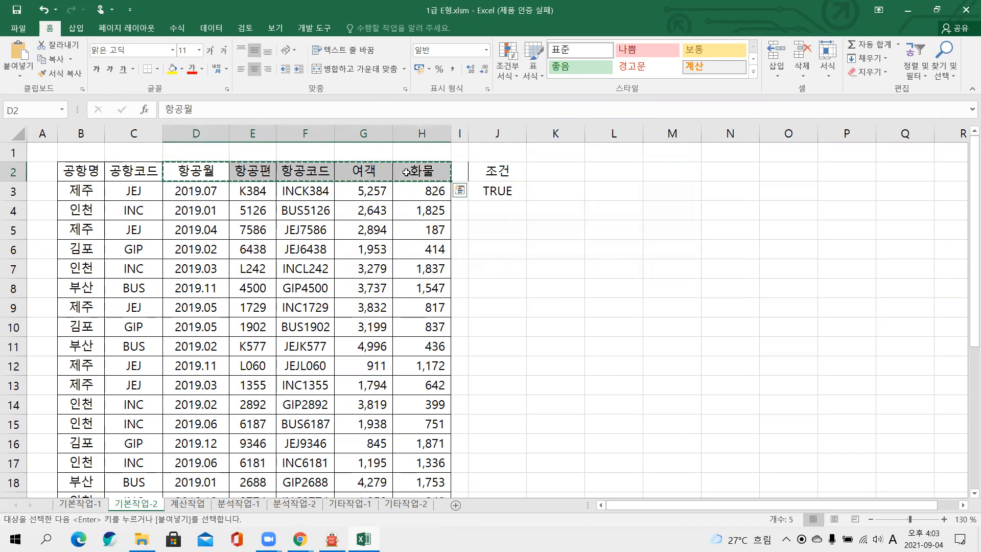
{"action": "left_click", "coordinate": [507, 231]}
{"action": "key", "text": "ctrl+v"}
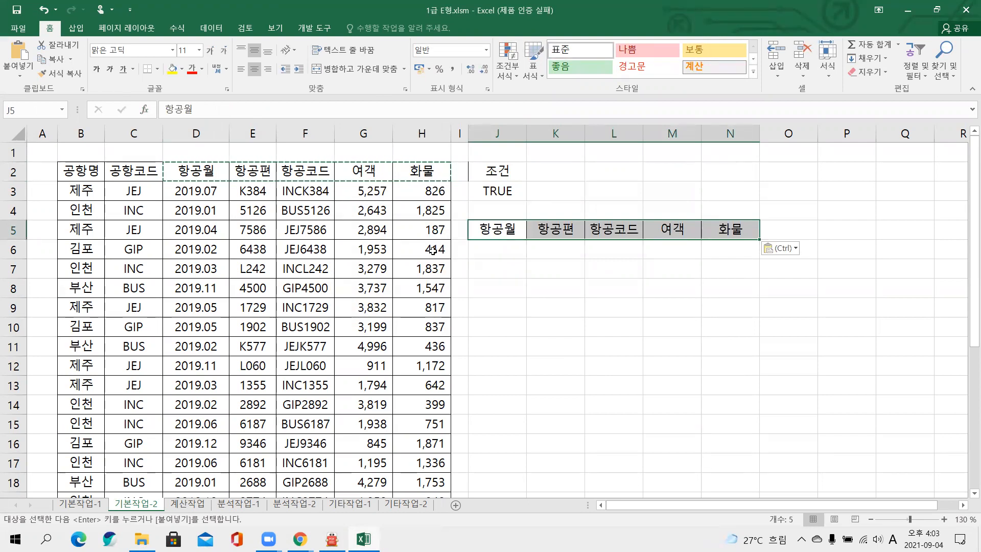
Step: Start an advanced filter on the list B2:H30 with the results copied to another location
{"action": "left_click", "coordinate": [250, 215]}
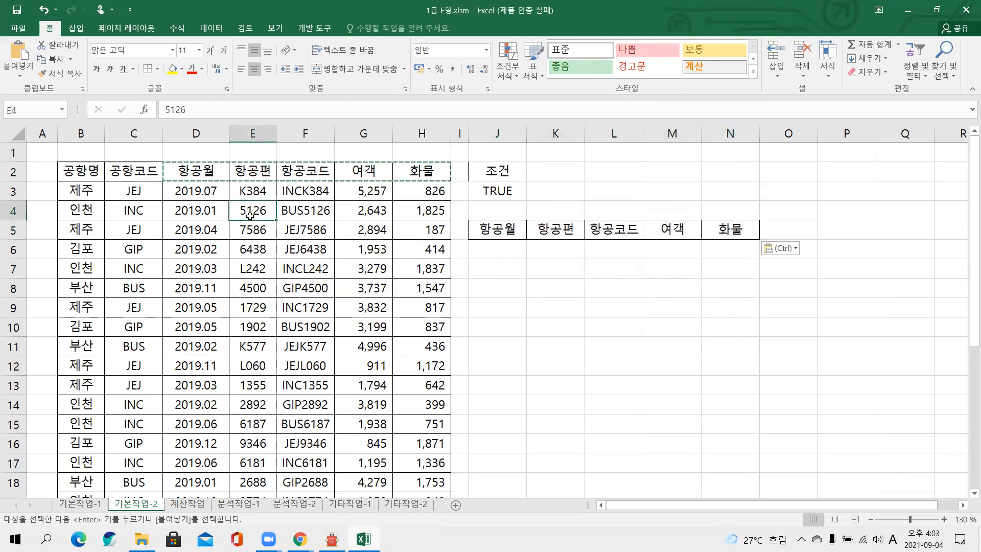
{"action": "left_click", "coordinate": [211, 28]}
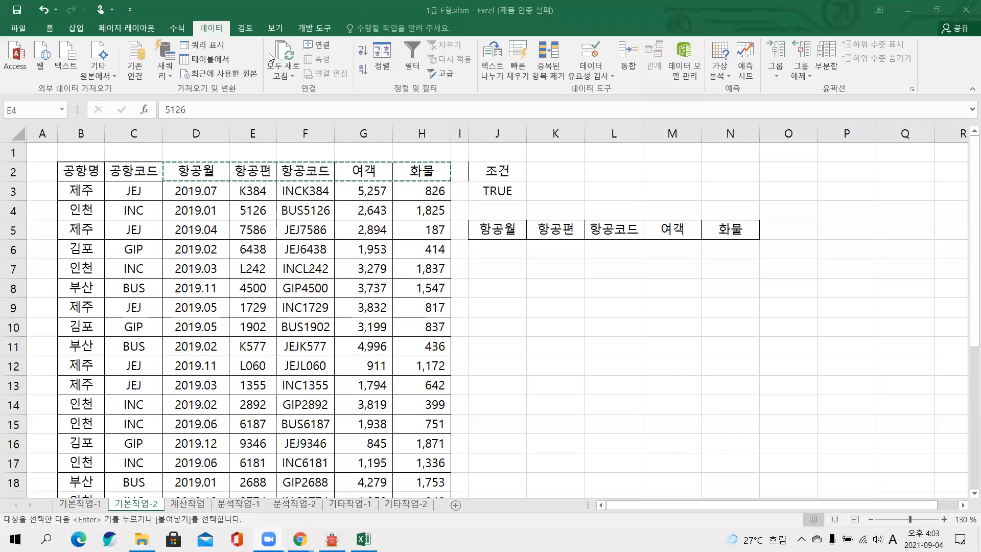
{"action": "left_click_drag", "start_coordinate": [357, 96], "coordinate": [471, 34]}
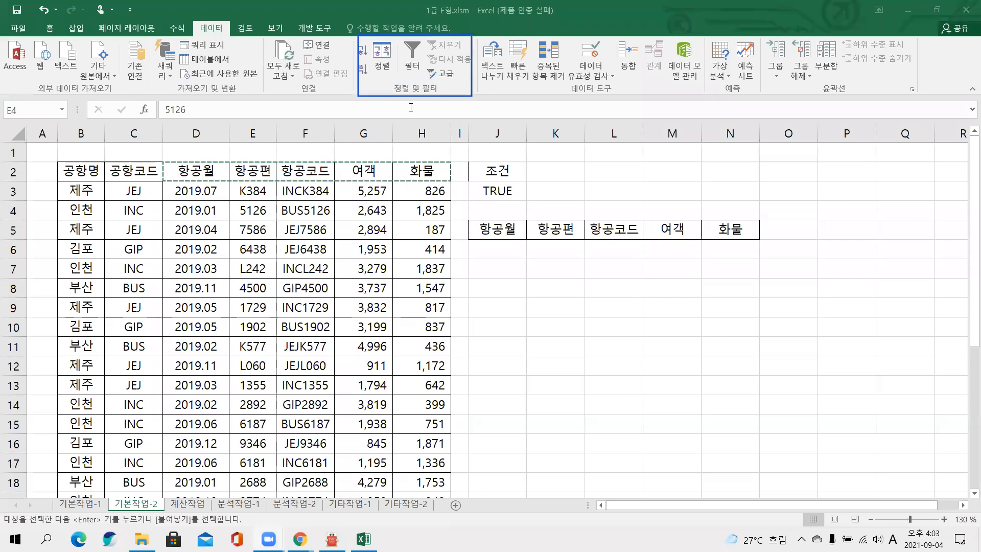
{"action": "left_click", "coordinate": [449, 77]}
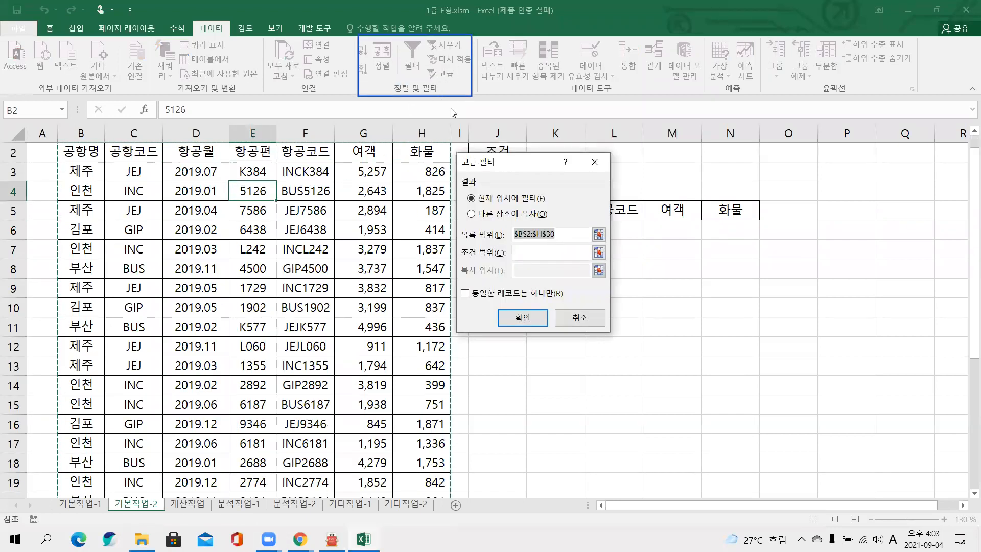
{"action": "left_click", "coordinate": [523, 214]}
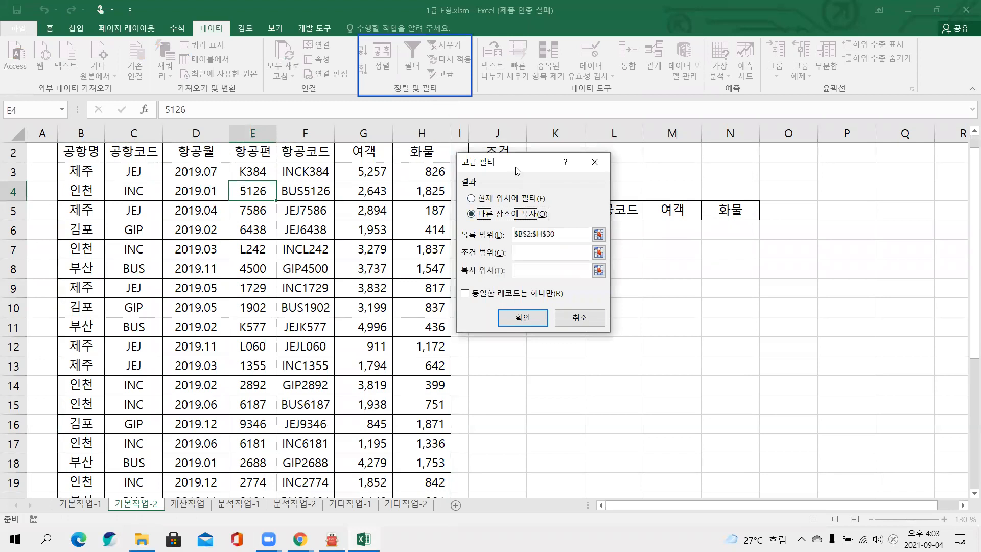
{"action": "left_click_drag", "start_coordinate": [515, 163], "coordinate": [424, 205]}
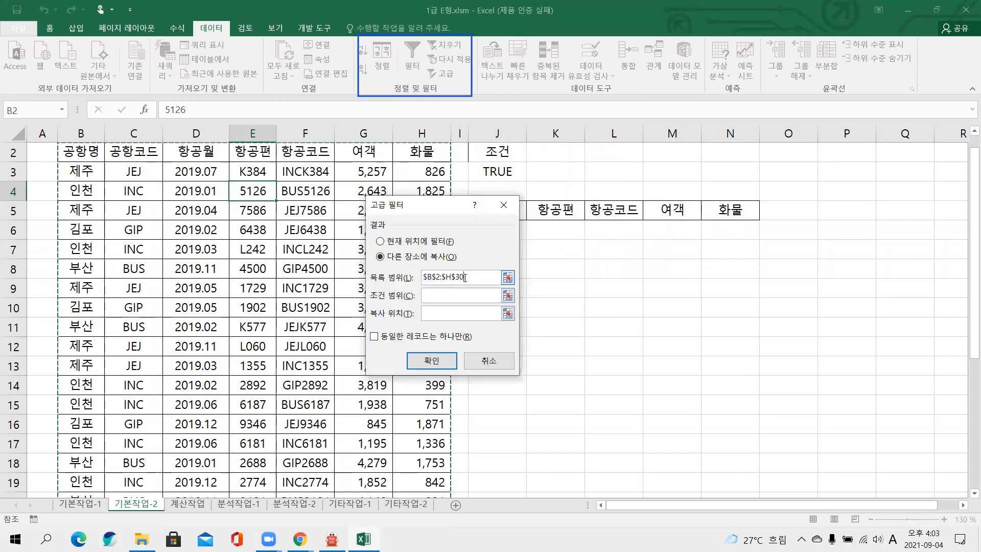
Step: Set the criteria range to J2:J3 and the copy destination to J5:N5, and run the advanced filter
{"action": "left_click", "coordinate": [459, 294]}
{"action": "left_click", "coordinate": [454, 298]}
{"action": "left_click_drag", "start_coordinate": [495, 173], "coordinate": [494, 154]}
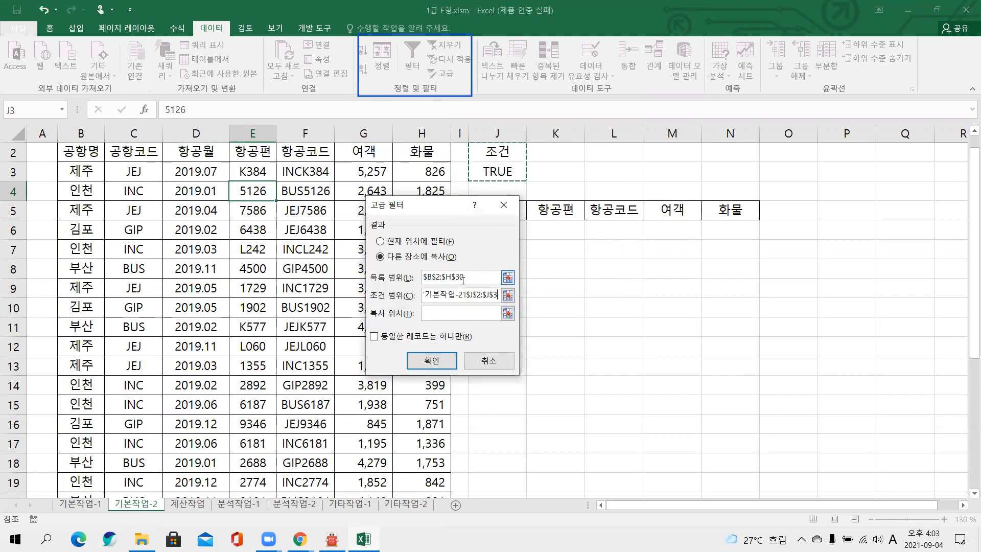
{"action": "left_click", "coordinate": [455, 317]}
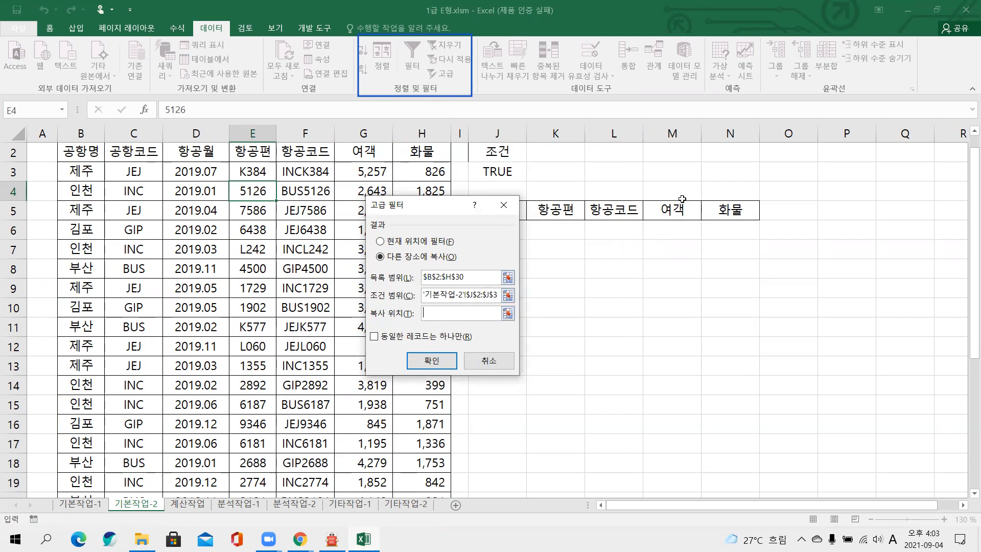
{"action": "left_click_drag", "start_coordinate": [721, 208], "coordinate": [522, 215]}
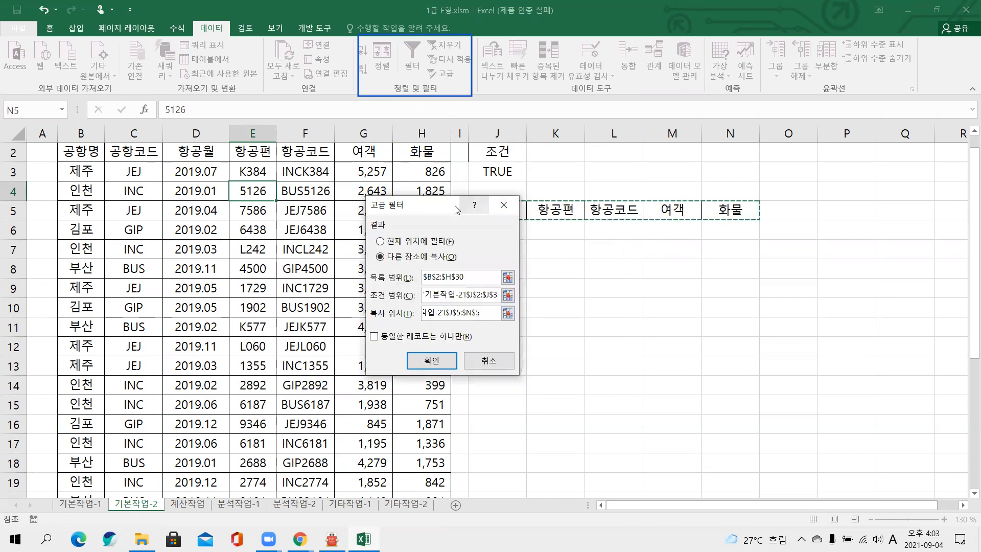
{"action": "left_click_drag", "start_coordinate": [456, 210], "coordinate": [367, 190]}
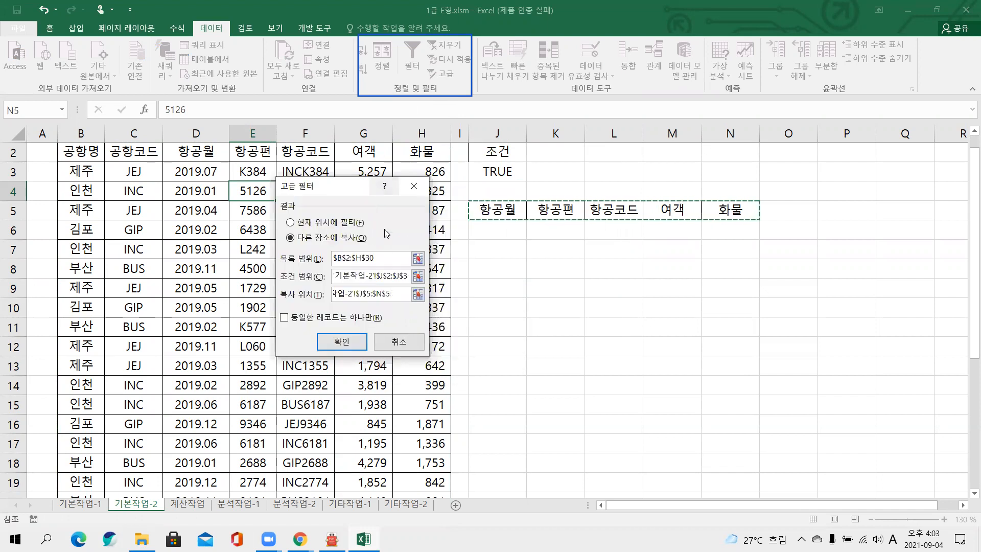
{"action": "left_click", "coordinate": [336, 346]}
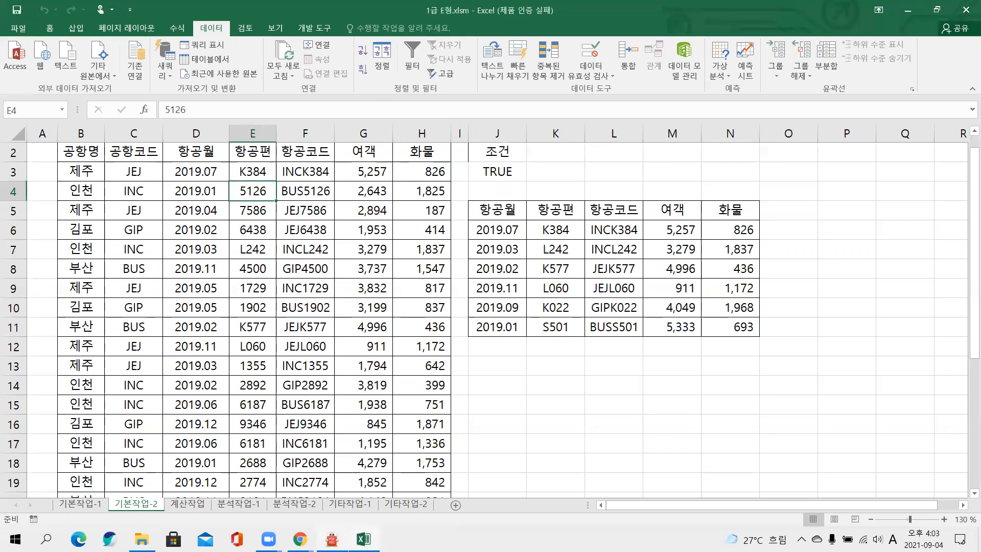
Step: Switch to the exam PDF and examine task 3's conditional formatting requirements, marking the 항공월 odd-number condition and the RIGHT and ISODD functions
{"action": "left_click", "coordinate": [332, 539]}
{"action": "scroll", "coordinate": [380, 373], "scroll_direction": "down", "scroll_amount": 4}
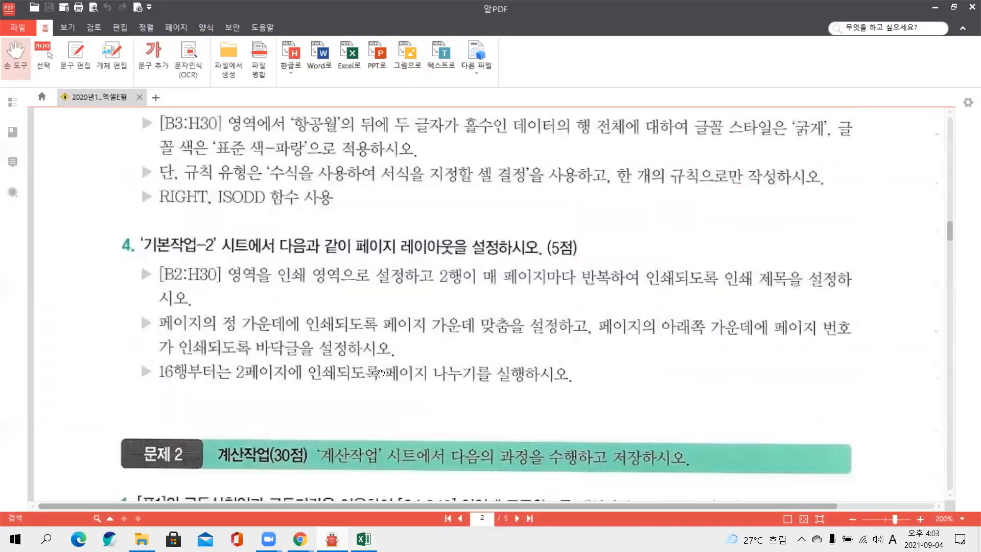
{"action": "scroll", "coordinate": [380, 374], "scroll_direction": "up", "scroll_amount": 2}
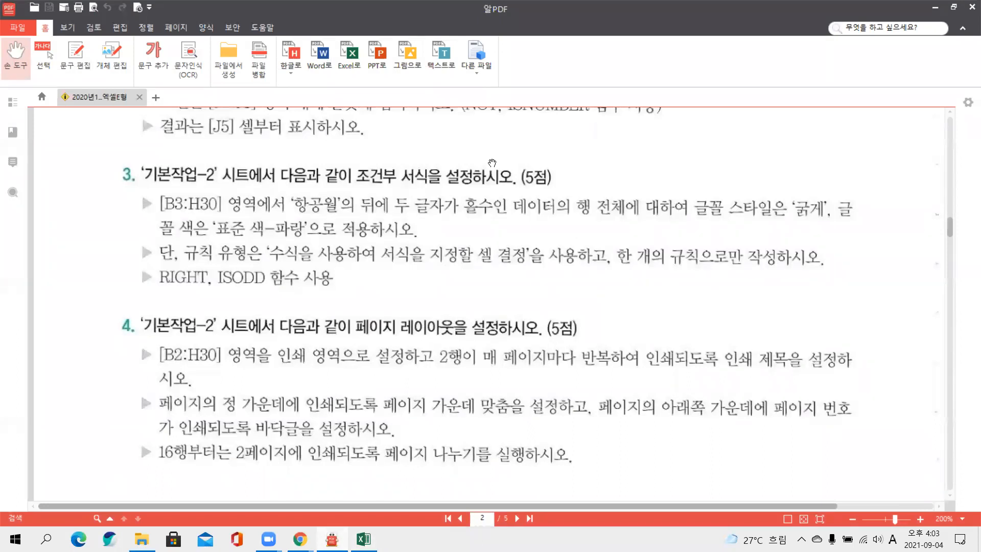
{"action": "left_click_drag", "start_coordinate": [348, 189], "coordinate": [448, 162]}
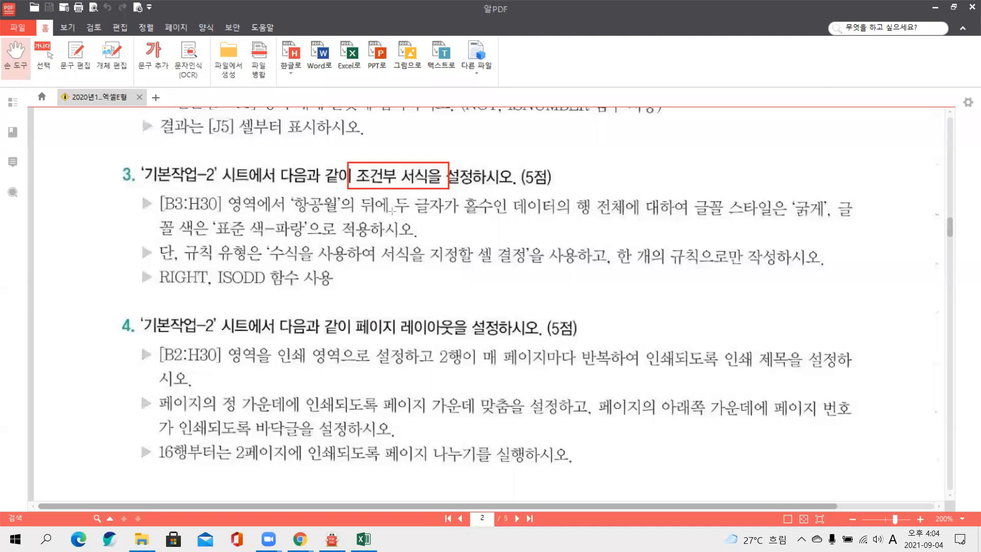
{"action": "left_click_drag", "start_coordinate": [285, 216], "coordinate": [505, 216]}
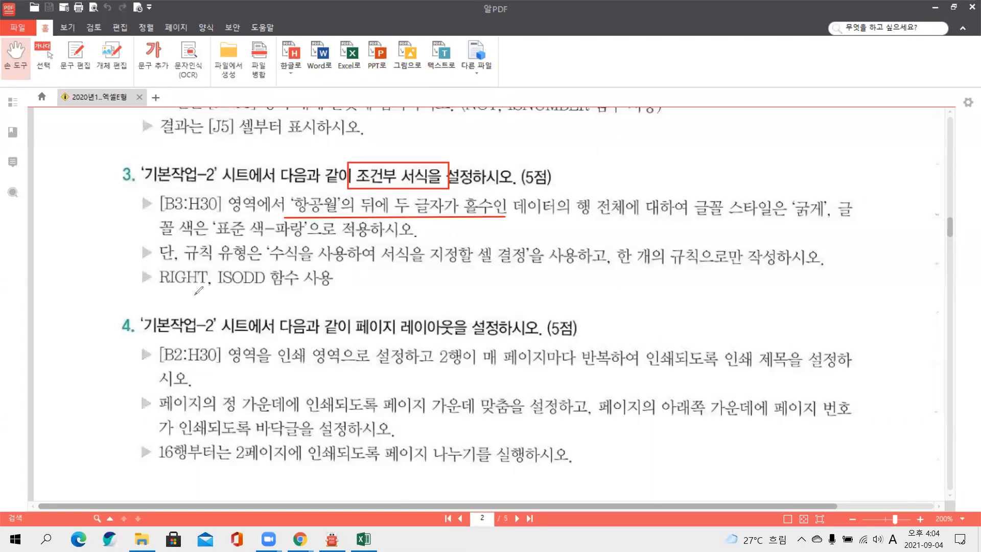
{"action": "left_click_drag", "start_coordinate": [157, 287], "coordinate": [258, 295]}
{"action": "mouse_move", "coordinate": [363, 210]}
{"action": "left_mouse_down"}
{"action": "mouse_move", "coordinate": [447, 210]}
{"action": "mouse_move", "coordinate": [438, 229]}
{"action": "mouse_move", "coordinate": [459, 231]}
{"action": "mouse_move", "coordinate": [463, 217]}
{"action": "mouse_move", "coordinate": [473, 234]}
{"action": "mouse_move", "coordinate": [479, 219]}
{"action": "mouse_move", "coordinate": [464, 224]}
{"action": "mouse_move", "coordinate": [470, 202]}
{"action": "mouse_move", "coordinate": [491, 209]}
{"action": "left_mouse_up"}
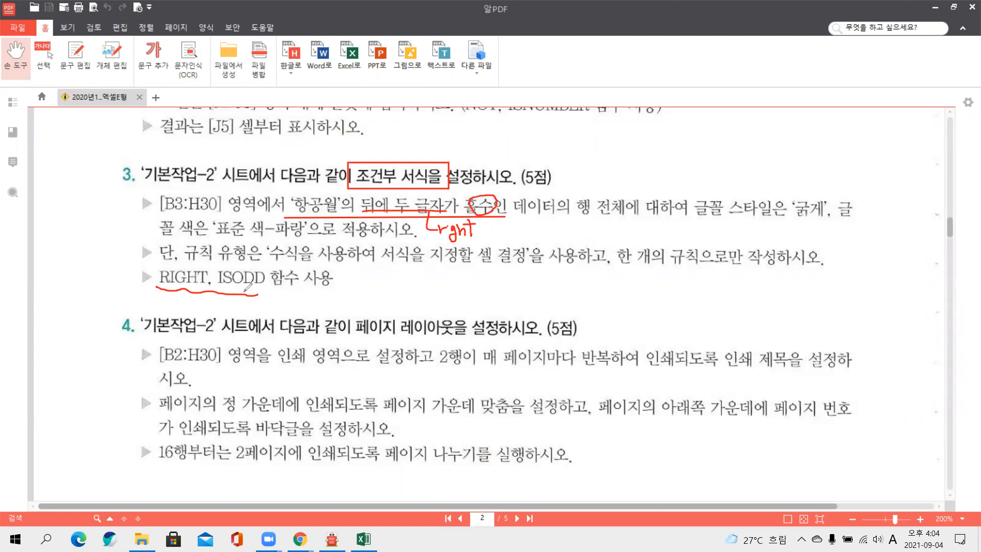
{"action": "mouse_move", "coordinate": [266, 286]}
{"action": "left_mouse_down"}
{"action": "mouse_move", "coordinate": [230, 287]}
{"action": "mouse_move", "coordinate": [231, 263]}
{"action": "mouse_move", "coordinate": [282, 283]}
{"action": "mouse_move", "coordinate": [265, 291]}
{"action": "left_mouse_up"}
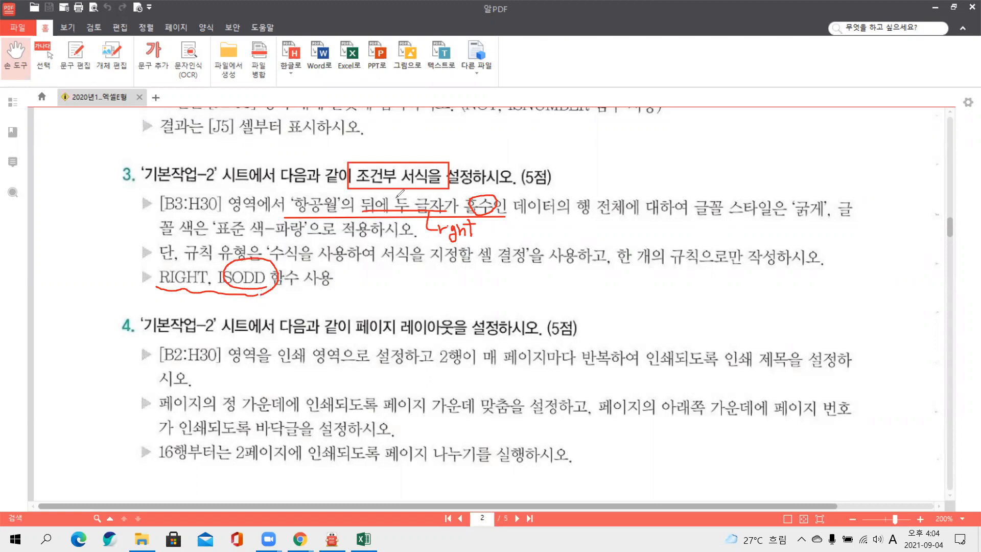
Step: Examine task 3's whole-row requirement and formula rule type, annotating the mixed reference and procedure, and clear the annotations
{"action": "left_click_drag", "start_coordinate": [573, 191], "coordinate": [631, 220]}
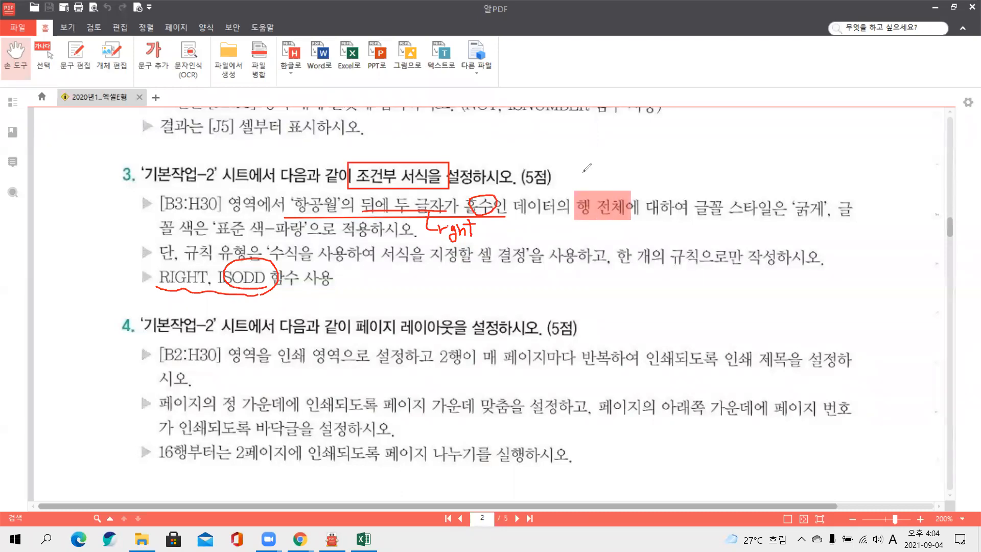
{"action": "mouse_move", "coordinate": [583, 172]}
{"action": "left_mouse_down"}
{"action": "mouse_move", "coordinate": [581, 190]}
{"action": "mouse_move", "coordinate": [592, 175]}
{"action": "mouse_move", "coordinate": [603, 181]}
{"action": "left_mouse_up"}
{"action": "mouse_move", "coordinate": [607, 166]}
{"action": "left_mouse_down"}
{"action": "mouse_move", "coordinate": [624, 162]}
{"action": "mouse_move", "coordinate": [616, 182]}
{"action": "left_mouse_up"}
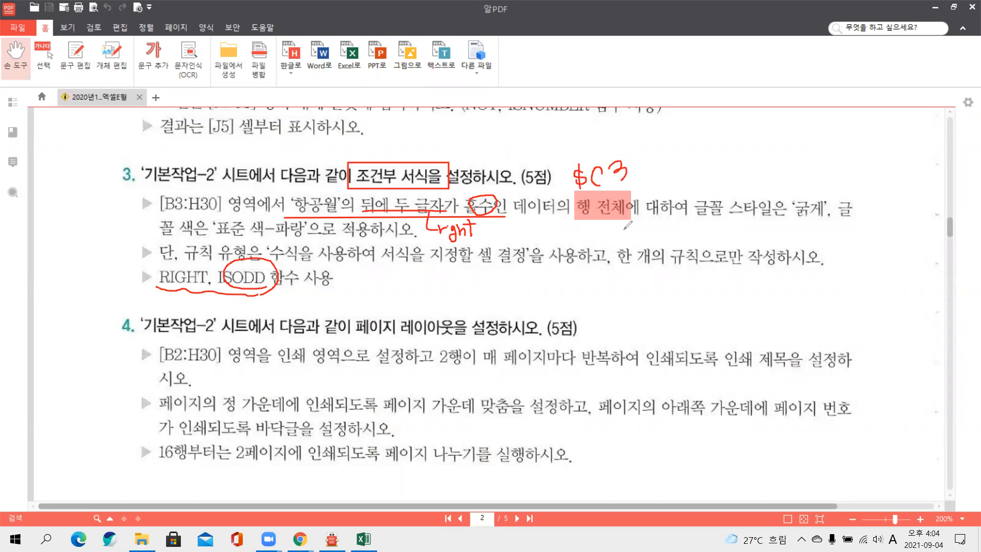
{"action": "mouse_move", "coordinate": [295, 254]}
{"action": "left_mouse_down"}
{"action": "mouse_move", "coordinate": [281, 236]}
{"action": "mouse_move", "coordinate": [305, 252]}
{"action": "left_mouse_up"}
{"action": "mouse_move", "coordinate": [364, 269]}
{"action": "left_mouse_down"}
{"action": "mouse_move", "coordinate": [360, 281]}
{"action": "mouse_move", "coordinate": [370, 282]}
{"action": "left_mouse_up"}
{"action": "mouse_move", "coordinate": [377, 268]}
{"action": "left_mouse_down"}
{"action": "mouse_move", "coordinate": [390, 286]}
{"action": "mouse_move", "coordinate": [418, 278]}
{"action": "left_mouse_up"}
{"action": "mouse_move", "coordinate": [423, 265]}
{"action": "left_mouse_down"}
{"action": "mouse_move", "coordinate": [433, 286]}
{"action": "mouse_move", "coordinate": [439, 270]}
{"action": "mouse_move", "coordinate": [456, 289]}
{"action": "mouse_move", "coordinate": [499, 266]}
{"action": "mouse_move", "coordinate": [503, 280]}
{"action": "mouse_move", "coordinate": [537, 282]}
{"action": "mouse_move", "coordinate": [611, 270]}
{"action": "mouse_move", "coordinate": [605, 301]}
{"action": "mouse_move", "coordinate": [643, 280]}
{"action": "mouse_move", "coordinate": [658, 294]}
{"action": "mouse_move", "coordinate": [652, 302]}
{"action": "mouse_move", "coordinate": [663, 298]}
{"action": "mouse_move", "coordinate": [658, 307]}
{"action": "left_mouse_up"}
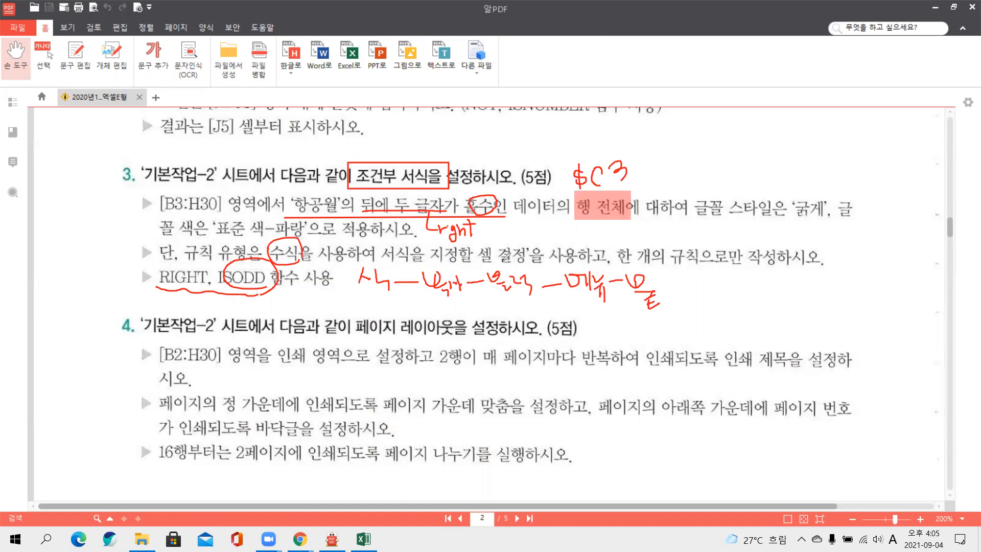
{"action": "mouse_move", "coordinate": [324, 285]}
{"action": "left_mouse_down"}
{"action": "mouse_move", "coordinate": [335, 299]}
{"action": "mouse_move", "coordinate": [327, 299]}
{"action": "left_mouse_up"}
{"action": "left_click", "coordinate": [339, 289]}
{"action": "mouse_move", "coordinate": [302, 261]}
{"action": "left_mouse_down"}
{"action": "mouse_move", "coordinate": [268, 239]}
{"action": "mouse_move", "coordinate": [293, 262]}
{"action": "left_mouse_up"}
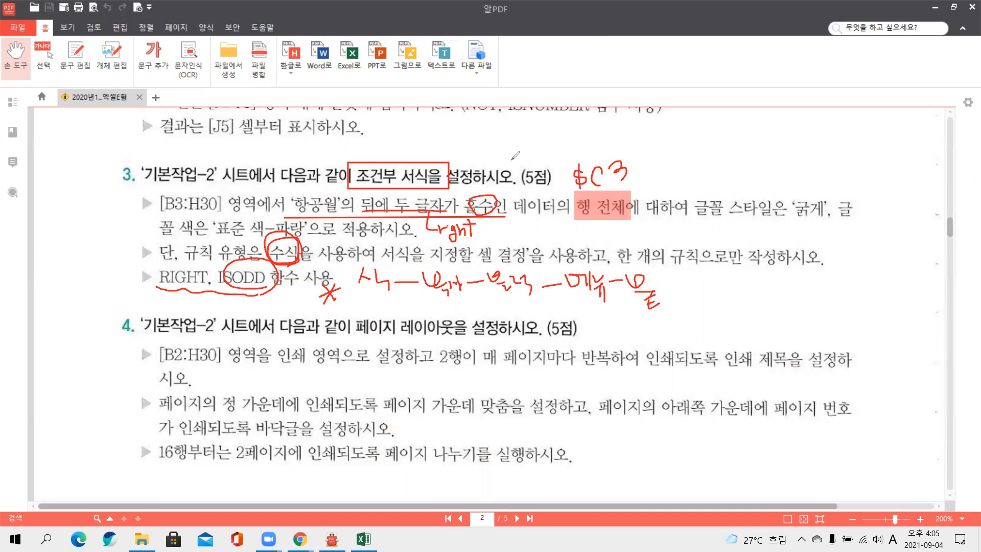
{"action": "key", "text": "Escape"}
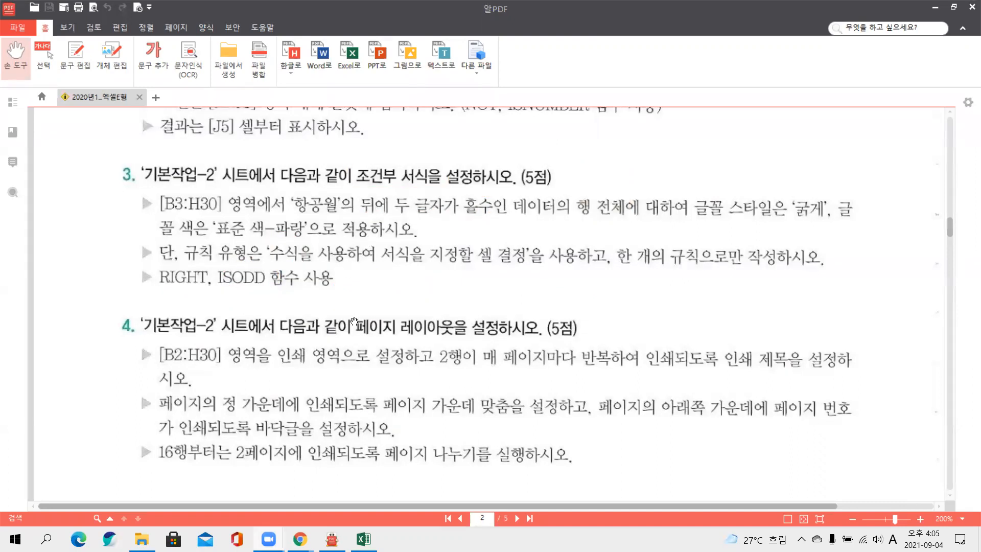
Step: Switch to the Excel workbook, start an ISODD formula in cell A3 and open its function arguments
{"action": "left_click", "coordinate": [364, 539]}
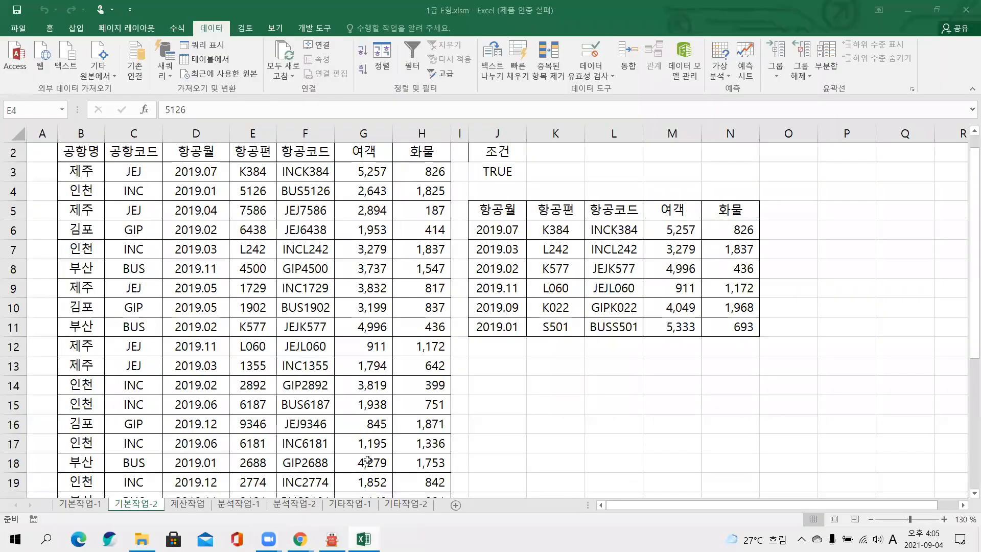
{"action": "scroll", "coordinate": [443, 359], "scroll_direction": "up", "scroll_amount": 1}
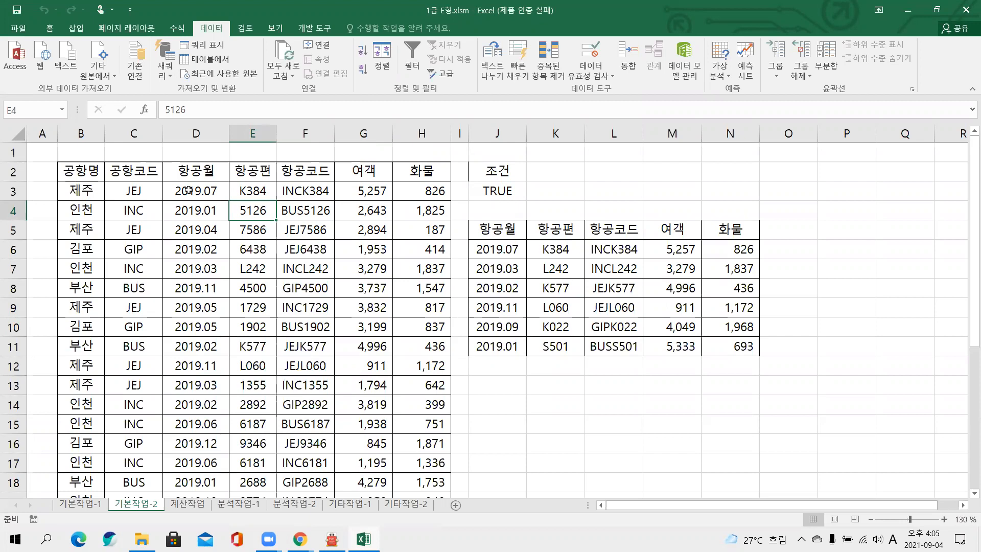
{"action": "left_click", "coordinate": [46, 190]}
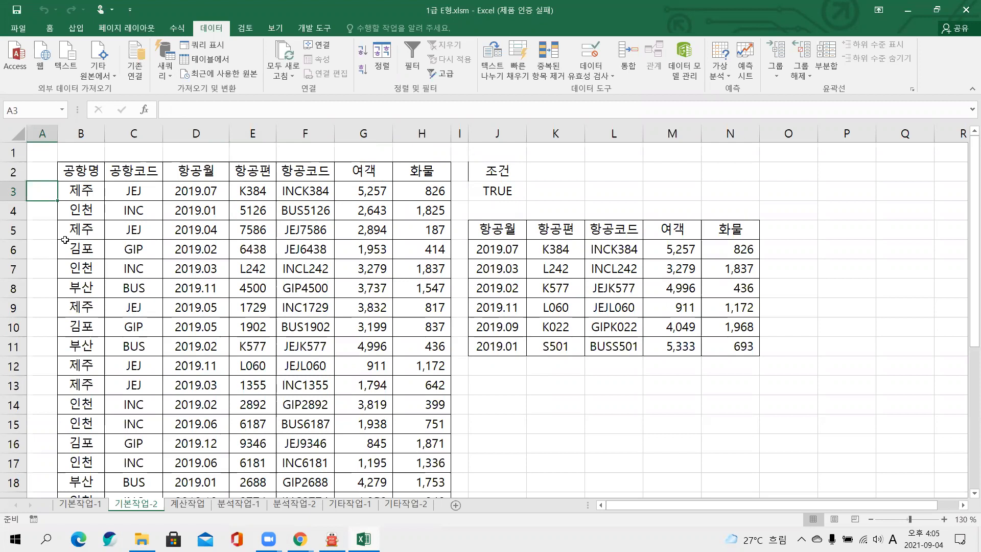
{"action": "type", "text": "=is"}
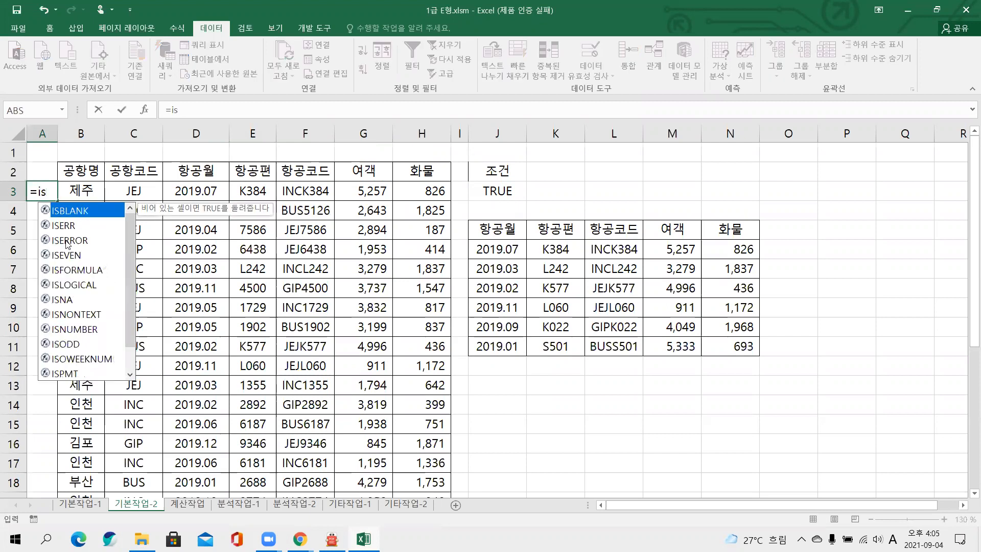
{"action": "type", "text": "o"}
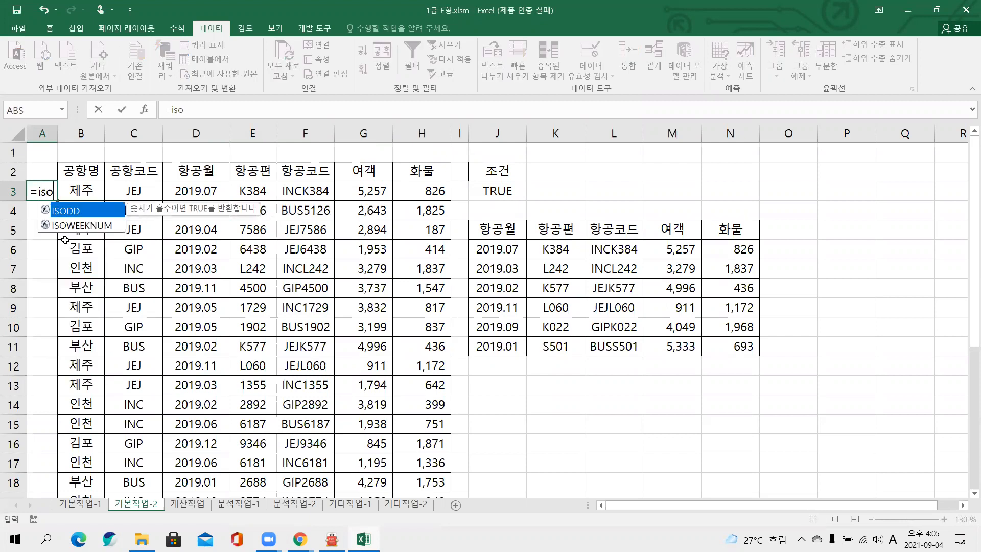
{"action": "key", "text": "Tab"}
{"action": "key", "text": "ctrl+a"}
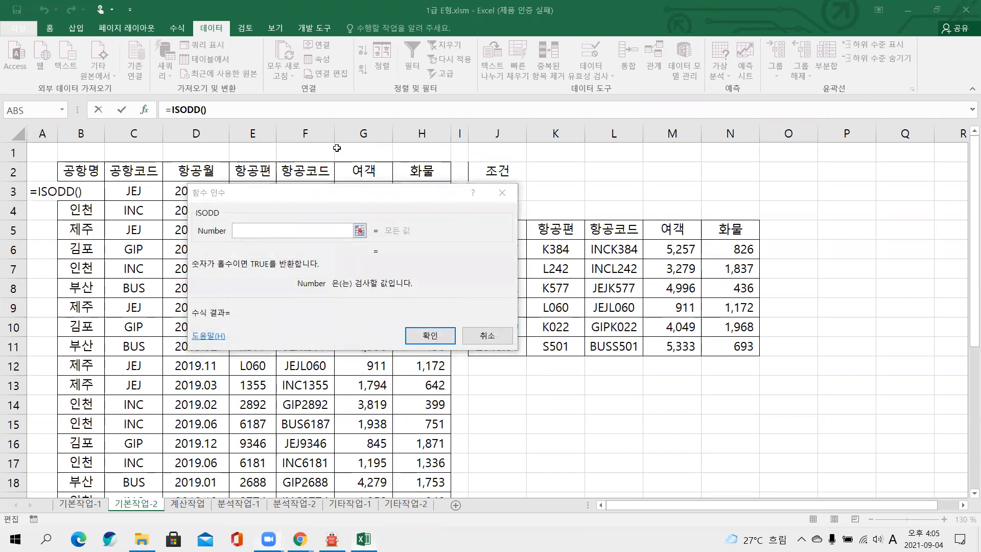
{"action": "left_click_drag", "start_coordinate": [344, 195], "coordinate": [293, 228]}
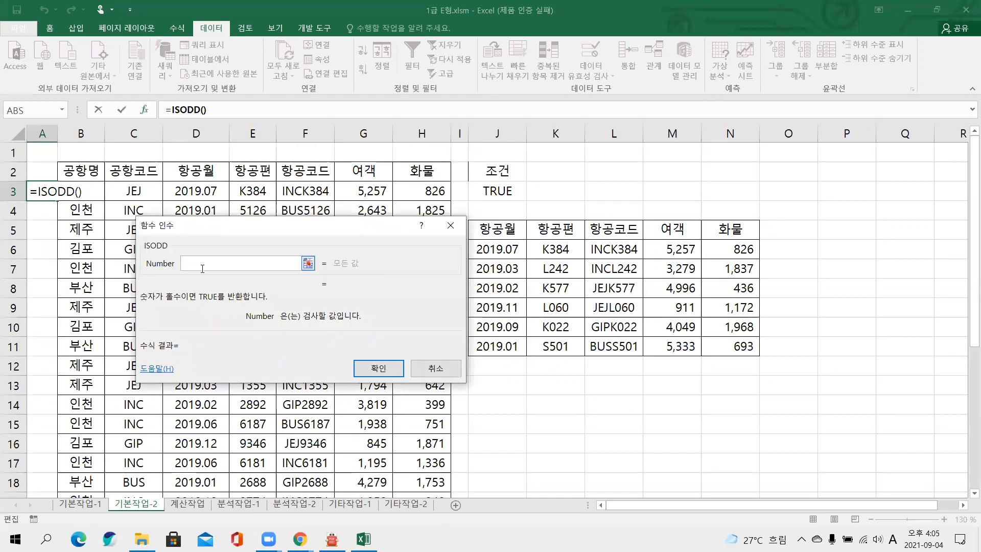
Step: Nest RIGHT as the Number argument of ISODD and bring up the arguments of RIGHT
{"action": "type", "text": "right()"}
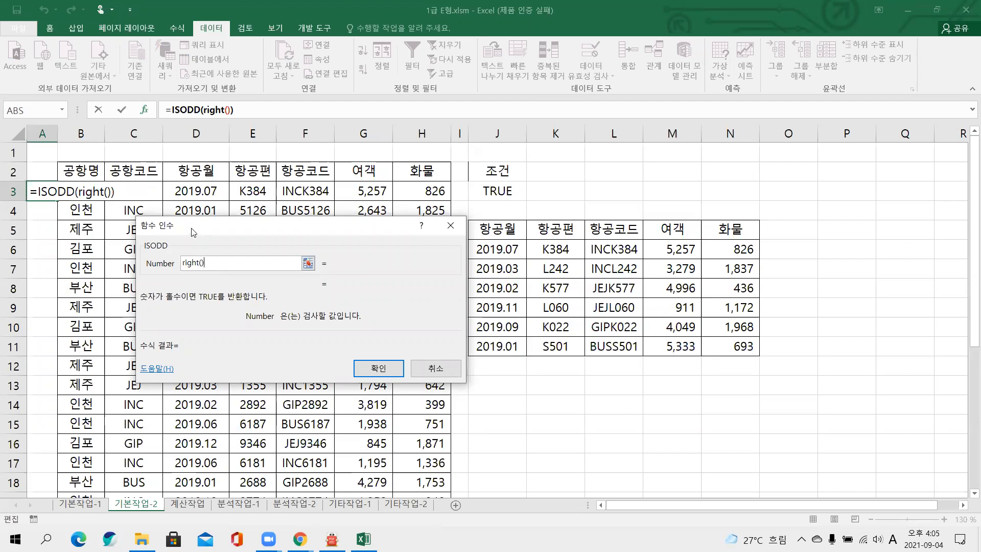
{"action": "left_click_drag", "start_coordinate": [192, 229], "coordinate": [174, 219]}
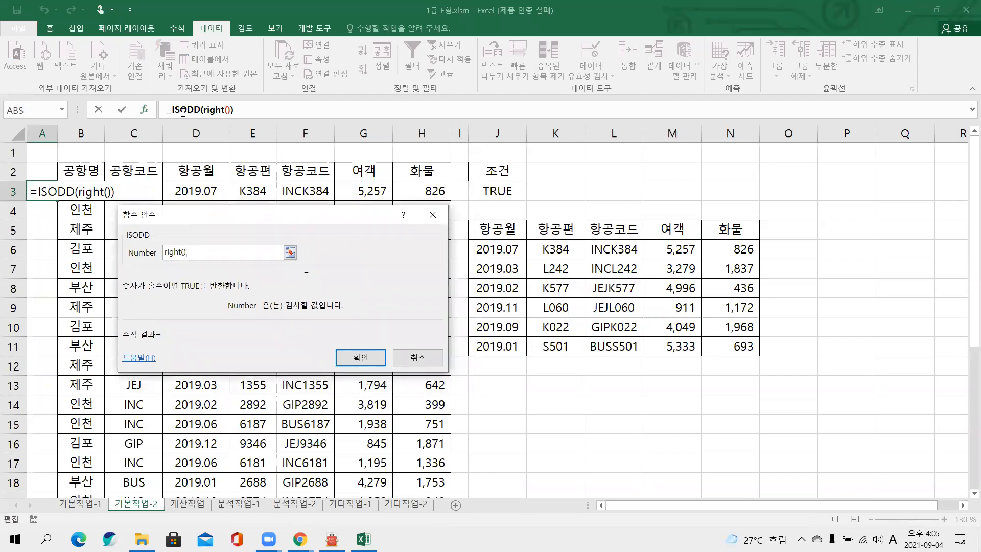
{"action": "left_click", "coordinate": [227, 110]}
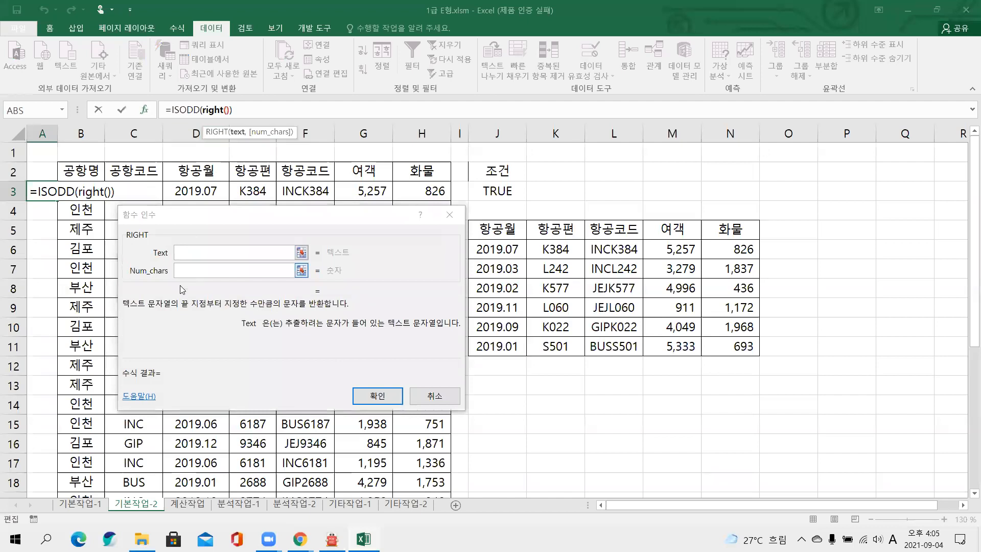
{"action": "left_click", "coordinate": [190, 266]}
{"action": "left_click", "coordinate": [191, 256]}
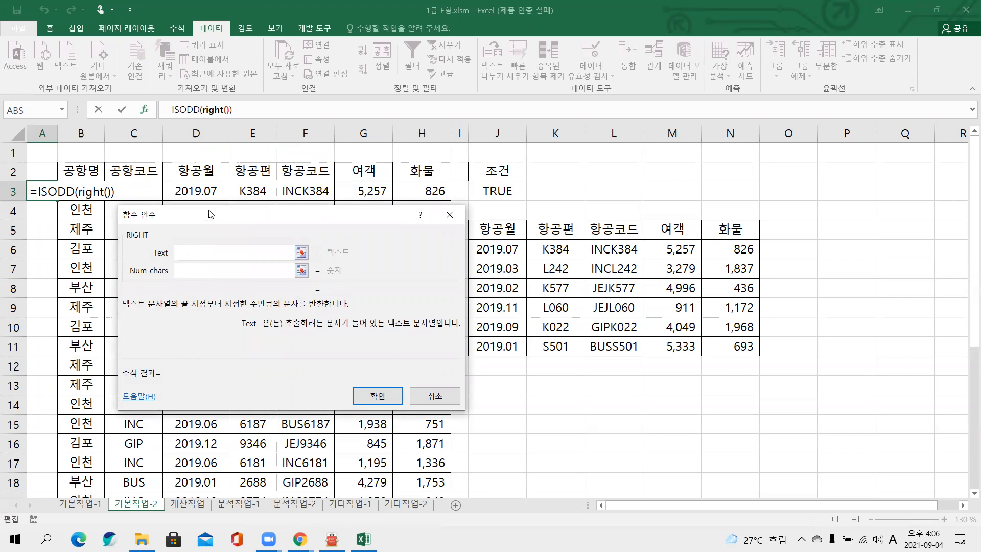
Step: Set RIGHT's Text argument to $D3 with only the column fixed, and Num_chars to 2
{"action": "left_click", "coordinate": [206, 190]}
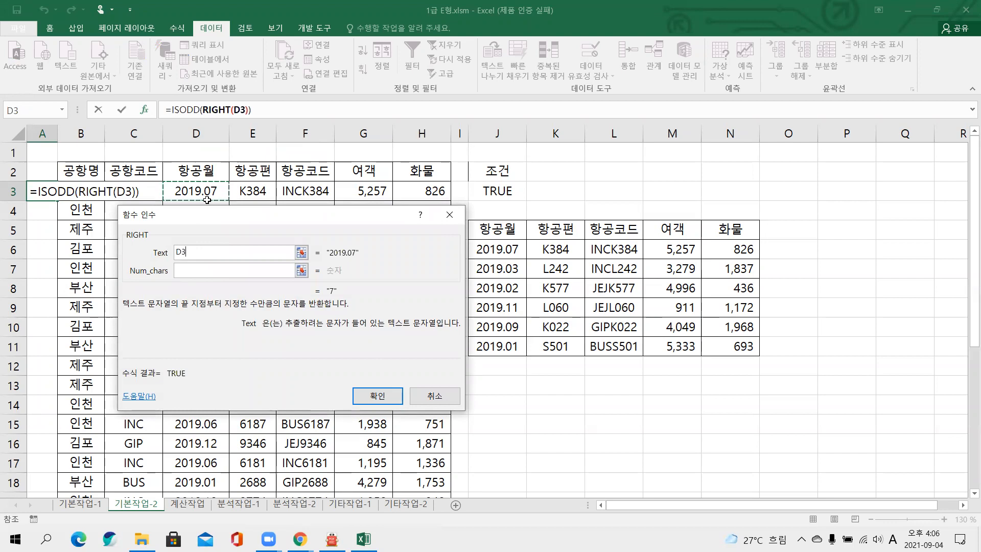
{"action": "key", "text": "F4"}
{"action": "key", "text": "F4"}
{"action": "key", "text": "F4"}
{"action": "left_click", "coordinate": [197, 272]}
{"action": "type", "text": "2"}
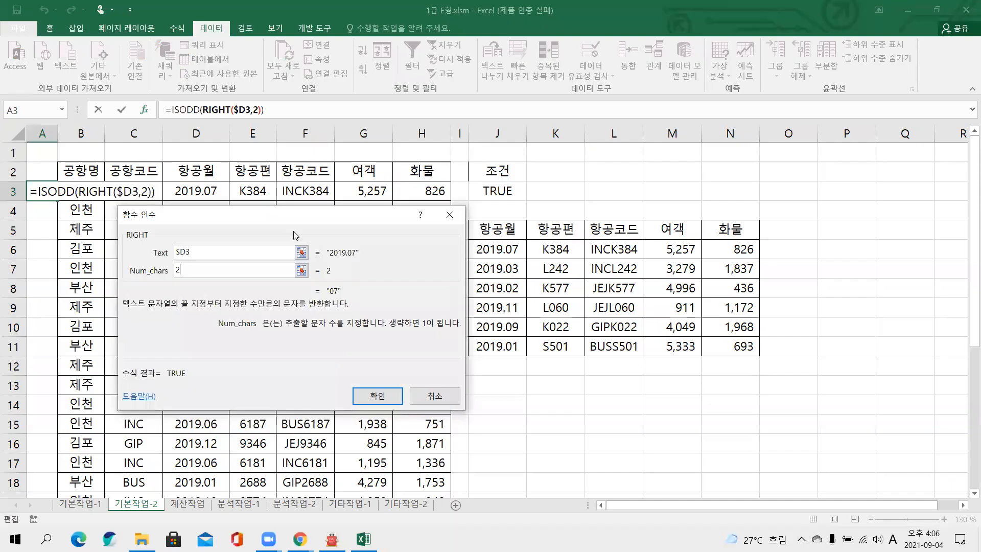
Step: Copy the whole formula =ISODD(RIGHT($D3,2)) and cancel its entry in cell A3
{"action": "left_click", "coordinate": [264, 33]}
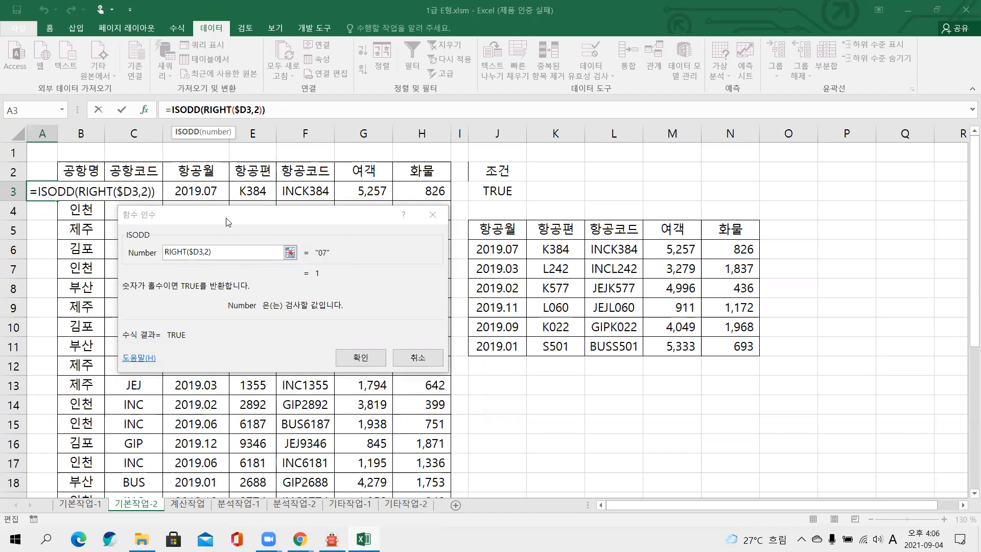
{"action": "left_click_drag", "start_coordinate": [272, 110], "coordinate": [156, 112]}
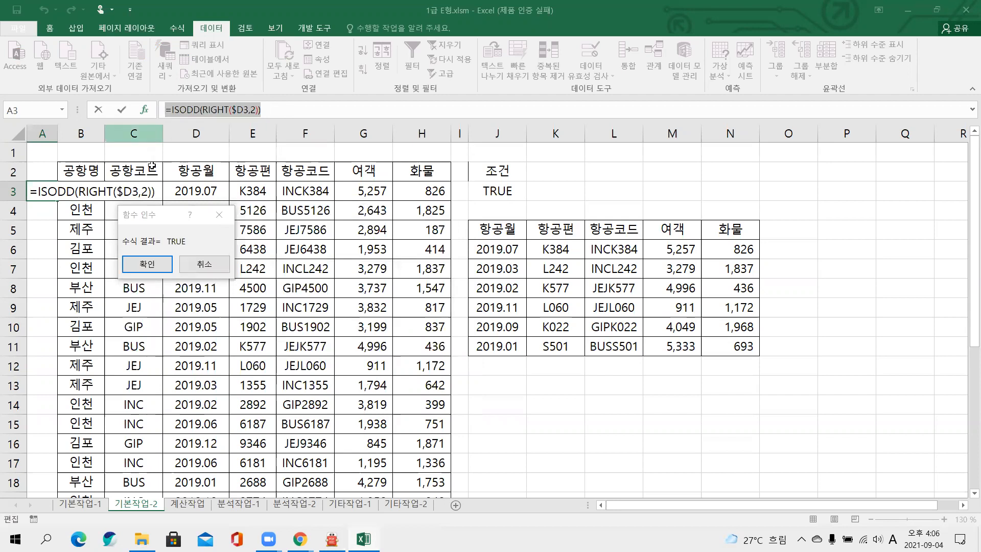
{"action": "left_click", "coordinate": [203, 269]}
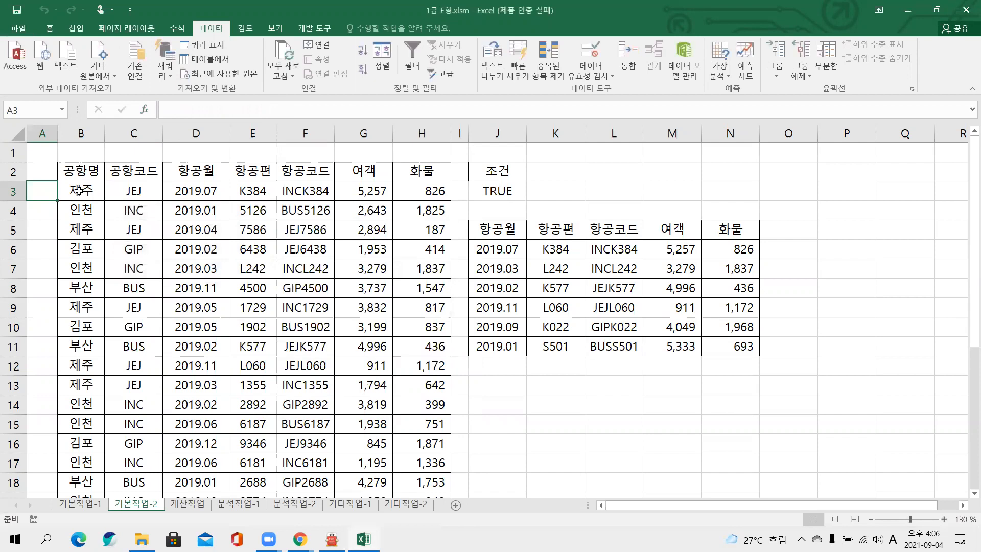
Step: Select the data range B3:H30 without its headers and start a new conditional formatting rule
{"action": "left_click", "coordinate": [78, 191]}
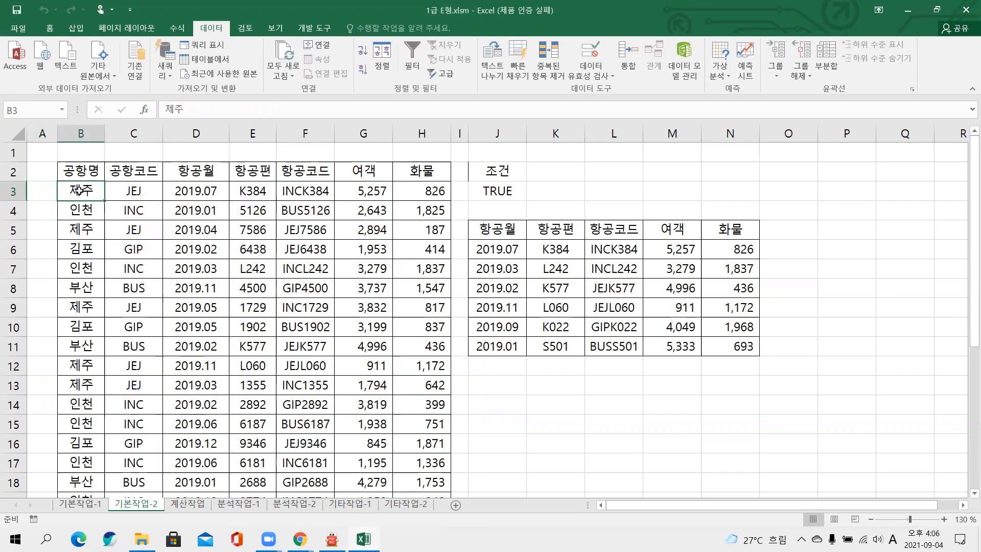
{"action": "key", "text": "ctrl+shift+Right"}
{"action": "key", "text": "ctrl+shift+Down"}
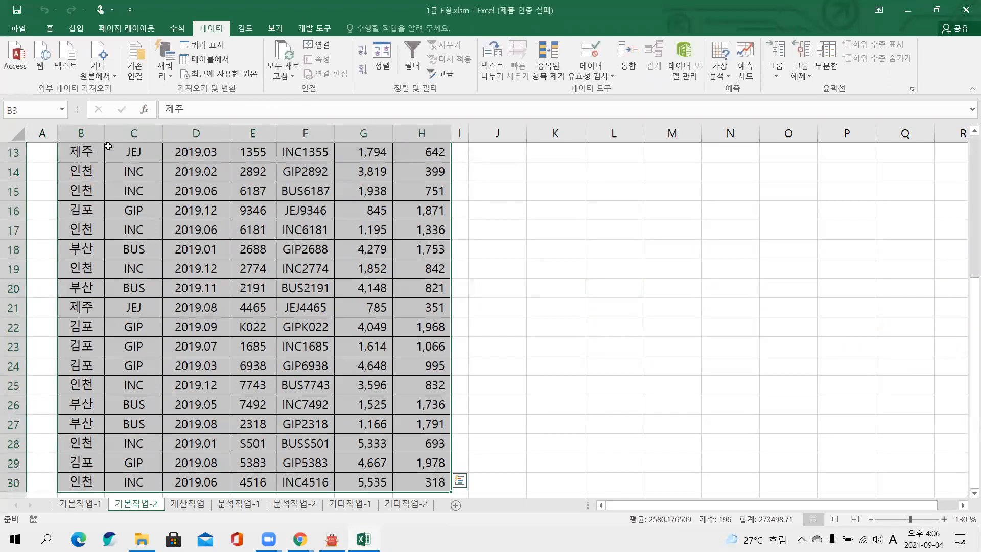
{"action": "key", "text": "ctrl+BackSpace"}
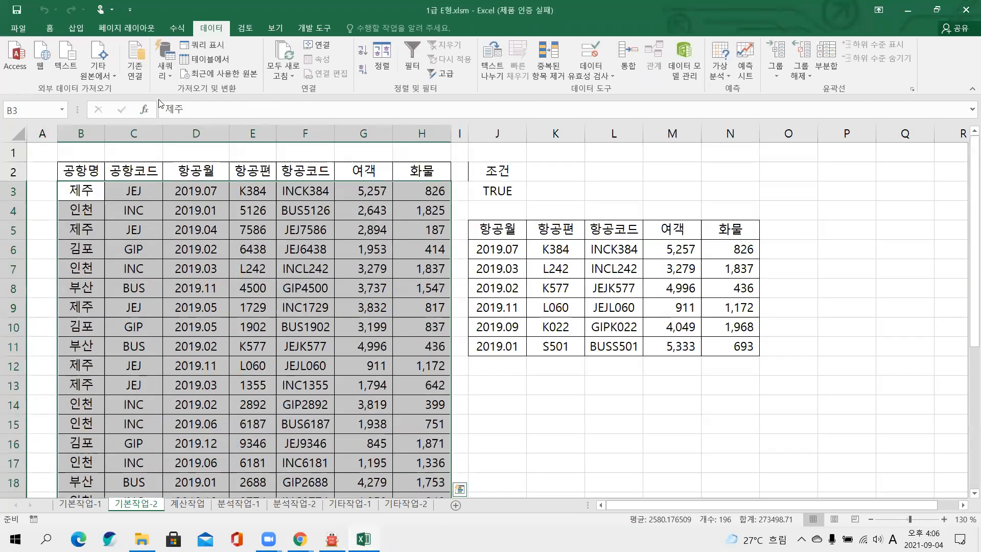
{"action": "left_click", "coordinate": [49, 28]}
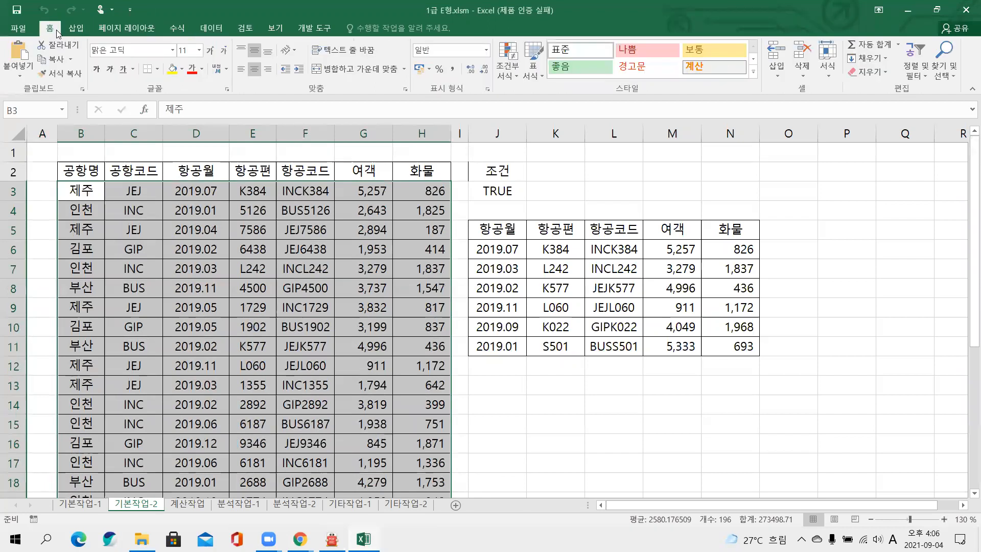
{"action": "left_click", "coordinate": [508, 63]}
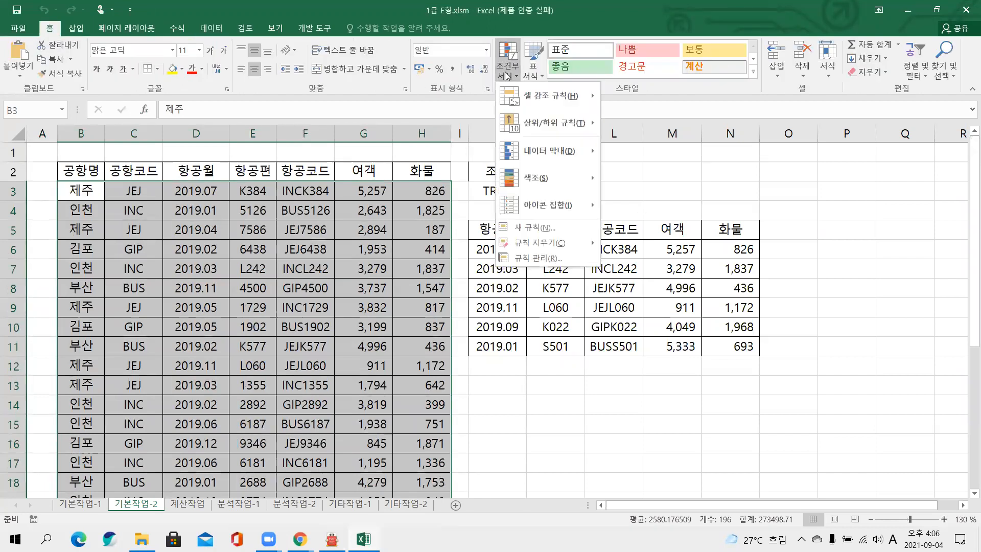
{"action": "left_click", "coordinate": [526, 227]}
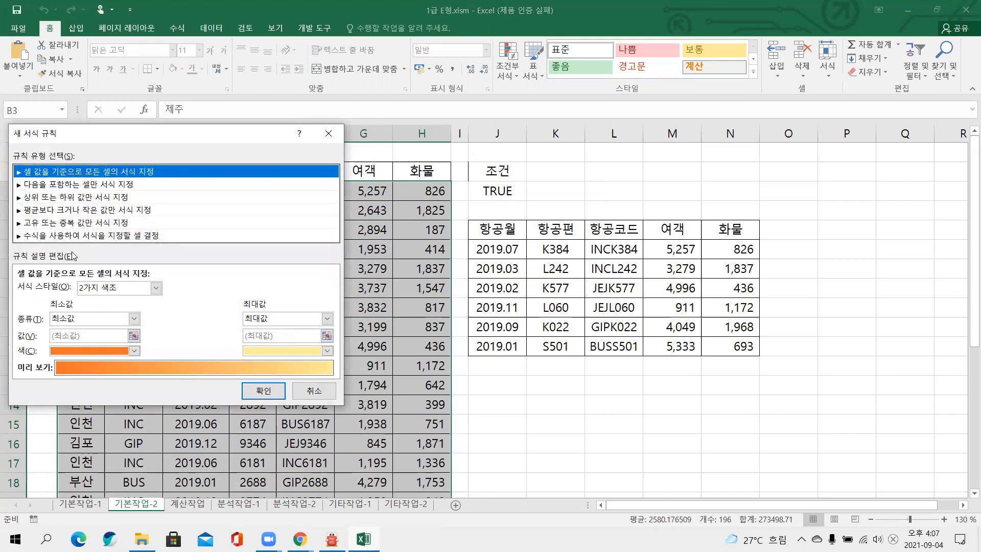
Step: Choose the rule type 수식을 사용하여 서식을 지정할 셀 결정 and enter the formula =ISODD(RIGHT($D3,2))
{"action": "left_click", "coordinate": [49, 239]}
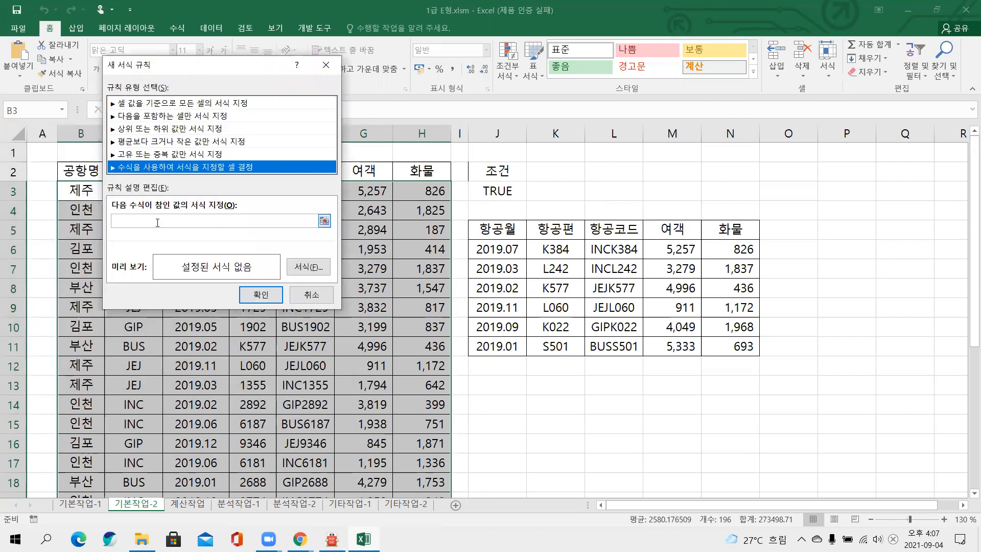
{"action": "left_click", "coordinate": [158, 221]}
{"action": "type", "text": "=ISODD(RIGHT($D3,2))"}
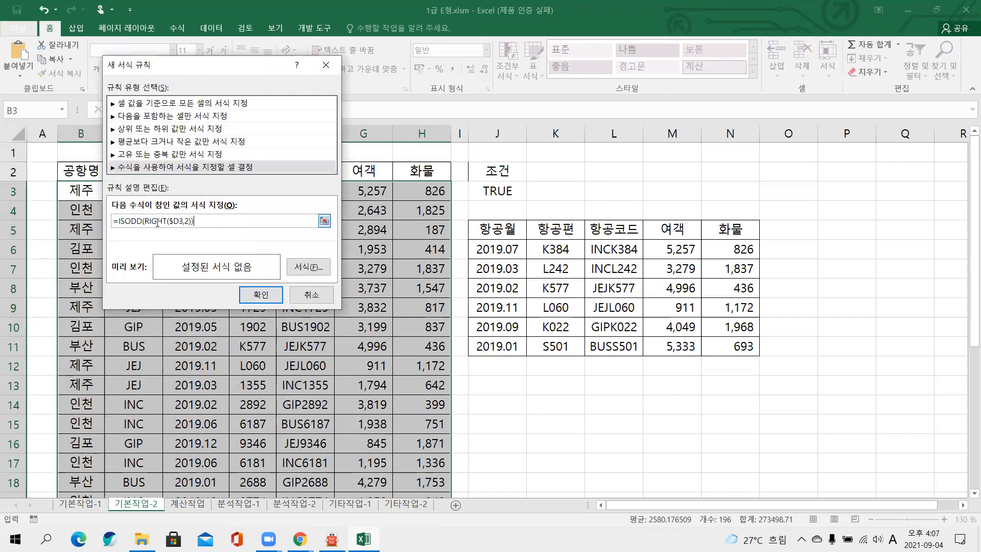
Step: Give the new rule a bold (굵게) font in standard blue and apply it to the data rows
{"action": "left_click", "coordinate": [310, 267]}
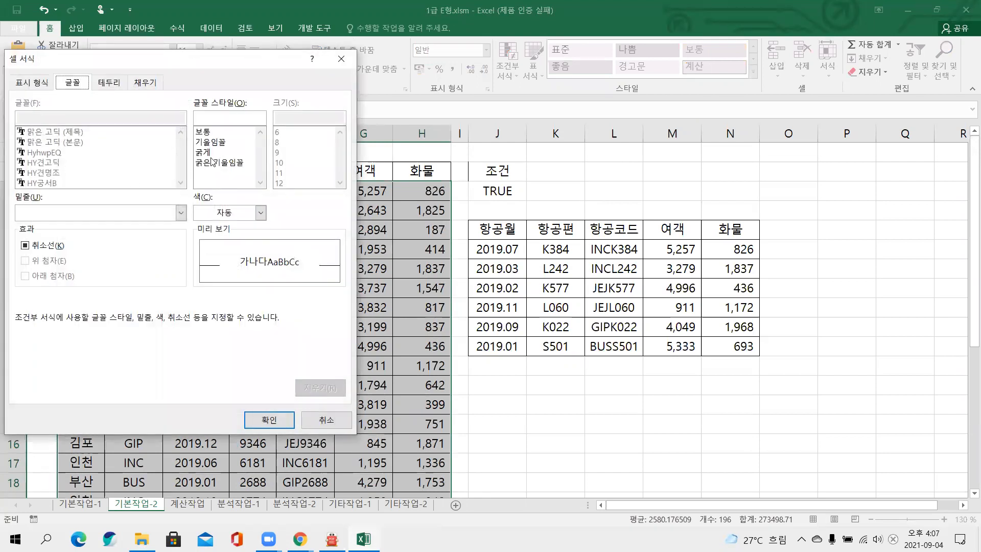
{"action": "left_click", "coordinate": [211, 153]}
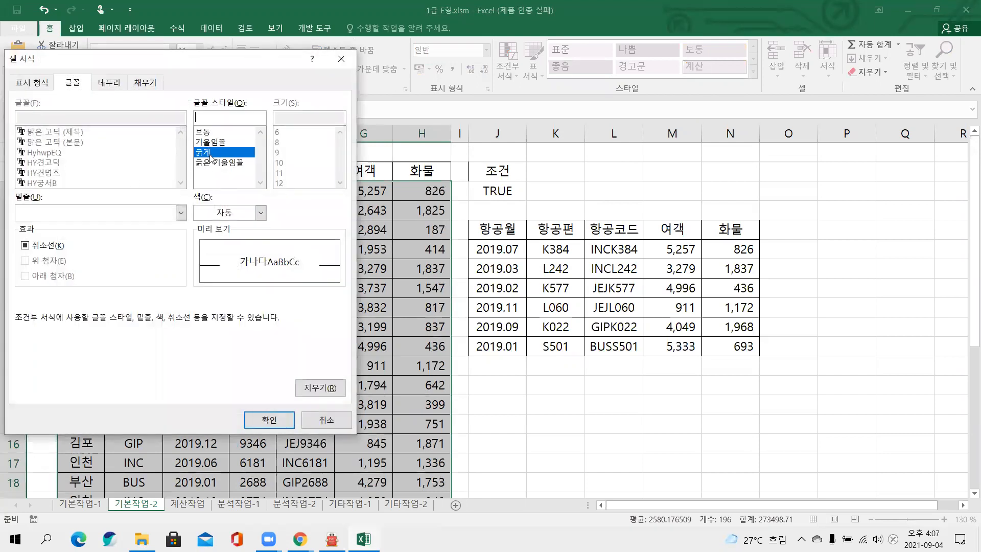
{"action": "left_click", "coordinate": [221, 212]}
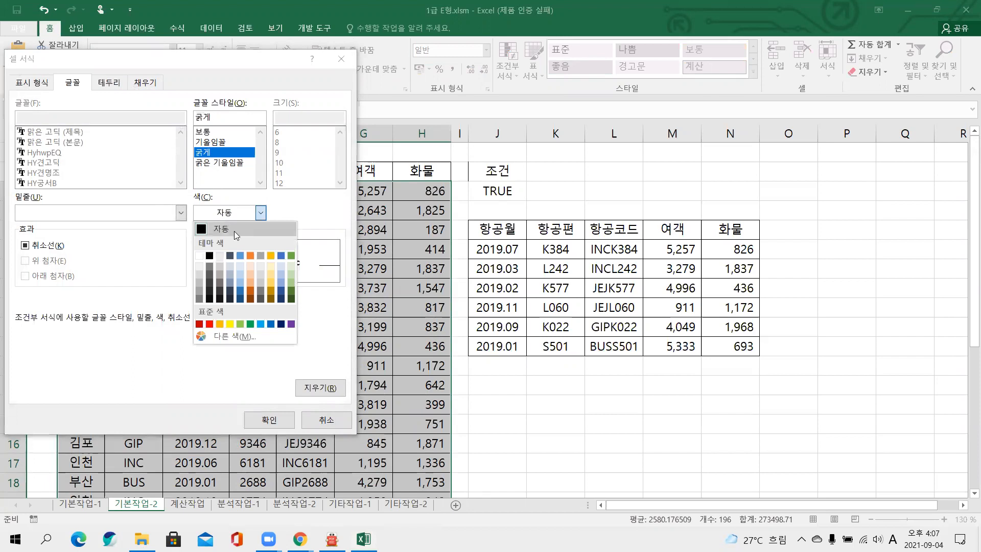
{"action": "left_click", "coordinate": [272, 326]}
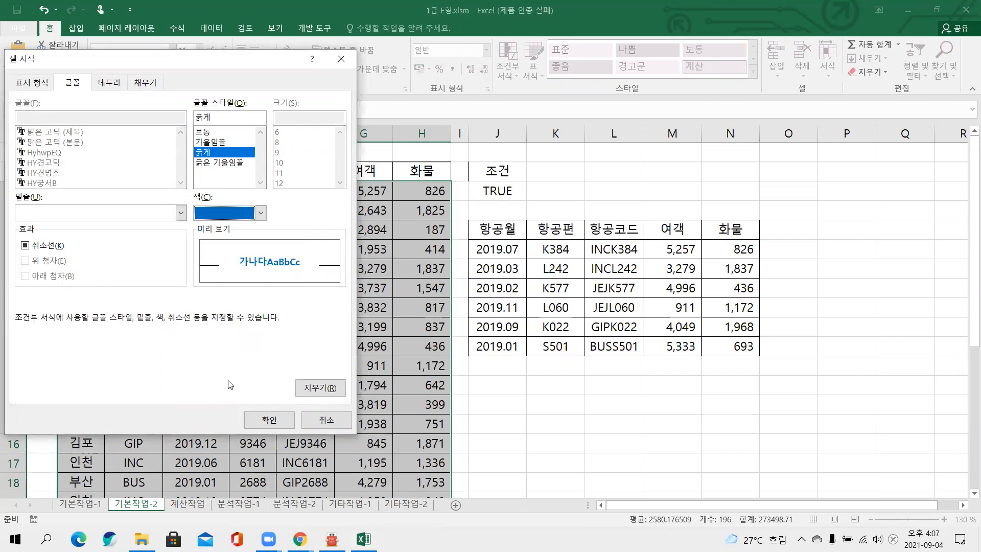
{"action": "left_click", "coordinate": [269, 425]}
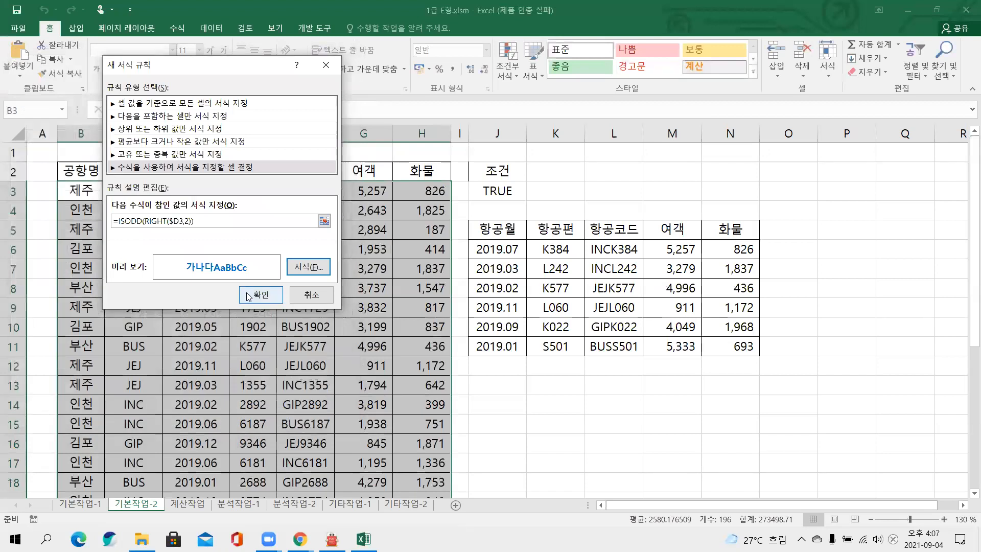
{"action": "left_click", "coordinate": [254, 295]}
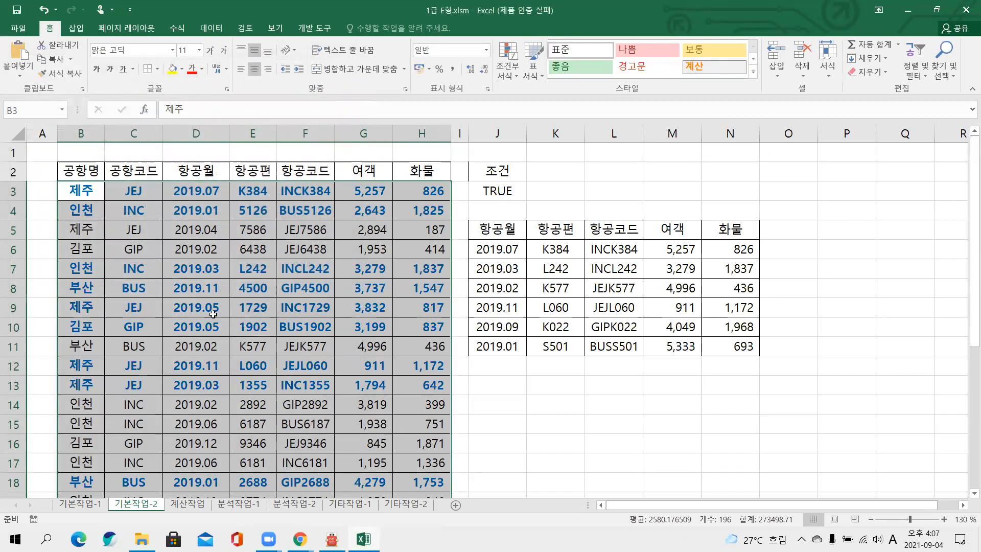
{"action": "scroll", "coordinate": [211, 393], "scroll_direction": "down", "scroll_amount": 1}
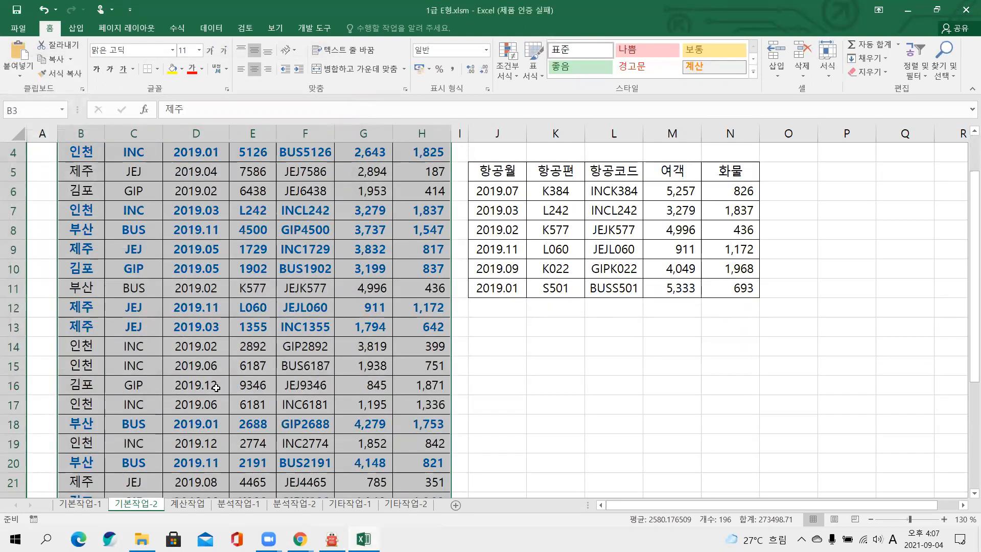
{"action": "key", "text": "ctrl+q"}
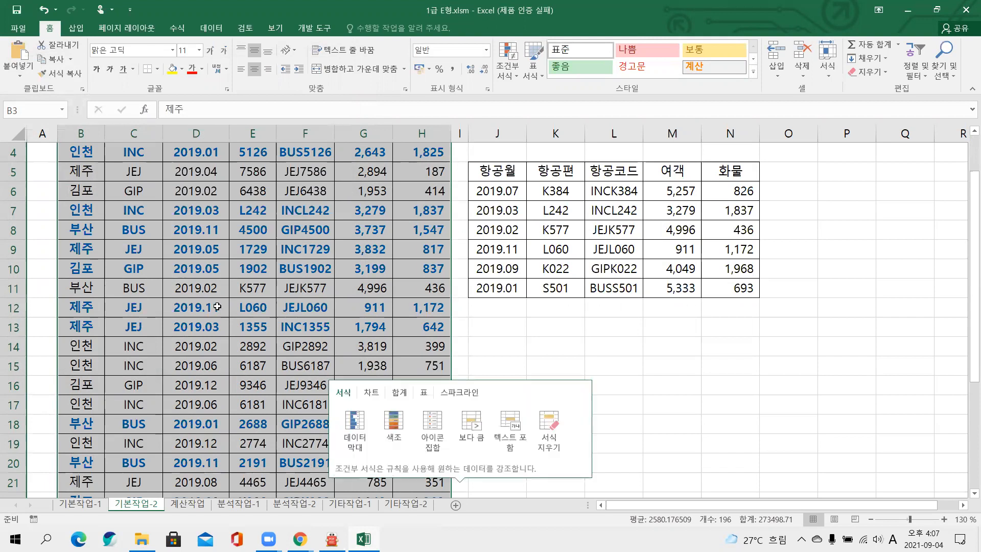
{"action": "left_click", "coordinate": [156, 346]}
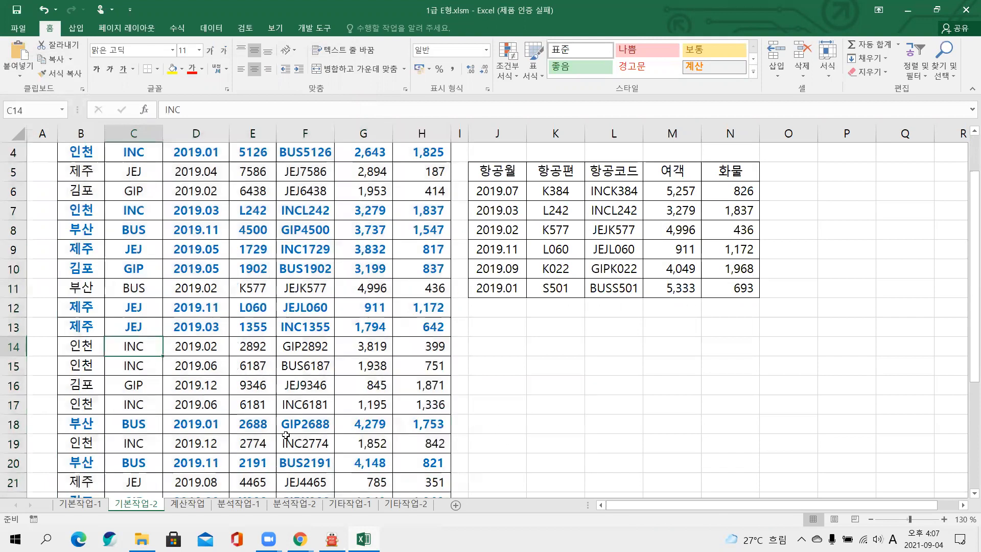
Step: Switch to 알PDF and examine the task 4 page layout requirements: print area, repeated title row, page centring, footer and page break
{"action": "left_click", "coordinate": [332, 539]}
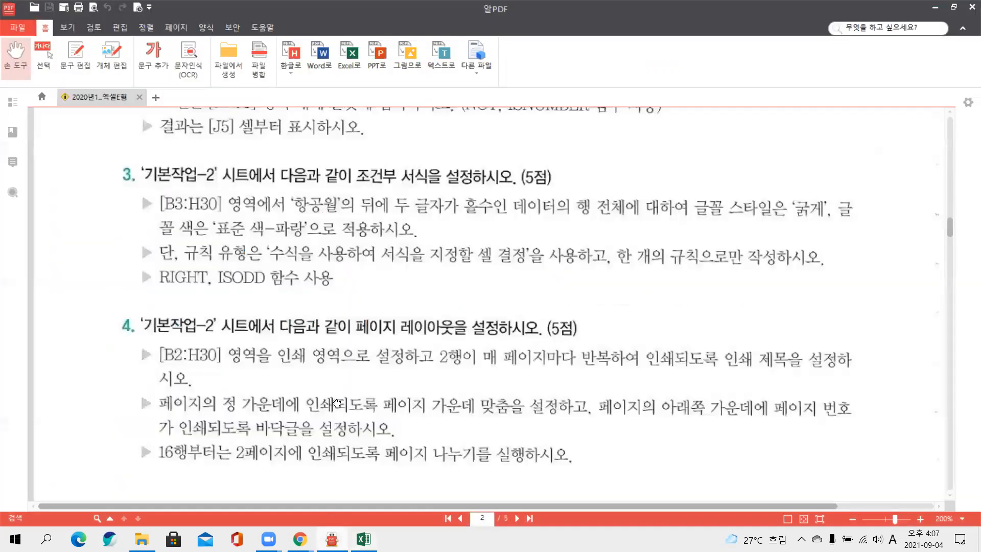
{"action": "scroll", "coordinate": [290, 363], "scroll_direction": "down", "scroll_amount": 3}
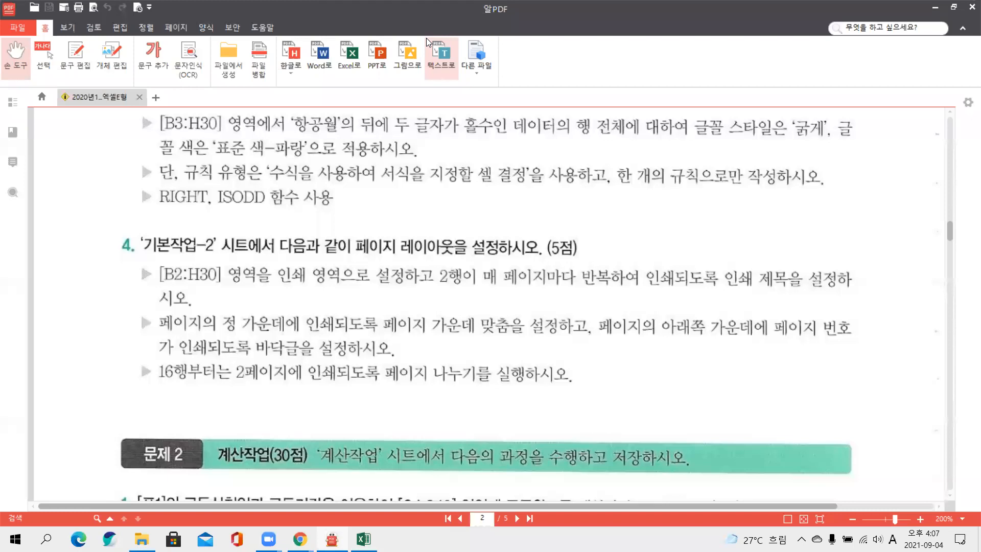
{"action": "mouse_move", "coordinate": [352, 255]}
{"action": "left_mouse_down"}
{"action": "mouse_move", "coordinate": [447, 257]}
{"action": "mouse_move", "coordinate": [463, 230]}
{"action": "mouse_move", "coordinate": [363, 234]}
{"action": "mouse_move", "coordinate": [351, 246]}
{"action": "left_mouse_up"}
{"action": "left_click_drag", "start_coordinate": [273, 286], "coordinate": [348, 284]}
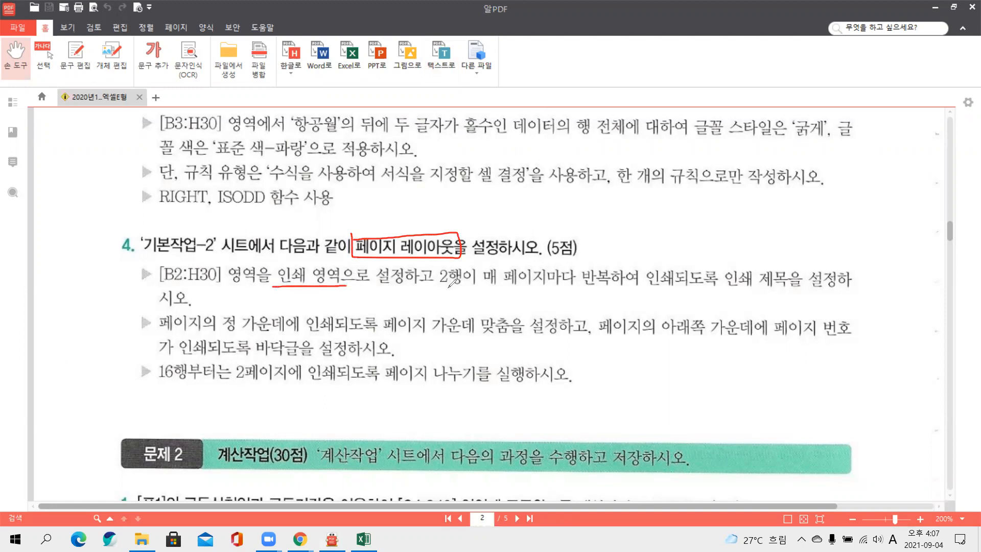
{"action": "left_click_drag", "start_coordinate": [448, 287], "coordinate": [468, 287]}
{"action": "left_click_drag", "start_coordinate": [582, 290], "coordinate": [612, 289]}
{"action": "left_click_drag", "start_coordinate": [726, 290], "coordinate": [787, 289]}
{"action": "left_click_drag", "start_coordinate": [475, 336], "coordinate": [525, 337]}
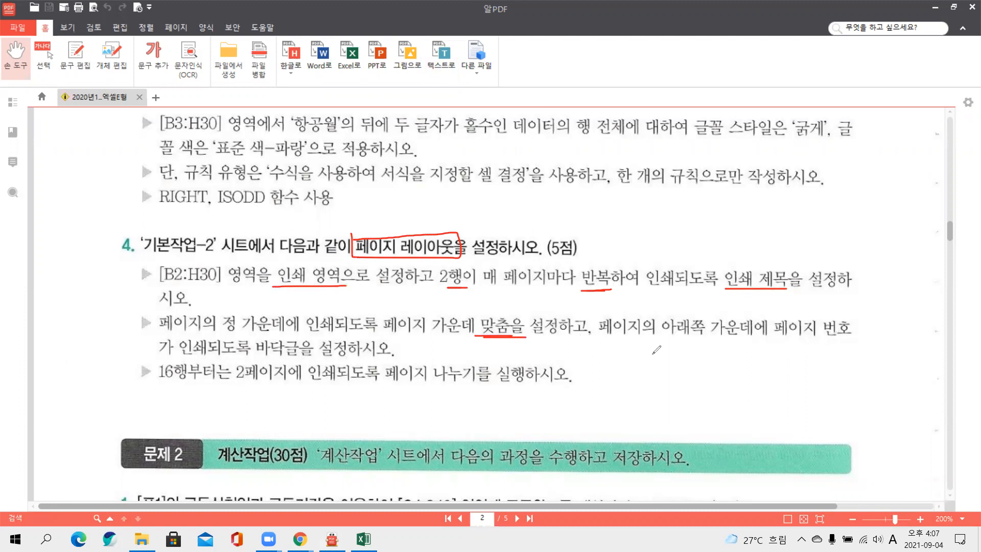
{"action": "left_click_drag", "start_coordinate": [252, 357], "coordinate": [316, 356]}
{"action": "left_click_drag", "start_coordinate": [387, 382], "coordinate": [523, 381]}
{"action": "mouse_move", "coordinate": [376, 380]}
{"action": "left_mouse_down"}
{"action": "mouse_move", "coordinate": [364, 392]}
{"action": "mouse_move", "coordinate": [379, 392]}
{"action": "mouse_move", "coordinate": [378, 380]}
{"action": "left_mouse_up"}
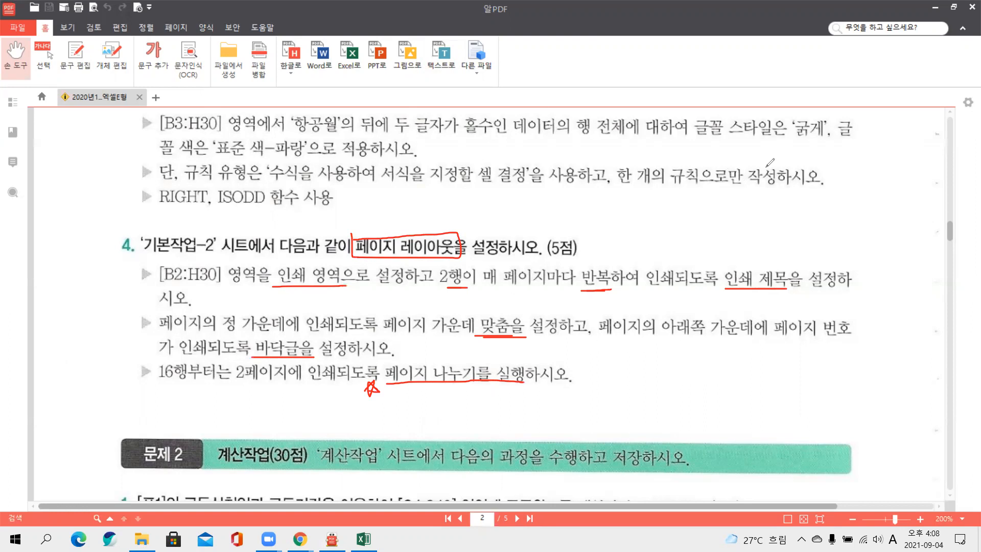
{"action": "key", "text": "Escape"}
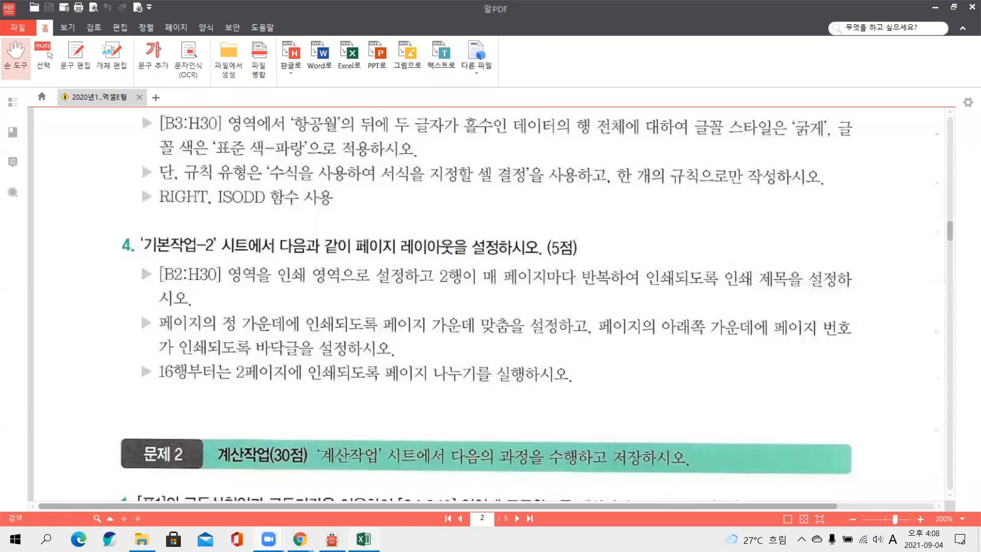
Step: Switch back to Excel and bring up the page layout commands for sheet 기본작업-2
{"action": "left_click", "coordinate": [364, 539]}
{"action": "scroll", "coordinate": [184, 335], "scroll_direction": "up", "scroll_amount": 2}
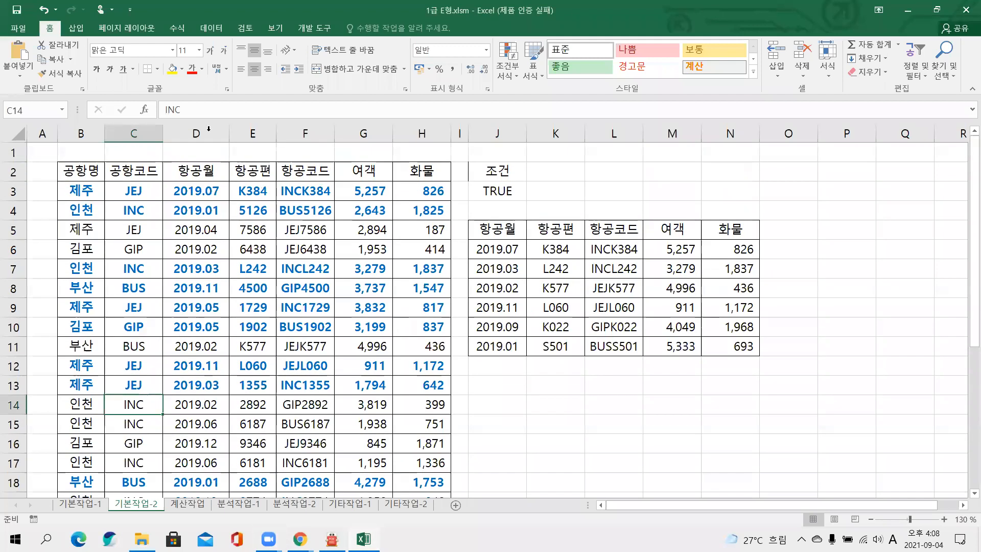
{"action": "left_click", "coordinate": [126, 28]}
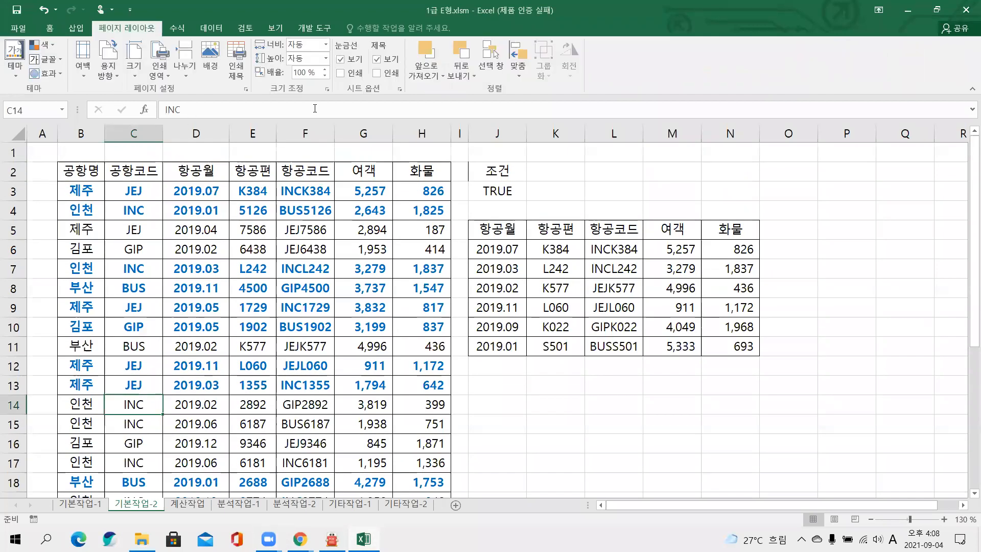
{"action": "left_click_drag", "start_coordinate": [236, 82], "coordinate": [261, 111]}
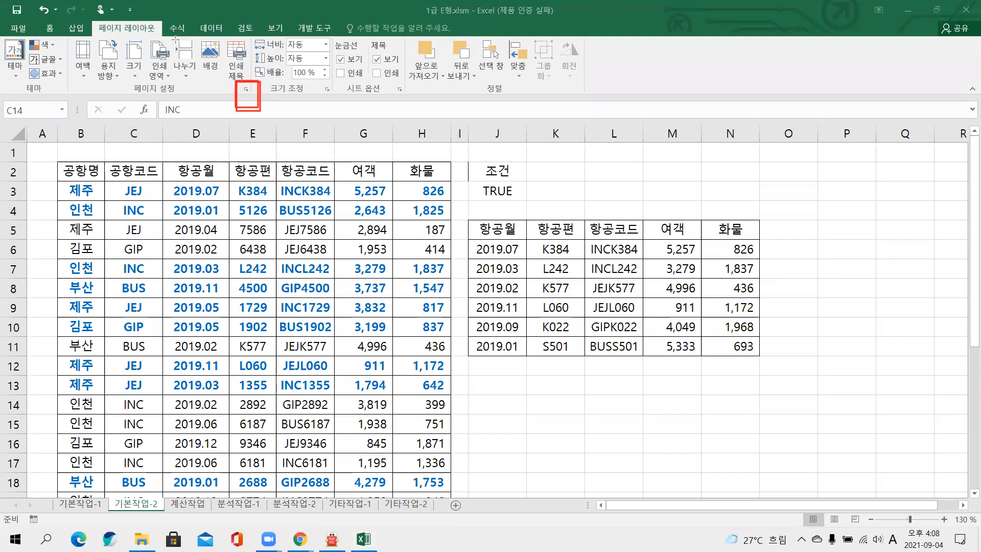
{"action": "left_click_drag", "start_coordinate": [174, 31], "coordinate": [203, 97]}
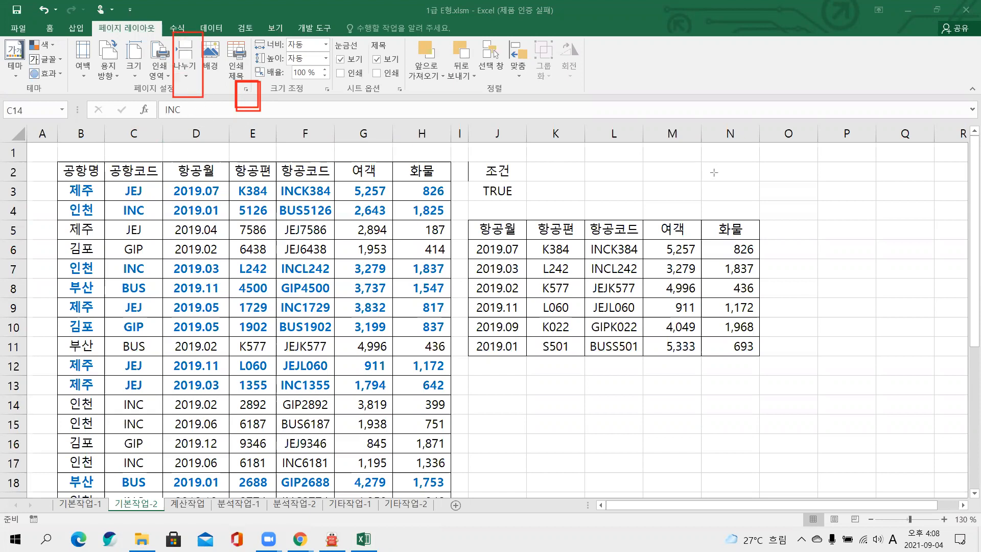
{"action": "key", "text": "Escape"}
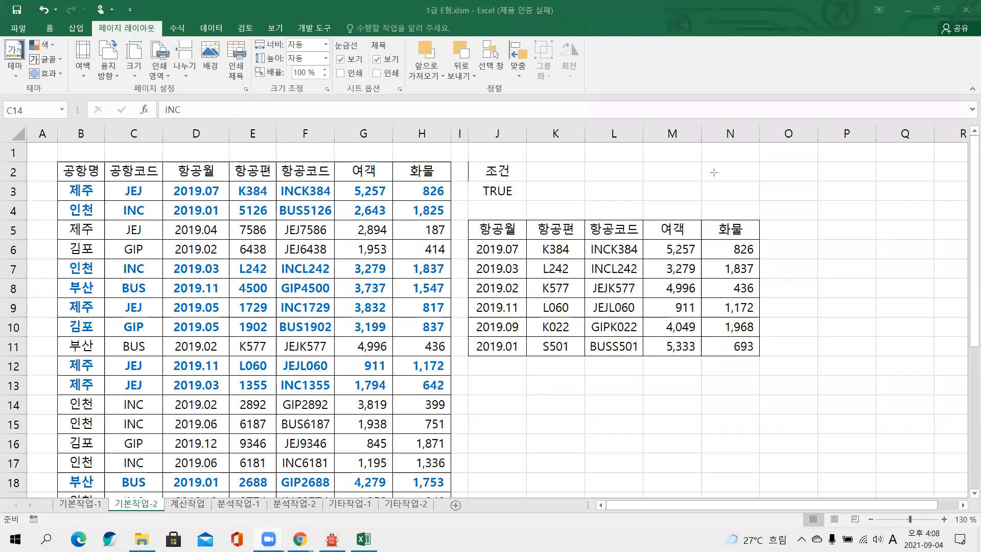
Step: Open the page setup settings and set the print area to B2:H30
{"action": "left_click", "coordinate": [246, 90]}
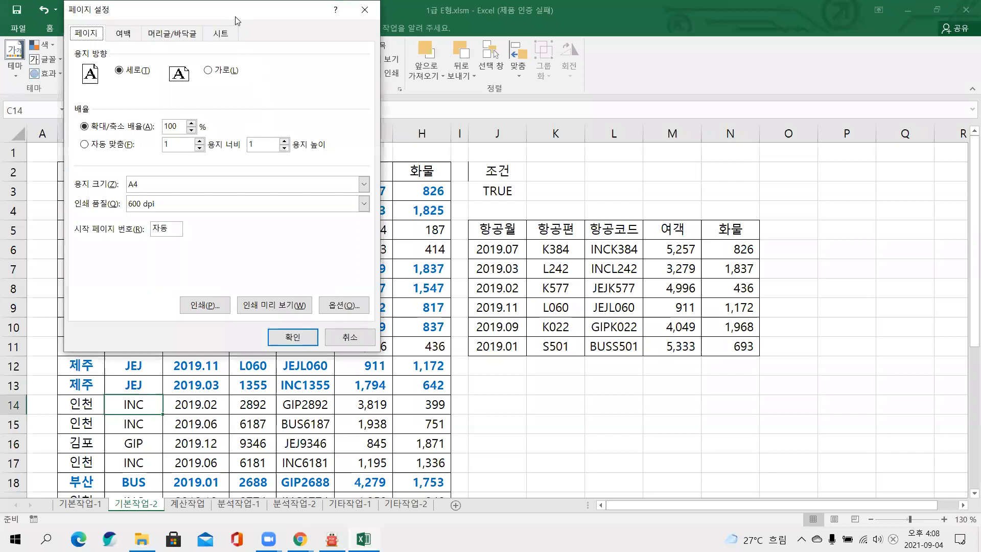
{"action": "left_click_drag", "start_coordinate": [235, 20], "coordinate": [315, 114]}
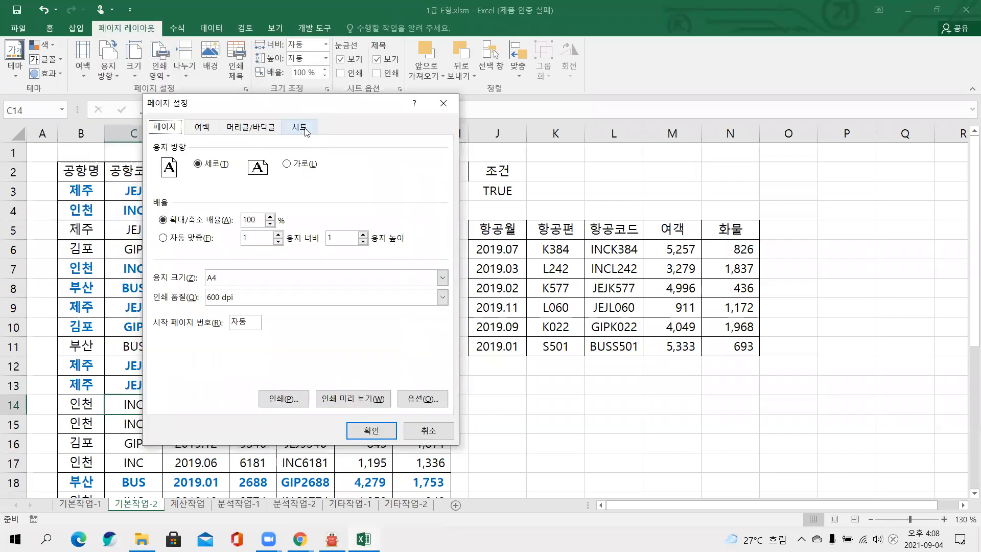
{"action": "left_click", "coordinate": [305, 131]}
{"action": "left_click", "coordinate": [233, 149]}
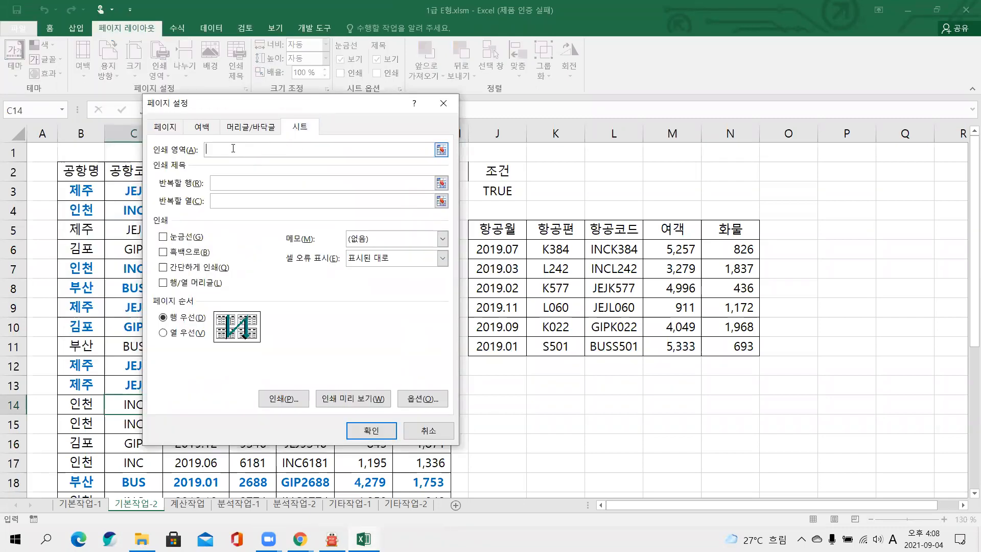
{"action": "left_click", "coordinate": [87, 171]}
{"action": "left_click_drag", "start_coordinate": [86, 172], "coordinate": [450, 464]}
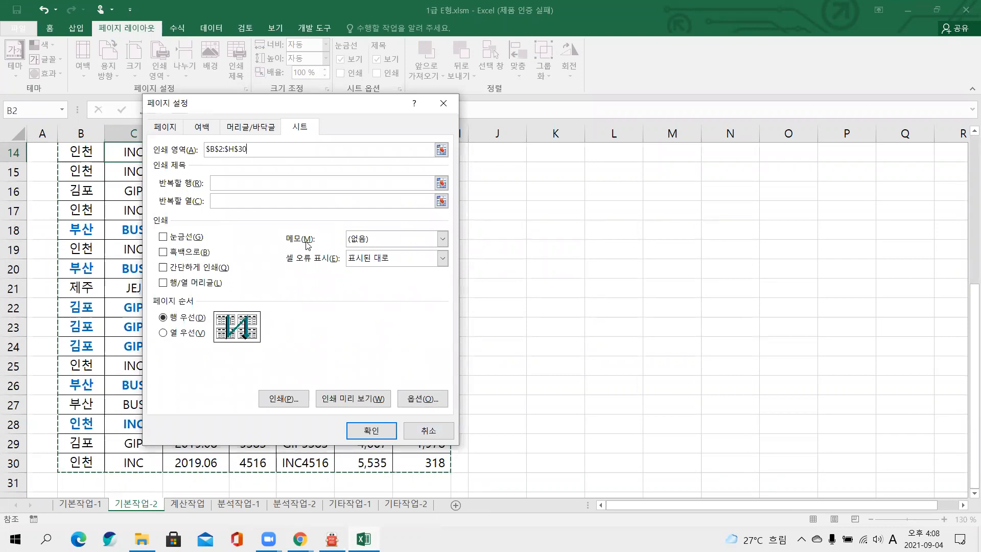
Step: Set row 2 ($2:$2) as the print title row repeated on every page
{"action": "left_click", "coordinate": [236, 187]}
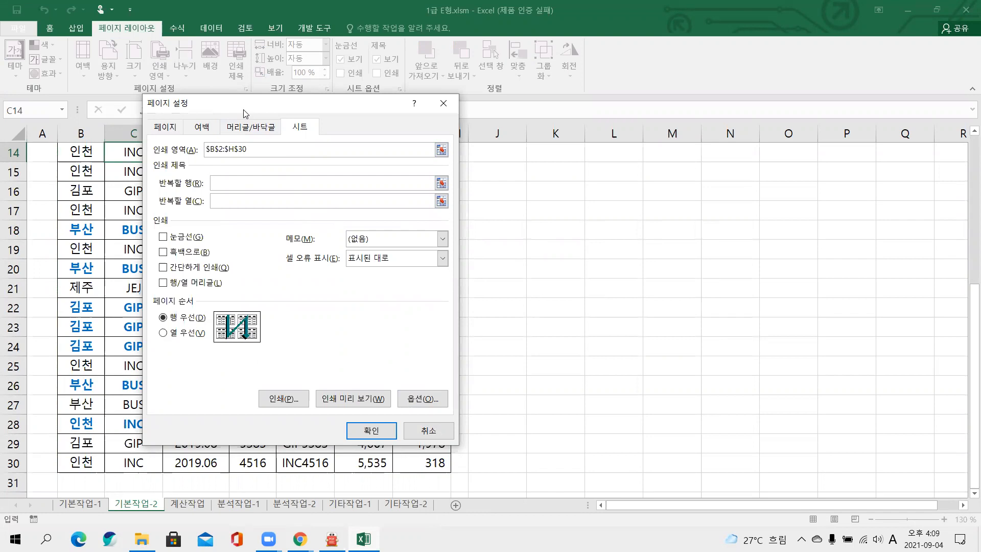
{"action": "scroll", "coordinate": [61, 150], "scroll_direction": "up", "scroll_amount": 5}
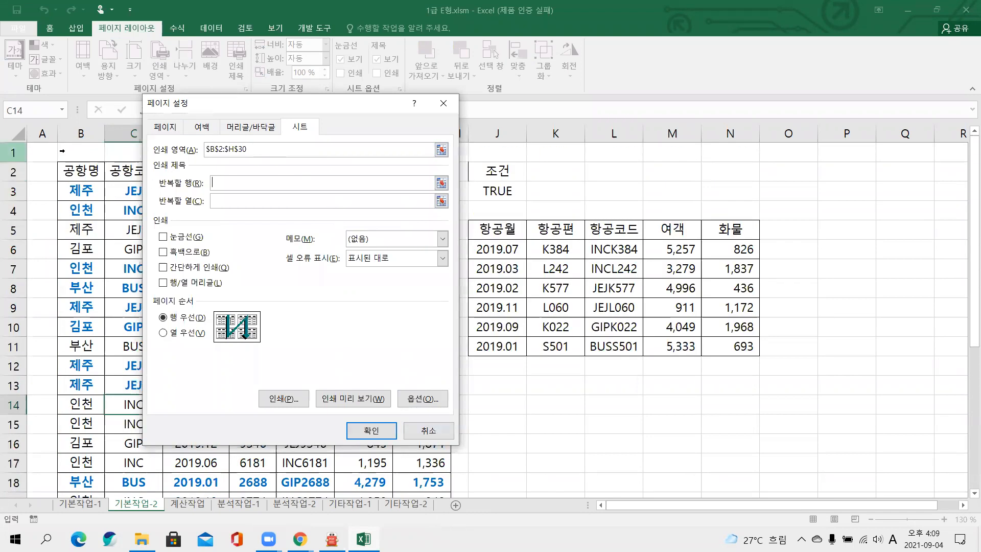
{"action": "left_click", "coordinate": [61, 175]}
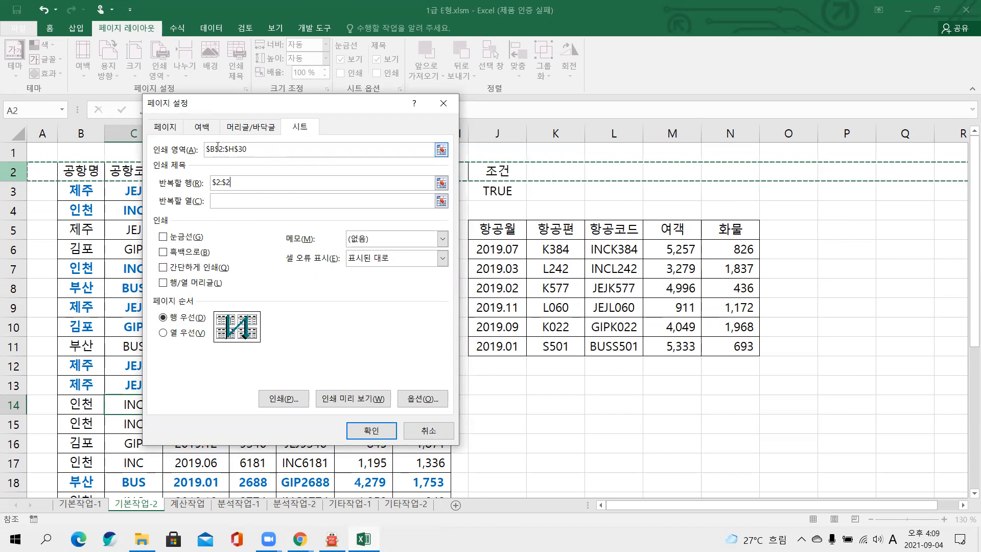
Step: Centre the printout on the page both horizontally (가로) and vertically (세로)
{"action": "left_click", "coordinate": [211, 130]}
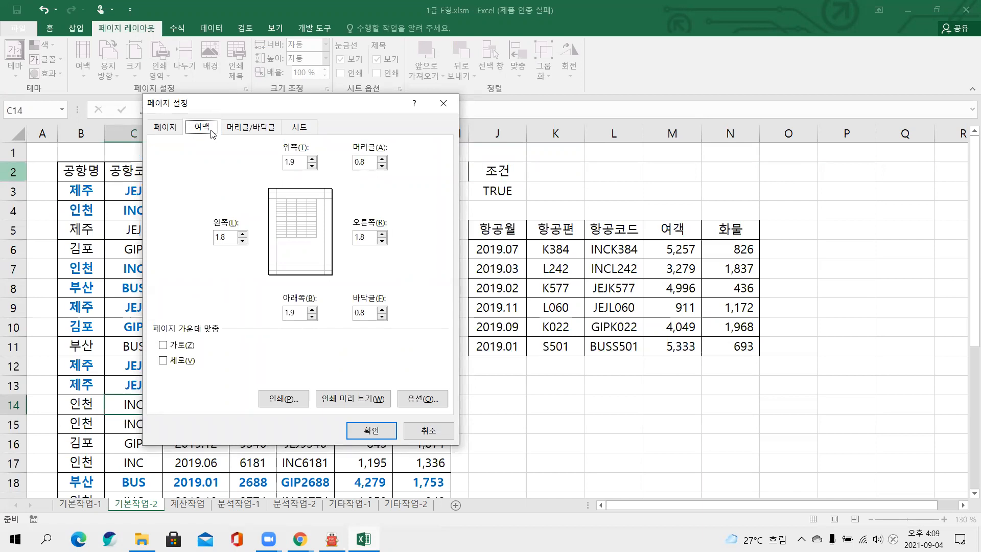
{"action": "left_click", "coordinate": [180, 349]}
{"action": "left_click", "coordinate": [180, 363]}
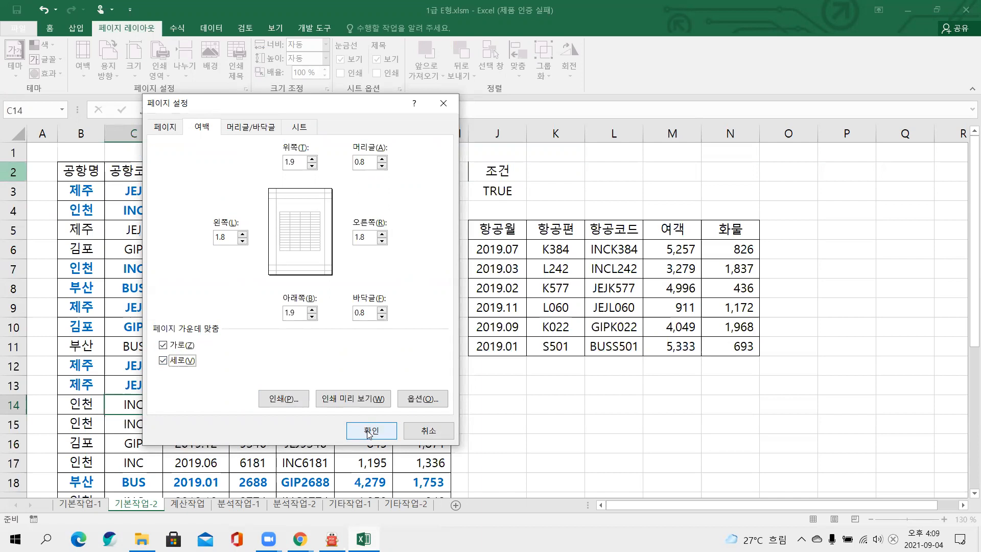
Step: Create a custom footer with the page number code &[페이지 번호] in its centre section
{"action": "left_click", "coordinate": [255, 131]}
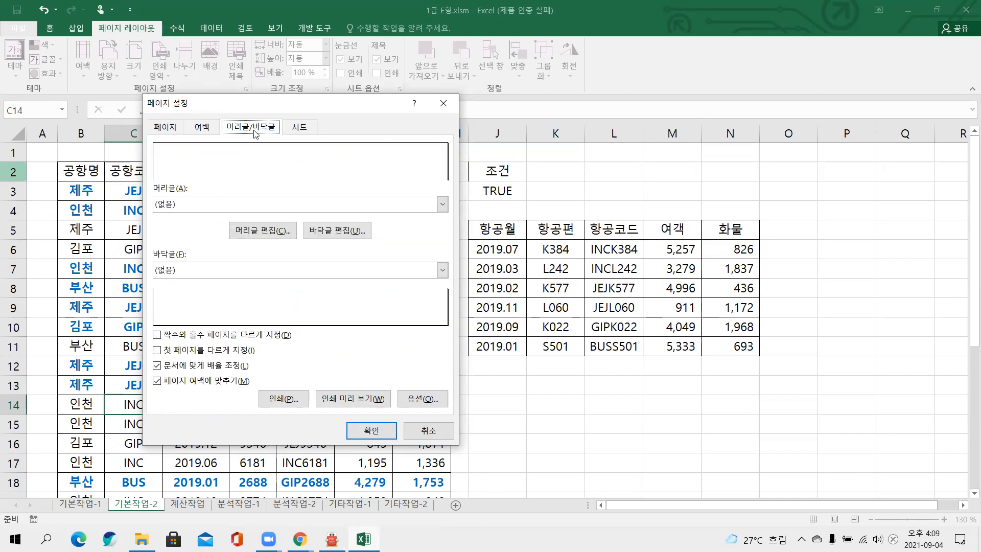
{"action": "left_click", "coordinate": [338, 231]}
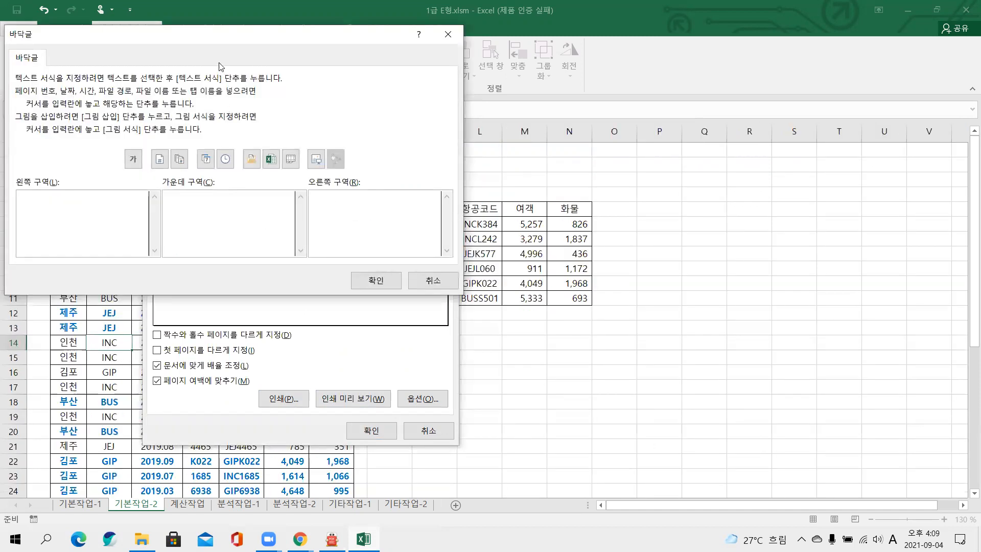
{"action": "left_click_drag", "start_coordinate": [228, 46], "coordinate": [271, 92]}
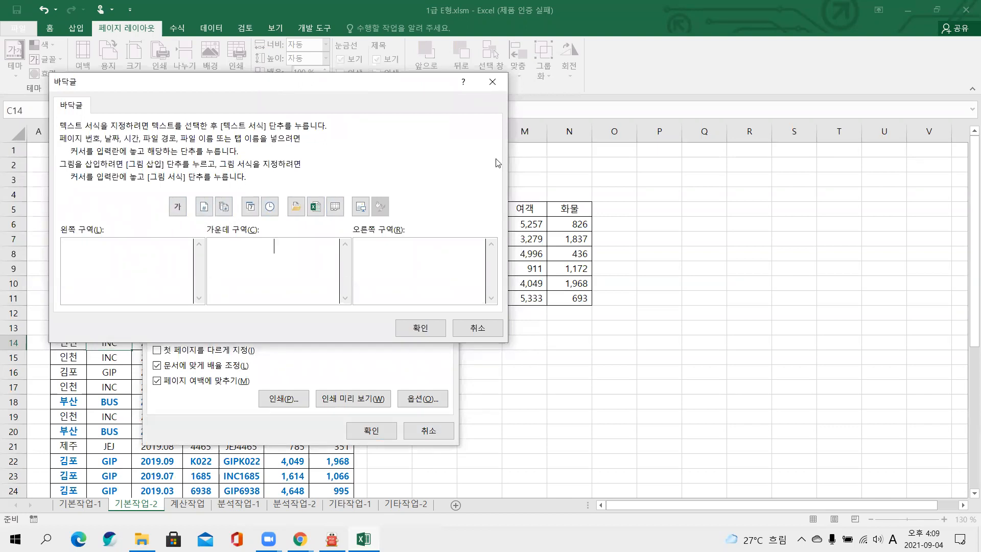
{"action": "left_click_drag", "start_coordinate": [191, 187], "coordinate": [211, 221]}
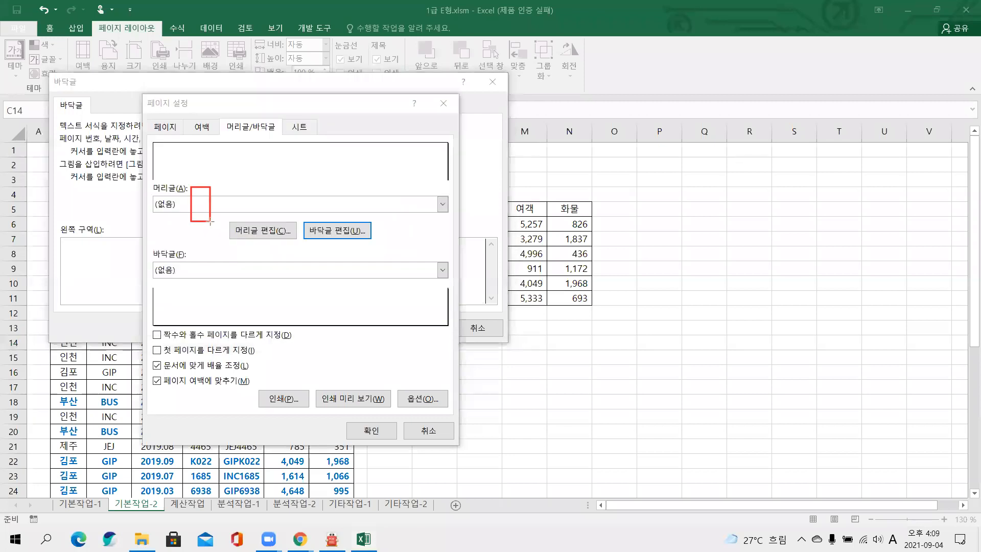
{"action": "key", "text": "ctrl+z"}
{"action": "key", "text": "Escape"}
{"action": "left_click", "coordinate": [206, 84]}
{"action": "left_click", "coordinate": [204, 206]}
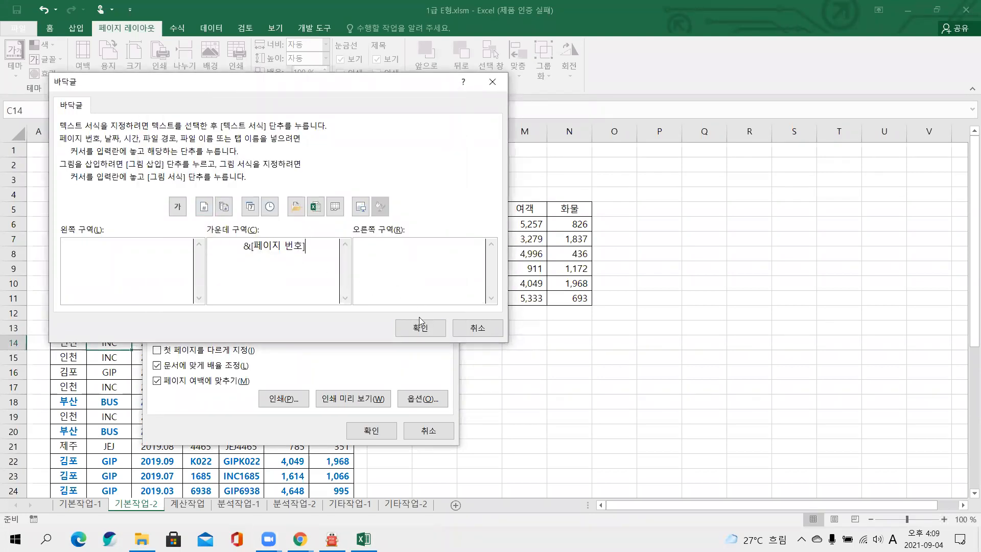
{"action": "left_click", "coordinate": [420, 335]}
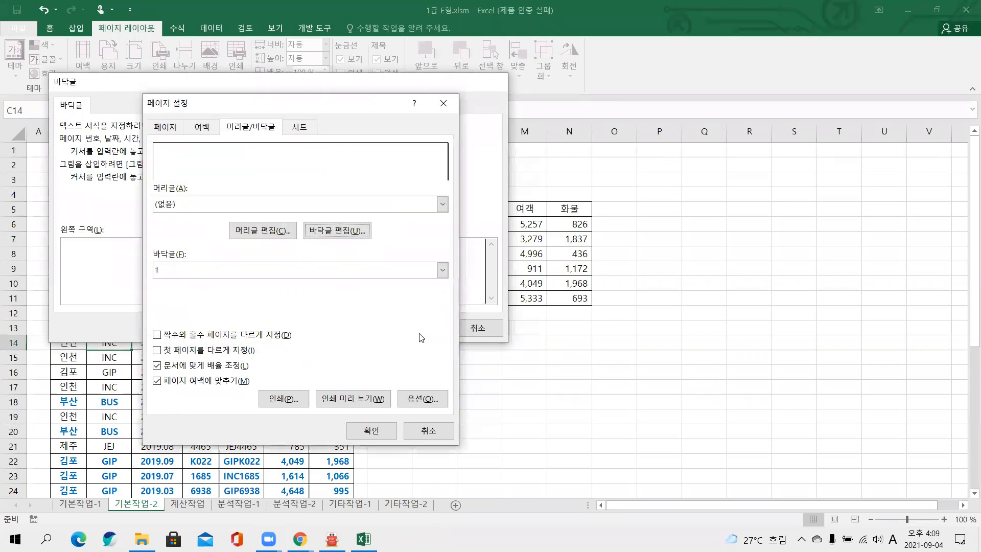
Step: Apply the page setup and insert a page break at cell B16 so that a new page starts from row 16
{"action": "left_click", "coordinate": [372, 430]}
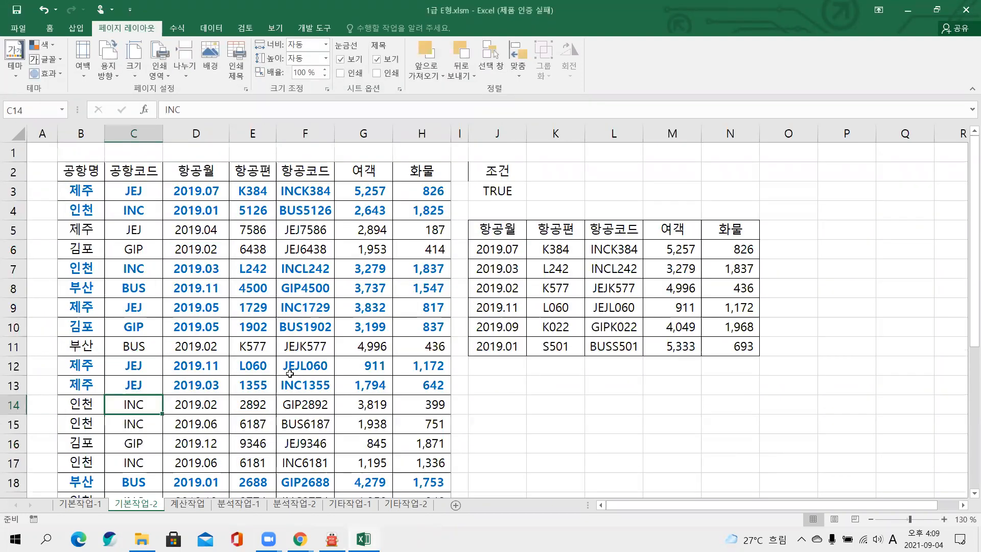
{"action": "scroll", "coordinate": [124, 395], "scroll_direction": "down", "scroll_amount": 1}
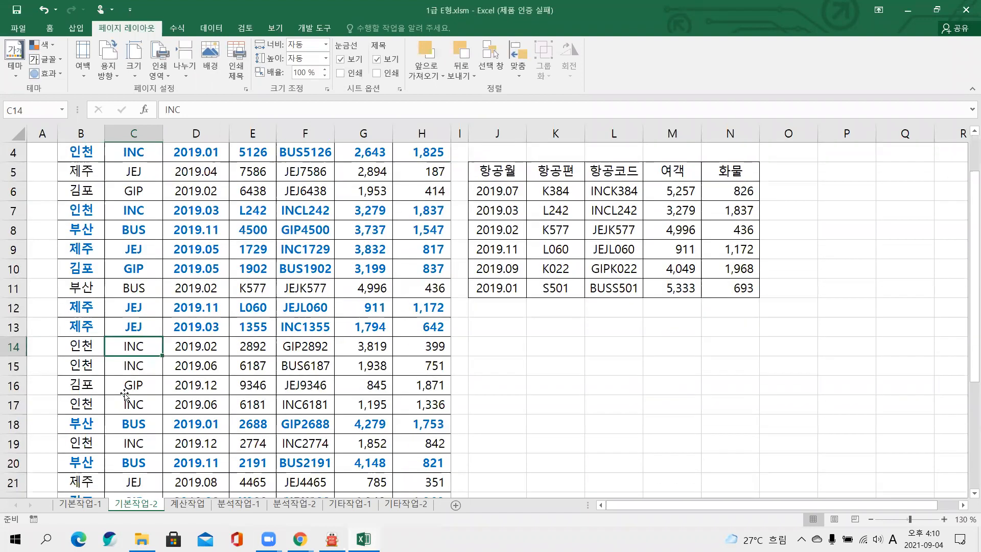
{"action": "left_click", "coordinate": [75, 387]}
{"action": "scroll", "coordinate": [90, 337], "scroll_direction": "down", "scroll_amount": 3}
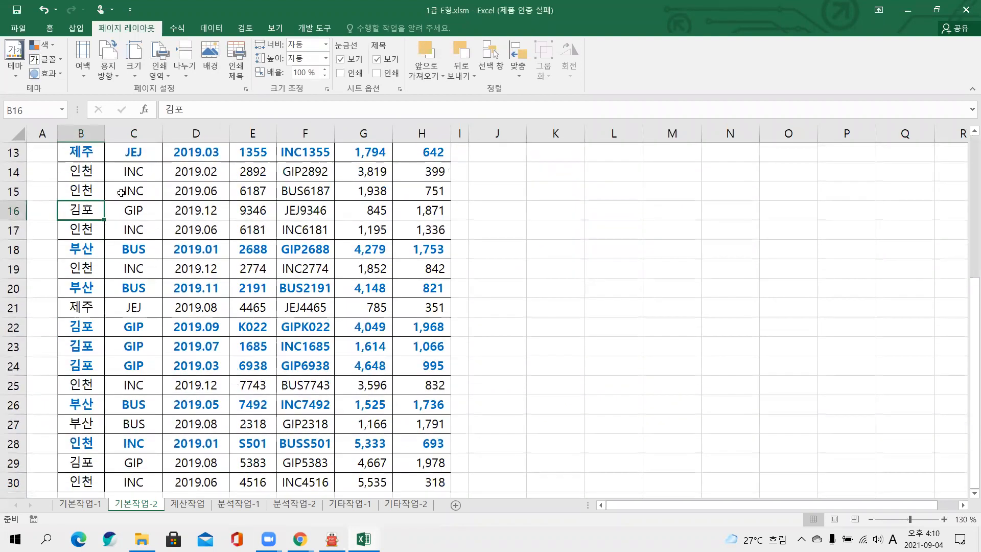
{"action": "left_click", "coordinate": [181, 75]}
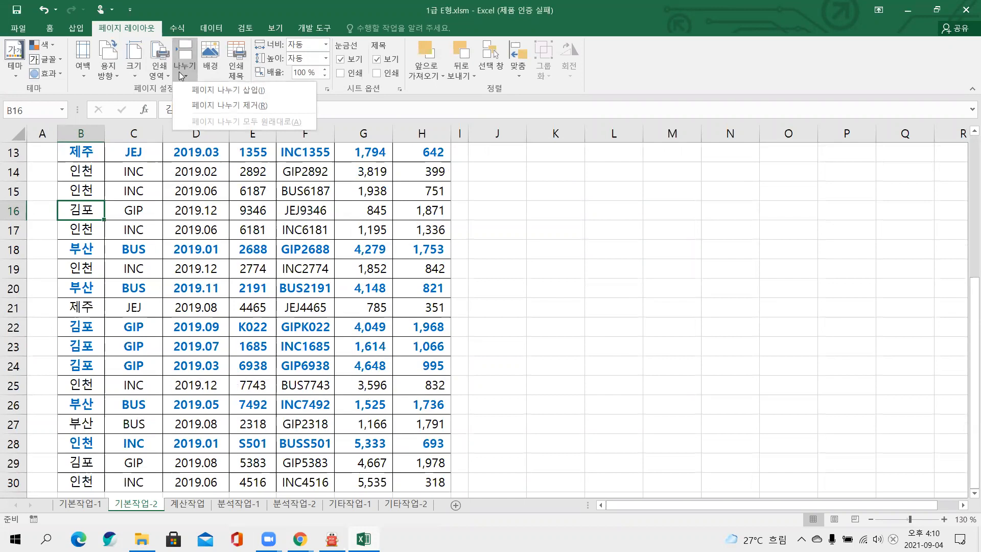
{"action": "left_click", "coordinate": [221, 91]}
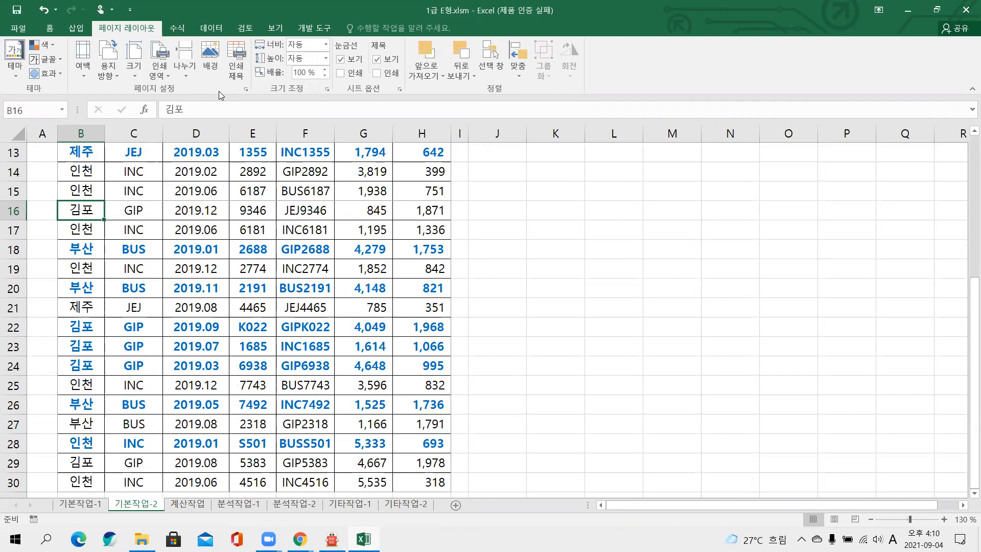
{"action": "left_click", "coordinate": [206, 229]}
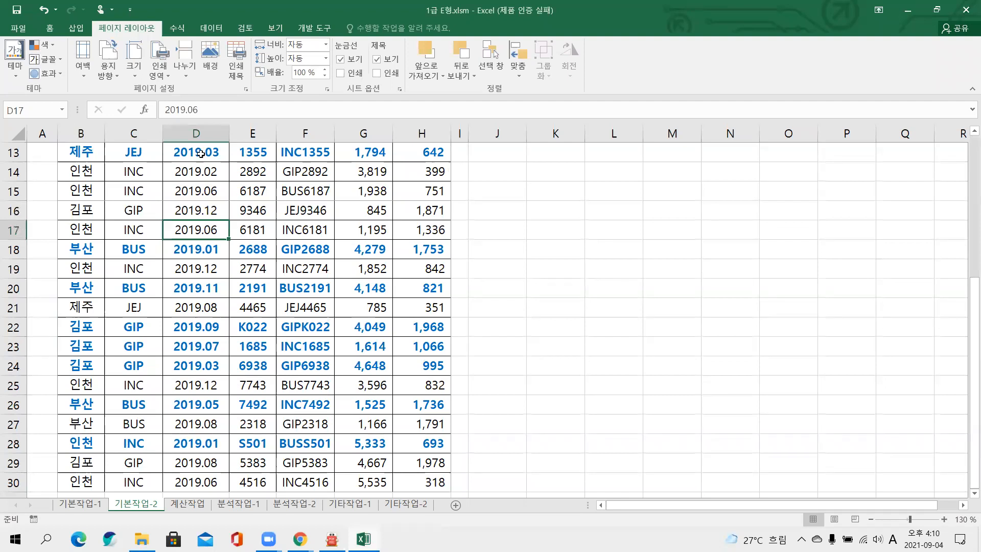
Step: Check both pages of the sheet in the print preview and return to the worksheet
{"action": "left_click", "coordinate": [21, 30]}
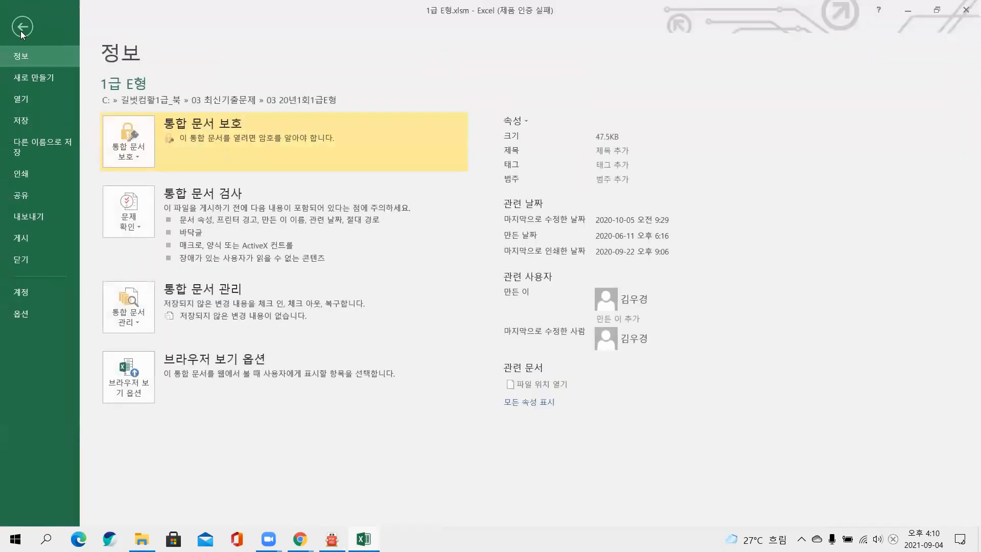
{"action": "left_click", "coordinate": [40, 174]}
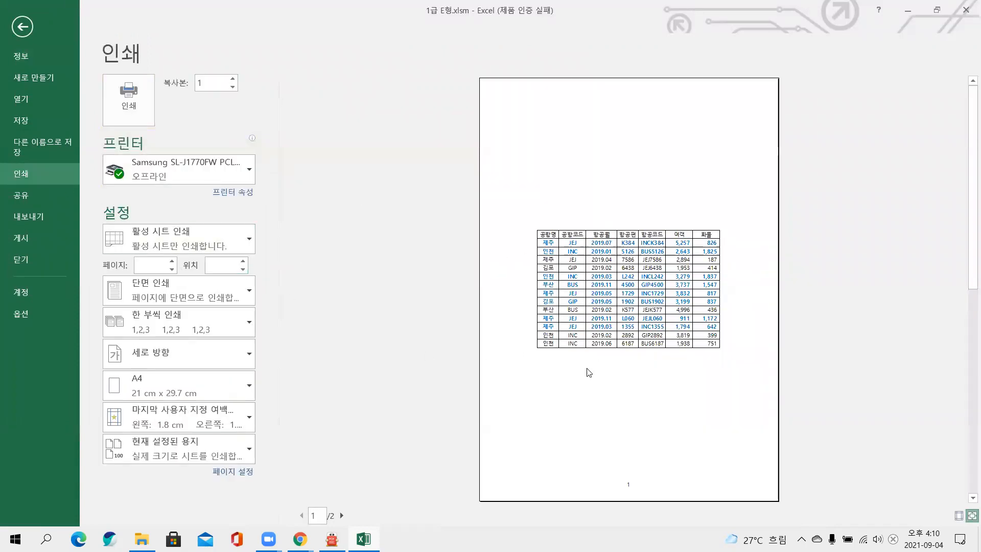
{"action": "left_click", "coordinate": [342, 516]}
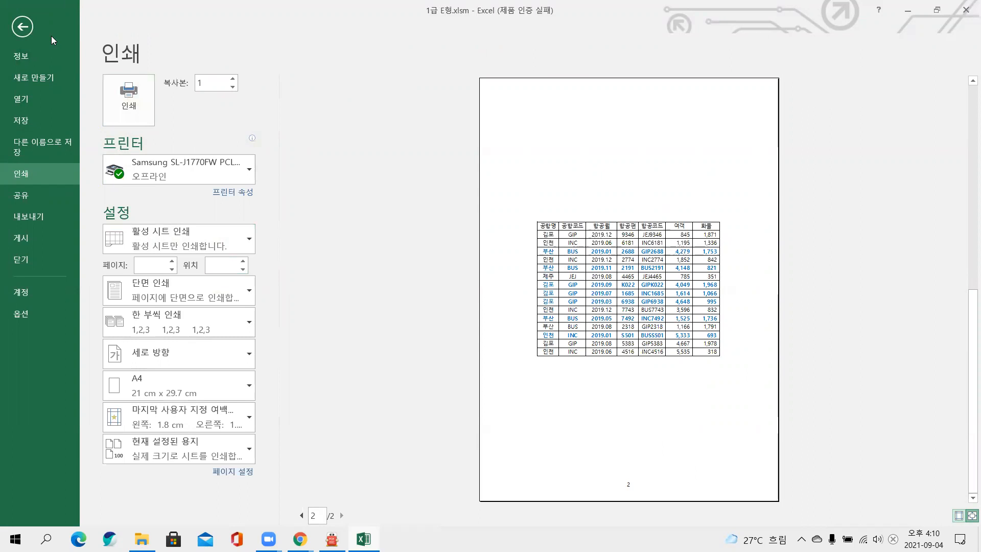
{"action": "left_click", "coordinate": [22, 27]}
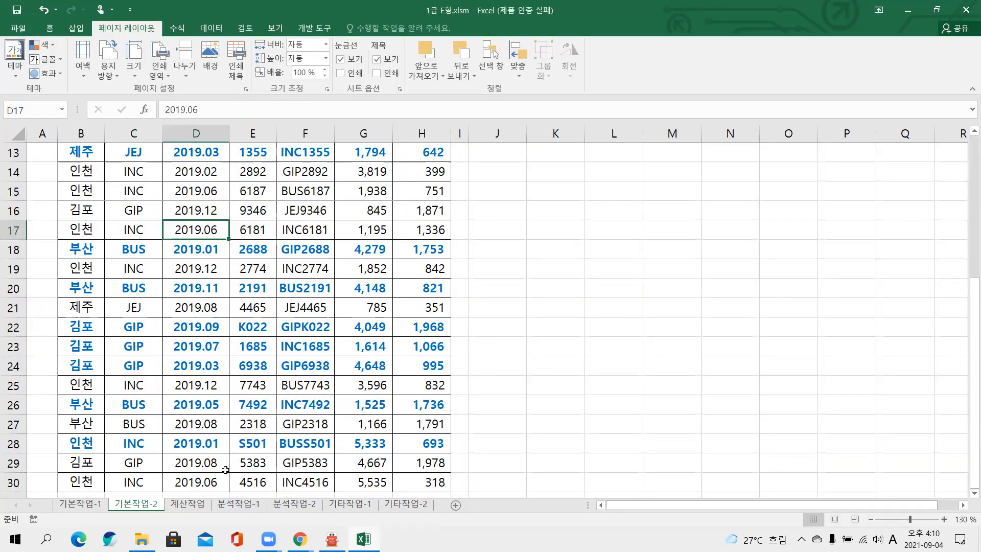
Step: Open sheet 계산작업, switch to the exam document in 알PDF and read the 구독완료 calculation task for G4:G40
{"action": "left_click", "coordinate": [193, 503]}
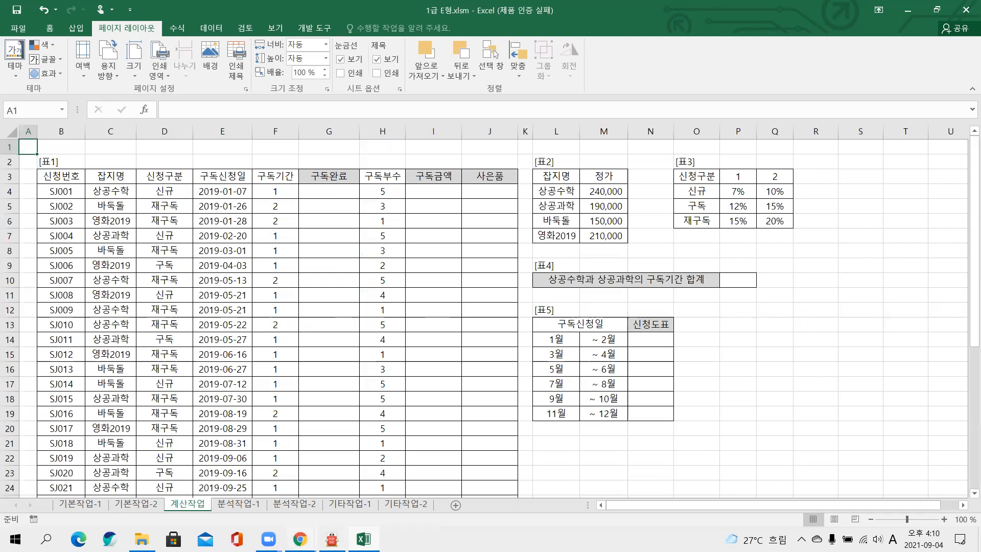
{"action": "left_click", "coordinate": [332, 539]}
{"action": "scroll", "coordinate": [282, 352], "scroll_direction": "down", "scroll_amount": 5}
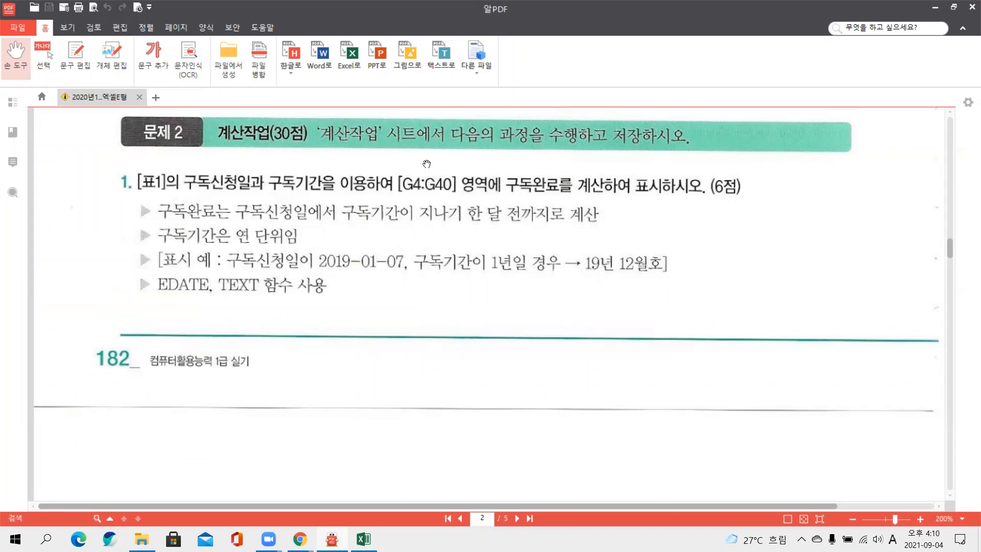
{"action": "left_click_drag", "start_coordinate": [180, 164], "coordinate": [330, 199]}
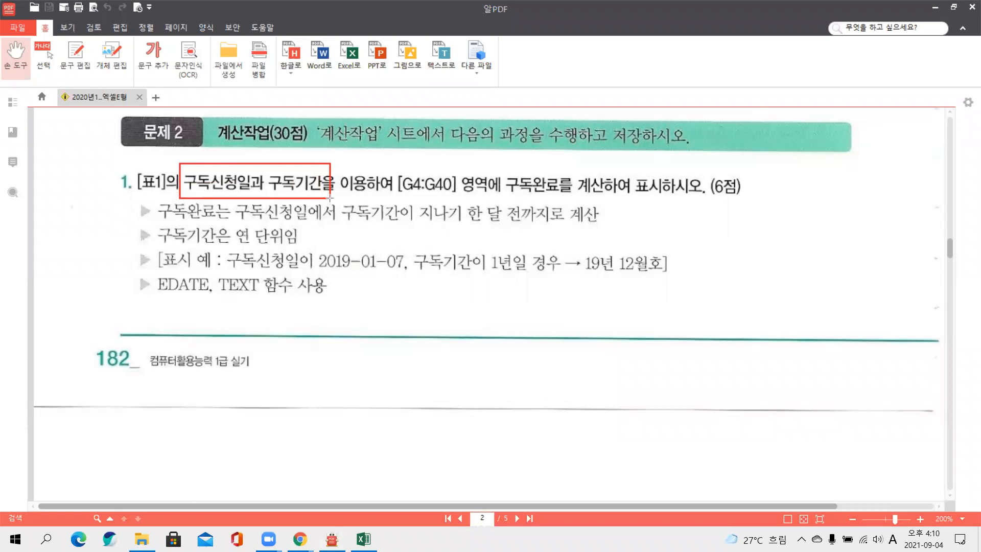
{"action": "left_click_drag", "start_coordinate": [397, 166], "coordinate": [570, 203]}
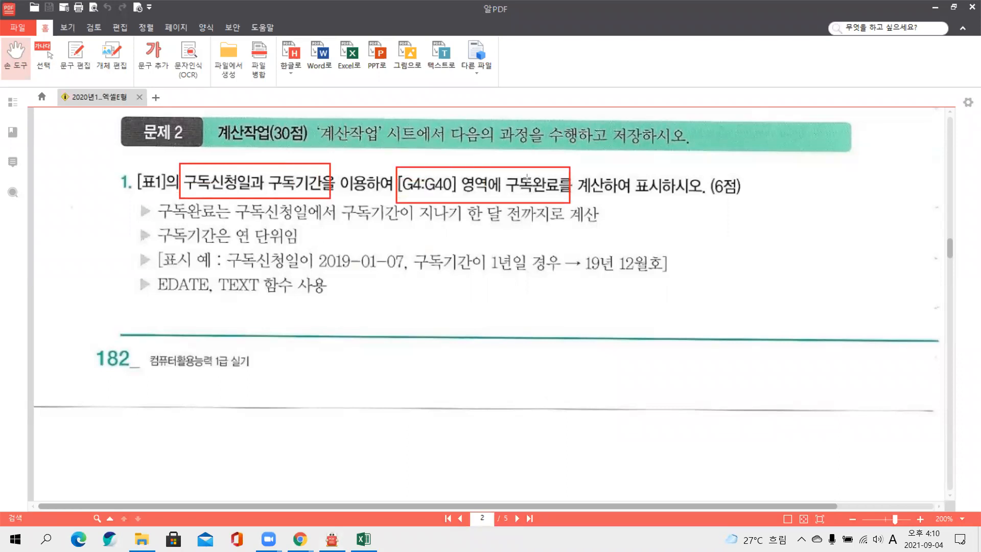
{"action": "mouse_move", "coordinate": [409, 182]}
{"action": "left_mouse_down"}
{"action": "mouse_move", "coordinate": [430, 179]}
{"action": "mouse_move", "coordinate": [433, 162]}
{"action": "mouse_move", "coordinate": [458, 161]}
{"action": "mouse_move", "coordinate": [461, 173]}
{"action": "mouse_move", "coordinate": [471, 165]}
{"action": "left_mouse_up"}
{"action": "left_click_drag", "start_coordinate": [481, 158], "coordinate": [478, 174]}
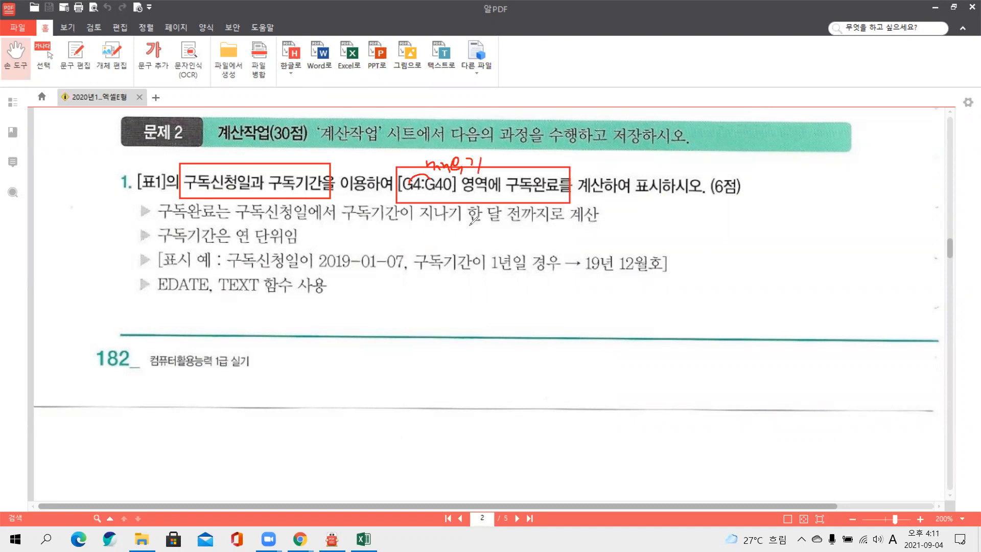
{"action": "left_click_drag", "start_coordinate": [461, 221], "coordinate": [530, 222]}
{"action": "left_click_drag", "start_coordinate": [159, 246], "coordinate": [295, 246]}
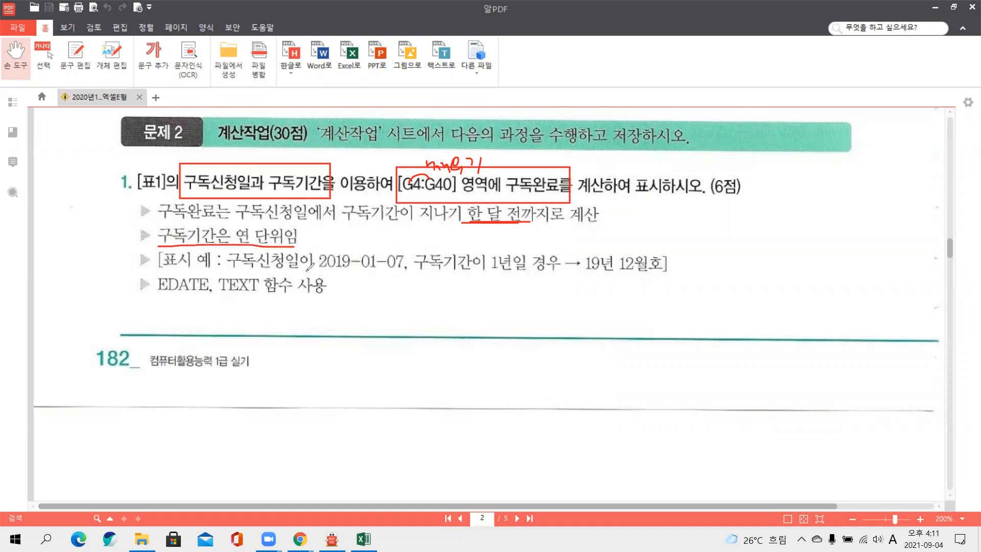
Step: Examine the task's display example from 2019-01-07 to 19년 12월호 and its required EDATE and TEXT functions
{"action": "left_click_drag", "start_coordinate": [308, 272], "coordinate": [410, 273]}
{"action": "left_click_drag", "start_coordinate": [582, 274], "coordinate": [666, 274]}
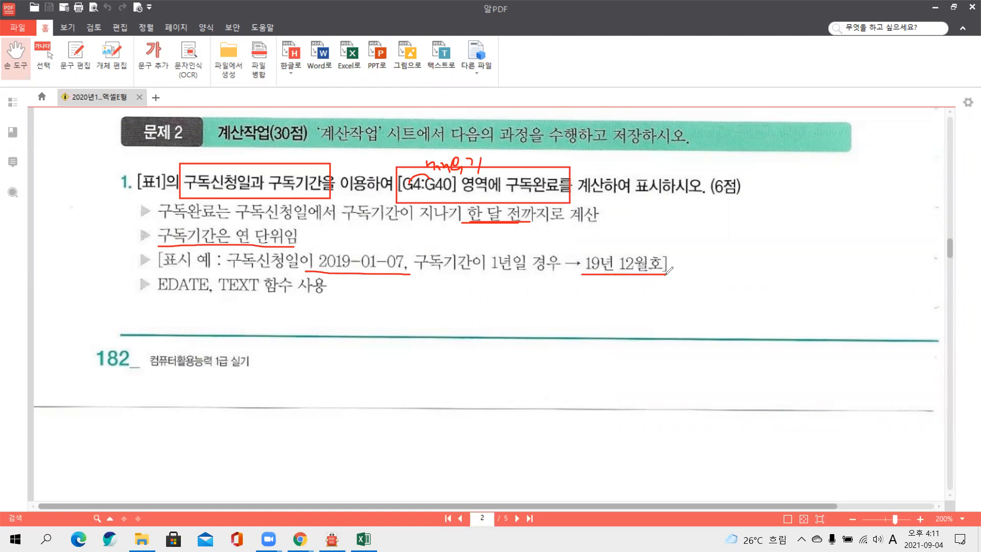
{"action": "left_click_drag", "start_coordinate": [381, 254], "coordinate": [392, 302]}
{"action": "mouse_move", "coordinate": [265, 299]}
{"action": "left_mouse_down"}
{"action": "mouse_move", "coordinate": [249, 323]}
{"action": "mouse_move", "coordinate": [266, 308]}
{"action": "mouse_move", "coordinate": [320, 316]}
{"action": "left_mouse_up"}
{"action": "mouse_move", "coordinate": [312, 310]}
{"action": "left_mouse_down"}
{"action": "mouse_move", "coordinate": [328, 307]}
{"action": "mouse_move", "coordinate": [243, 336]}
{"action": "left_mouse_up"}
{"action": "mouse_move", "coordinate": [261, 282]}
{"action": "left_mouse_down"}
{"action": "mouse_move", "coordinate": [256, 268]}
{"action": "mouse_move", "coordinate": [240, 298]}
{"action": "left_mouse_up"}
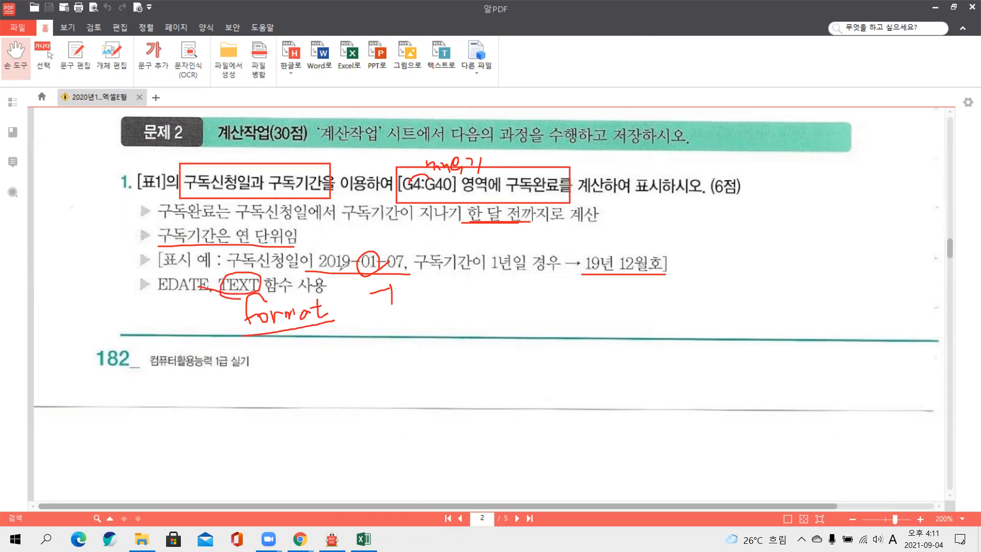
{"action": "mouse_move", "coordinate": [317, 272]}
{"action": "left_mouse_down"}
{"action": "mouse_move", "coordinate": [391, 273]}
{"action": "mouse_move", "coordinate": [392, 307]}
{"action": "mouse_move", "coordinate": [601, 304]}
{"action": "mouse_move", "coordinate": [599, 280]}
{"action": "mouse_move", "coordinate": [610, 287]}
{"action": "left_mouse_up"}
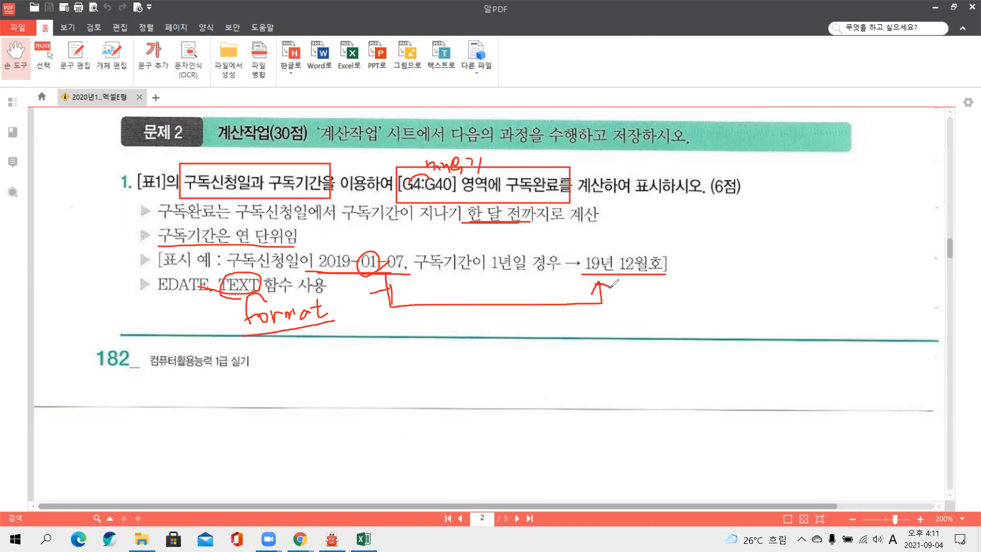
{"action": "mouse_move", "coordinate": [478, 307]}
{"action": "left_mouse_down"}
{"action": "mouse_move", "coordinate": [498, 305]}
{"action": "mouse_move", "coordinate": [490, 325]}
{"action": "mouse_move", "coordinate": [531, 309]}
{"action": "mouse_move", "coordinate": [523, 323]}
{"action": "left_mouse_up"}
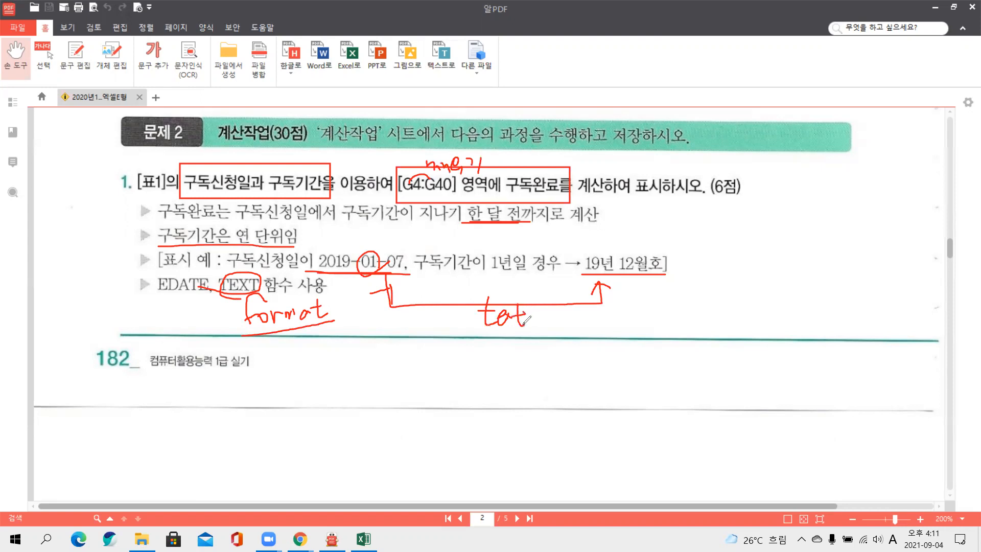
{"action": "mouse_move", "coordinate": [594, 272]}
{"action": "left_mouse_down"}
{"action": "mouse_move", "coordinate": [602, 263]}
{"action": "mouse_move", "coordinate": [584, 250]}
{"action": "mouse_move", "coordinate": [592, 233]}
{"action": "mouse_move", "coordinate": [606, 240]}
{"action": "mouse_move", "coordinate": [592, 254]}
{"action": "mouse_move", "coordinate": [622, 268]}
{"action": "mouse_move", "coordinate": [639, 258]}
{"action": "mouse_move", "coordinate": [634, 277]}
{"action": "left_mouse_up"}
{"action": "mouse_move", "coordinate": [627, 241]}
{"action": "left_mouse_down"}
{"action": "mouse_move", "coordinate": [636, 228]}
{"action": "mouse_move", "coordinate": [641, 241]}
{"action": "left_mouse_up"}
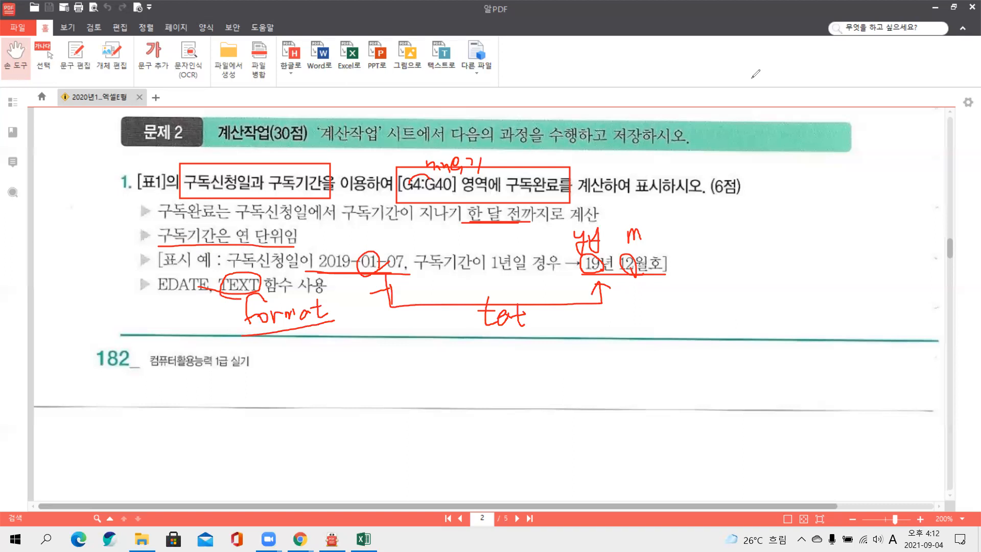
{"action": "left_click", "coordinate": [755, 74]}
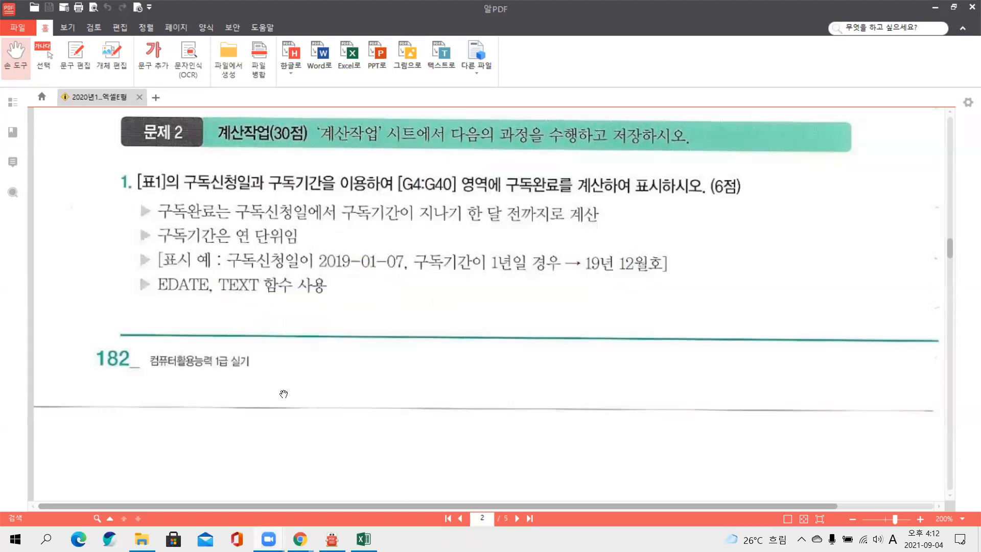
Step: Switch to Excel and start an EDATE formula in cell G4, the first 구독완료 cell of 표1
{"action": "left_click", "coordinate": [363, 538]}
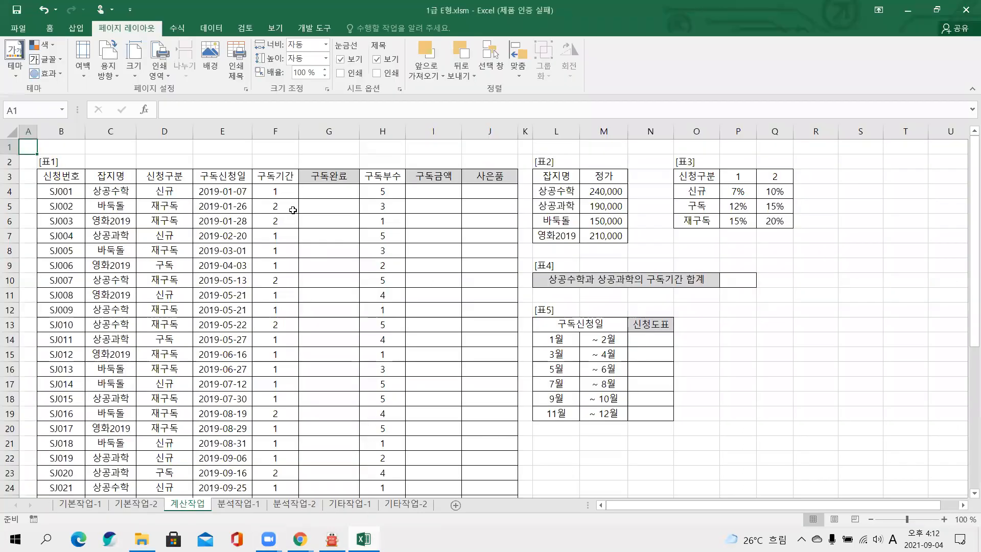
{"action": "left_click", "coordinate": [313, 191]}
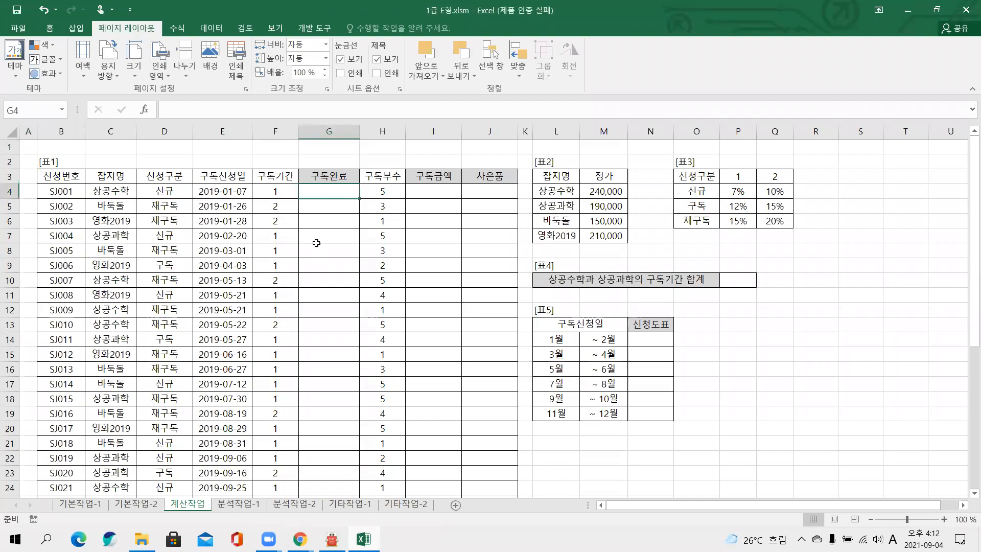
{"action": "scroll", "coordinate": [316, 243], "scroll_direction": "up", "scroll_amount": 3}
{"action": "left_click_drag", "start_coordinate": [667, 502], "coordinate": [624, 503]}
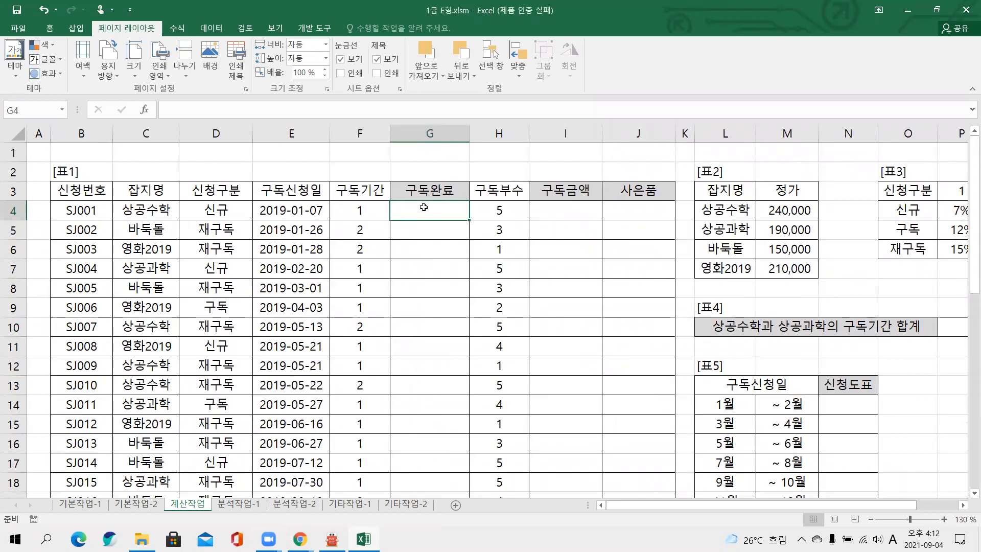
{"action": "type", "text": "=ed"}
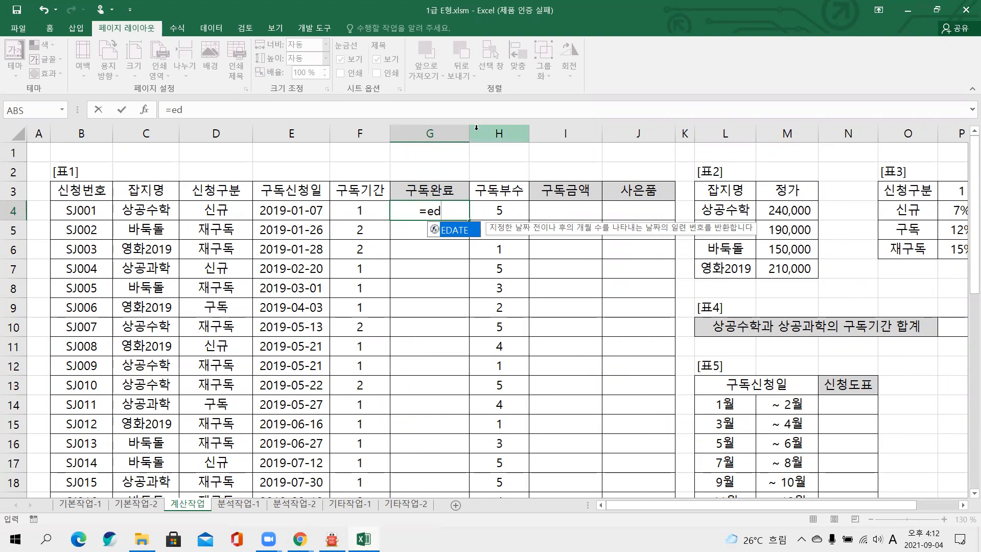
Step: Examine the 구독신청일 and 구독기간 values in row 4 to work out the subscription's end month
{"action": "left_click_drag", "start_coordinate": [343, 199], "coordinate": [380, 226]}
{"action": "left_click_drag", "start_coordinate": [253, 200], "coordinate": [317, 224]}
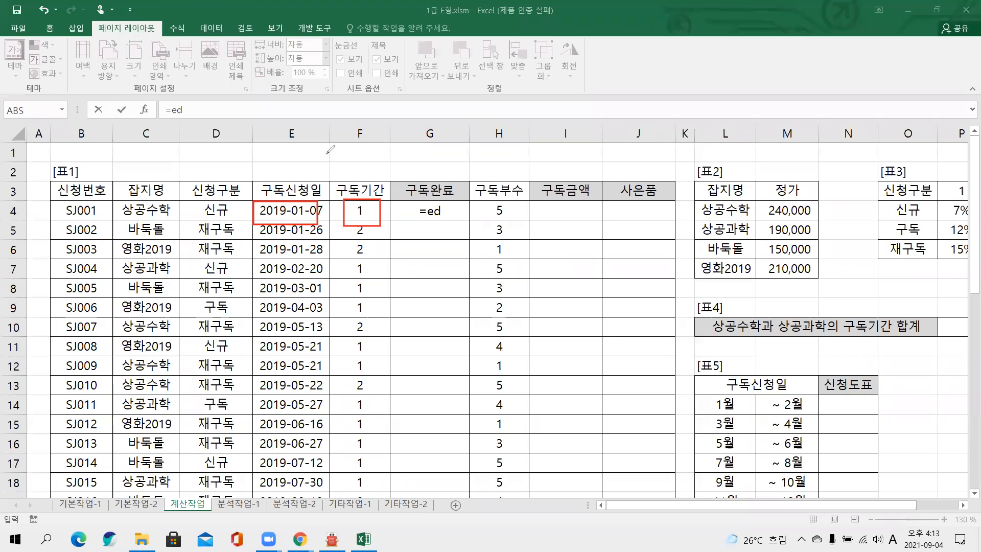
{"action": "mouse_move", "coordinate": [328, 161]}
{"action": "left_mouse_down"}
{"action": "mouse_move", "coordinate": [404, 163]}
{"action": "mouse_move", "coordinate": [418, 174]}
{"action": "mouse_move", "coordinate": [453, 160]}
{"action": "mouse_move", "coordinate": [535, 164]}
{"action": "left_mouse_up"}
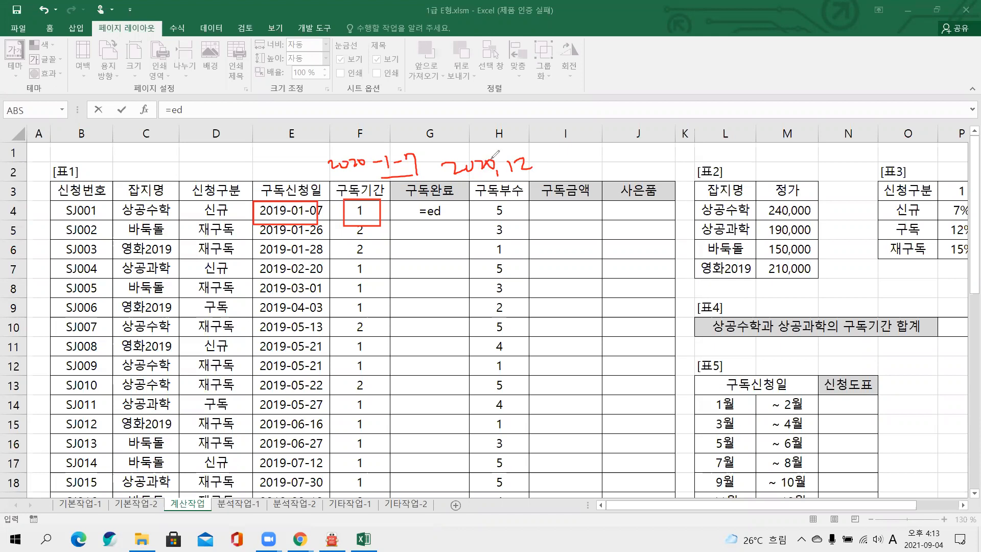
{"action": "mouse_move", "coordinate": [483, 173]}
{"action": "left_mouse_down"}
{"action": "mouse_move", "coordinate": [498, 161]}
{"action": "mouse_move", "coordinate": [476, 158]}
{"action": "mouse_move", "coordinate": [485, 138]}
{"action": "mouse_move", "coordinate": [496, 158]}
{"action": "left_mouse_up"}
{"action": "key", "text": "Escape"}
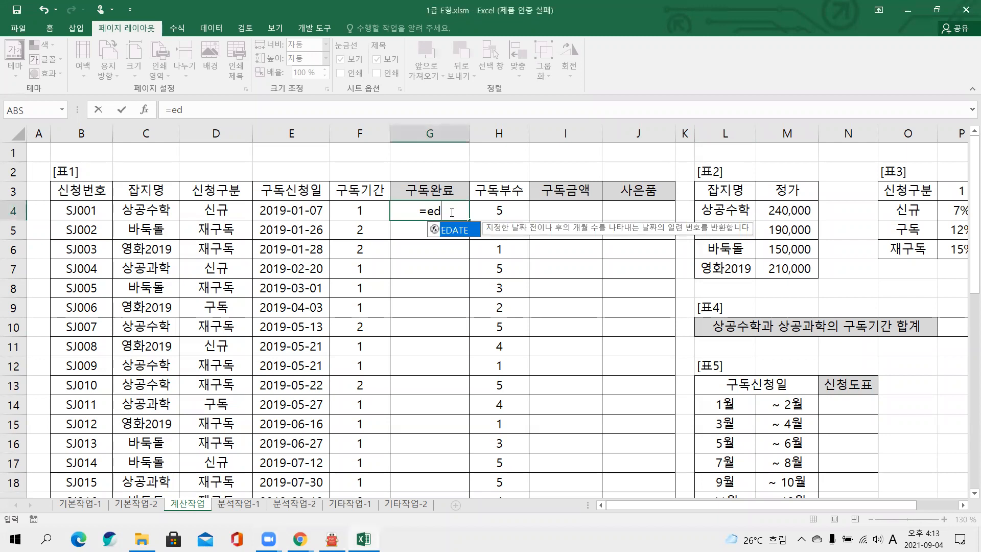
Step: Set the EDATE arguments in G4 to Start_date E4, the 구독신청일 cell, and Months -1
{"action": "double_click", "coordinate": [457, 231]}
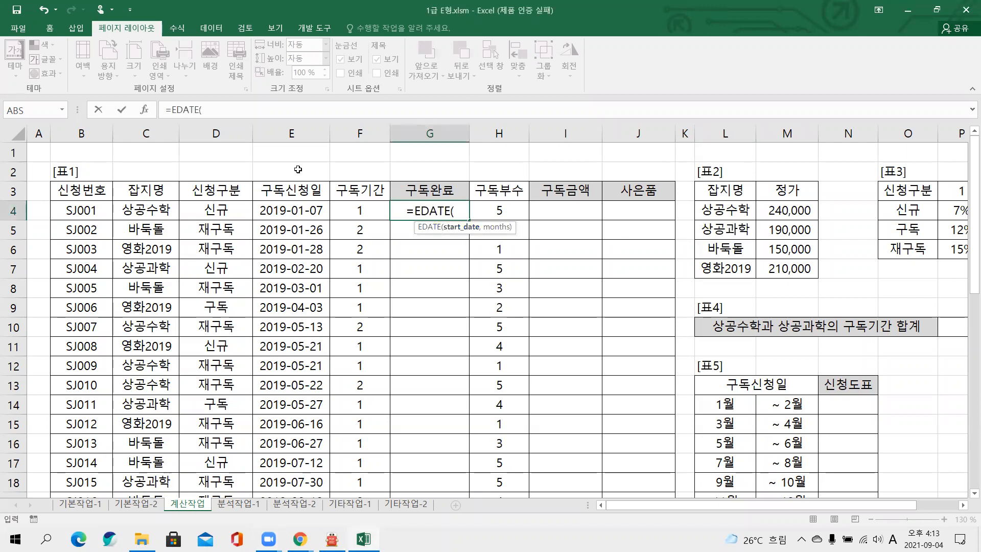
{"action": "left_click", "coordinate": [145, 109]}
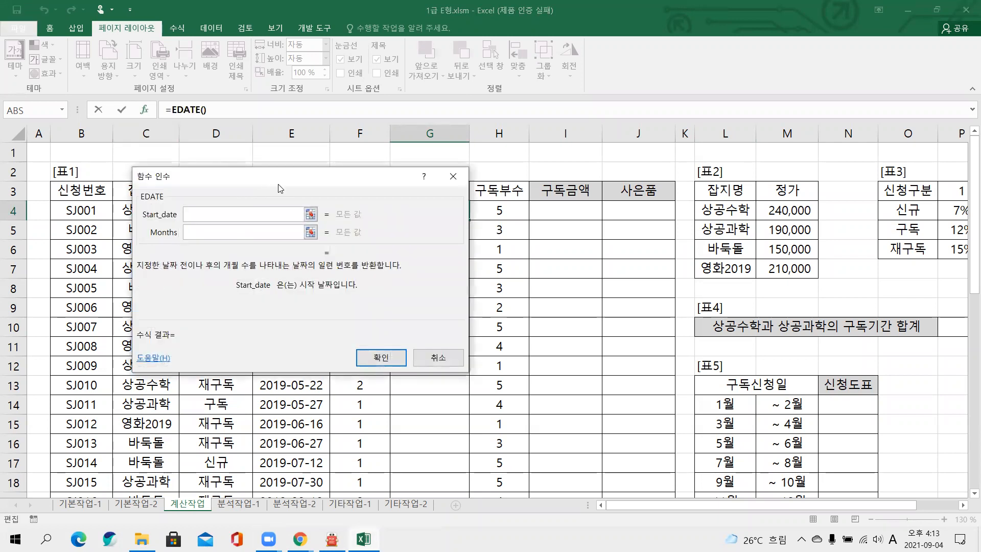
{"action": "left_click_drag", "start_coordinate": [280, 188], "coordinate": [351, 242]}
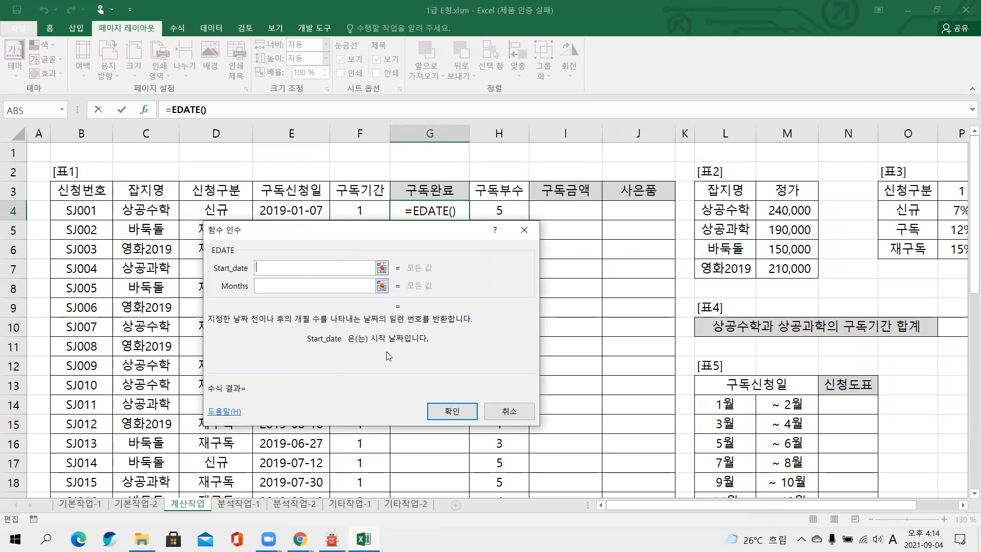
{"action": "left_click", "coordinate": [367, 285]}
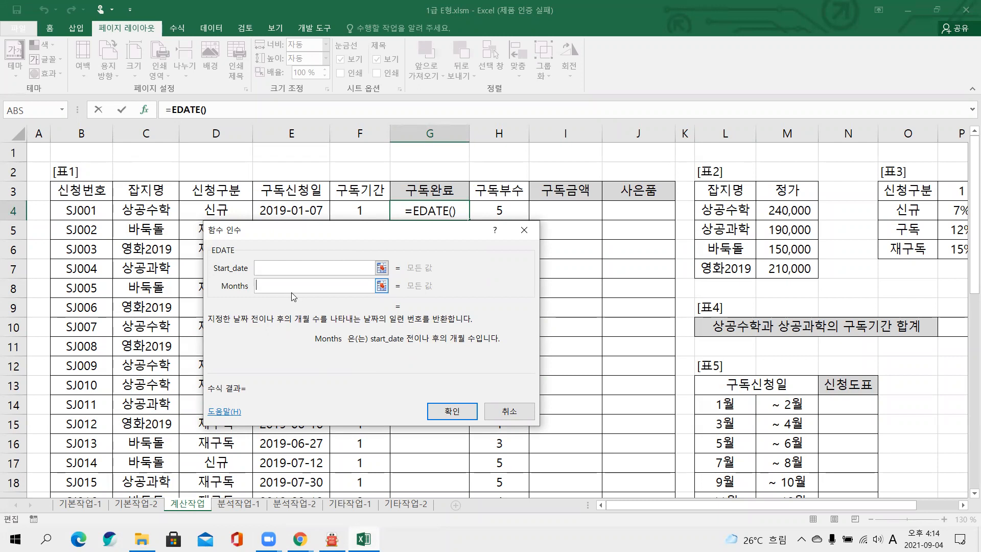
{"action": "type", "text": "-1"}
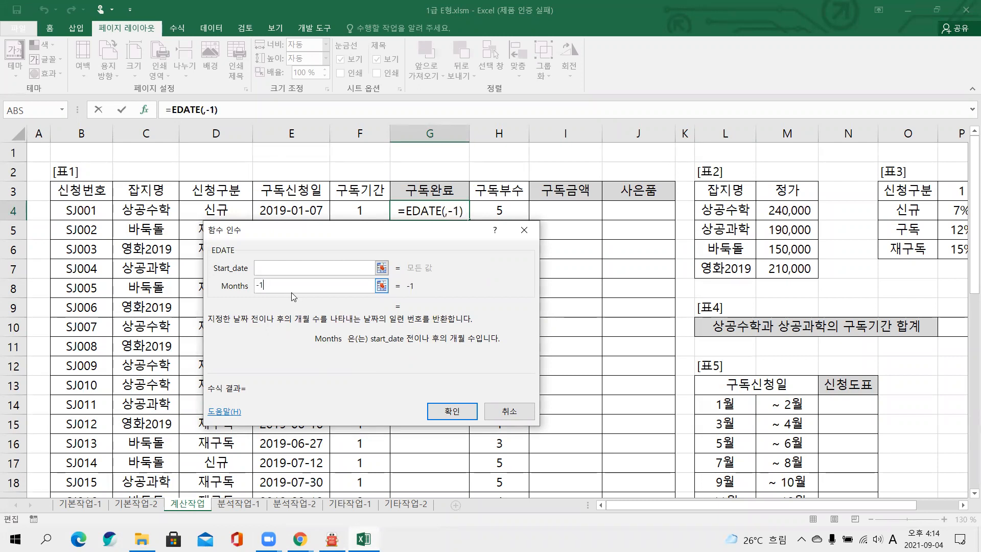
{"action": "left_click", "coordinate": [292, 268]}
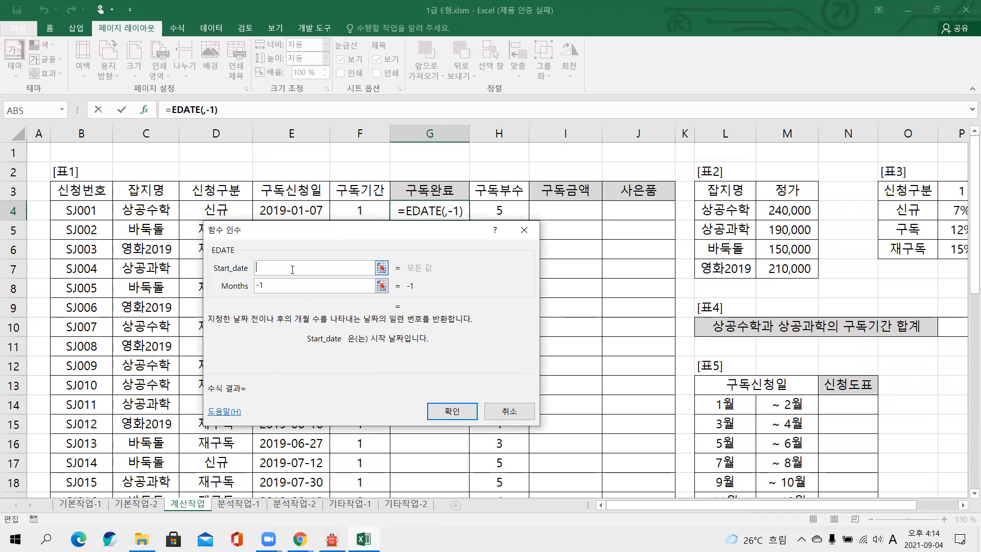
{"action": "left_click", "coordinate": [300, 211]}
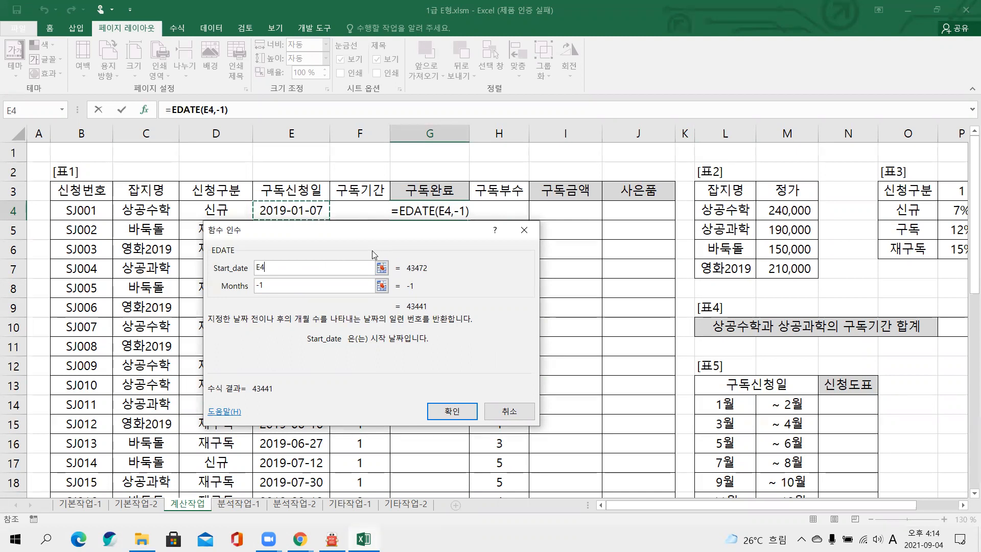
Step: Extend the Start_date argument to E4+(F4*12) and enter the EDATE formula in G4
{"action": "mouse_move", "coordinate": [371, 234]}
{"action": "left_mouse_down"}
{"action": "mouse_move", "coordinate": [393, 245]}
{"action": "mouse_move", "coordinate": [358, 237]}
{"action": "left_mouse_up"}
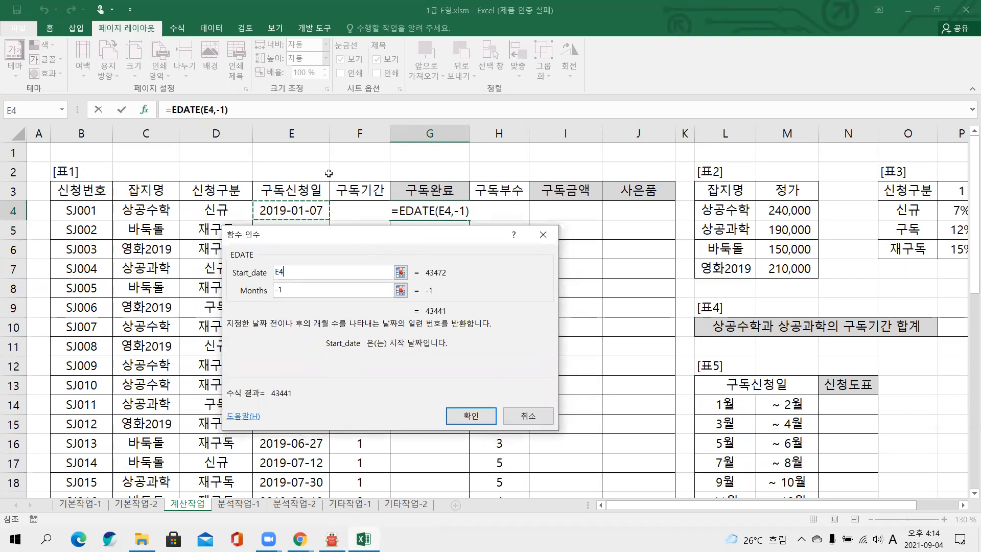
{"action": "left_click", "coordinate": [293, 272]}
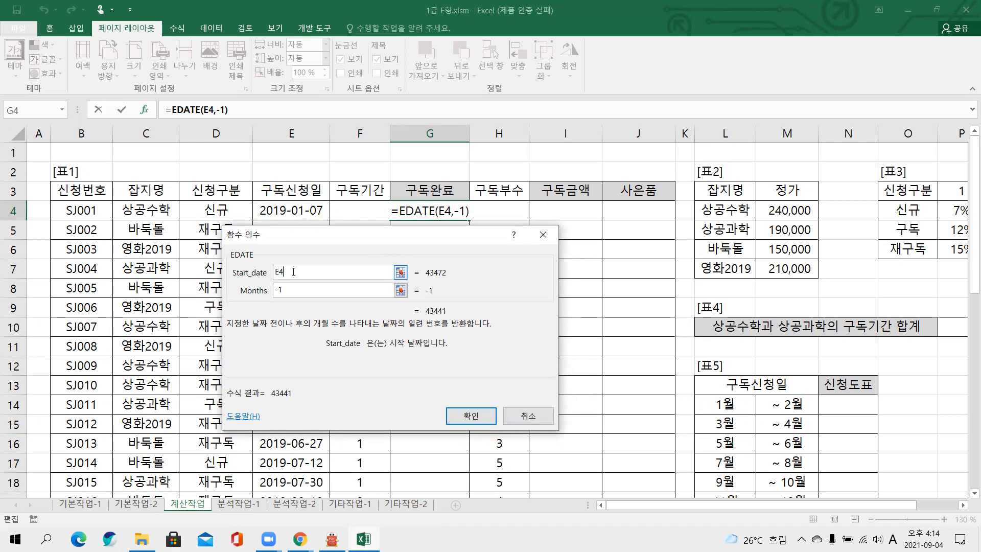
{"action": "type", "text": "+"}
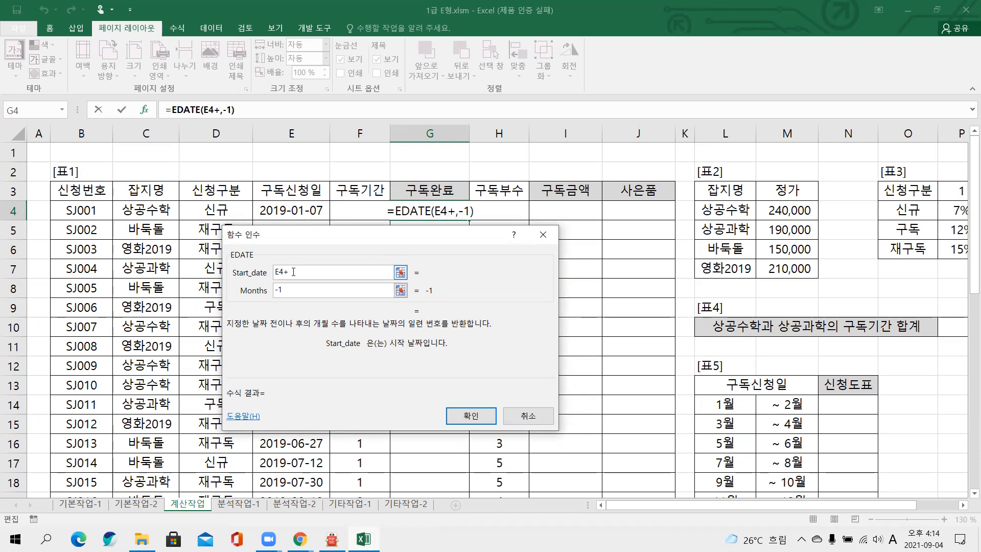
{"action": "type", "text": "("}
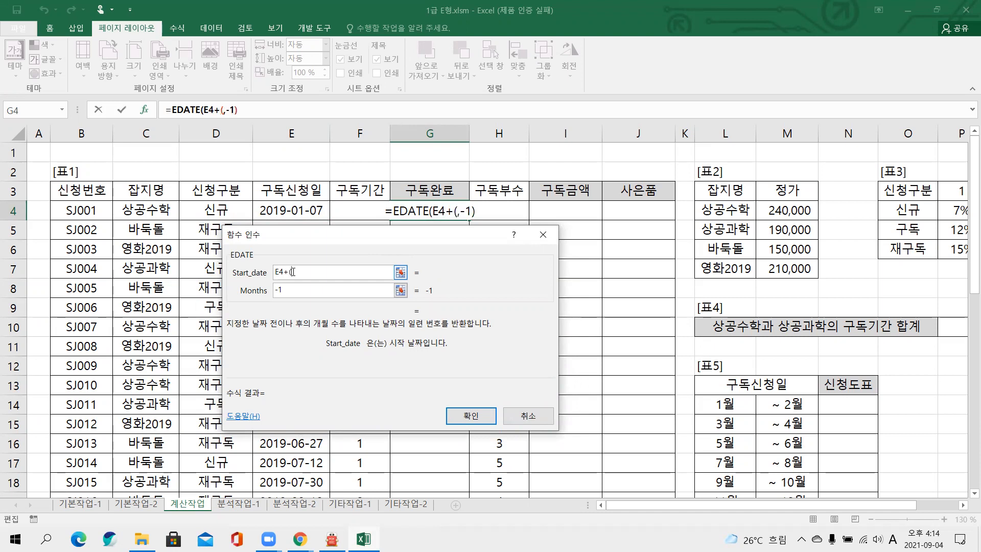
{"action": "left_click", "coordinate": [339, 208]}
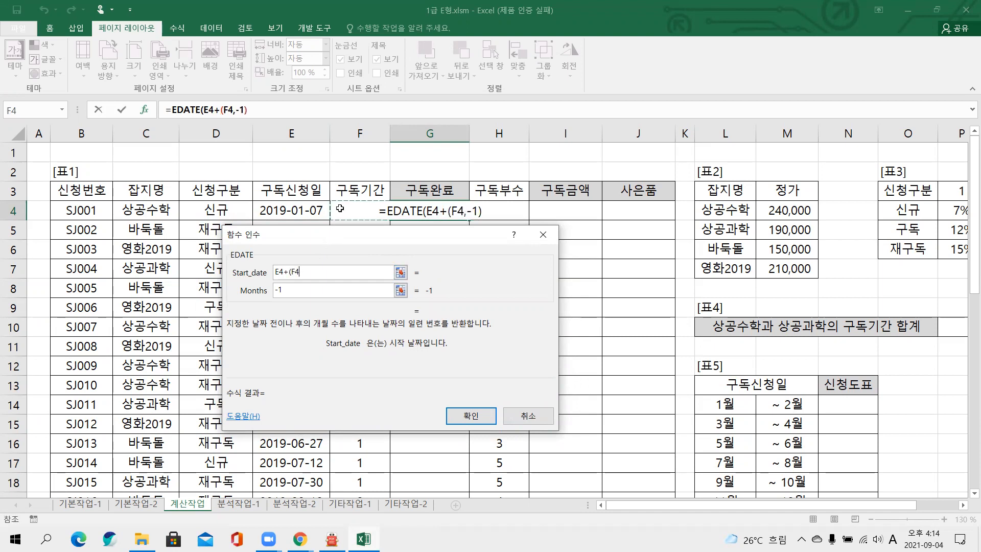
{"action": "type", "text": "*12"}
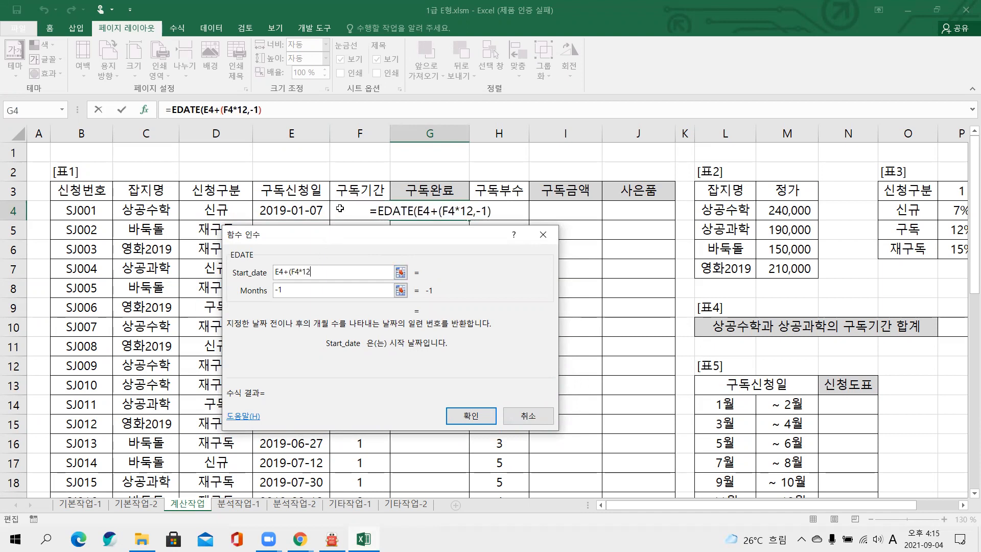
{"action": "type", "text": ")"}
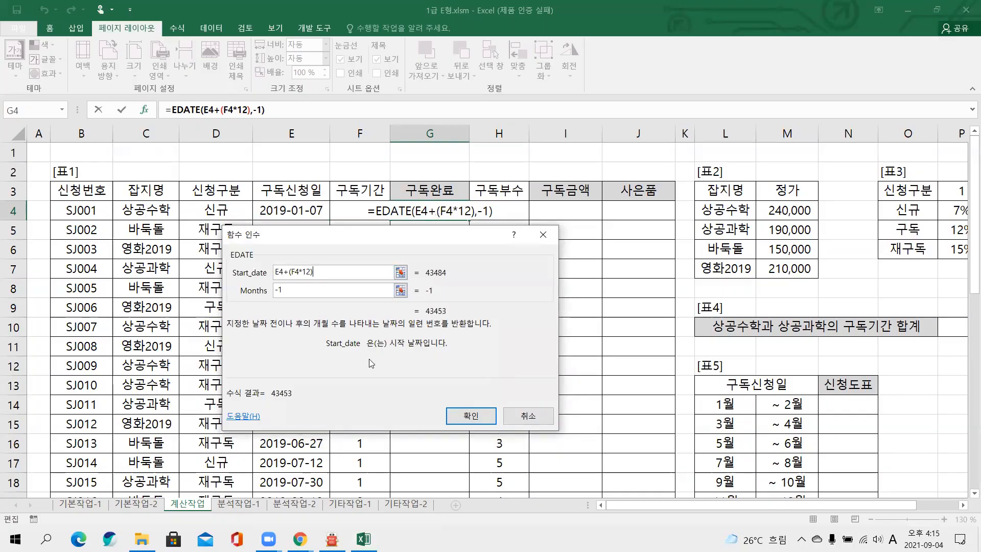
{"action": "left_click", "coordinate": [459, 415]}
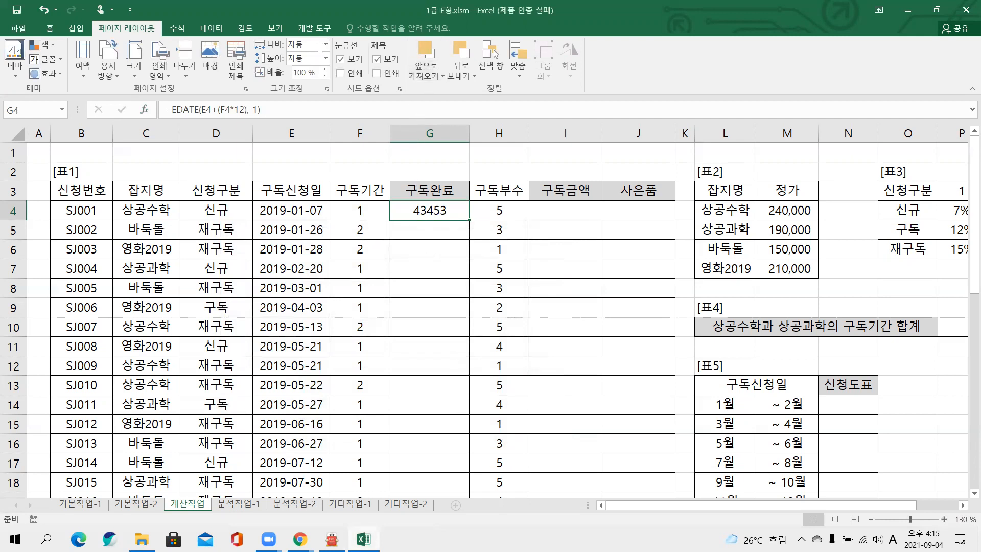
Step: Format cell G4 with the short date number format (간단한 날짜)
{"action": "left_click", "coordinate": [51, 28]}
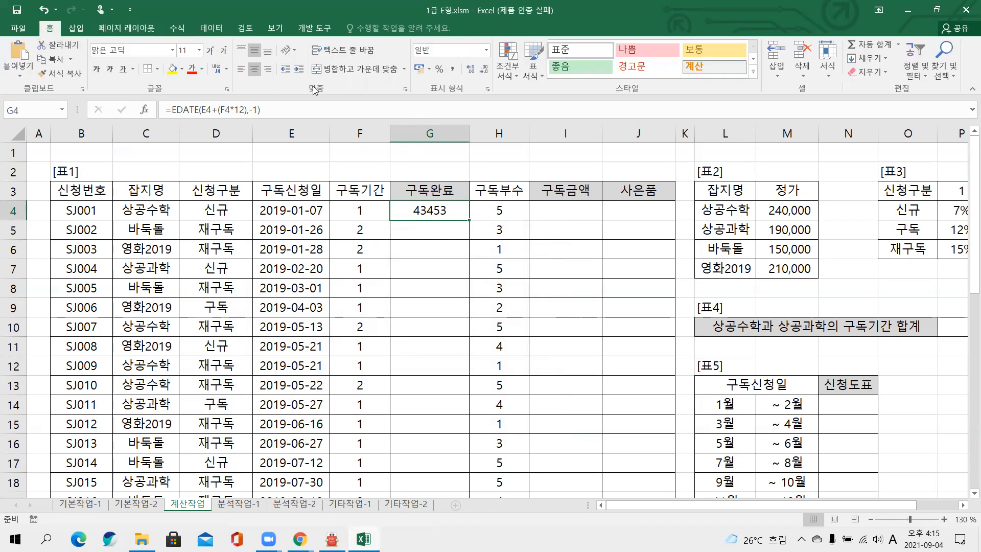
{"action": "left_click", "coordinate": [486, 50]}
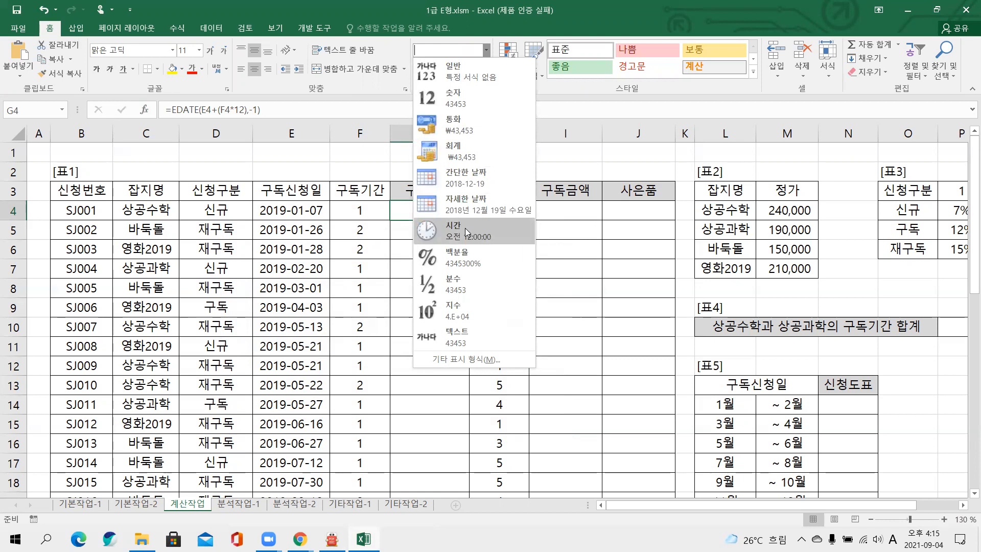
{"action": "left_click", "coordinate": [469, 188]}
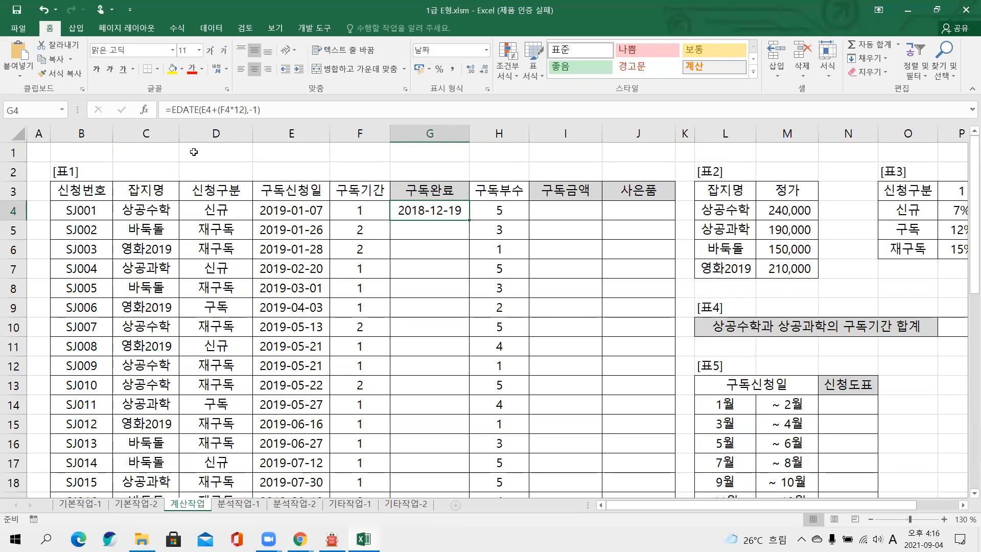
Step: Change G4's EDATE Start_date argument to E4+(F4*365), keeping Months at -1, and confirm the formula
{"action": "left_click", "coordinate": [144, 110]}
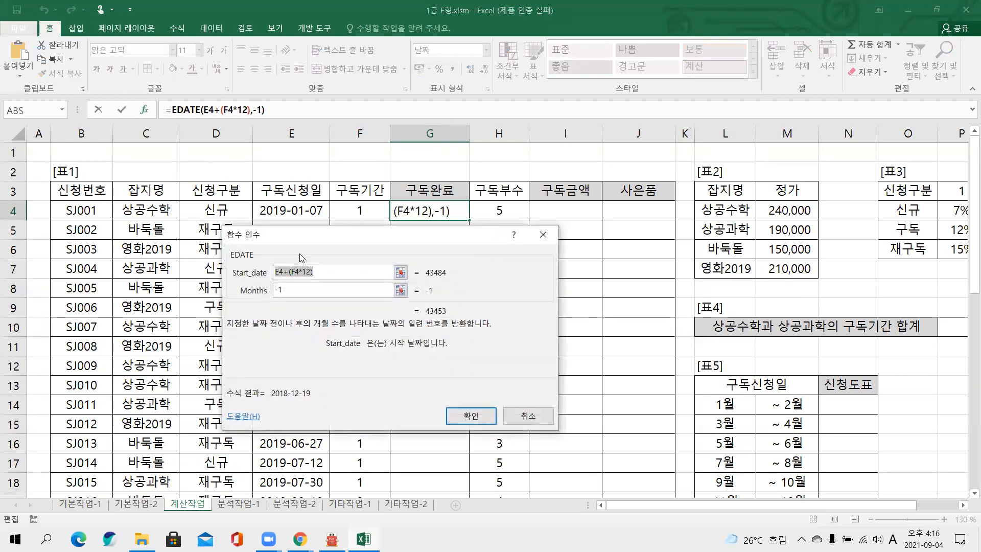
{"action": "left_click_drag", "start_coordinate": [318, 243], "coordinate": [322, 240]}
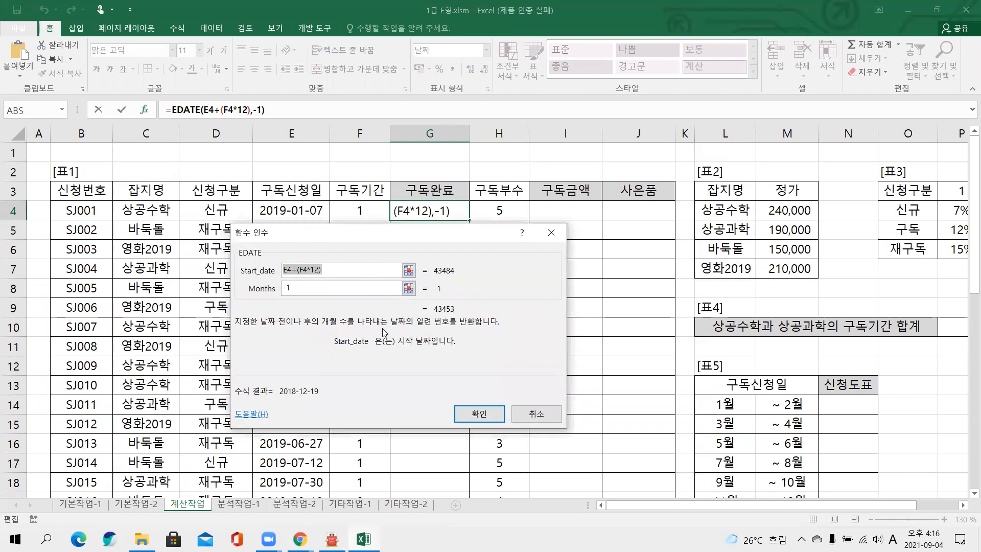
{"action": "left_click", "coordinate": [319, 270]}
{"action": "type", "text": "*"}
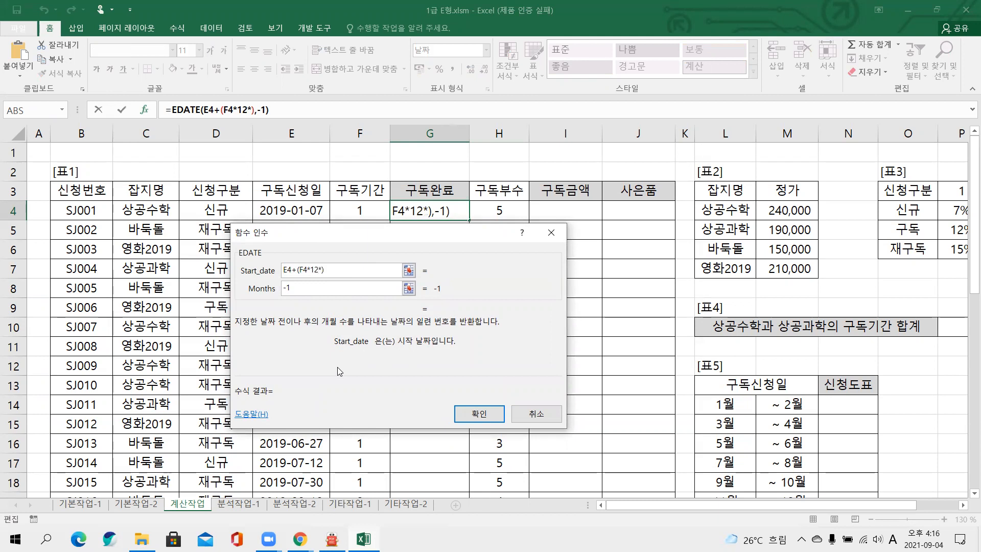
{"action": "type", "text": "365"}
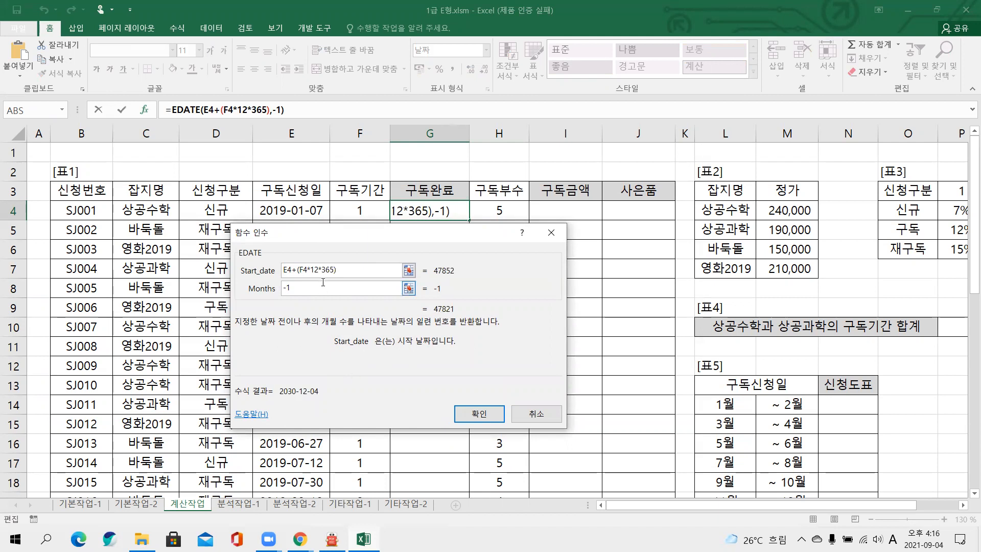
{"action": "key", "text": "BackSpace"}
{"action": "key", "text": "BackSpace"}
{"action": "key", "text": "BackSpace"}
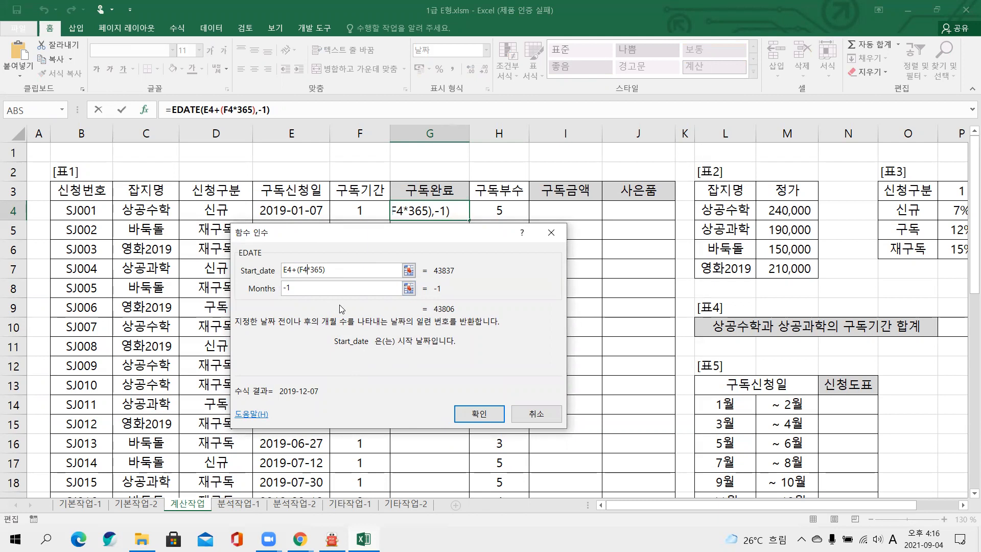
{"action": "left_click", "coordinate": [465, 411]}
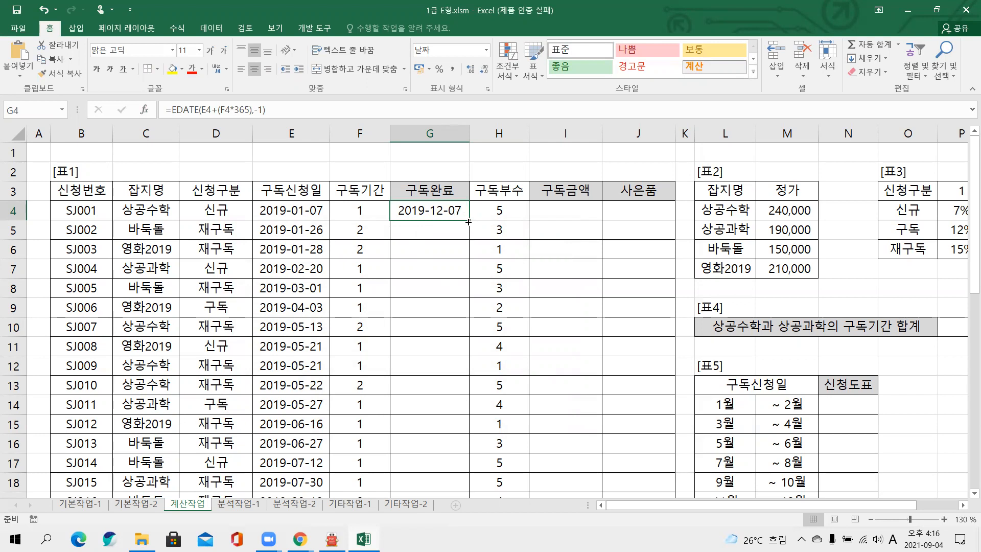
Step: Fill the G4 formula down to G7 and compare the dates with the 구독신청일 and 구독기간 values in rows 5 to 7
{"action": "left_click_drag", "start_coordinate": [468, 220], "coordinate": [469, 272]}
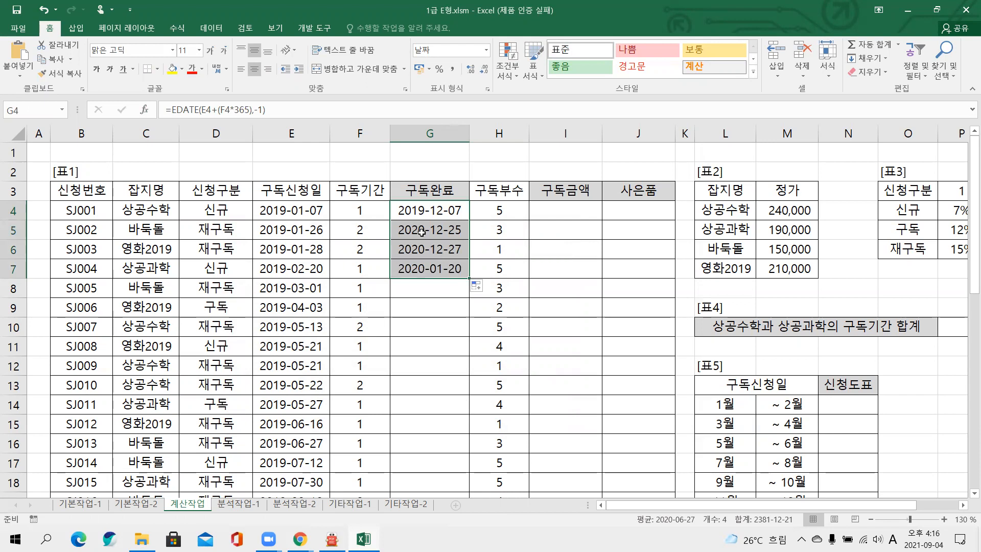
{"action": "left_click", "coordinate": [301, 231]}
{"action": "left_click", "coordinate": [348, 233]}
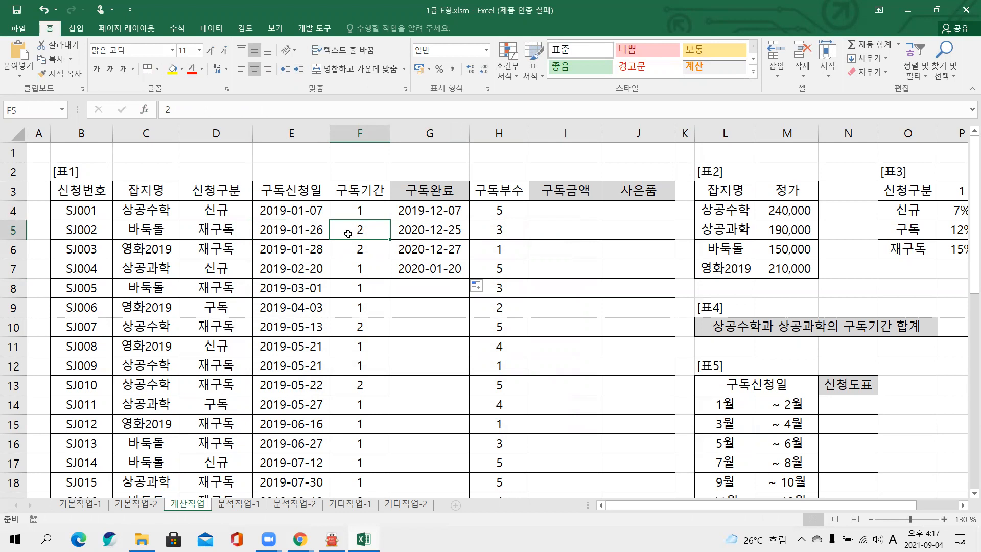
{"action": "left_click", "coordinate": [348, 248]}
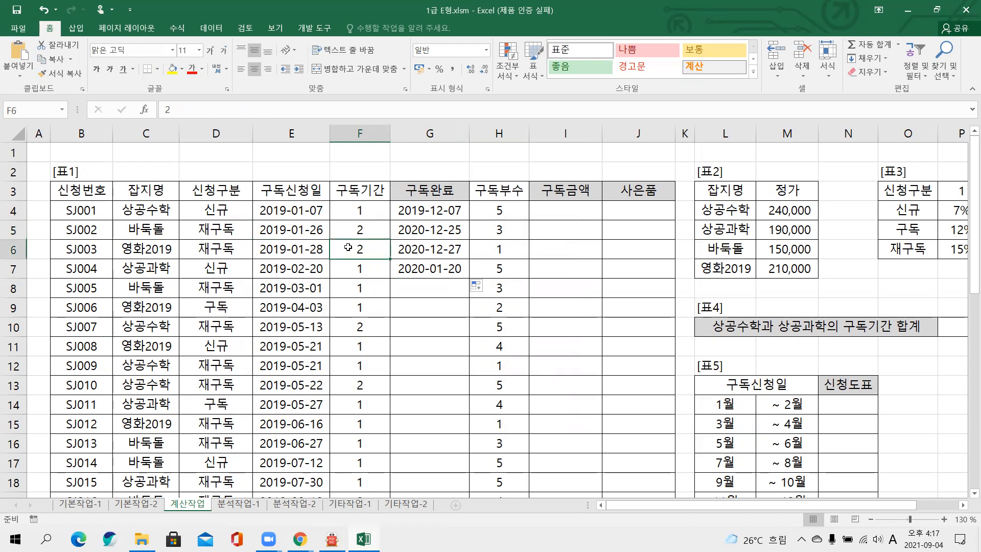
{"action": "left_click", "coordinate": [358, 273]}
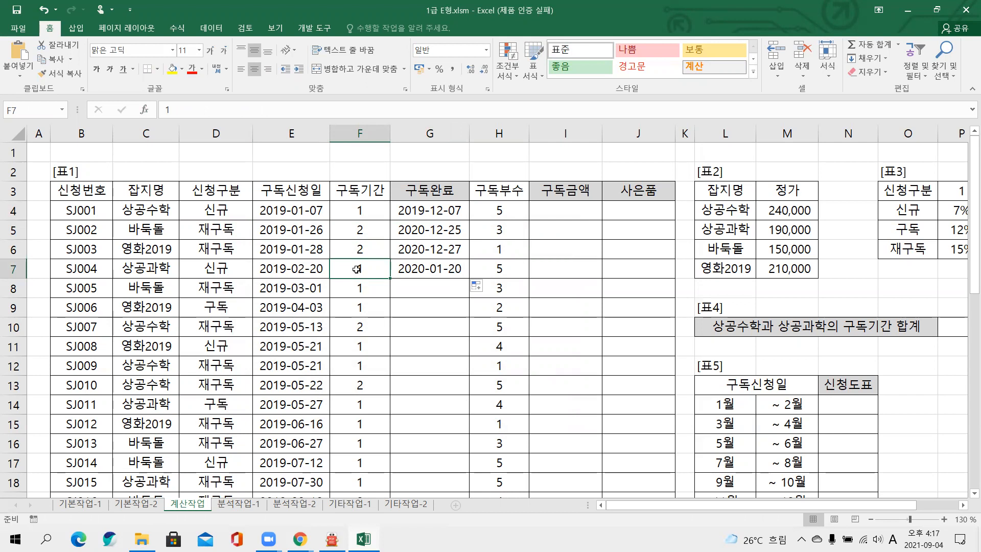
Step: Reopen the function arguments of G4's EDATE formula and reduce the Start_date argument to E4
{"action": "double_click", "coordinate": [416, 211]}
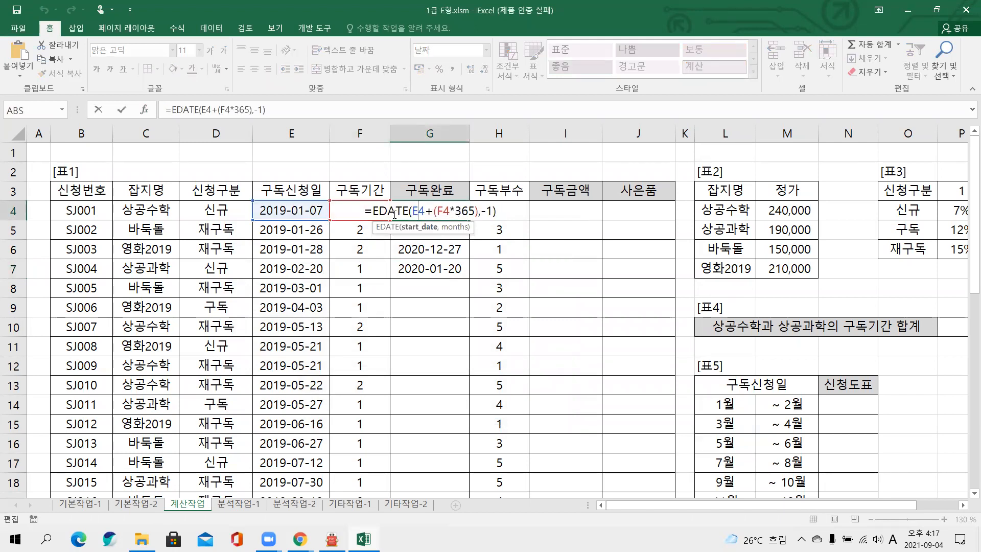
{"action": "left_click", "coordinate": [395, 213]}
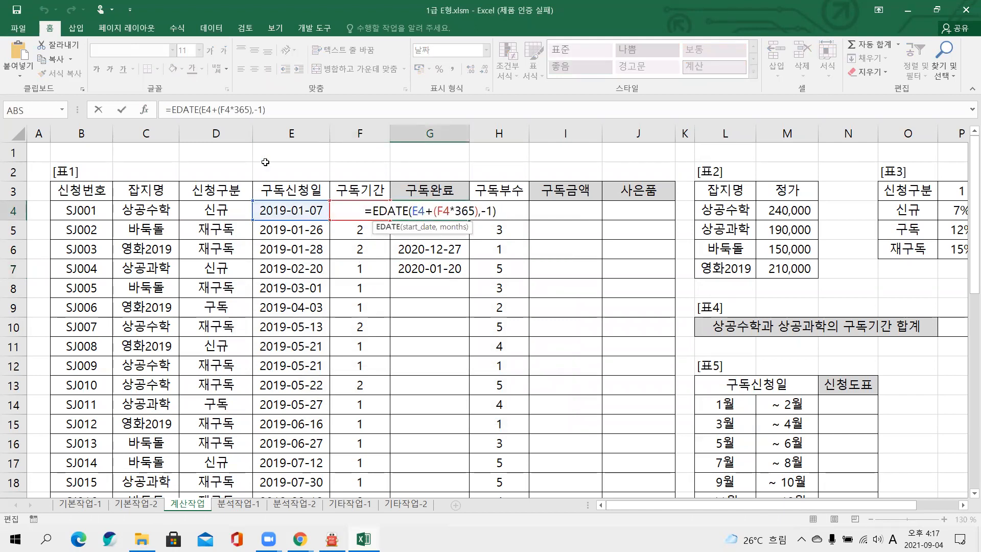
{"action": "left_click", "coordinate": [149, 110]}
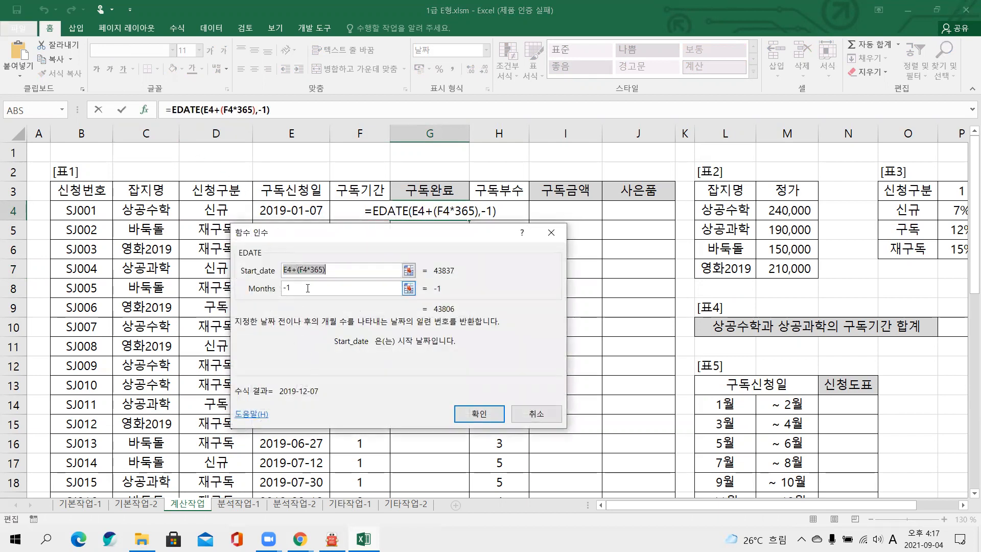
{"action": "key", "text": "Tab"}
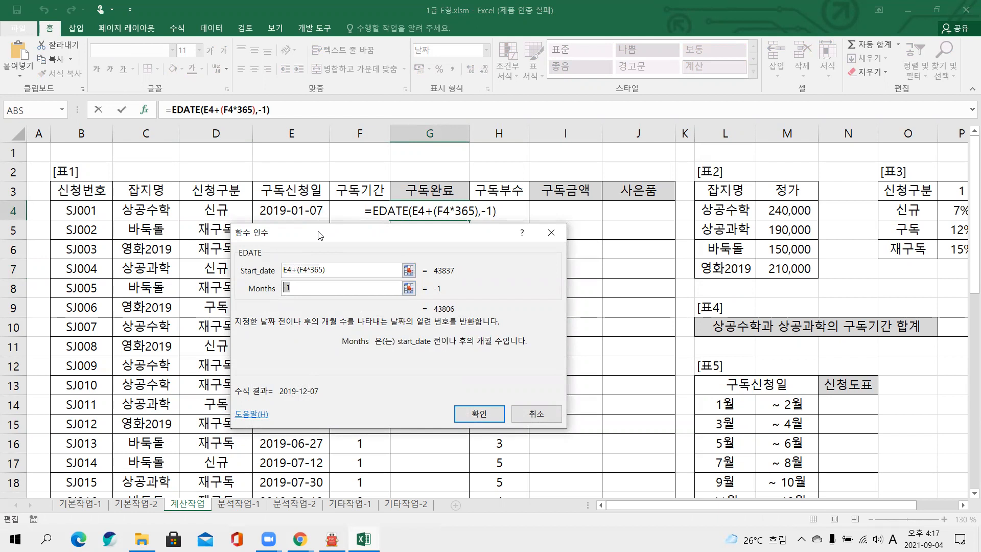
{"action": "left_click", "coordinate": [334, 272]}
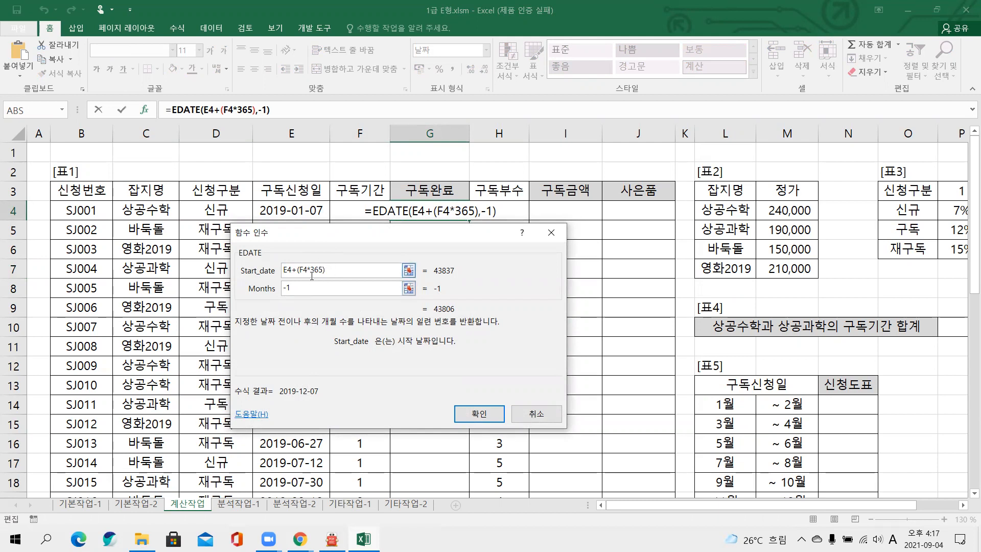
{"action": "left_click_drag", "start_coordinate": [291, 270], "coordinate": [342, 269]}
{"action": "key", "text": "BackSpace"}
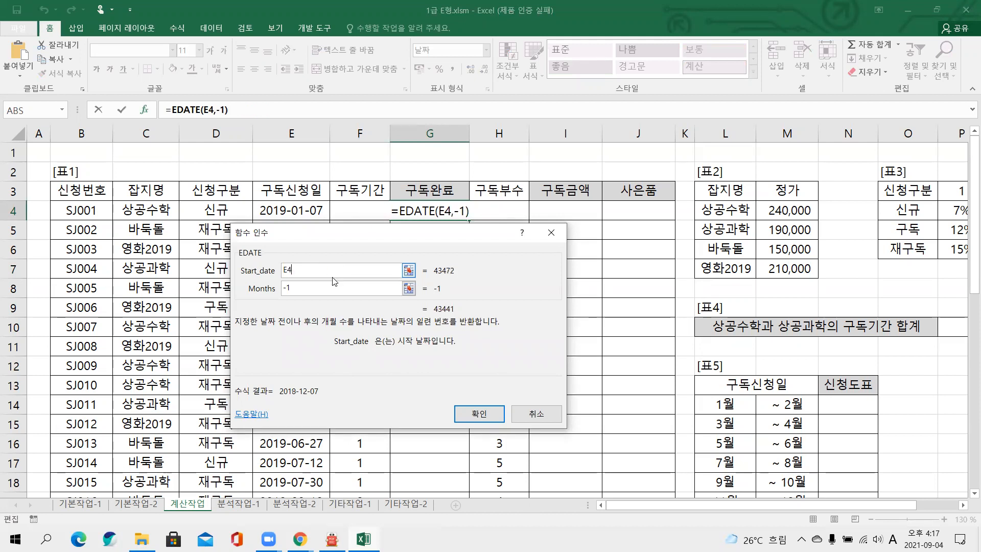
Step: Change the Months argument of G4's EDATE formula to (F4*12)-1 and confirm the formula
{"action": "left_click", "coordinate": [293, 288]}
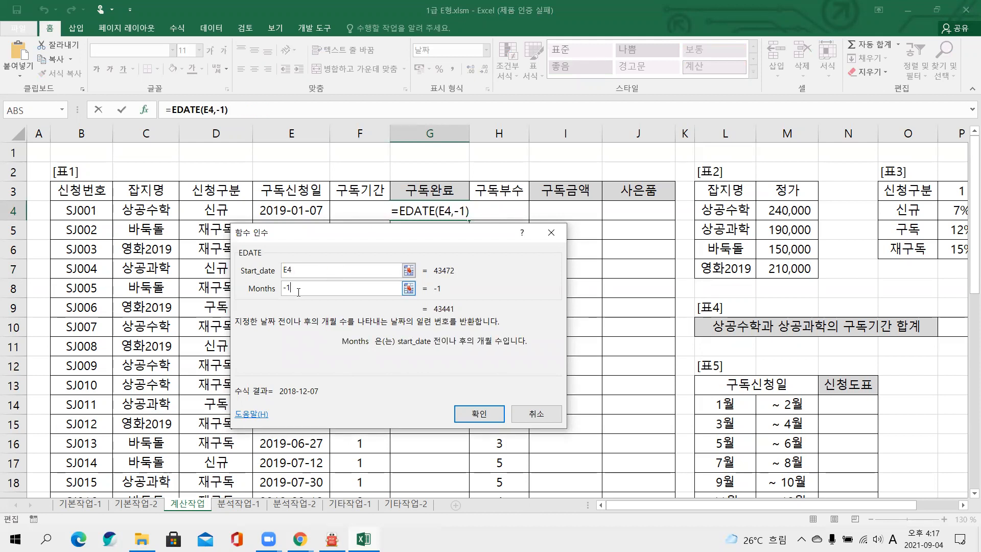
{"action": "type", "text": "("}
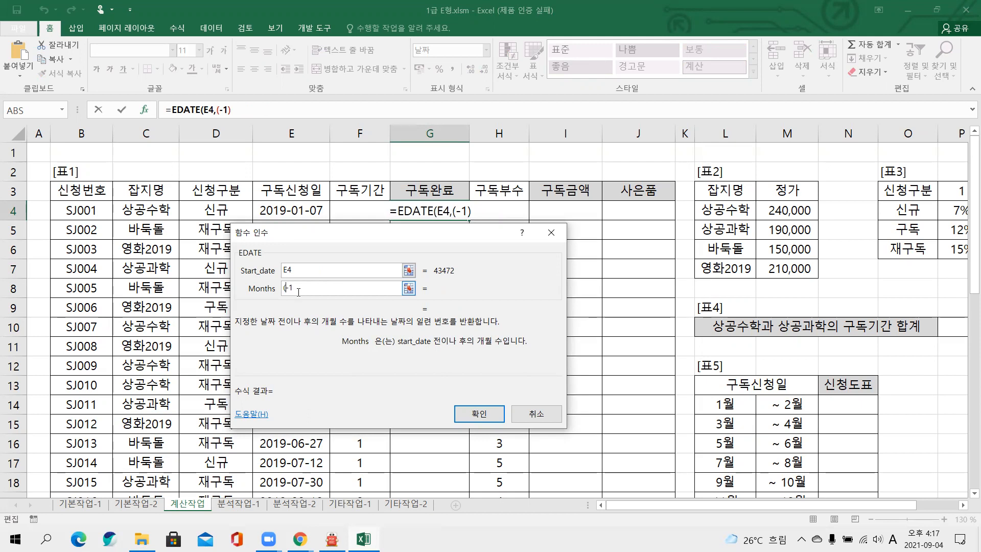
{"action": "left_click", "coordinate": [346, 215]}
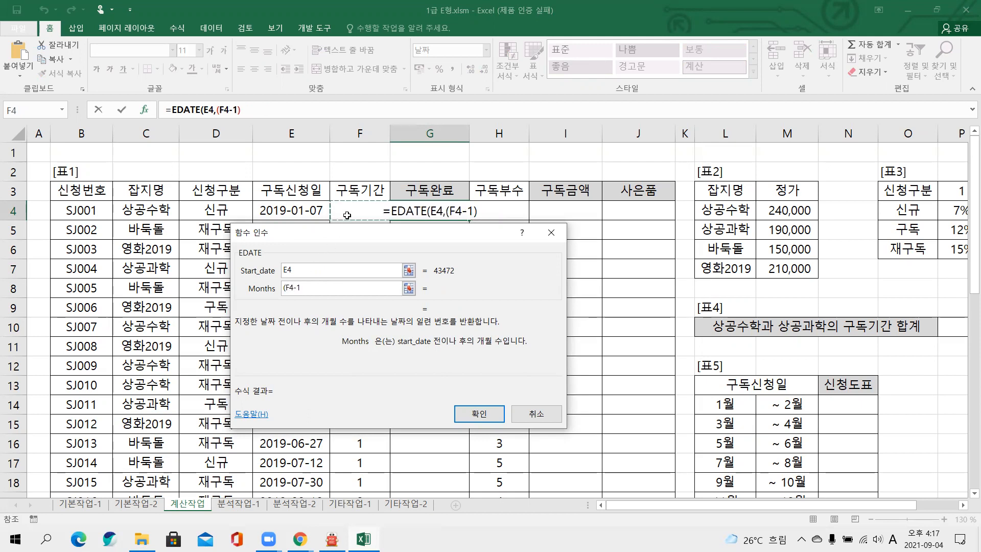
{"action": "type", "text": "*"}
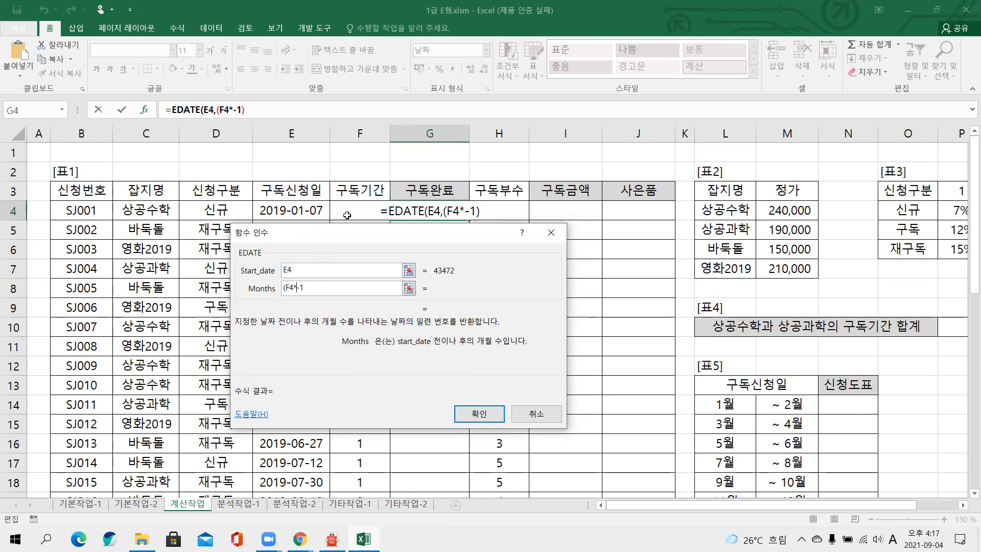
{"action": "type", "text": "12)"}
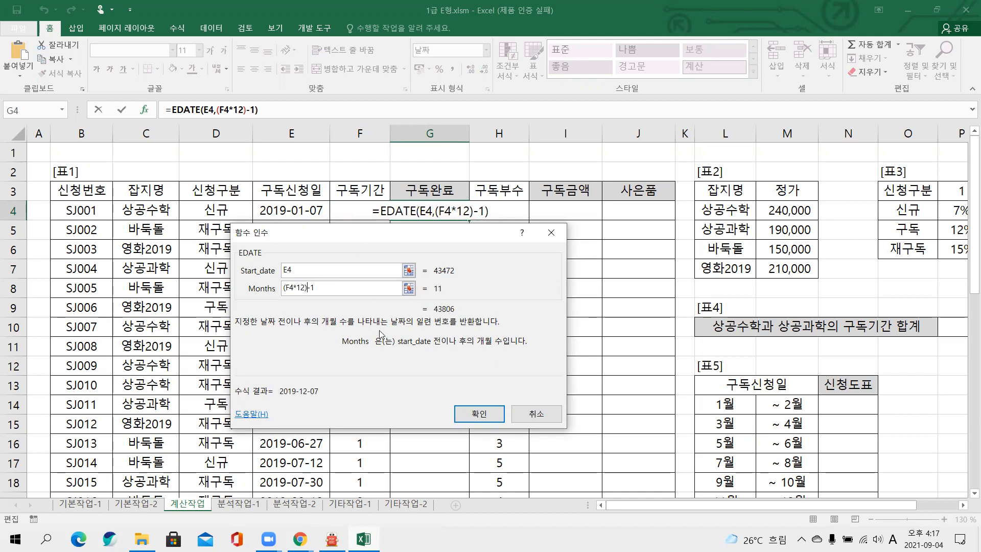
{"action": "left_click", "coordinate": [470, 407]}
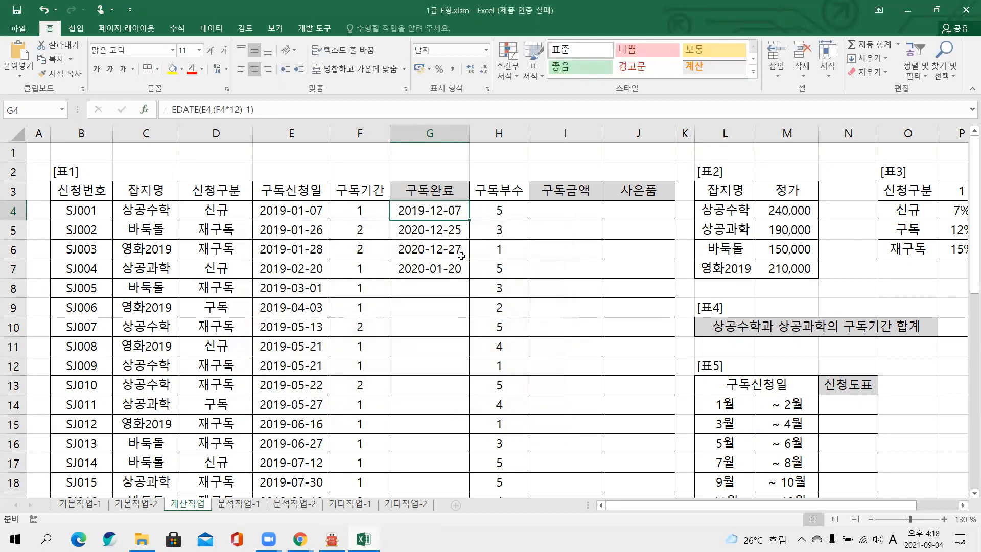
Step: Reset cells G4:G7 to the General number format (일반) and clear their formulas
{"action": "left_click_drag", "start_coordinate": [428, 207], "coordinate": [428, 270]}
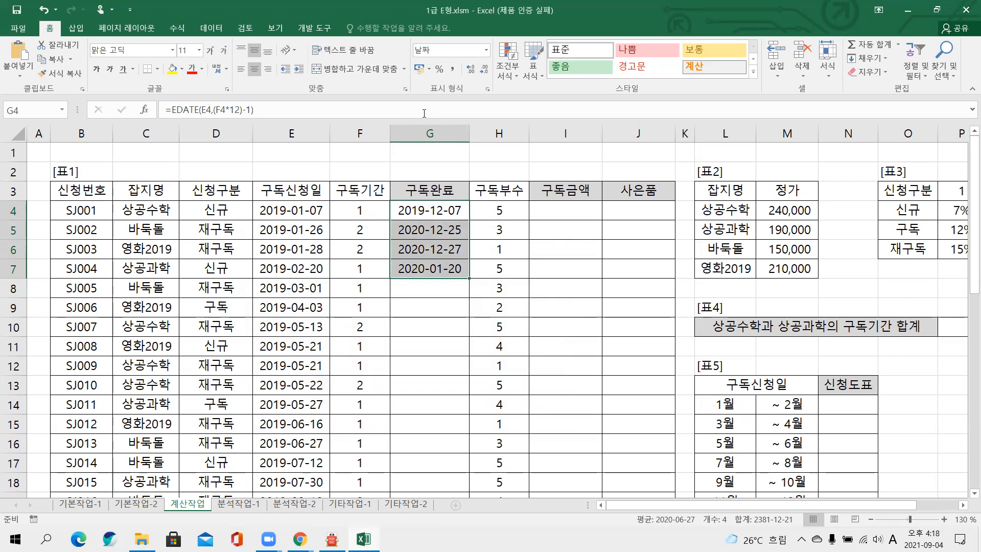
{"action": "left_click", "coordinate": [486, 49]}
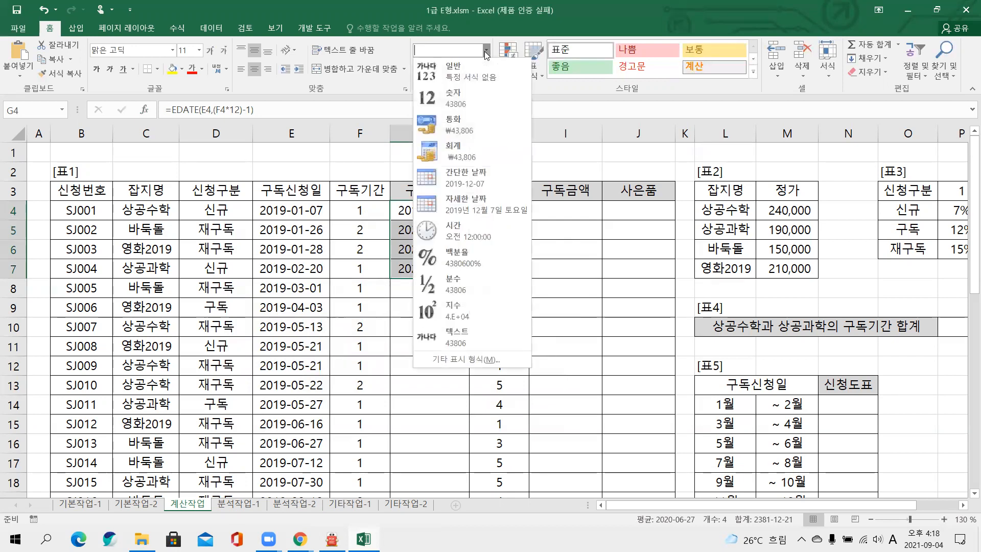
{"action": "left_click", "coordinate": [474, 67]}
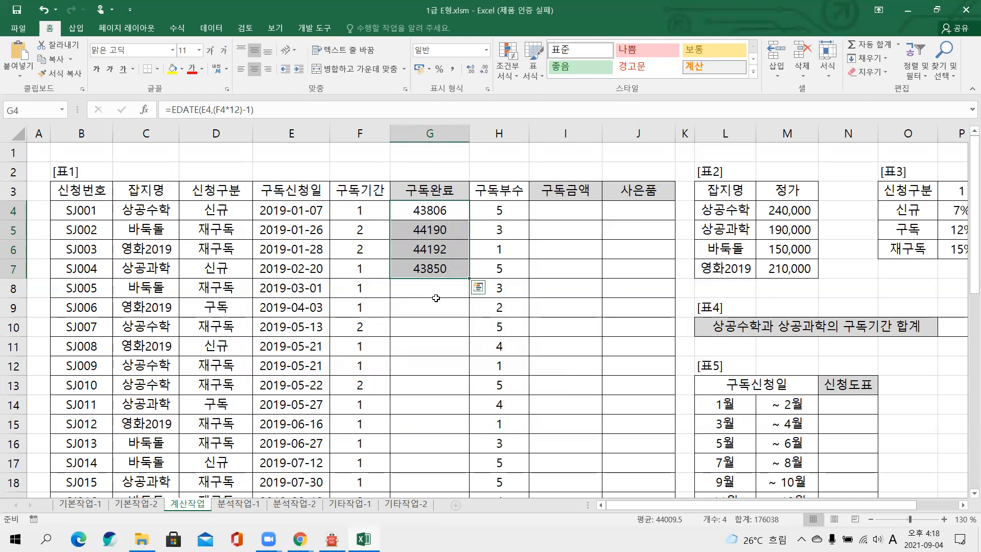
{"action": "key", "text": "Delete"}
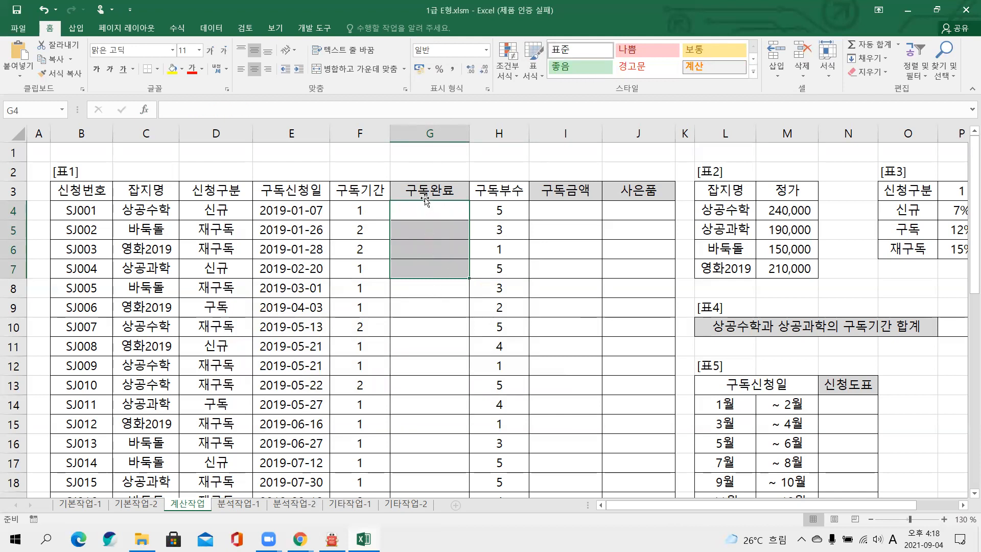
Step: Start a TEXT function in G4 with its arguments dialog and enter edate() as the Value argument
{"action": "left_click", "coordinate": [409, 211]}
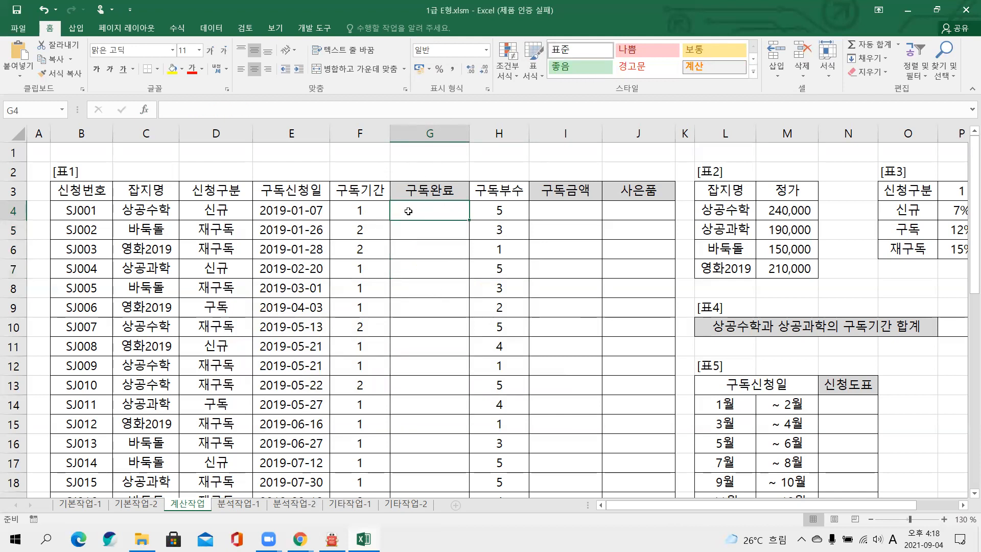
{"action": "type", "text": "=tex"}
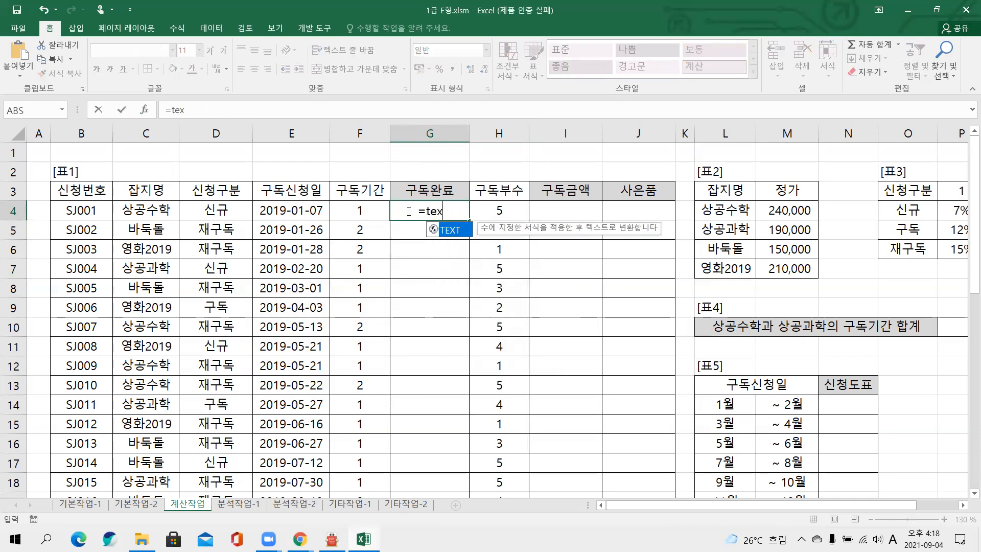
{"action": "key", "text": "Tab"}
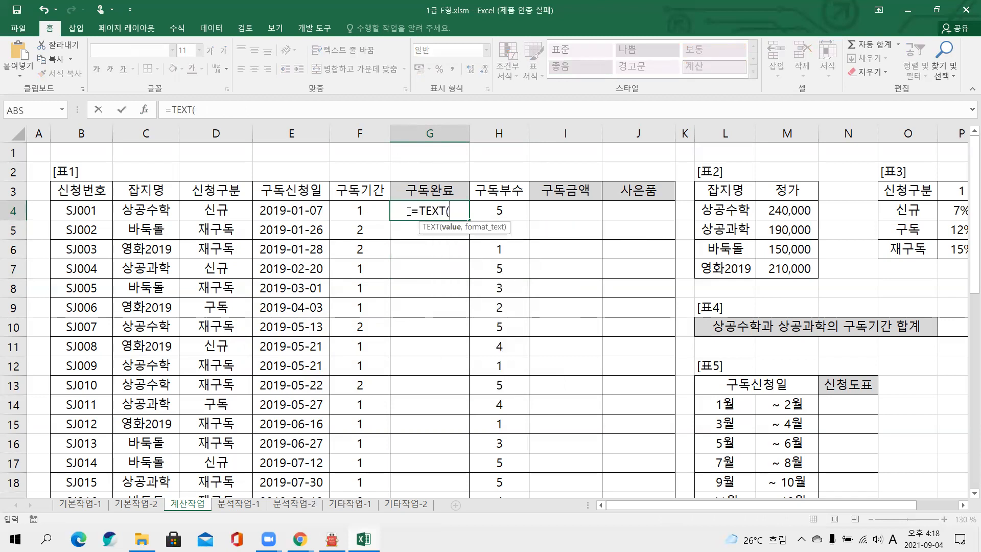
{"action": "key", "text": "ctrl+a"}
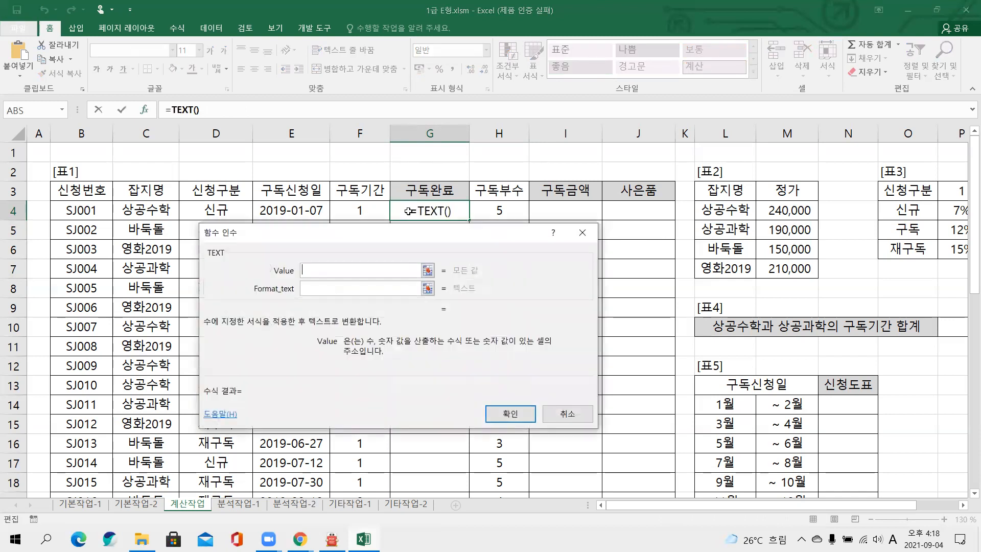
{"action": "type", "text": "e"}
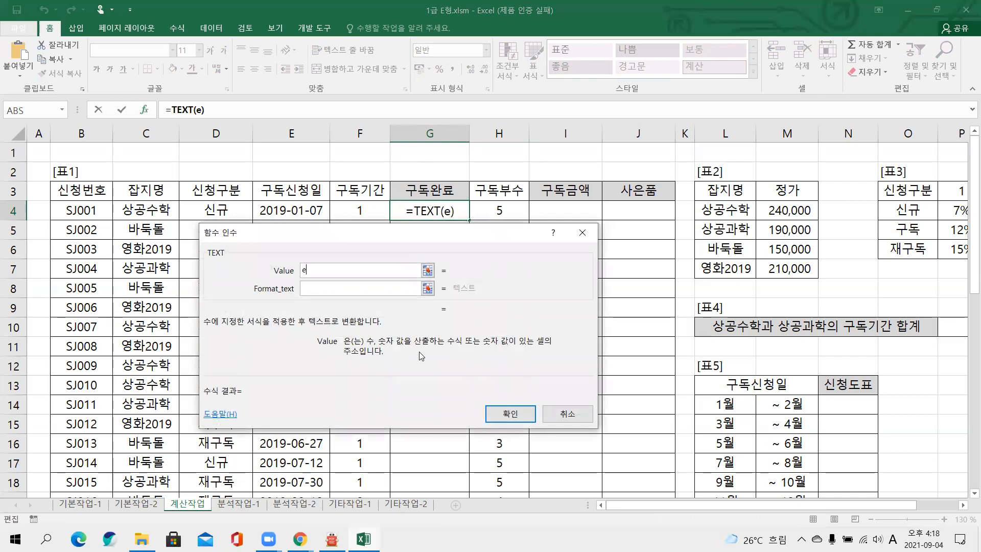
{"action": "type", "text": "date()"}
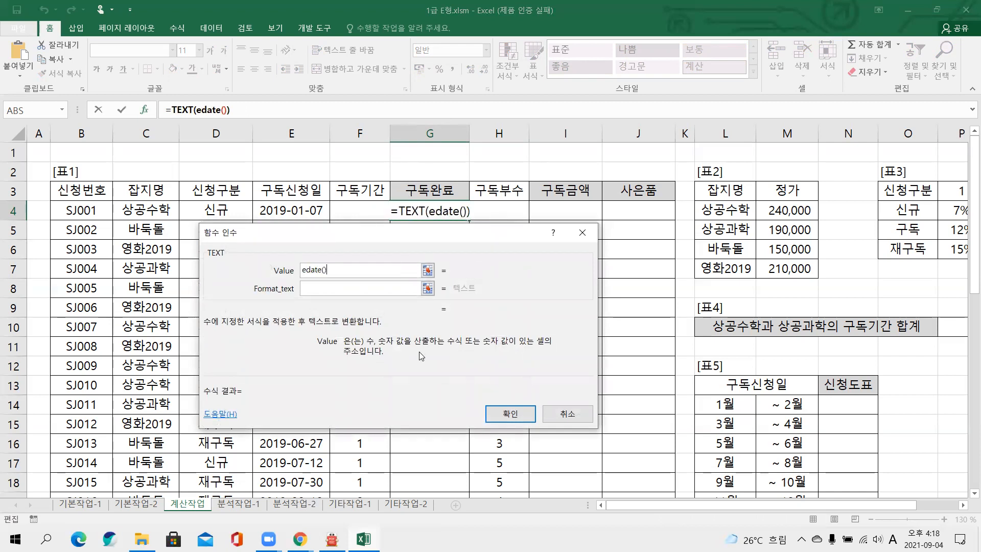
Step: Set the TEXT function's Format_text argument to "yy년 m월호"
{"action": "left_click", "coordinate": [349, 290]}
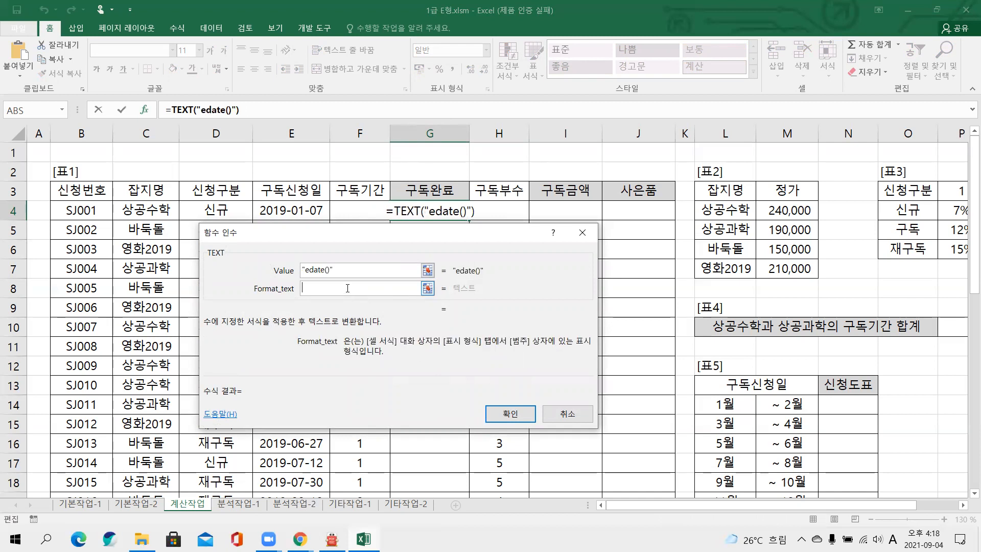
{"action": "type", "text": "\""}
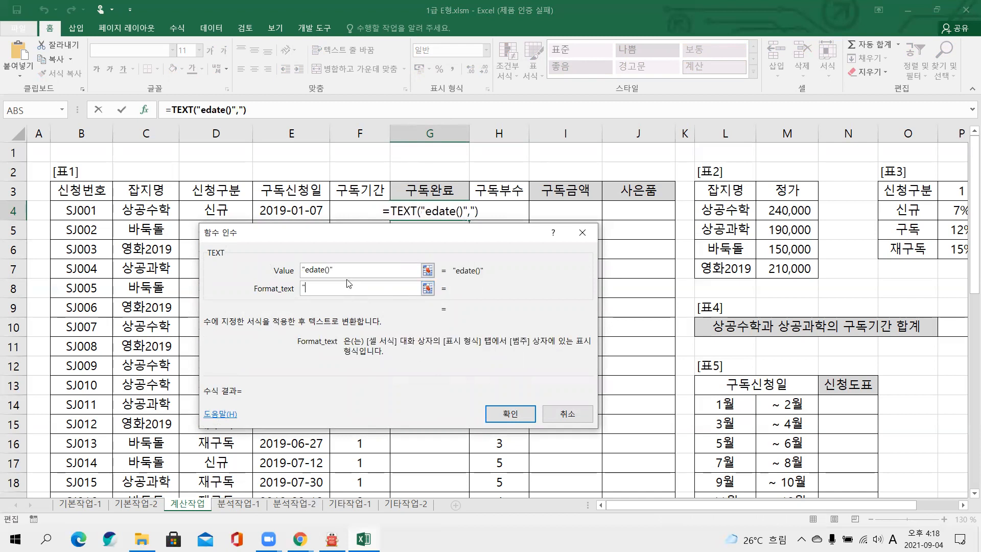
{"action": "type", "text": "yy년"}
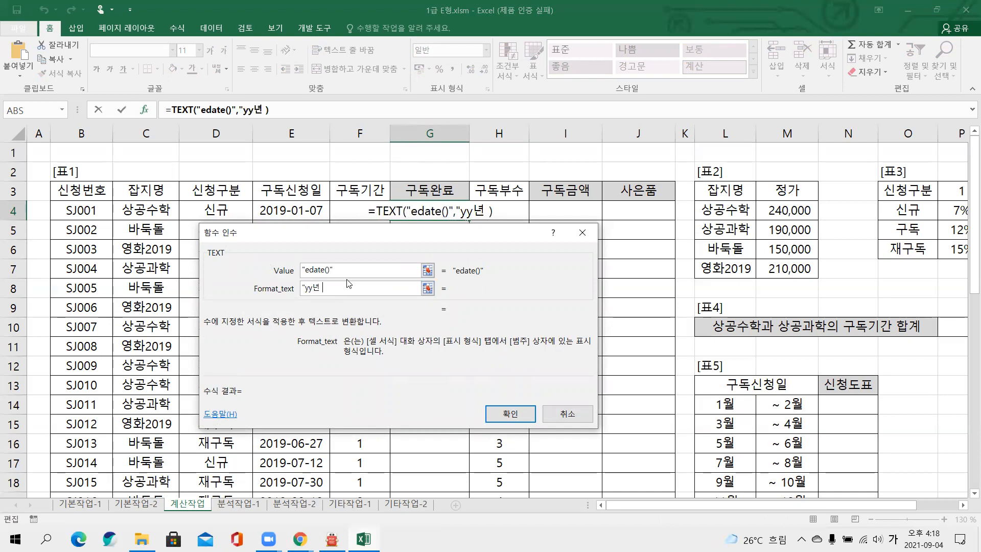
{"action": "type", "text": " m"}
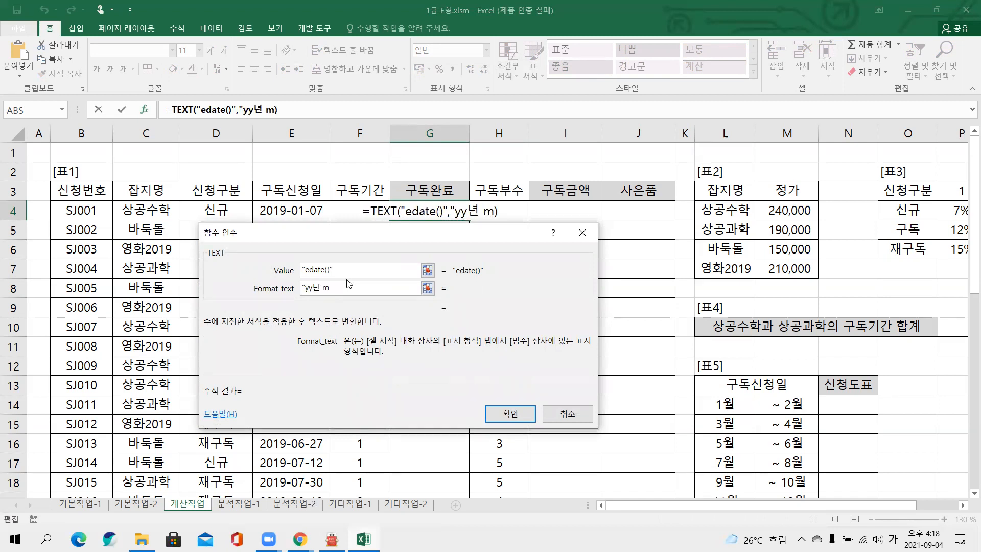
{"action": "type", "text": "워ㄹ호"}
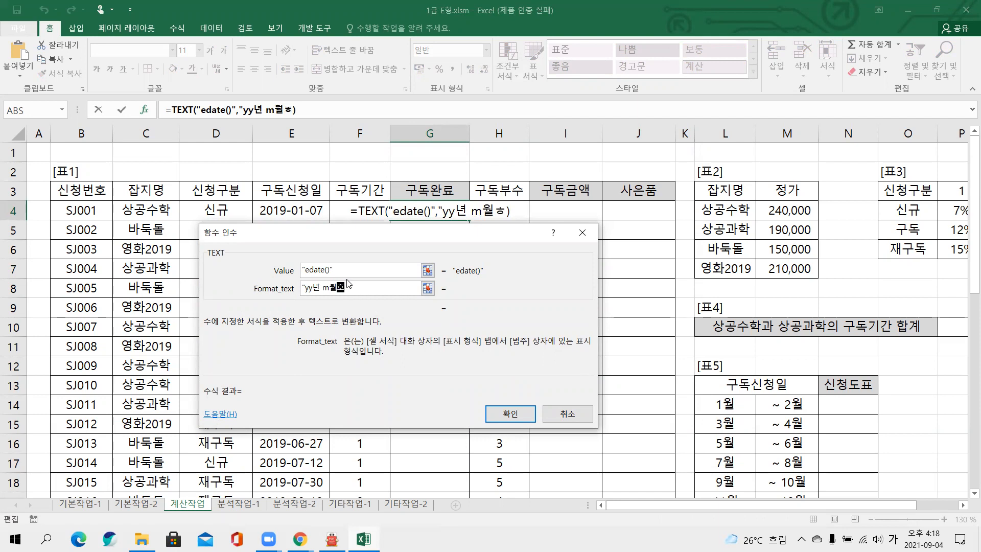
{"action": "type", "text": "\""}
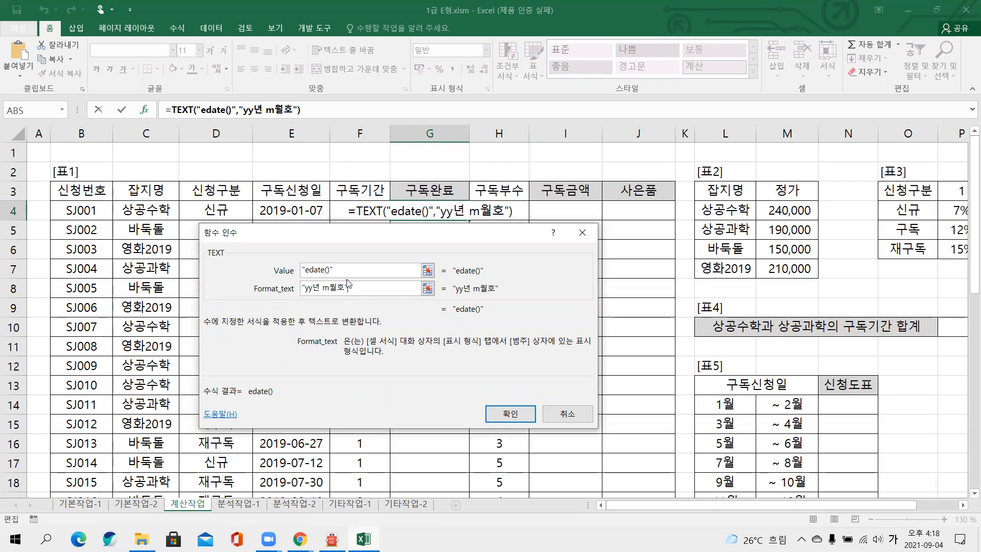
{"action": "left_click", "coordinate": [341, 288]}
Step: Remove the quotation marks around edate() in the TEXT function's Value argument
{"action": "left_click", "coordinate": [333, 269]}
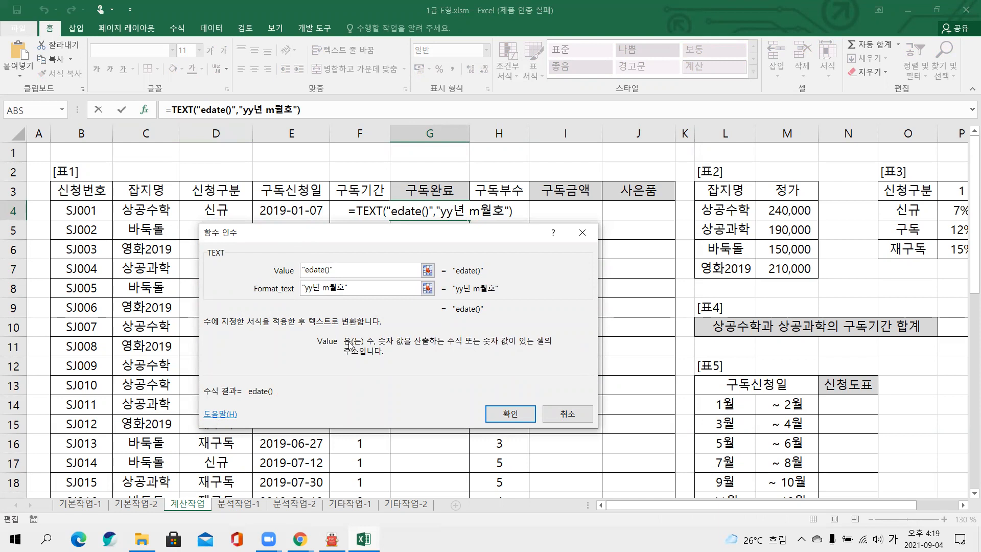
{"action": "key", "text": "BackSpace"}
{"action": "key", "text": "Left"}
{"action": "key", "text": "Left"}
{"action": "key", "text": "Left"}
{"action": "key", "text": "Left"}
{"action": "key", "text": "Left"}
{"action": "key", "text": "Left"}
{"action": "key", "text": "Left"}
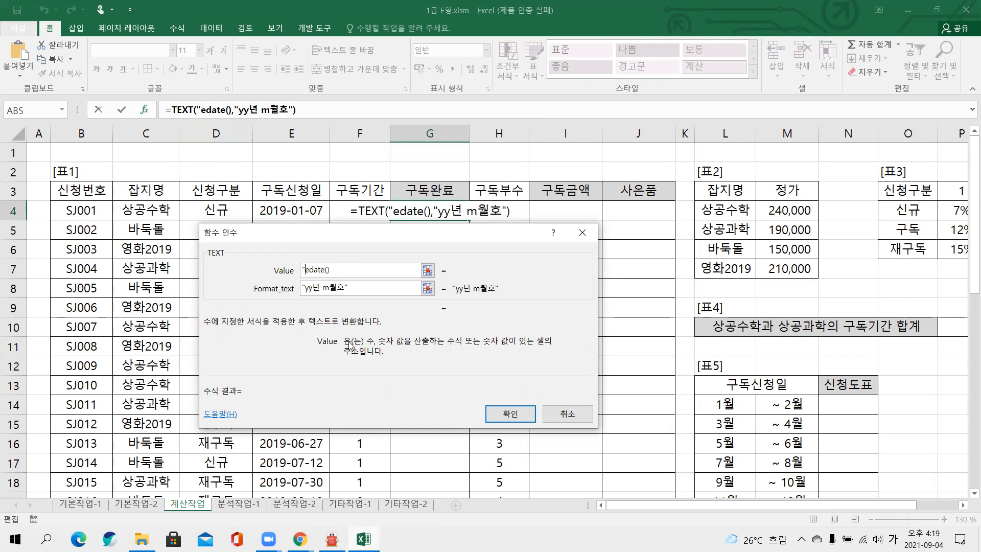
{"action": "key", "text": "BackSpace"}
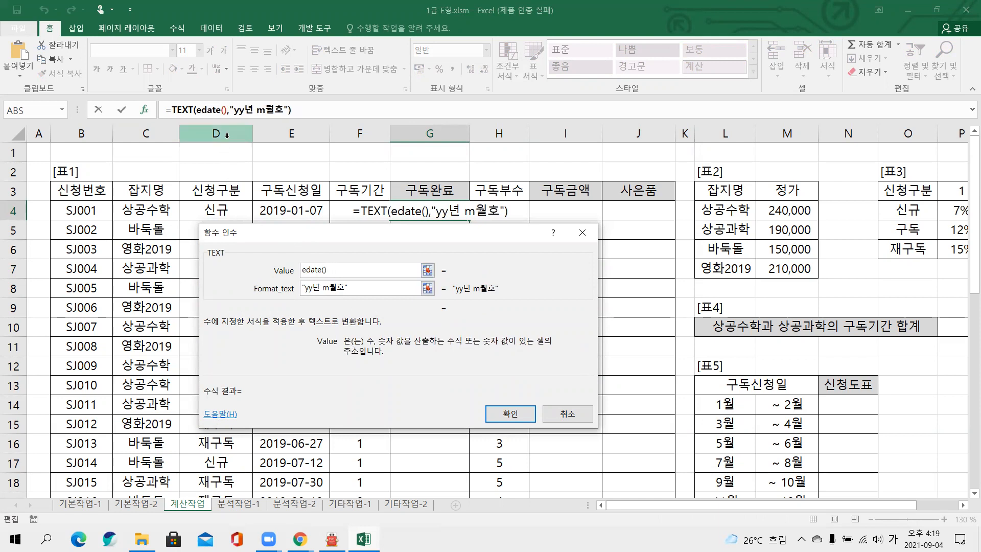
Step: Open the arguments of the EDATE nested in G4's TEXT function, setting Start_date to E4 and Months to -1
{"action": "left_click", "coordinate": [225, 111]}
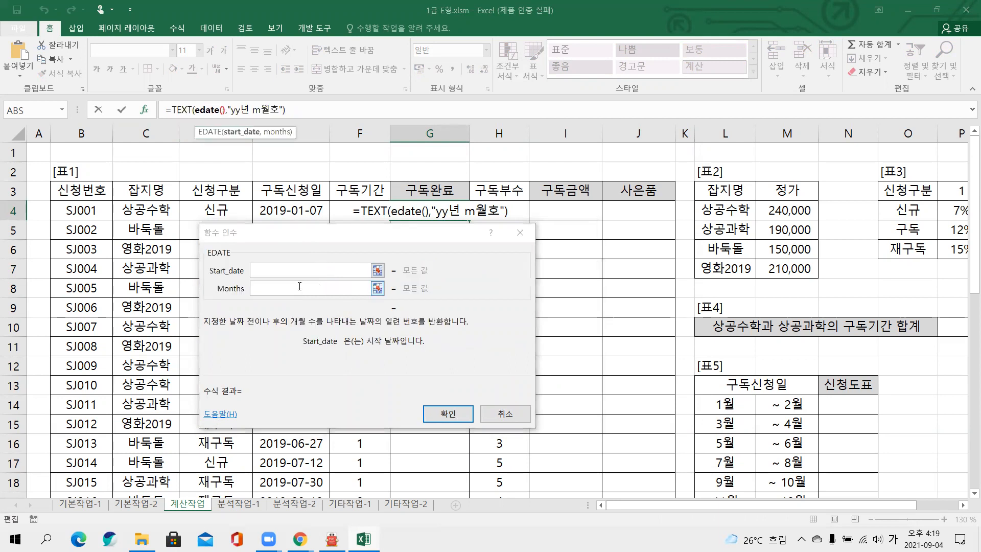
{"action": "left_click", "coordinate": [280, 210]}
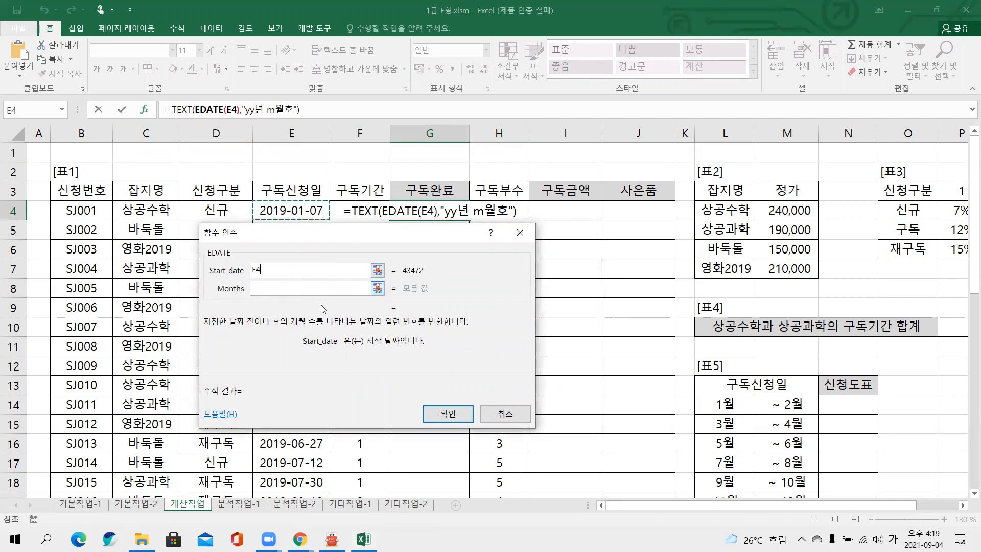
{"action": "left_click", "coordinate": [278, 290]}
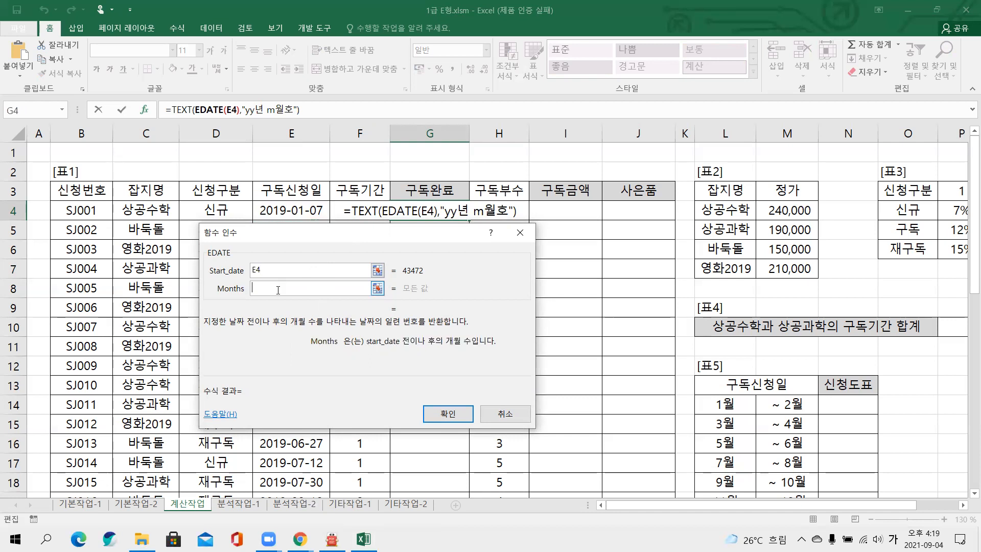
{"action": "type", "text": "-1"}
{"action": "left_click", "coordinate": [281, 275]}
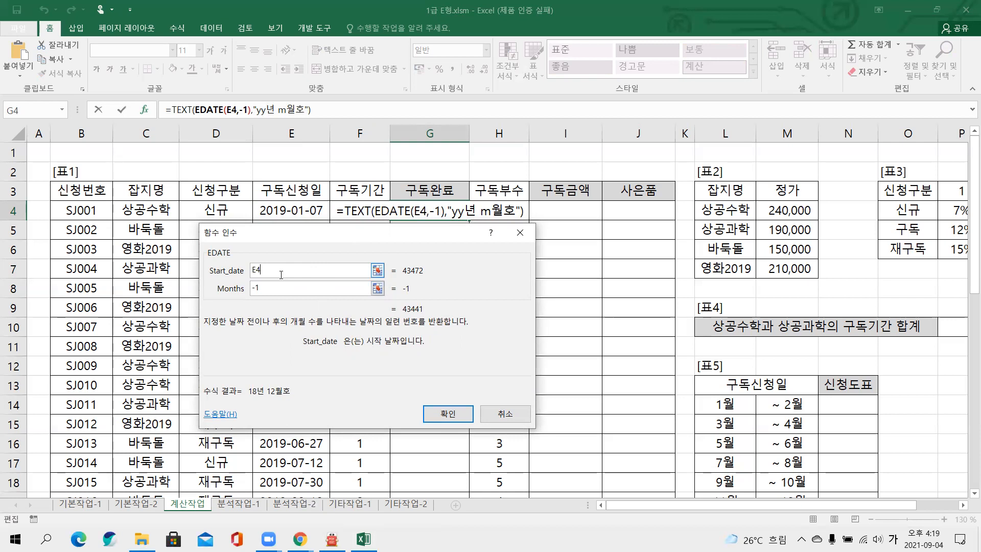
{"action": "type", "text": "+("}
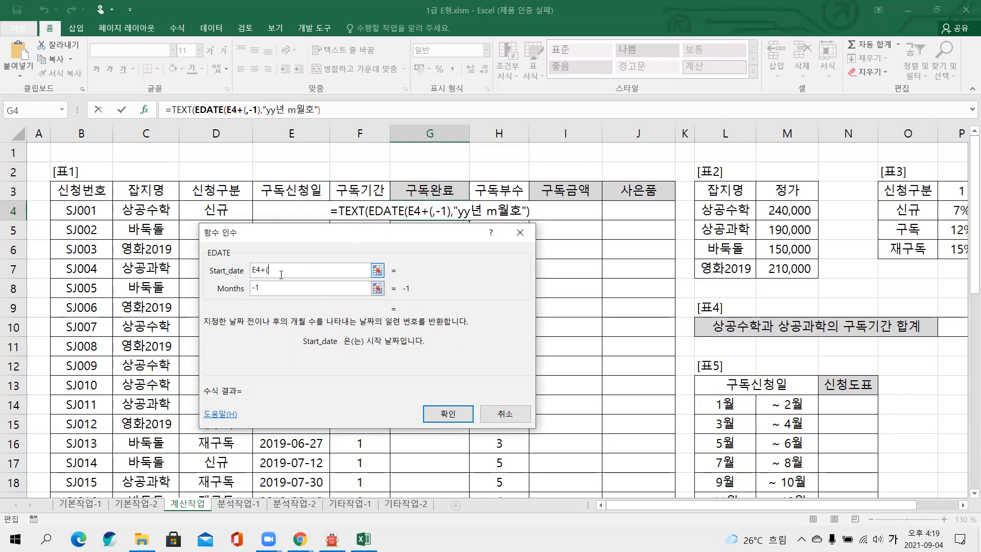
{"action": "left_click", "coordinate": [342, 215]}
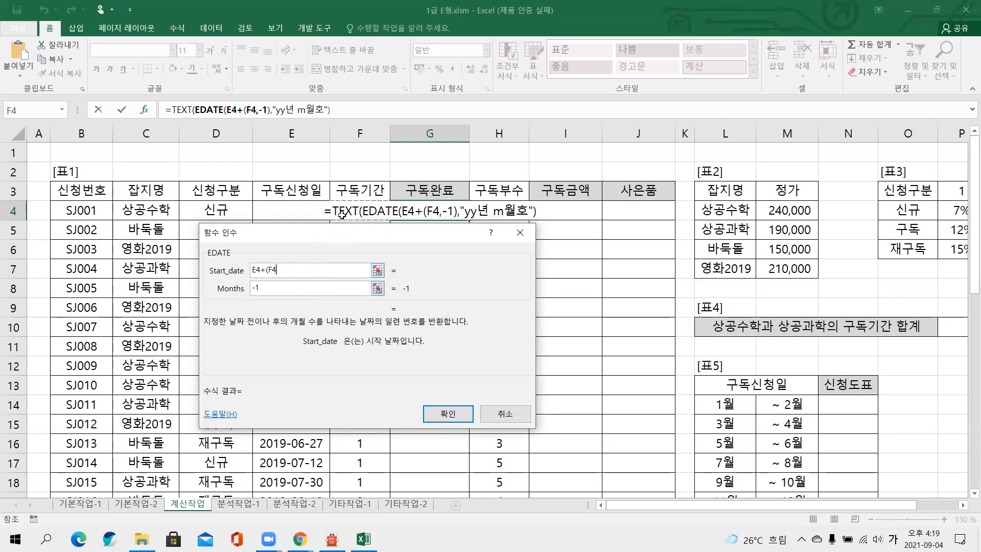
{"action": "type", "text": "*"}
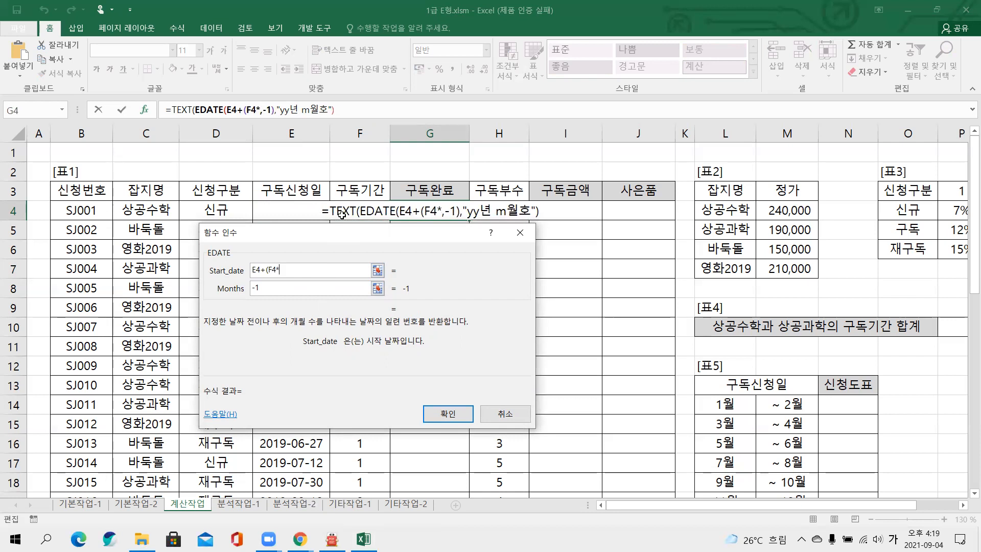
{"action": "type", "text": "365)"}
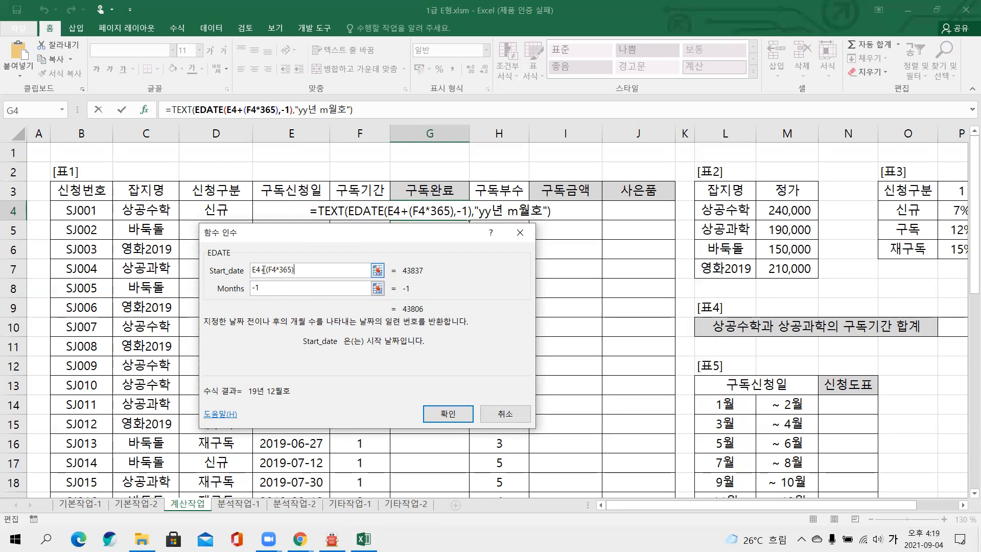
{"action": "left_click_drag", "start_coordinate": [262, 270], "coordinate": [304, 273]}
{"action": "key", "text": "BackSpace"}
Step: Set EDATE's Months argument to (F4*12)-1, confirm the formula in G4 and fill it down through G40
{"action": "left_click", "coordinate": [255, 289]}
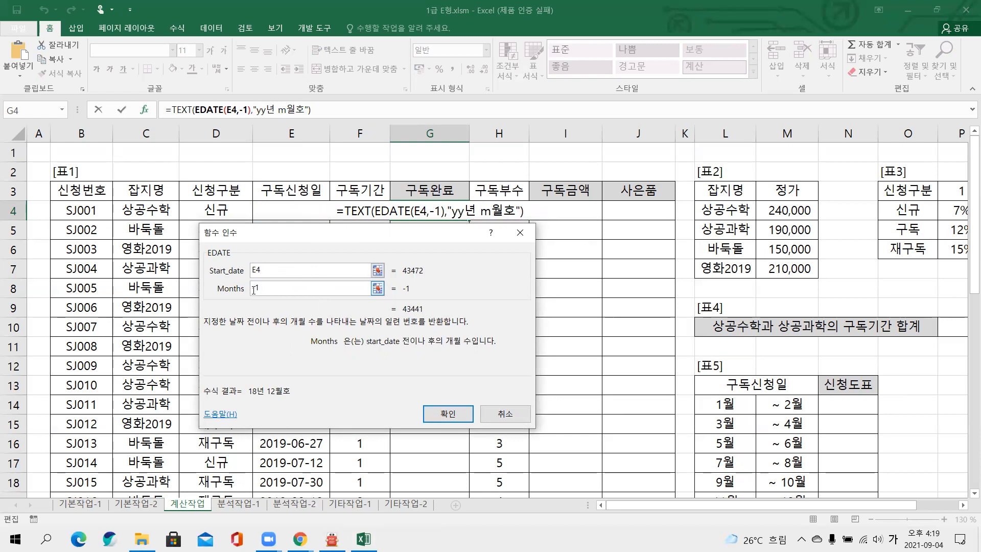
{"action": "type", "text": "("}
{"action": "left_click", "coordinate": [349, 212]}
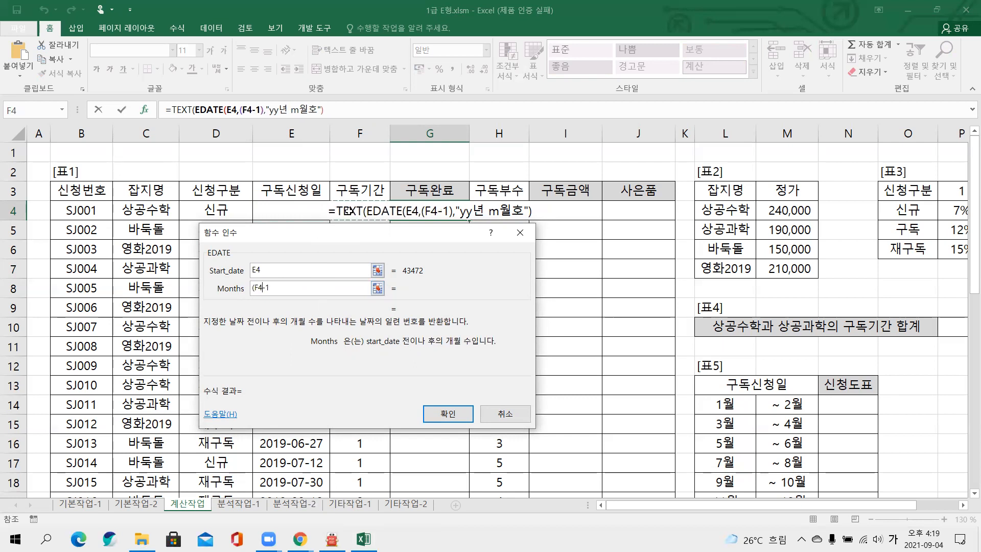
{"action": "type", "text": "*12"}
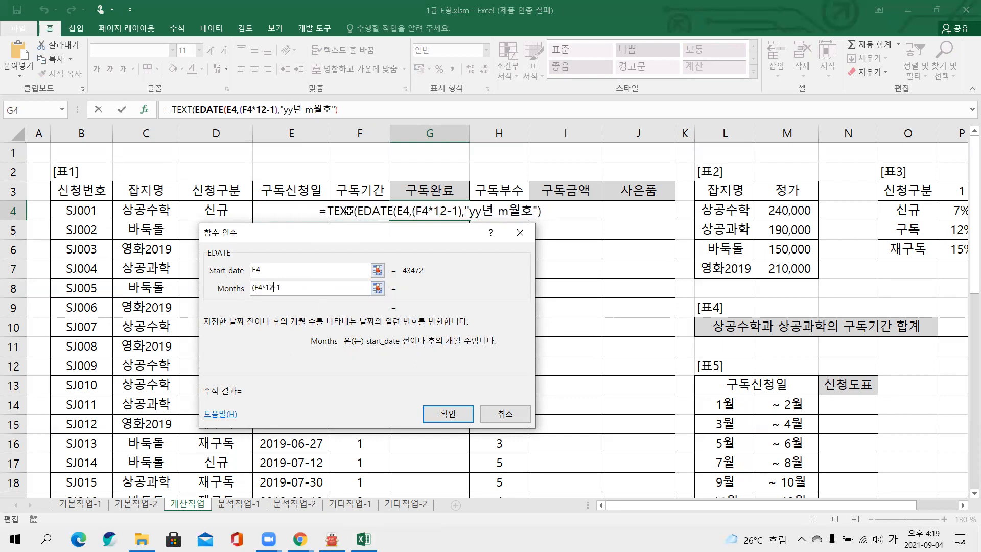
{"action": "type", "text": ")"}
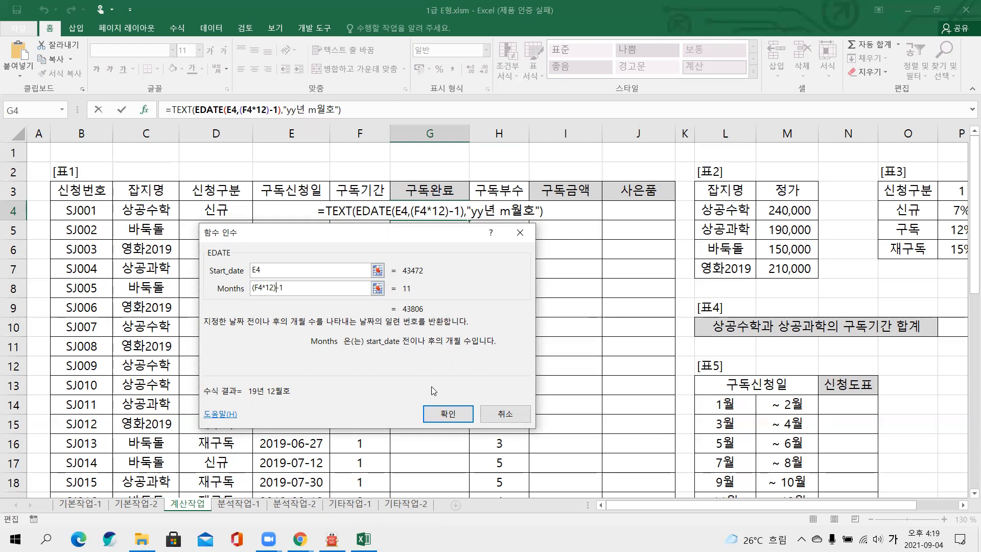
{"action": "left_click", "coordinate": [434, 410]}
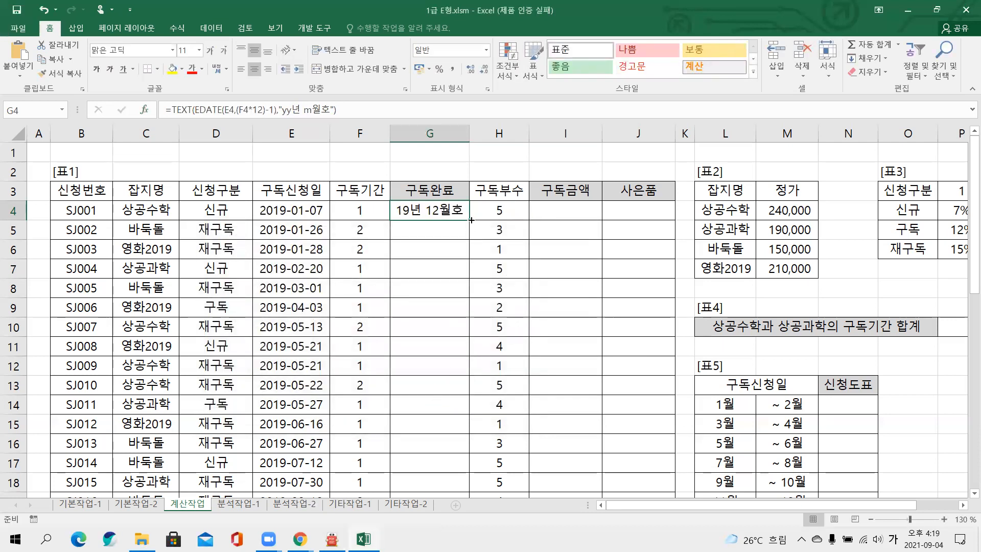
{"action": "double_click", "coordinate": [469, 220]}
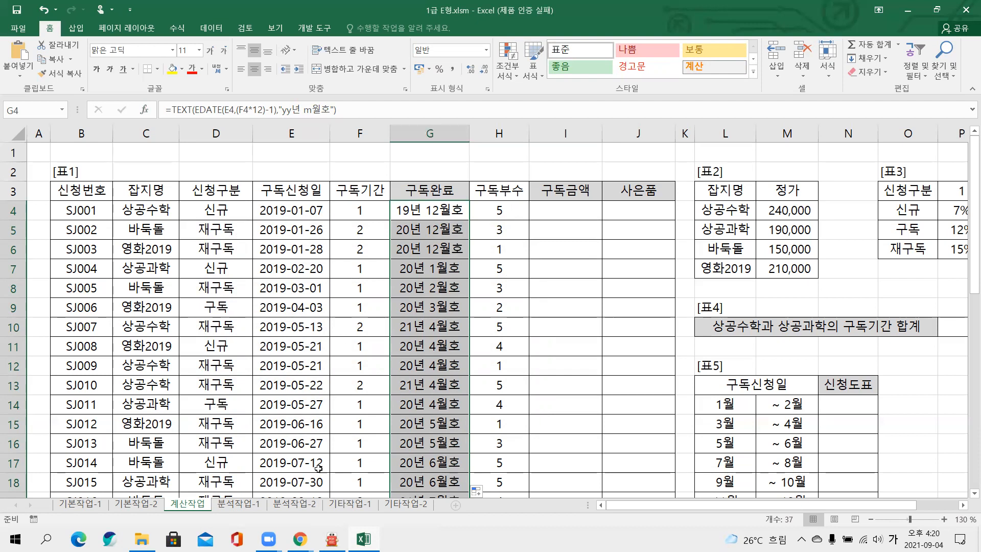
Step: Switch to the exam document in 알PDF and examine question 2's 구독금액 formula, target range I4:I40 and required functions
{"action": "left_click", "coordinate": [332, 539]}
{"action": "scroll", "coordinate": [361, 364], "scroll_direction": "down", "scroll_amount": 5}
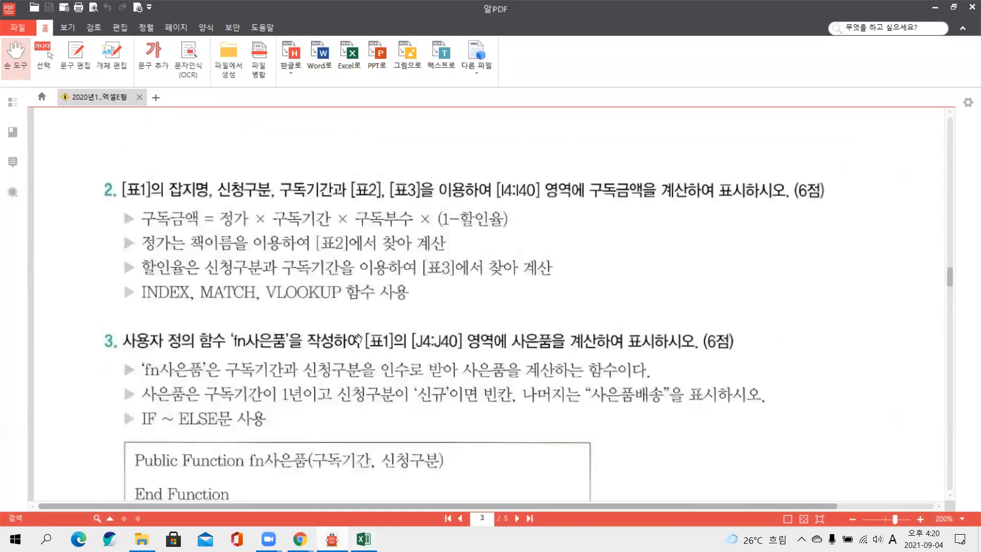
{"action": "scroll", "coordinate": [357, 338], "scroll_direction": "down", "scroll_amount": 2}
{"action": "scroll", "coordinate": [358, 338], "scroll_direction": "up", "scroll_amount": 2}
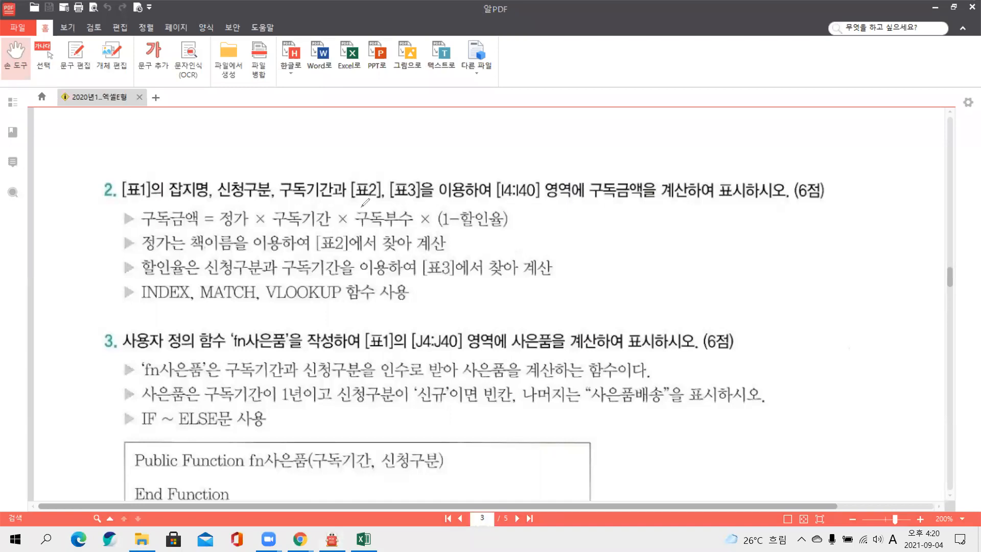
{"action": "mouse_move", "coordinate": [573, 209]}
{"action": "left_mouse_down"}
{"action": "mouse_move", "coordinate": [649, 192]}
{"action": "mouse_move", "coordinate": [593, 172]}
{"action": "mouse_move", "coordinate": [591, 209]}
{"action": "left_mouse_up"}
{"action": "mouse_move", "coordinate": [508, 185]}
{"action": "left_mouse_down"}
{"action": "mouse_move", "coordinate": [527, 177]}
{"action": "mouse_move", "coordinate": [532, 159]}
{"action": "mouse_move", "coordinate": [545, 168]}
{"action": "mouse_move", "coordinate": [550, 153]}
{"action": "mouse_move", "coordinate": [553, 170]}
{"action": "mouse_move", "coordinate": [569, 153]}
{"action": "mouse_move", "coordinate": [569, 166]}
{"action": "left_mouse_up"}
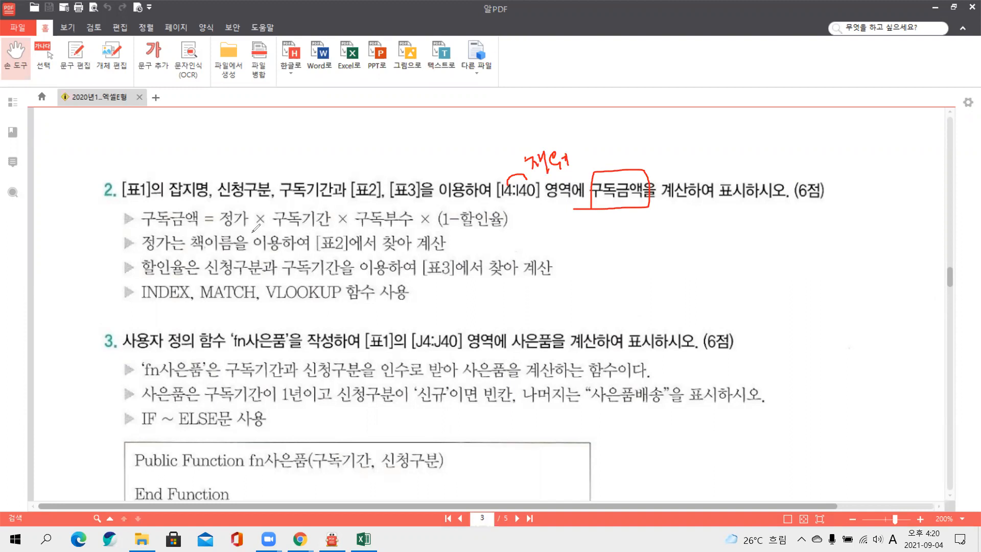
{"action": "mouse_move", "coordinate": [144, 224]}
{"action": "left_mouse_down"}
{"action": "mouse_move", "coordinate": [203, 224]}
{"action": "mouse_move", "coordinate": [153, 200]}
{"action": "mouse_move", "coordinate": [142, 223]}
{"action": "left_mouse_up"}
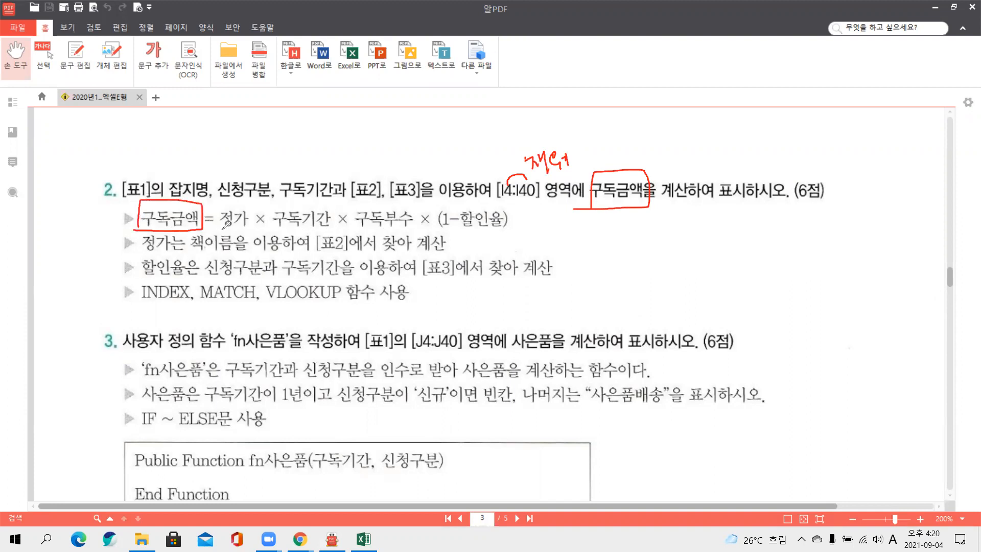
{"action": "left_click_drag", "start_coordinate": [222, 228], "coordinate": [510, 230]}
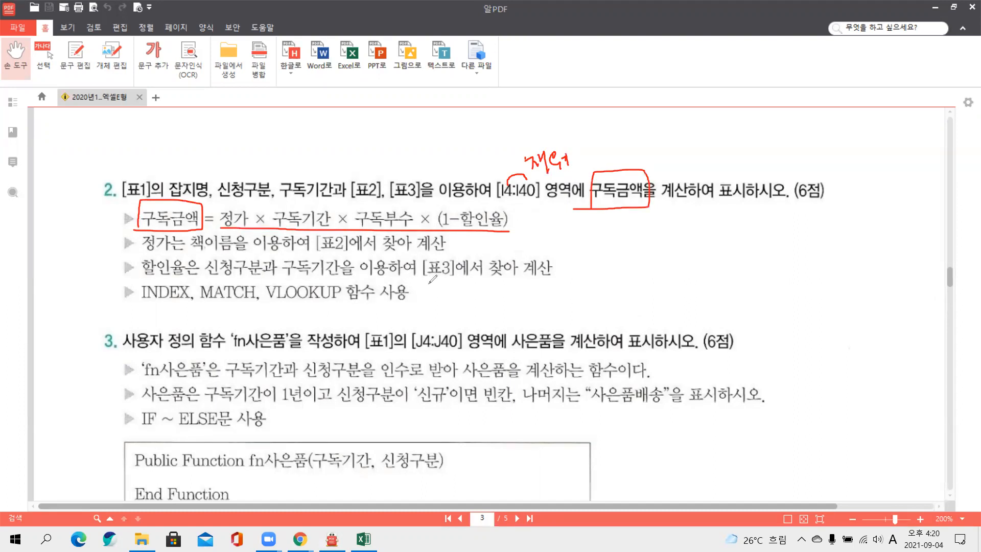
{"action": "left_click_drag", "start_coordinate": [131, 305], "coordinate": [346, 306]}
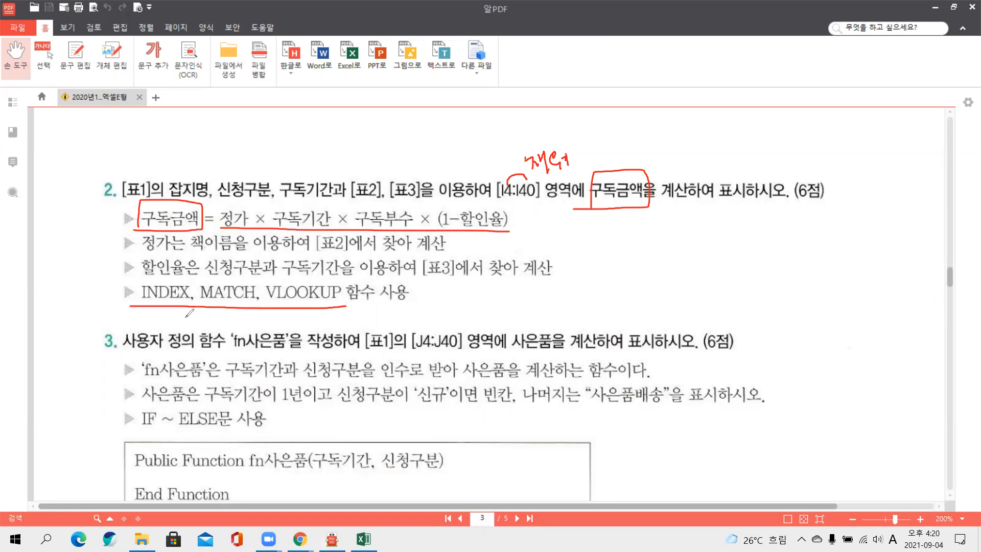
{"action": "mouse_move", "coordinate": [169, 305]}
{"action": "left_mouse_down"}
{"action": "mouse_move", "coordinate": [170, 324]}
{"action": "mouse_move", "coordinate": [229, 322]}
{"action": "left_mouse_up"}
{"action": "mouse_move", "coordinate": [282, 306]}
{"action": "left_mouse_down"}
{"action": "mouse_move", "coordinate": [283, 324]}
{"action": "mouse_move", "coordinate": [292, 316]}
{"action": "left_mouse_up"}
{"action": "key", "text": "Escape"}
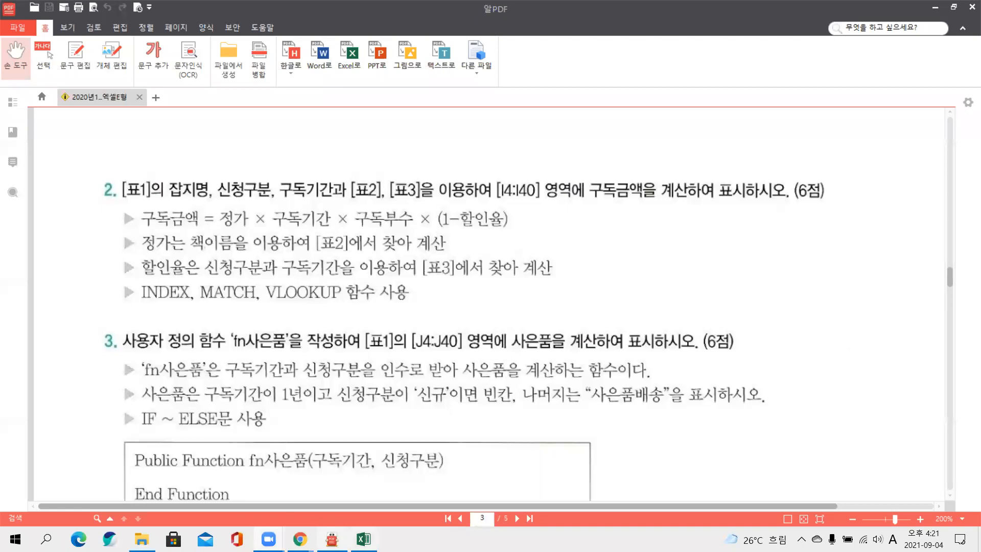
Step: Return to Excel, select I4 and examine 잡지명, 신청구분 and 구독기간 in 표1 and the 정가 lookup in 표2
{"action": "key", "text": "alt+Tab"}
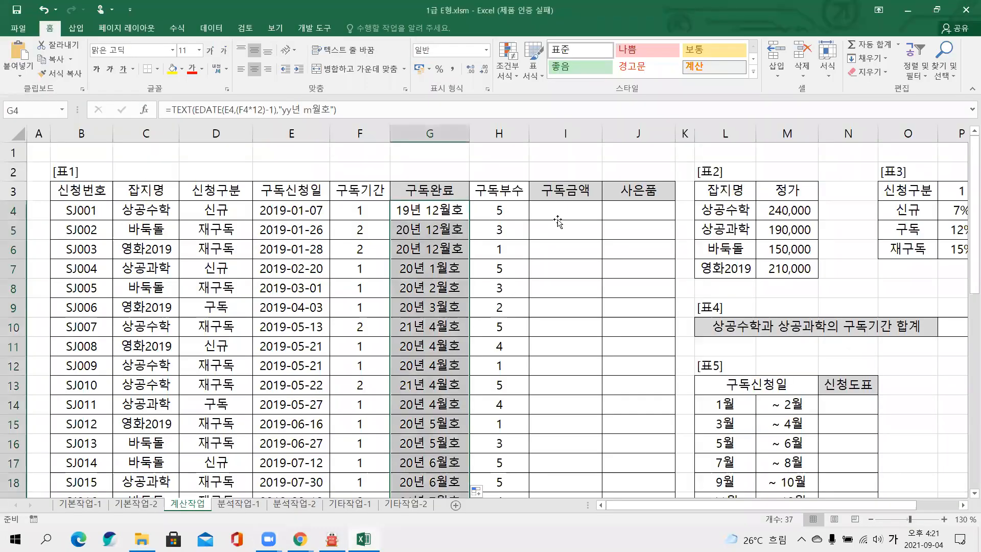
{"action": "left_click", "coordinate": [558, 220]}
{"action": "left_click_drag", "start_coordinate": [747, 501], "coordinate": [789, 507]}
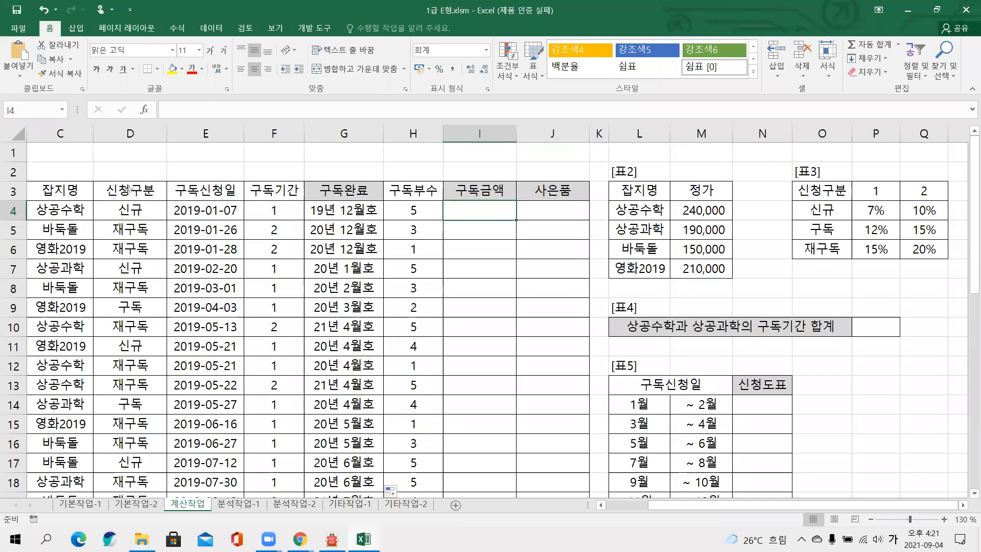
{"action": "left_click_drag", "start_coordinate": [31, 174], "coordinate": [82, 276]}
{"action": "mouse_move", "coordinate": [31, 174]}
{"action": "left_mouse_down"}
{"action": "mouse_move", "coordinate": [159, 278]}
{"action": "mouse_move", "coordinate": [159, 298]}
{"action": "left_mouse_up"}
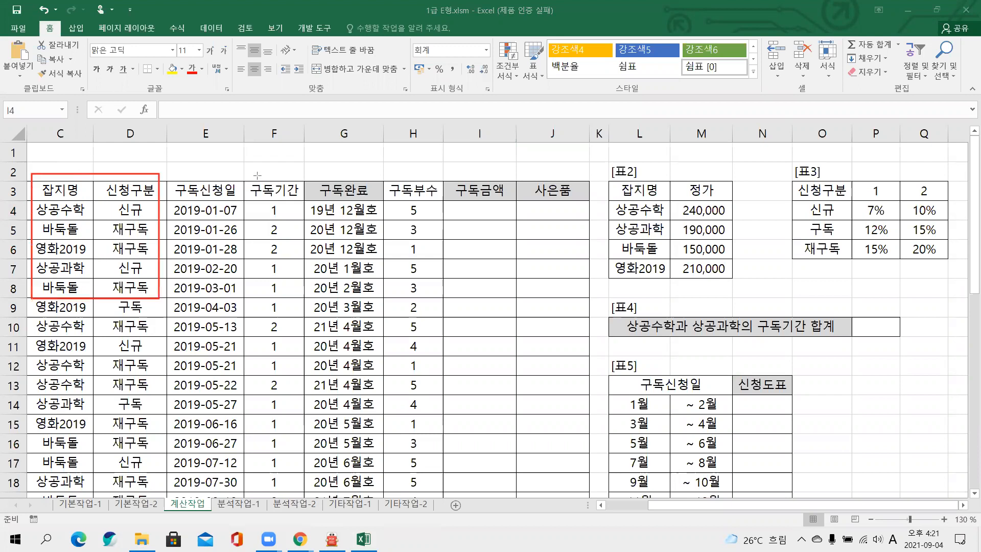
{"action": "left_click_drag", "start_coordinate": [266, 221], "coordinate": [299, 305]}
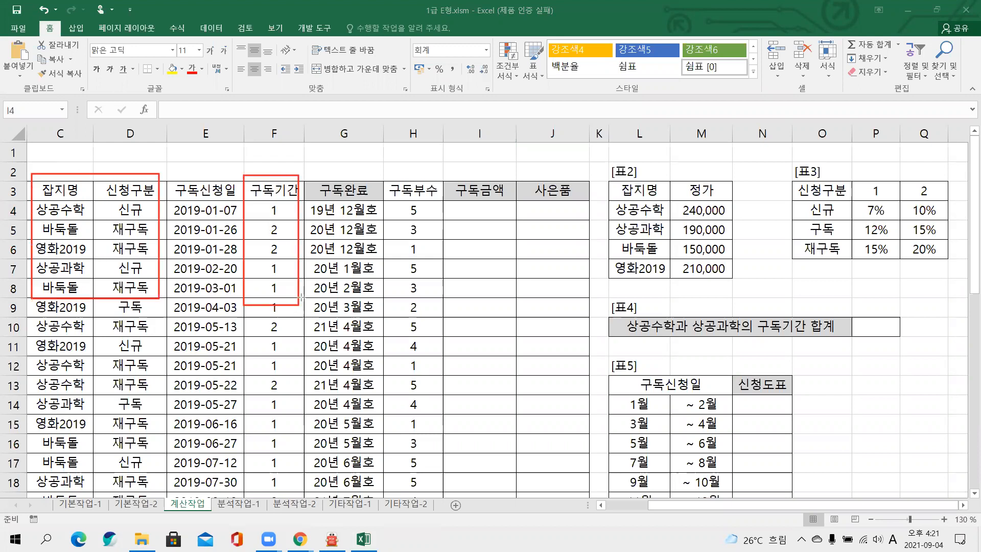
{"action": "mouse_move", "coordinate": [609, 177]}
{"action": "left_mouse_down"}
{"action": "mouse_move", "coordinate": [698, 271]}
{"action": "mouse_move", "coordinate": [732, 287]}
{"action": "mouse_move", "coordinate": [732, 279]}
{"action": "left_mouse_up"}
{"action": "mouse_move", "coordinate": [629, 173]}
{"action": "left_mouse_down"}
{"action": "mouse_move", "coordinate": [617, 239]}
{"action": "mouse_move", "coordinate": [654, 273]}
{"action": "mouse_move", "coordinate": [645, 180]}
{"action": "mouse_move", "coordinate": [696, 174]}
{"action": "left_mouse_up"}
{"action": "mouse_move", "coordinate": [646, 150]}
{"action": "left_mouse_down"}
{"action": "mouse_move", "coordinate": [713, 153]}
{"action": "mouse_move", "coordinate": [717, 141]}
{"action": "left_mouse_up"}
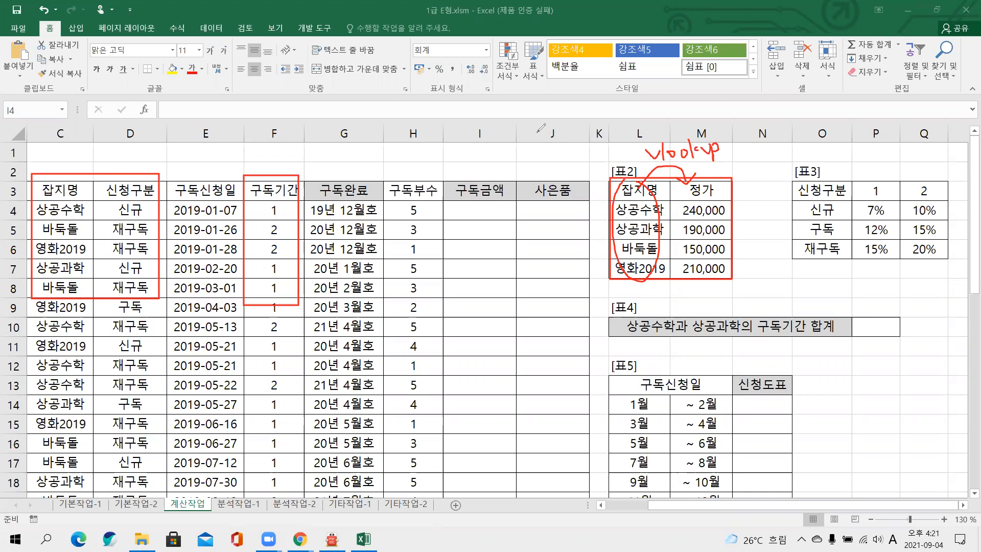
Step: Examine how 표3 gives the discount rate by 신청구분 and 구독기간 using VLOOKUP, MATCH or INDEX
{"action": "mouse_move", "coordinate": [784, 179]}
{"action": "left_mouse_down"}
{"action": "mouse_move", "coordinate": [848, 234]}
{"action": "mouse_move", "coordinate": [949, 263]}
{"action": "left_mouse_up"}
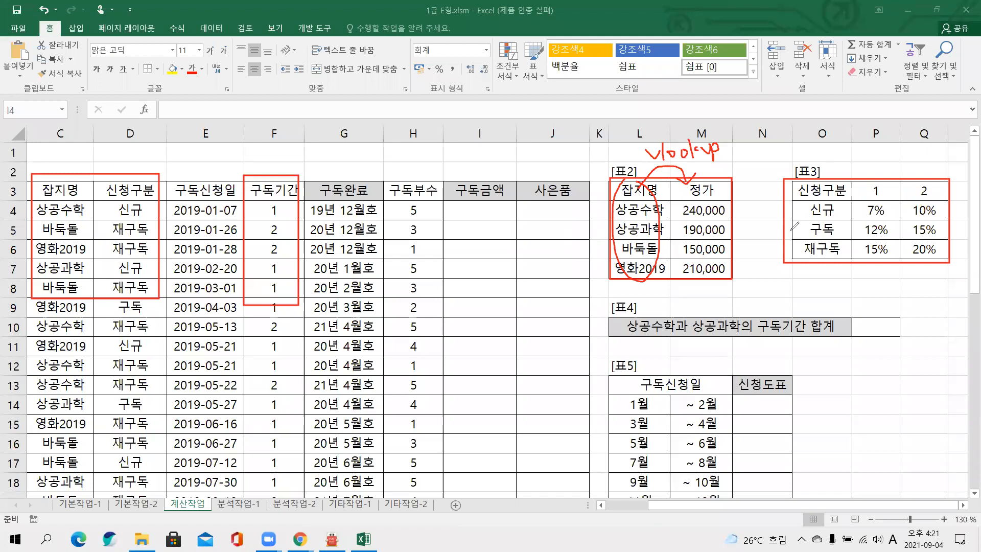
{"action": "mouse_move", "coordinate": [808, 256]}
{"action": "left_mouse_down"}
{"action": "mouse_move", "coordinate": [842, 204]}
{"action": "mouse_move", "coordinate": [823, 273]}
{"action": "left_mouse_up"}
{"action": "mouse_move", "coordinate": [827, 196]}
{"action": "left_mouse_down"}
{"action": "mouse_move", "coordinate": [846, 162]}
{"action": "mouse_move", "coordinate": [923, 173]}
{"action": "left_mouse_up"}
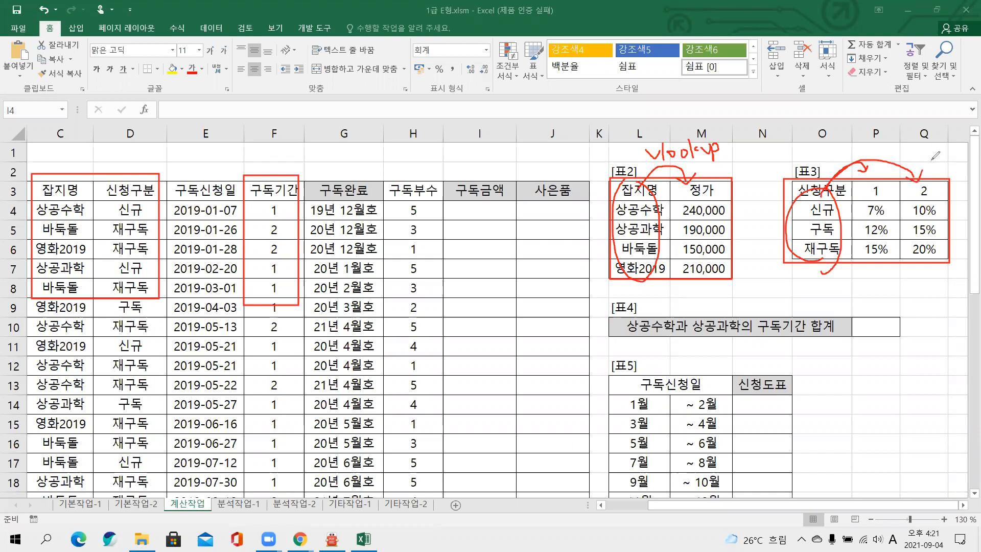
{"action": "left_click_drag", "start_coordinate": [876, 172], "coordinate": [937, 166]}
{"action": "mouse_move", "coordinate": [812, 276]}
{"action": "left_mouse_down"}
{"action": "mouse_move", "coordinate": [852, 286]}
{"action": "mouse_move", "coordinate": [859, 268]}
{"action": "mouse_move", "coordinate": [864, 278]}
{"action": "mouse_move", "coordinate": [887, 279]}
{"action": "mouse_move", "coordinate": [889, 297]}
{"action": "mouse_move", "coordinate": [890, 270]}
{"action": "mouse_move", "coordinate": [891, 281]}
{"action": "left_mouse_up"}
{"action": "mouse_move", "coordinate": [870, 197]}
{"action": "left_mouse_down"}
{"action": "mouse_move", "coordinate": [887, 176]}
{"action": "mouse_move", "coordinate": [938, 185]}
{"action": "mouse_move", "coordinate": [868, 199]}
{"action": "left_mouse_up"}
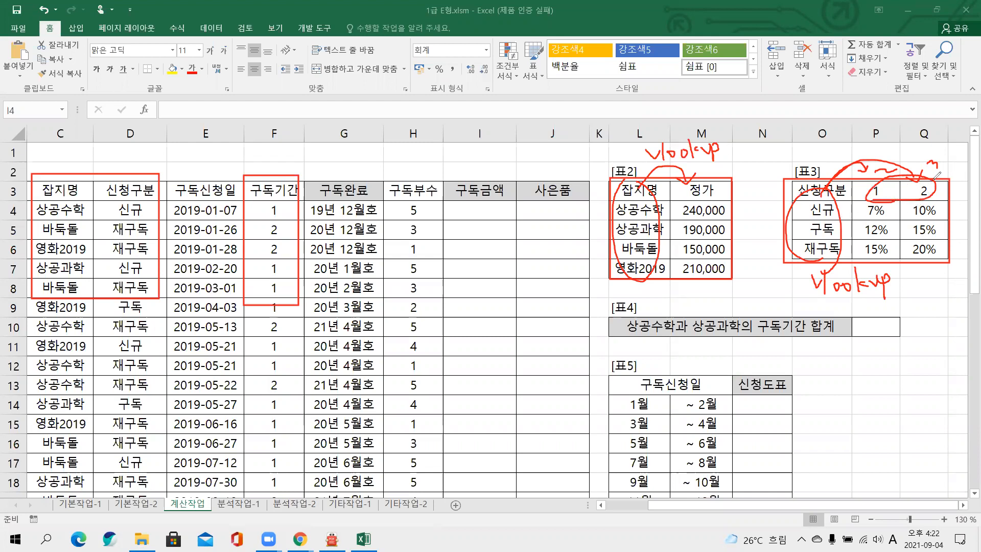
{"action": "left_click_drag", "start_coordinate": [901, 143], "coordinate": [901, 151]}
{"action": "mouse_move", "coordinate": [903, 145]}
{"action": "left_mouse_down"}
{"action": "mouse_move", "coordinate": [928, 149]}
{"action": "mouse_move", "coordinate": [942, 135]}
{"action": "mouse_move", "coordinate": [966, 151]}
{"action": "left_mouse_up"}
{"action": "left_click_drag", "start_coordinate": [938, 187], "coordinate": [925, 198]}
{"action": "left_click_drag", "start_coordinate": [705, 301], "coordinate": [730, 298]}
{"action": "mouse_move", "coordinate": [720, 300]}
{"action": "left_mouse_down"}
{"action": "mouse_move", "coordinate": [722, 308]}
{"action": "mouse_move", "coordinate": [780, 309]}
{"action": "left_mouse_up"}
{"action": "left_click_drag", "start_coordinate": [781, 298], "coordinate": [773, 309]}
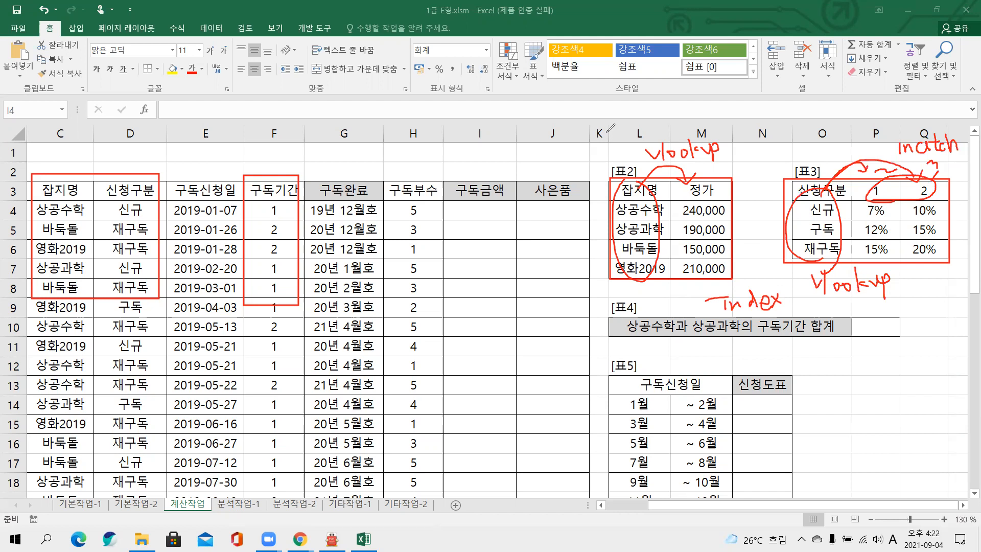
Step: Compare the lookup ranges that VLOOKUP and INDEX would use in 표2 and 표3, and return to cell I4
{"action": "mouse_move", "coordinate": [627, 217]}
{"action": "left_mouse_down"}
{"action": "mouse_move", "coordinate": [613, 265]}
{"action": "mouse_move", "coordinate": [725, 276]}
{"action": "mouse_move", "coordinate": [734, 204]}
{"action": "mouse_move", "coordinate": [734, 274]}
{"action": "left_mouse_up"}
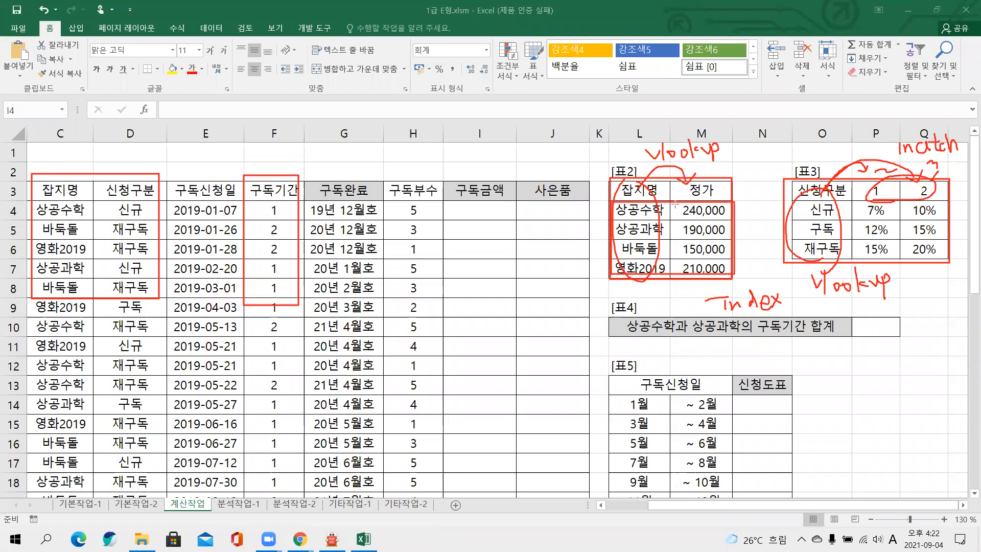
{"action": "mouse_move", "coordinate": [675, 207]}
{"action": "left_mouse_down"}
{"action": "mouse_move", "coordinate": [728, 281]}
{"action": "mouse_move", "coordinate": [674, 204]}
{"action": "left_mouse_up"}
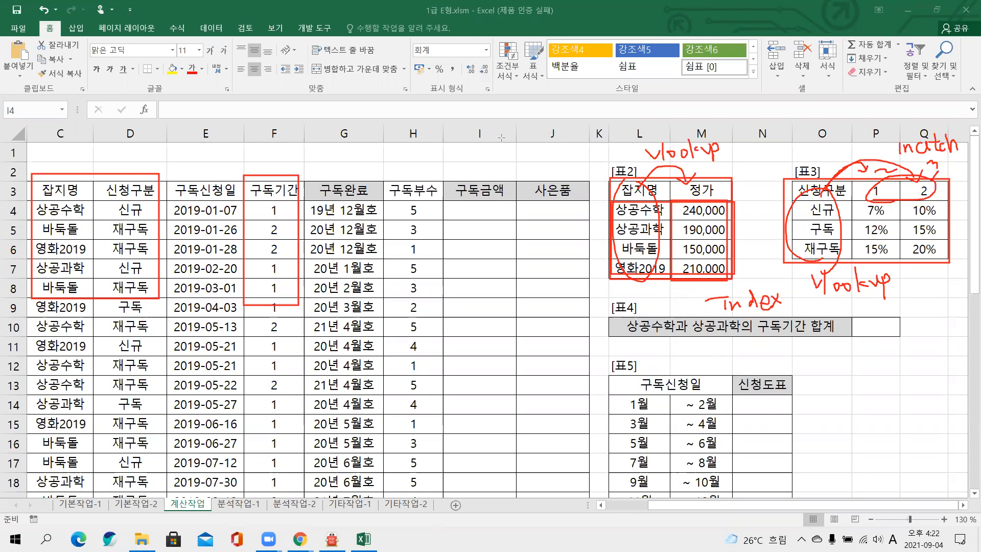
{"action": "mouse_move", "coordinate": [676, 260]}
{"action": "left_mouse_down"}
{"action": "mouse_move", "coordinate": [653, 294]}
{"action": "mouse_move", "coordinate": [629, 306]}
{"action": "mouse_move", "coordinate": [662, 304]}
{"action": "mouse_move", "coordinate": [673, 286]}
{"action": "mouse_move", "coordinate": [691, 307]}
{"action": "mouse_move", "coordinate": [679, 312]}
{"action": "left_mouse_up"}
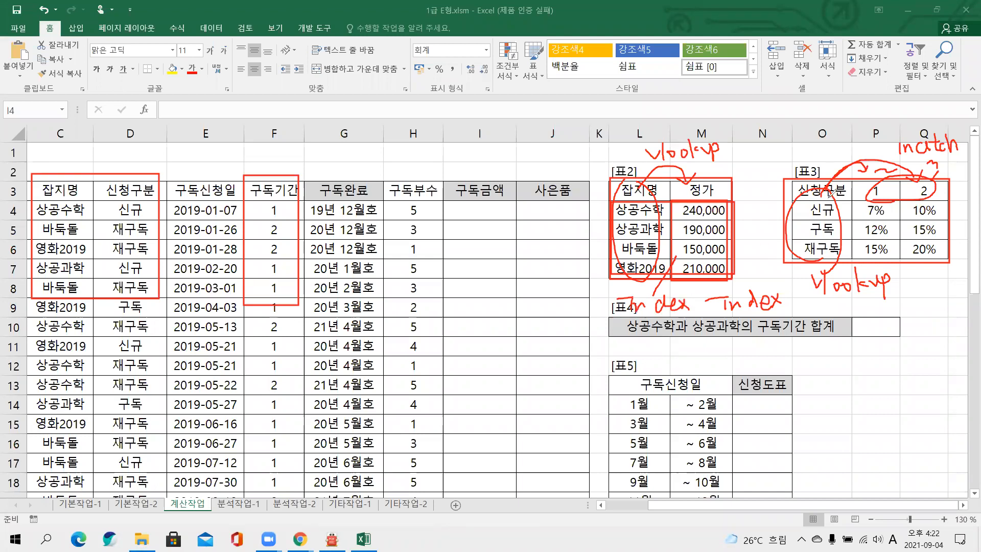
{"action": "mouse_move", "coordinate": [853, 298]}
{"action": "left_mouse_down"}
{"action": "mouse_move", "coordinate": [868, 306]}
{"action": "mouse_move", "coordinate": [893, 295]}
{"action": "mouse_move", "coordinate": [917, 301]}
{"action": "left_mouse_up"}
{"action": "mouse_move", "coordinate": [856, 206]}
{"action": "left_mouse_down"}
{"action": "mouse_move", "coordinate": [855, 225]}
{"action": "mouse_move", "coordinate": [948, 258]}
{"action": "mouse_move", "coordinate": [940, 199]}
{"action": "mouse_move", "coordinate": [857, 208]}
{"action": "left_mouse_up"}
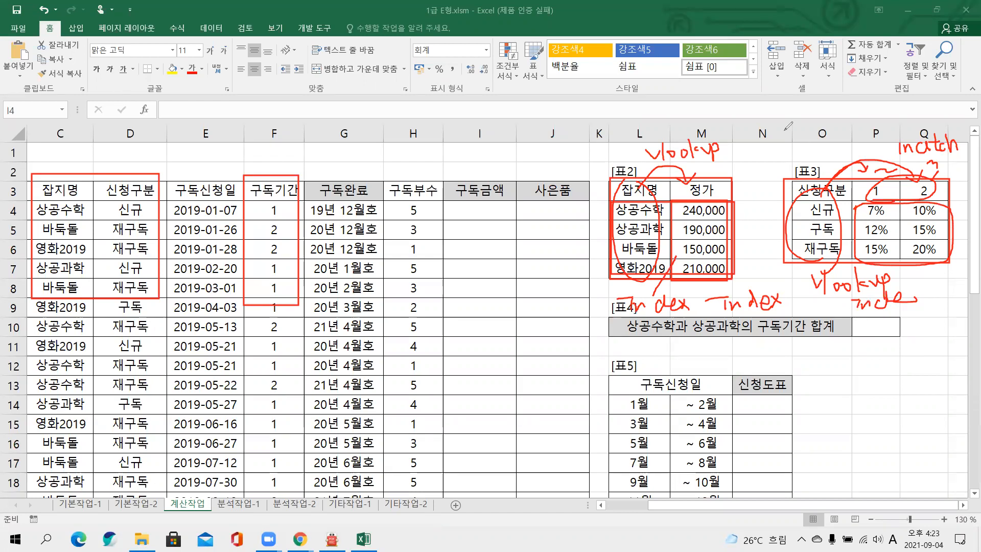
{"action": "key", "text": "Escape"}
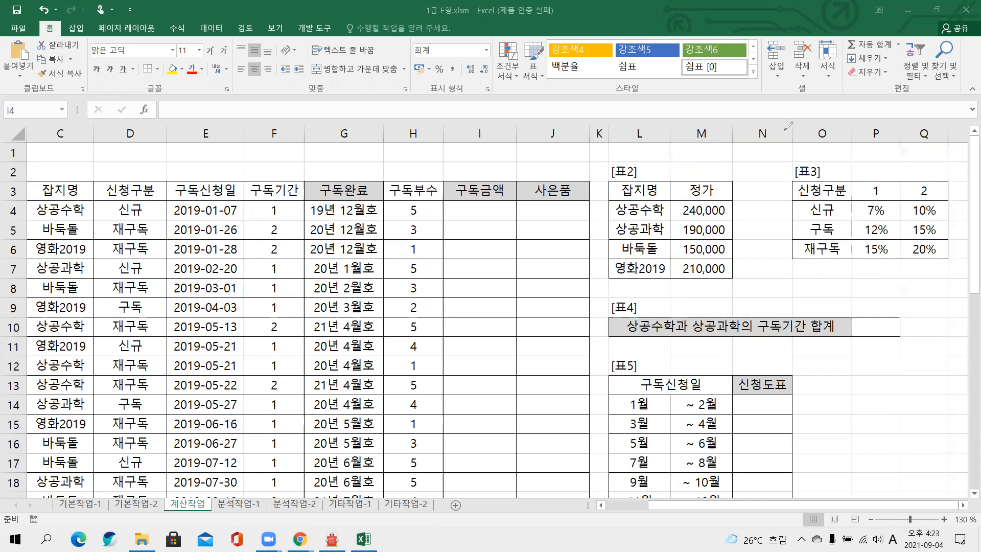
{"action": "left_click", "coordinate": [492, 218]}
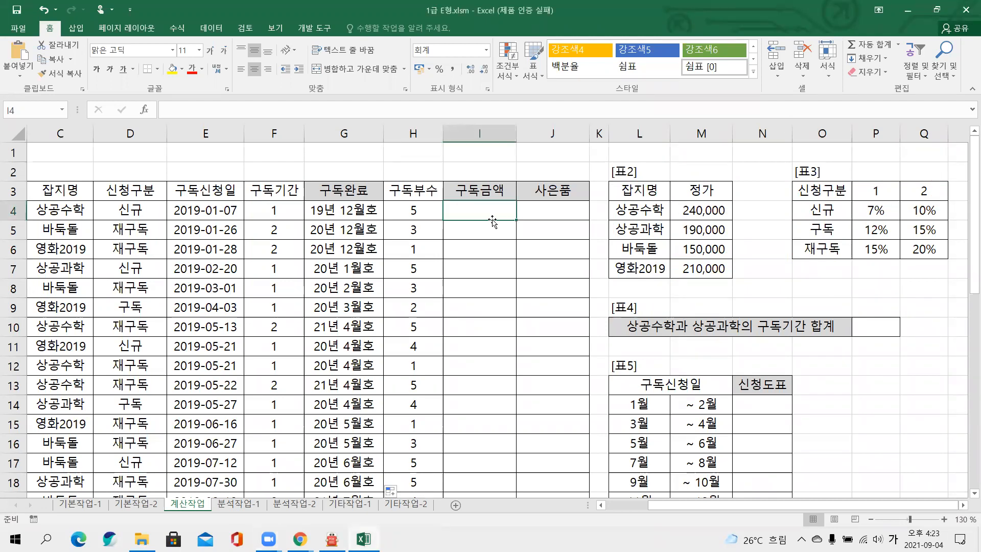
Step: Start a VLOOKUP formula in cell I4 and open its function arguments, keeping 표2 in view
{"action": "type", "text": "="}
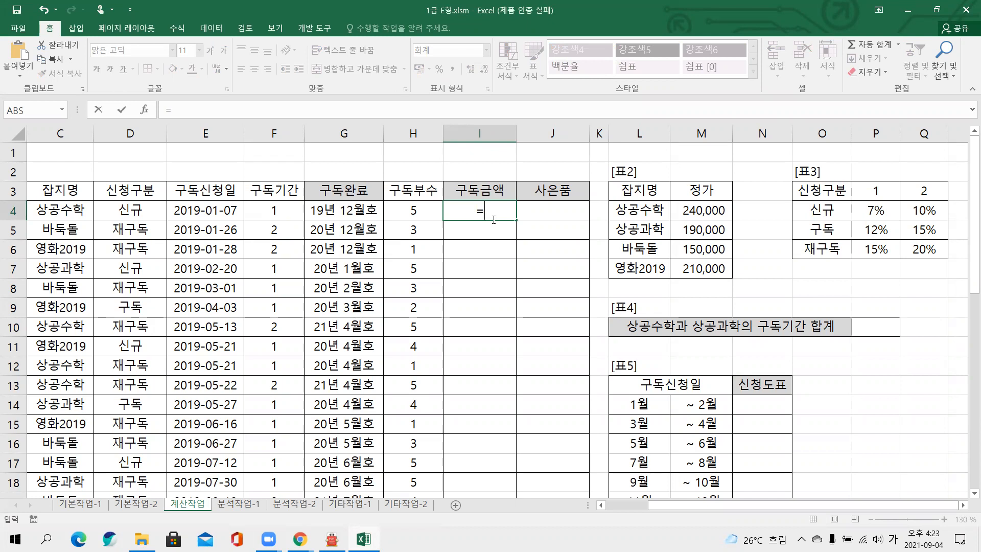
{"action": "type", "text": "ㅍ"}
{"action": "key", "text": "BackSpace"}
{"action": "key", "text": "Hangul"}
{"action": "type", "text": "vlo"}
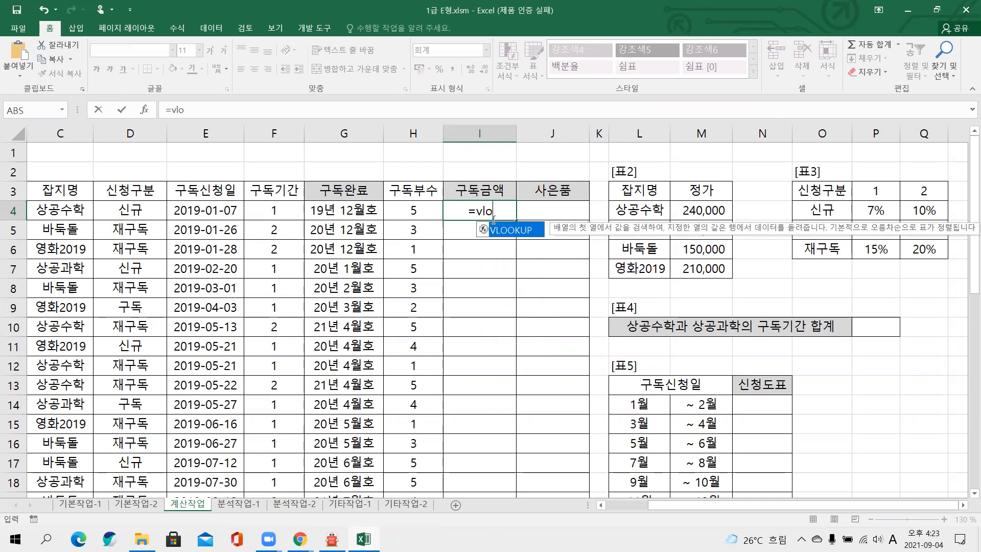
{"action": "key", "text": "Tab"}
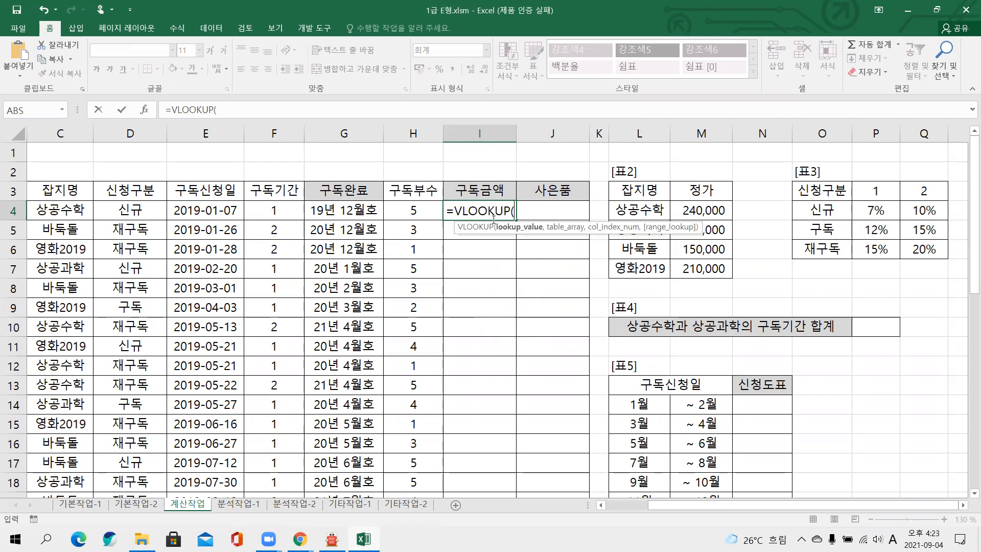
{"action": "key", "text": "ctrl+a"}
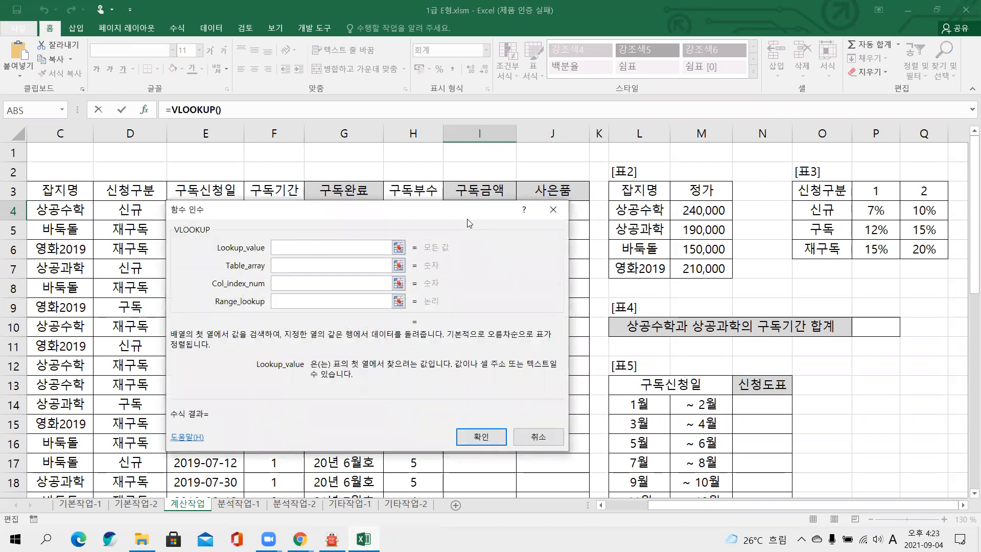
{"action": "left_click_drag", "start_coordinate": [469, 223], "coordinate": [529, 254]}
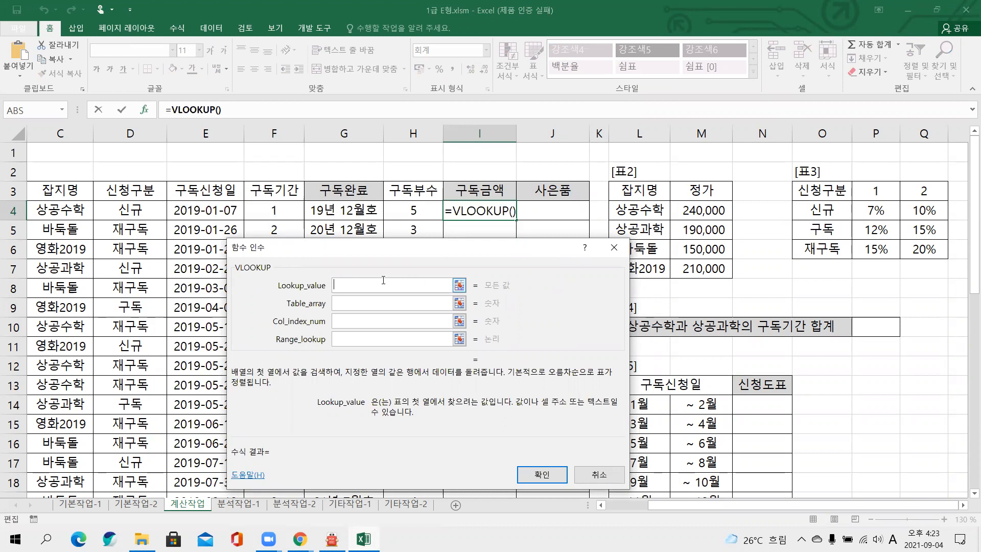
{"action": "left_click_drag", "start_coordinate": [423, 257], "coordinate": [401, 250]}
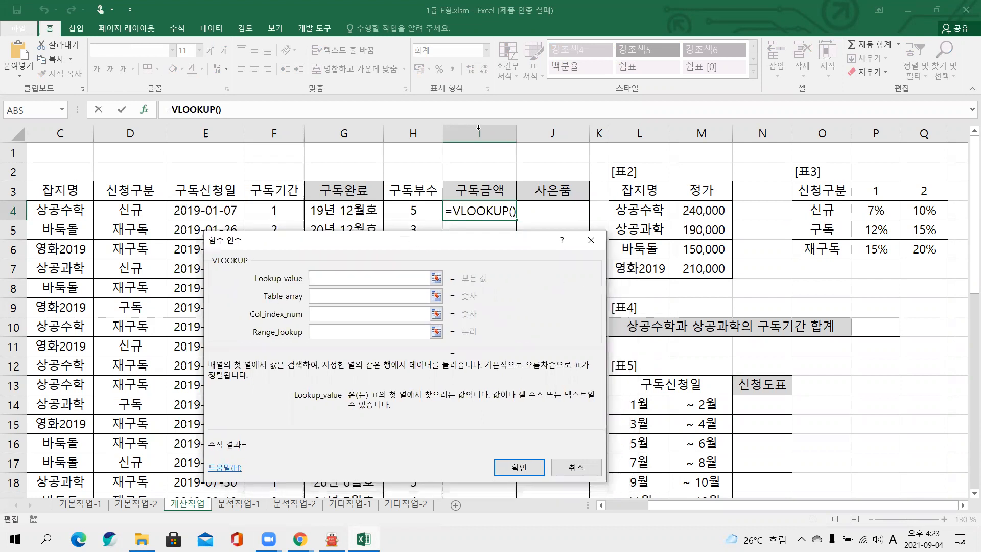
{"action": "left_click_drag", "start_coordinate": [612, 193], "coordinate": [726, 280]}
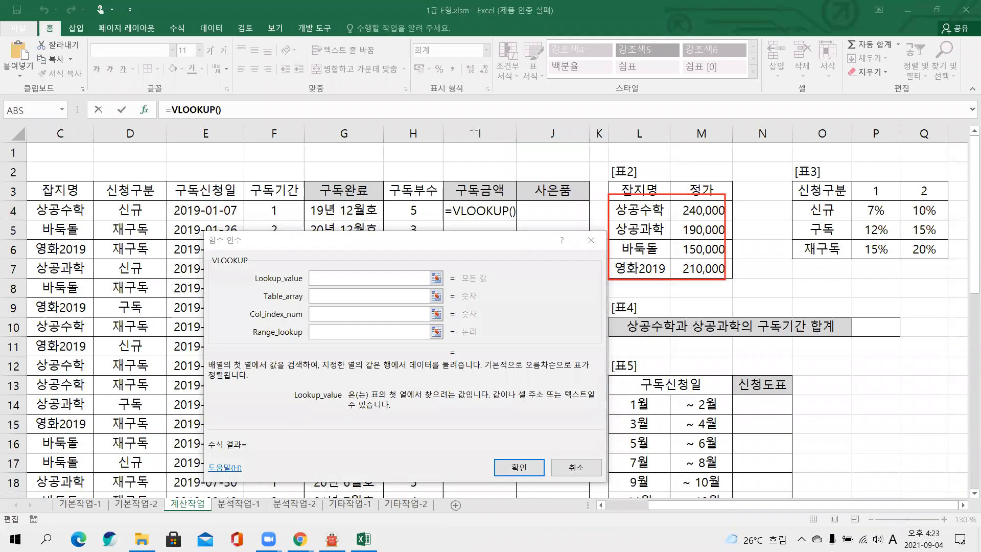
{"action": "mouse_move", "coordinate": [643, 178]}
{"action": "left_mouse_down"}
{"action": "mouse_move", "coordinate": [645, 188]}
{"action": "mouse_move", "coordinate": [650, 168]}
{"action": "mouse_move", "coordinate": [643, 181]}
{"action": "left_mouse_up"}
{"action": "mouse_move", "coordinate": [67, 164]}
{"action": "left_mouse_down"}
{"action": "mouse_move", "coordinate": [67, 181]}
{"action": "mouse_move", "coordinate": [59, 176]}
{"action": "mouse_move", "coordinate": [71, 182]}
{"action": "left_mouse_up"}
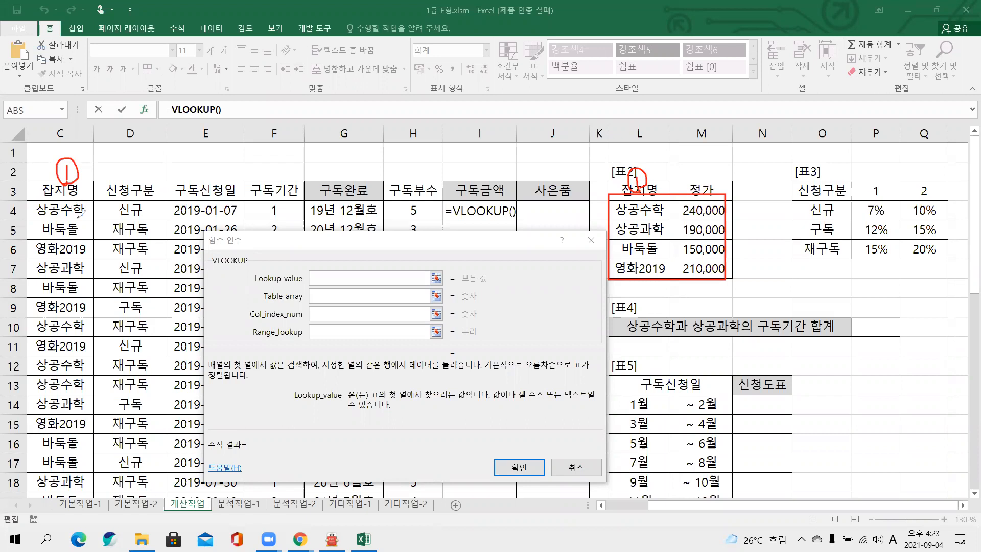
{"action": "mouse_move", "coordinate": [78, 219]}
{"action": "left_mouse_down"}
{"action": "mouse_move", "coordinate": [33, 215]}
{"action": "mouse_move", "coordinate": [84, 196]}
{"action": "mouse_move", "coordinate": [82, 207]}
{"action": "left_mouse_up"}
Step: Set the VLOOKUP lookup value to C4 and the table array to the absolute range $L$4:$M$7
{"action": "left_click", "coordinate": [339, 278]}
{"action": "left_click", "coordinate": [60, 209]}
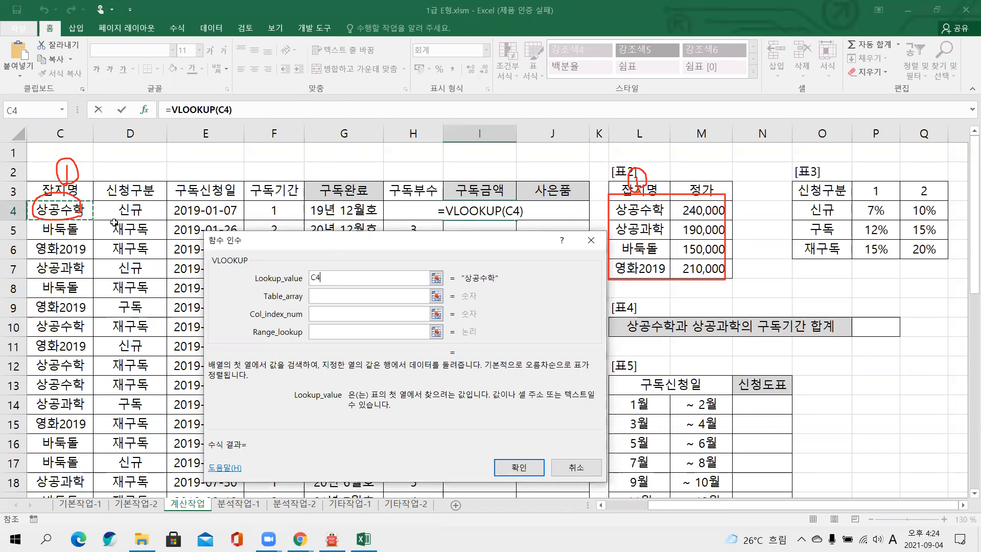
{"action": "left_click", "coordinate": [381, 298]}
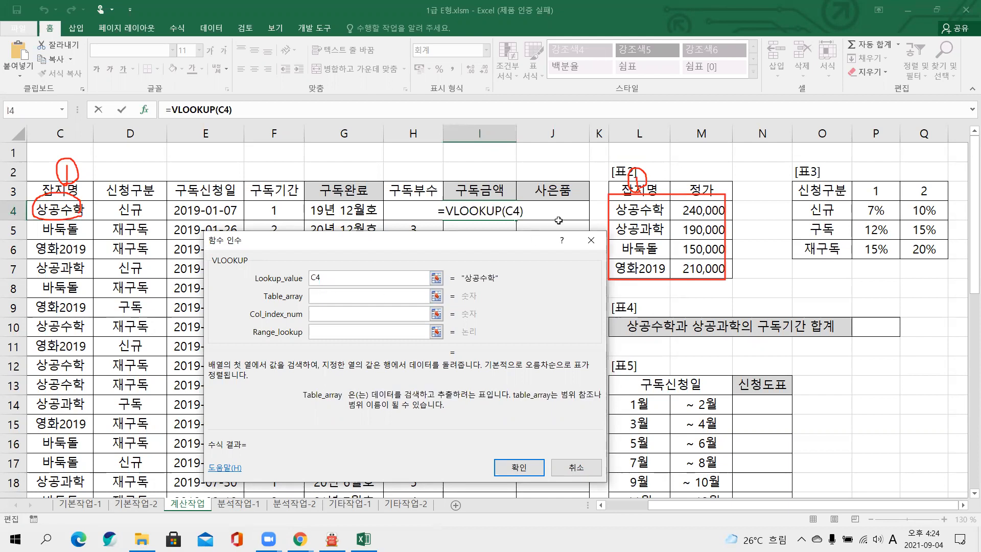
{"action": "left_click_drag", "start_coordinate": [625, 214], "coordinate": [690, 269]}
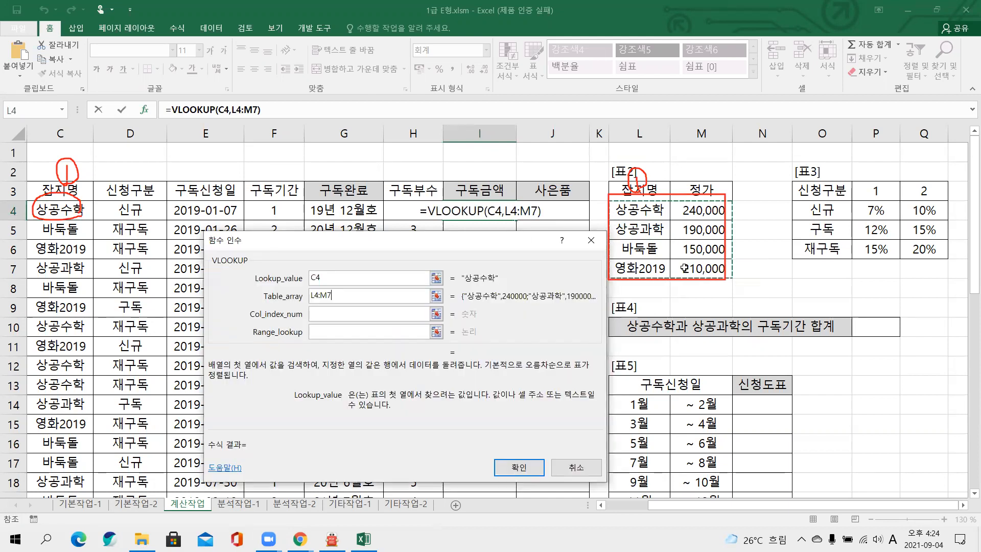
{"action": "key", "text": "F4"}
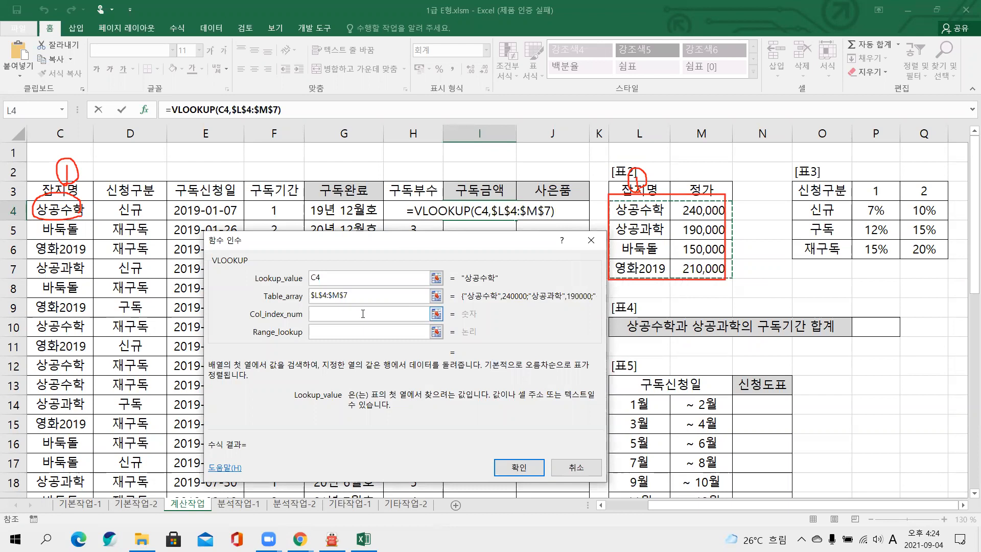
Step: Set the VLOOKUP column index to 2 and range lookup to 0, and enter the formula in I4
{"action": "left_click", "coordinate": [361, 314]}
{"action": "type", "text": "2"}
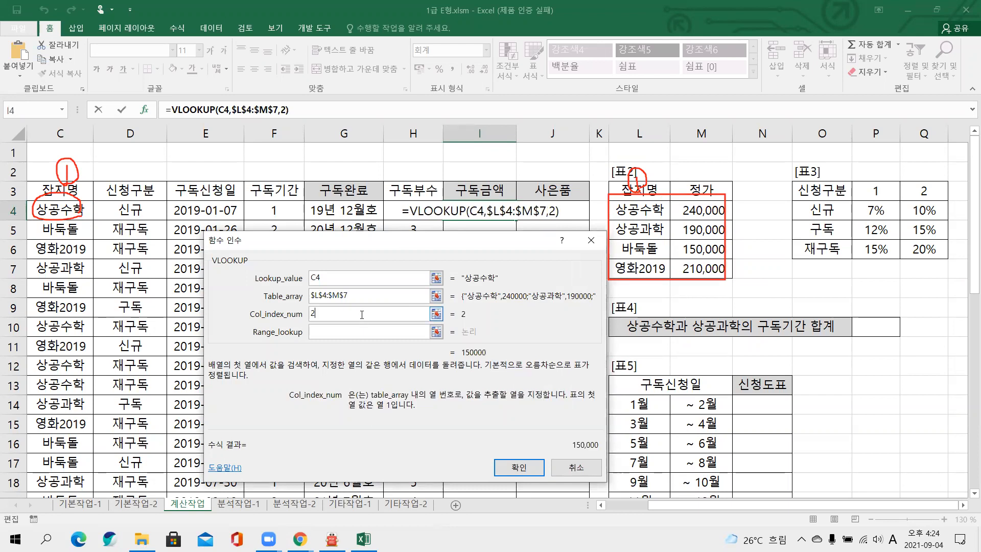
{"action": "left_click", "coordinate": [364, 331]}
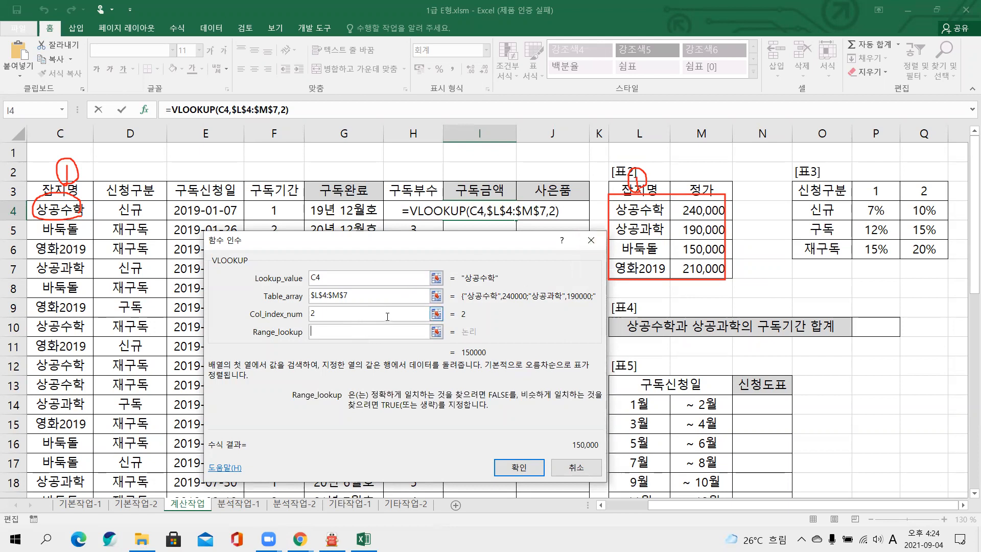
{"action": "type", "text": "0"}
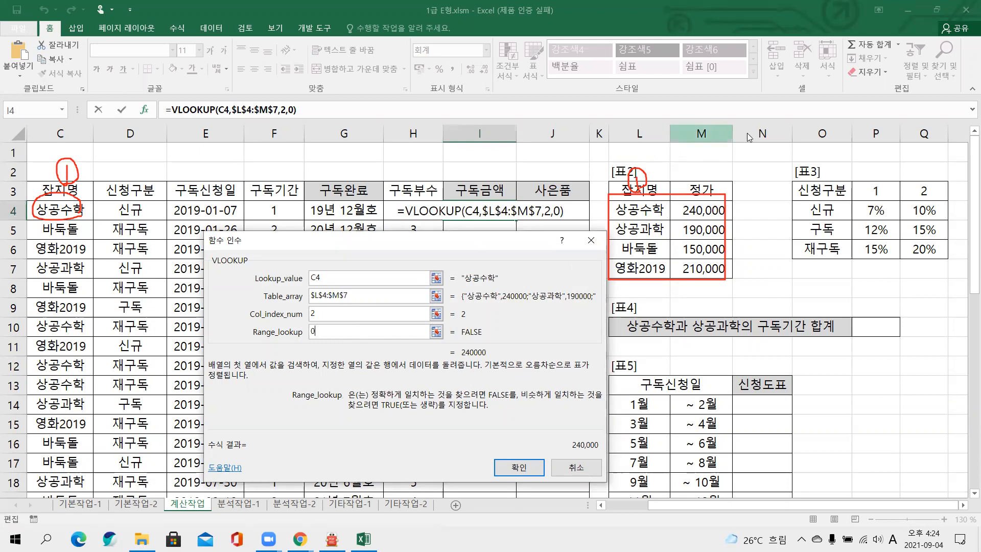
{"action": "key", "text": "Escape"}
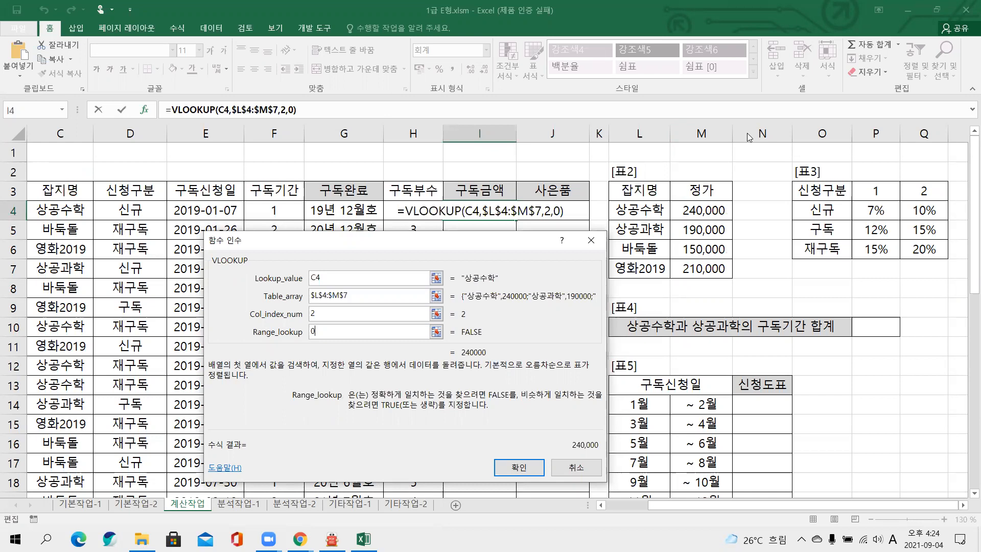
{"action": "left_click", "coordinate": [527, 469]}
Step: Reopen the VLOOKUP function arguments of cell I4 and examine the formula result
{"action": "double_click", "coordinate": [511, 211]}
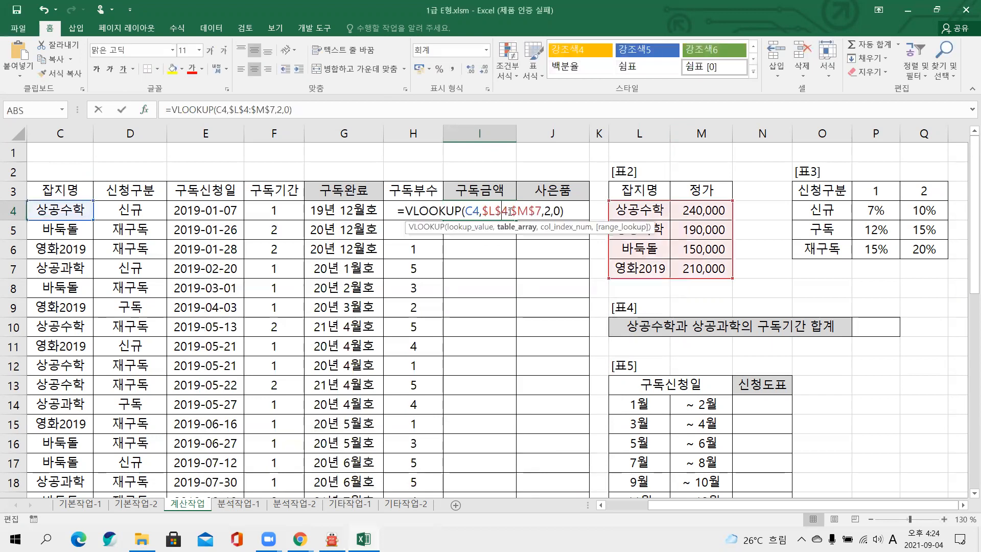
{"action": "key", "text": "End"}
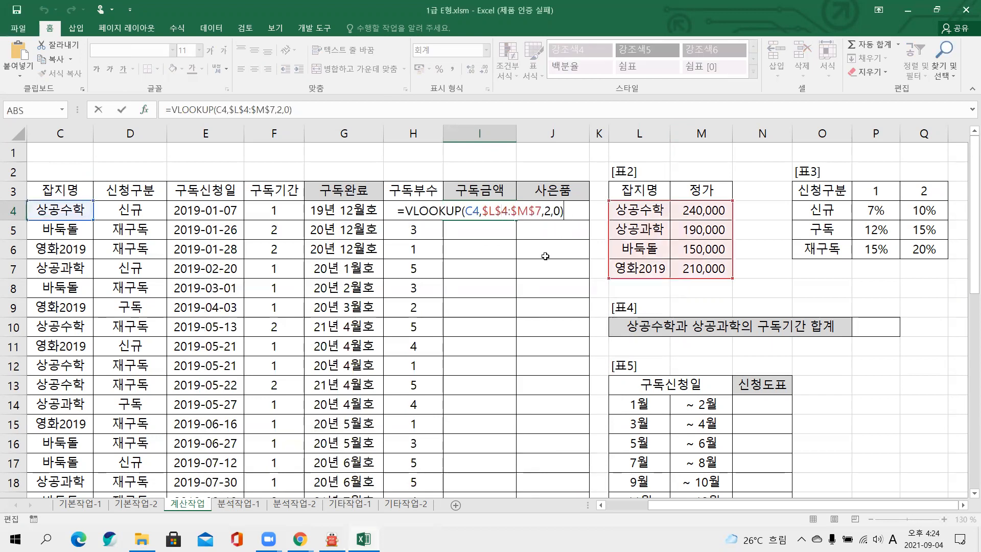
{"action": "left_click", "coordinate": [456, 211]}
{"action": "left_click", "coordinate": [144, 109]}
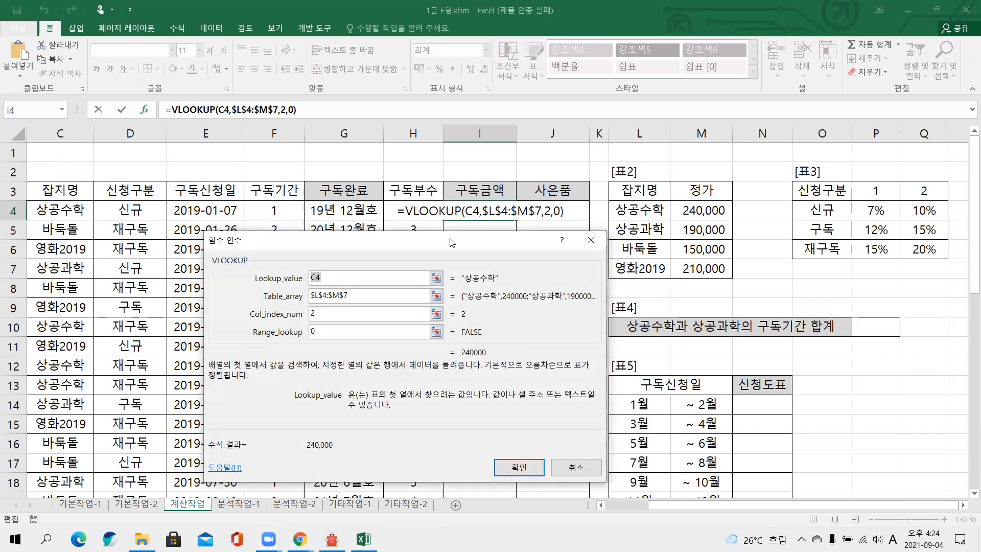
{"action": "left_click_drag", "start_coordinate": [451, 242], "coordinate": [449, 232]}
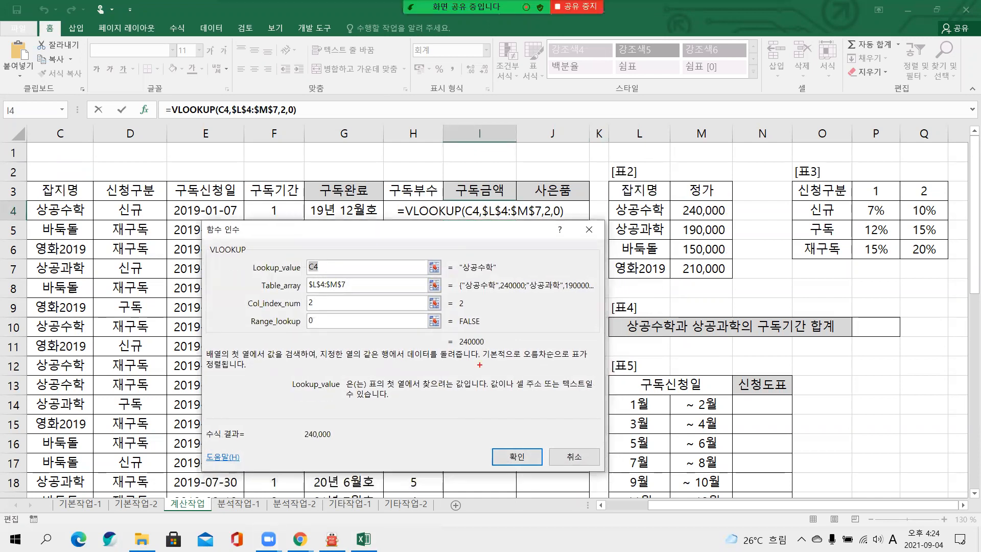
{"action": "left_click_drag", "start_coordinate": [448, 329], "coordinate": [503, 371]}
{"action": "left_click_drag", "start_coordinate": [293, 414], "coordinate": [363, 445]}
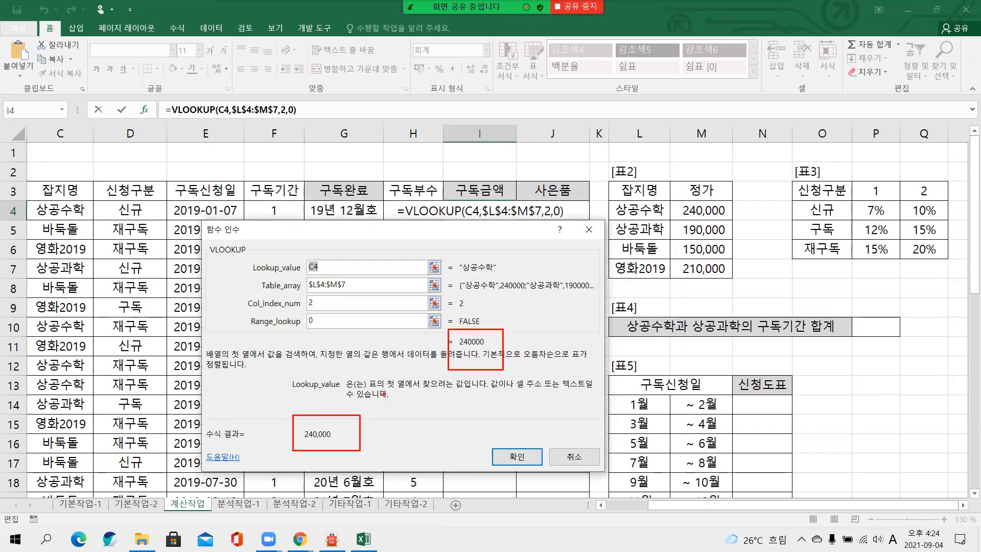
{"action": "key", "text": "Escape"}
Step: Extend the VLOOKUP formula in I4 with the multiplication *F4*H4*(1-), leaving room for the discount rate inside the parentheses
{"action": "left_click", "coordinate": [306, 109]}
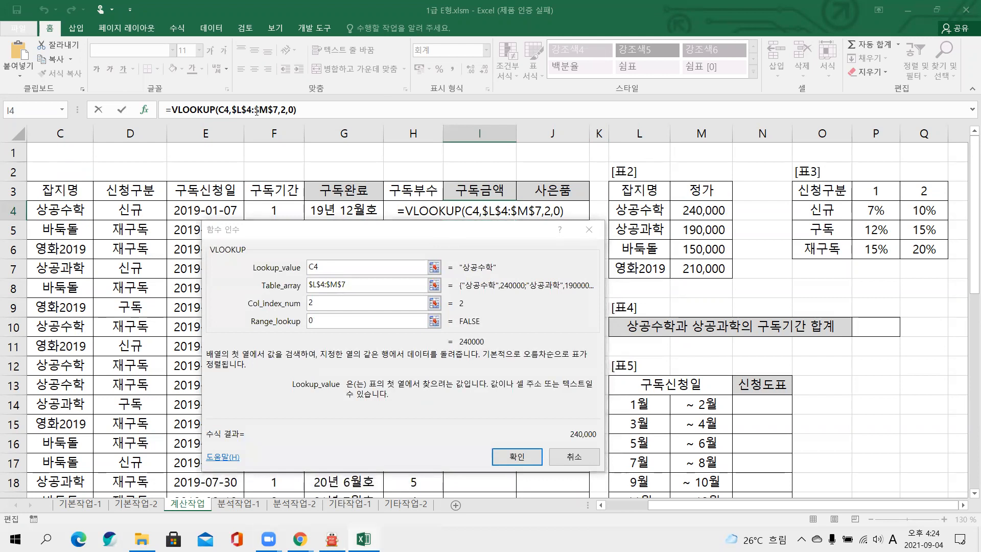
{"action": "type", "text": "*"}
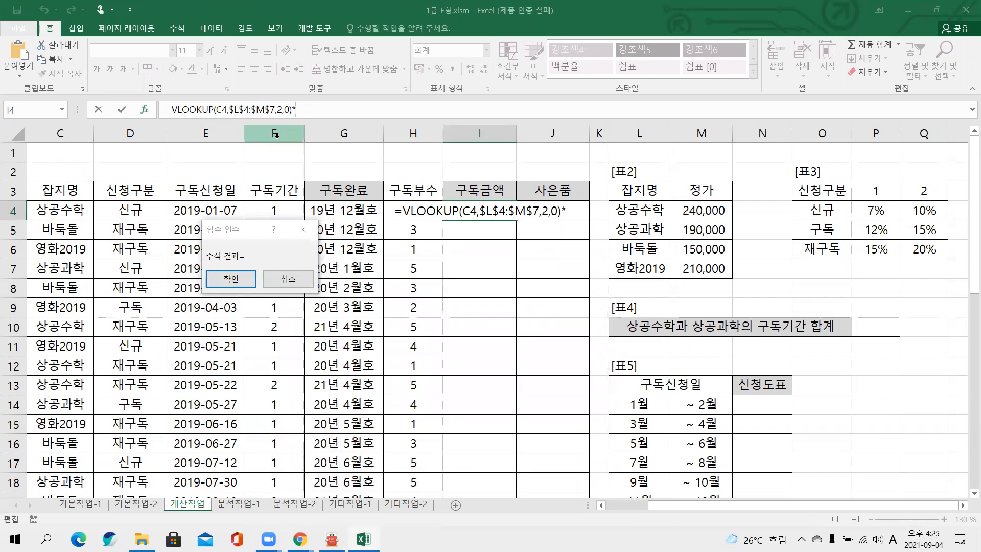
{"action": "left_click", "coordinate": [276, 214]}
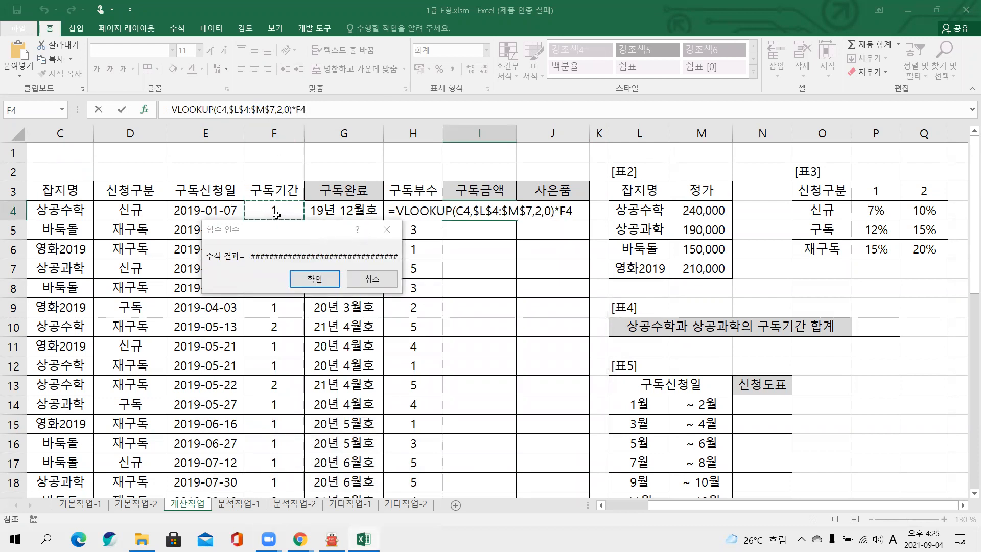
{"action": "type", "text": "*"}
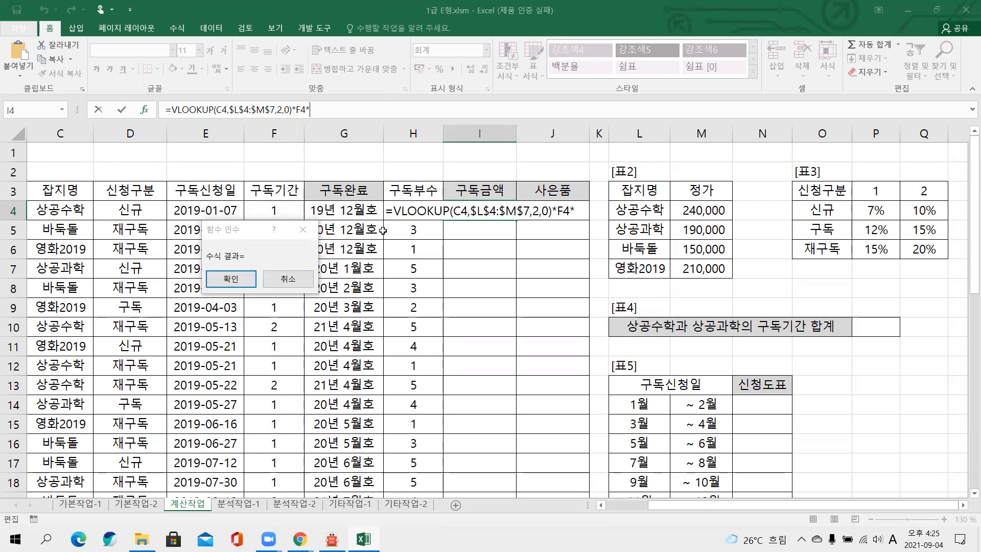
{"action": "left_click", "coordinate": [427, 209]}
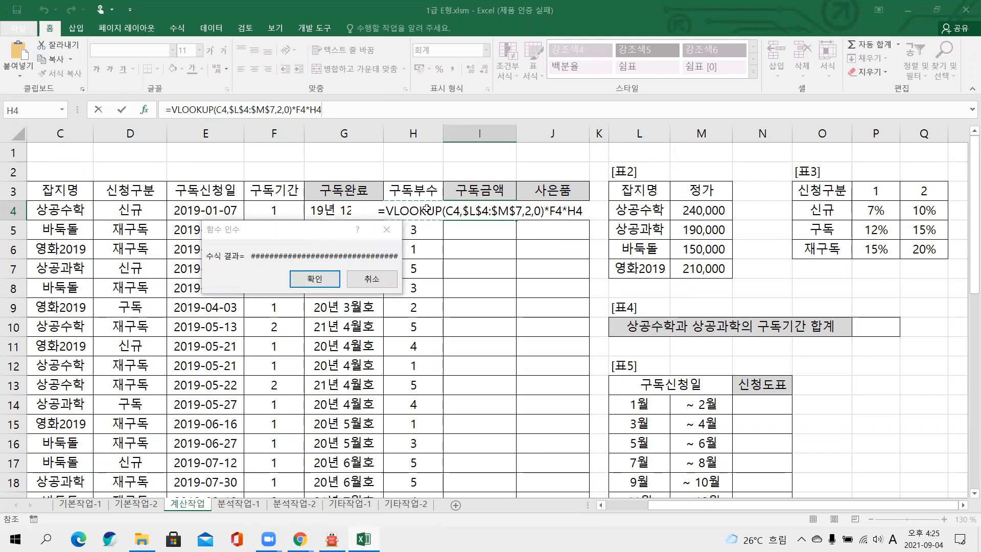
{"action": "type", "text": "*(1-"}
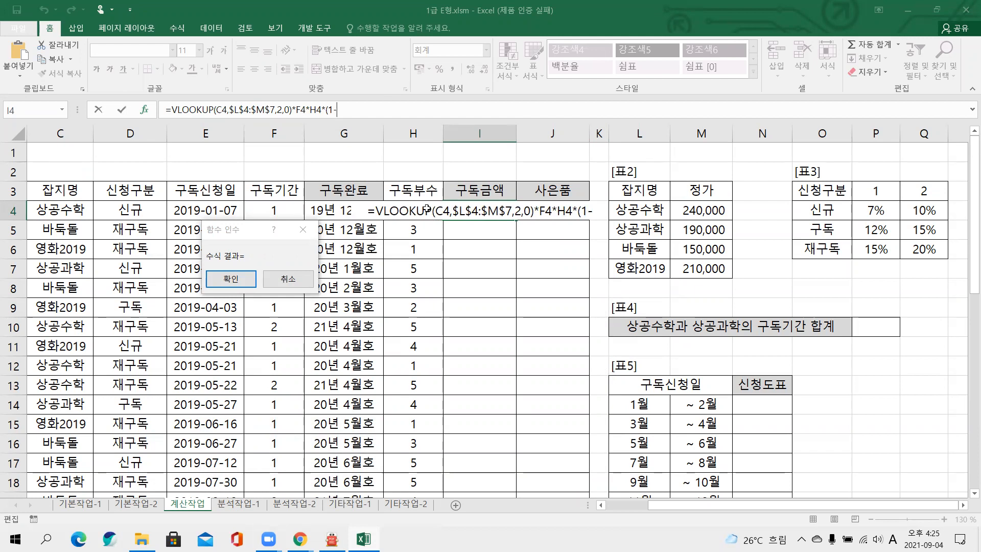
{"action": "type", "text": ")"}
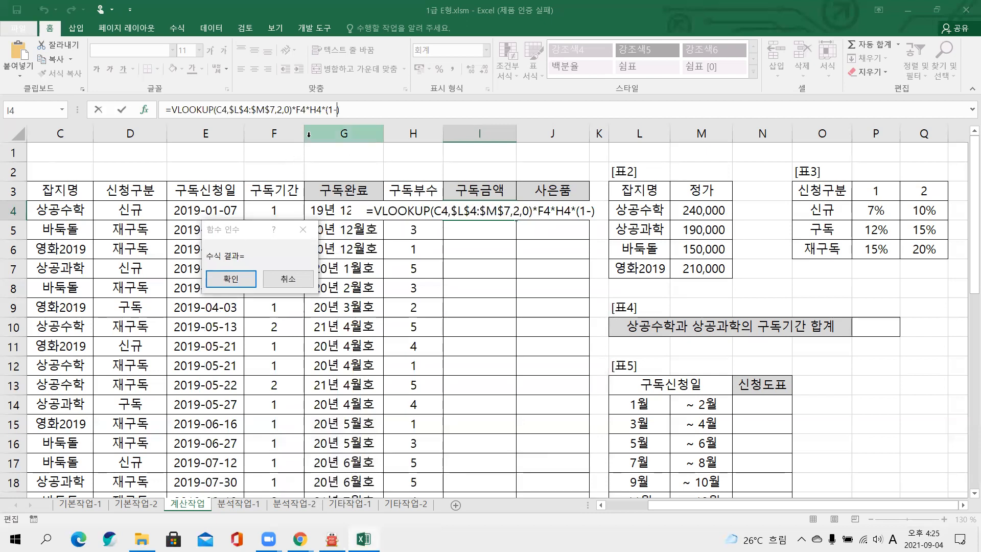
Step: Nest an INDEX function after 1- in the I4 formula, using the array,row_num,column_num form, and open its function arguments
{"action": "type", "text": "index("}
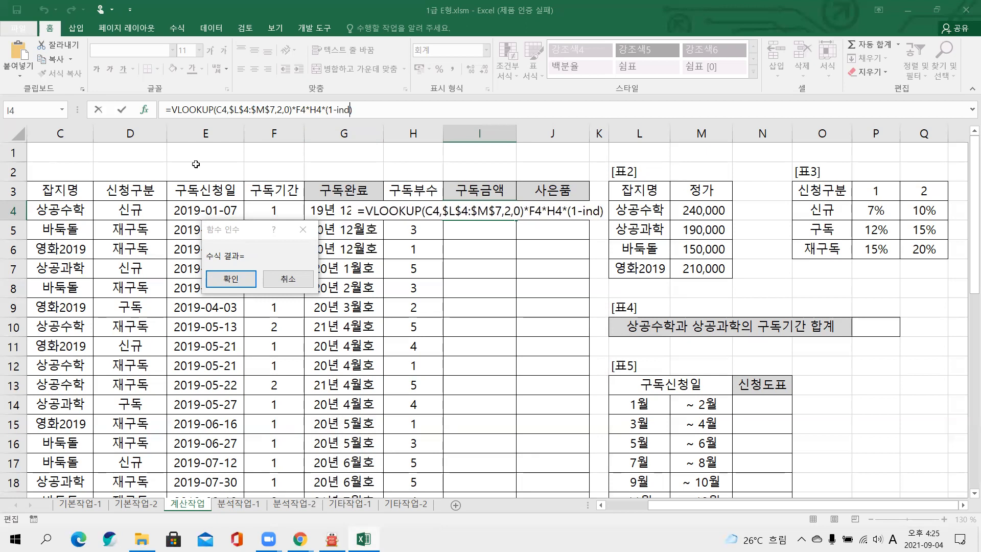
{"action": "key", "text": "shift+F3"}
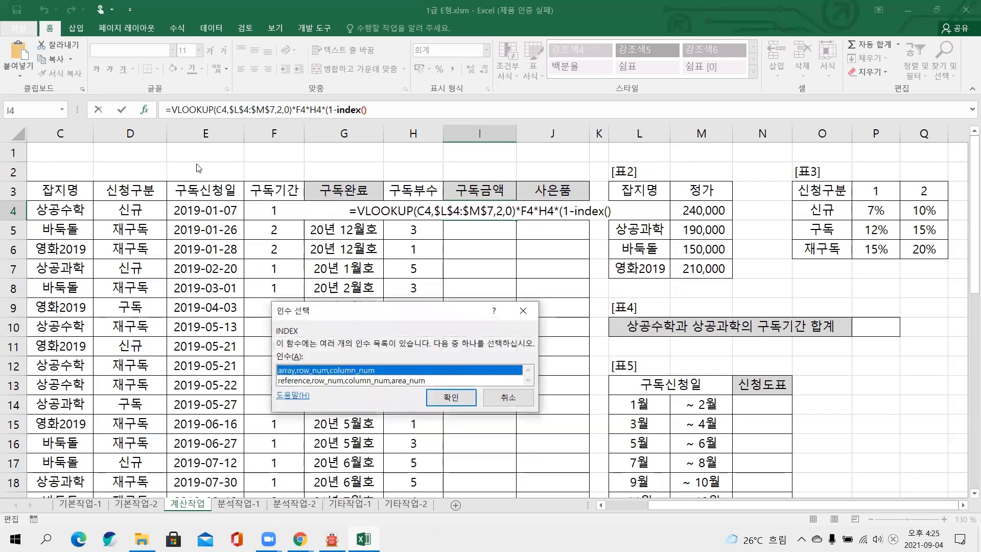
{"action": "double_click", "coordinate": [334, 374]}
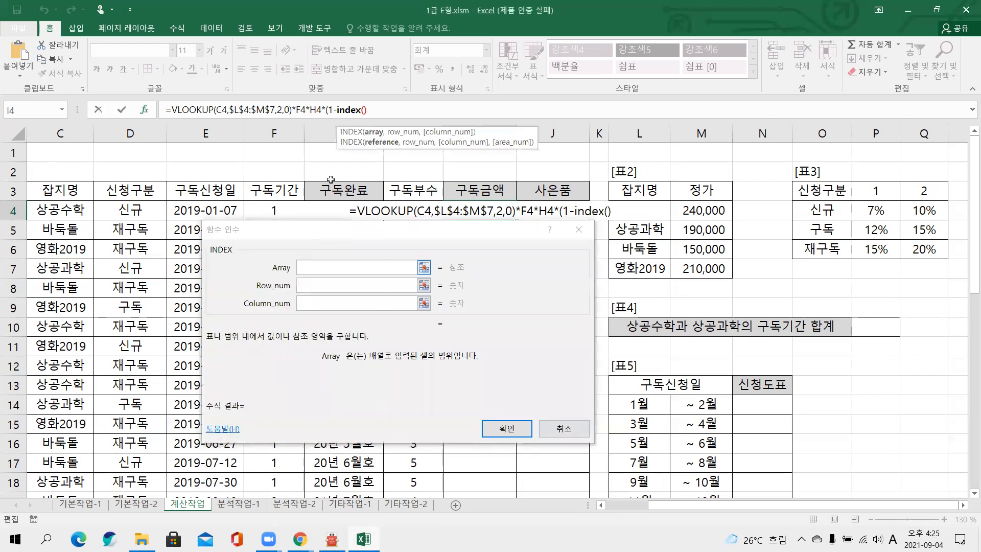
{"action": "left_click", "coordinate": [374, 109]}
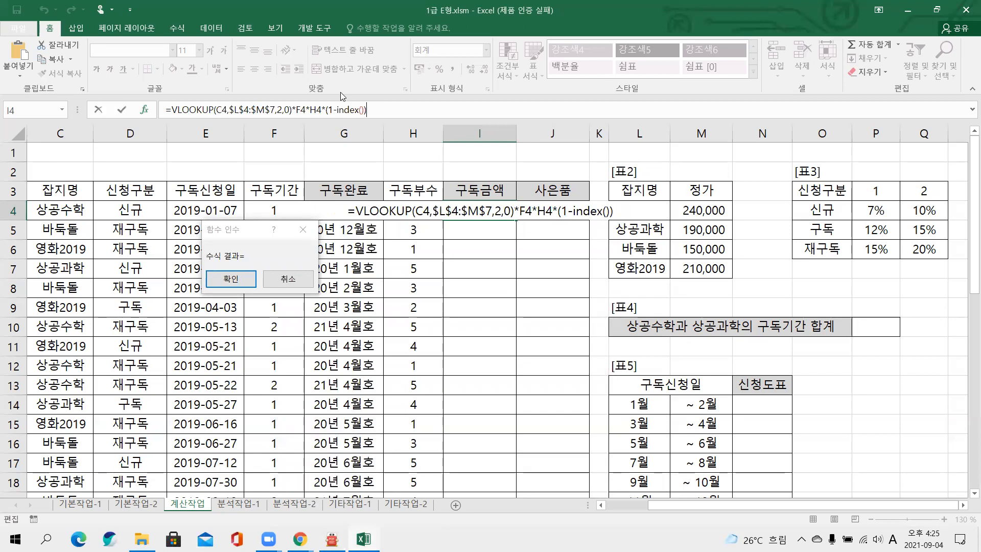
{"action": "left_click", "coordinate": [363, 109]}
{"action": "left_click_drag", "start_coordinate": [377, 235], "coordinate": [466, 240]}
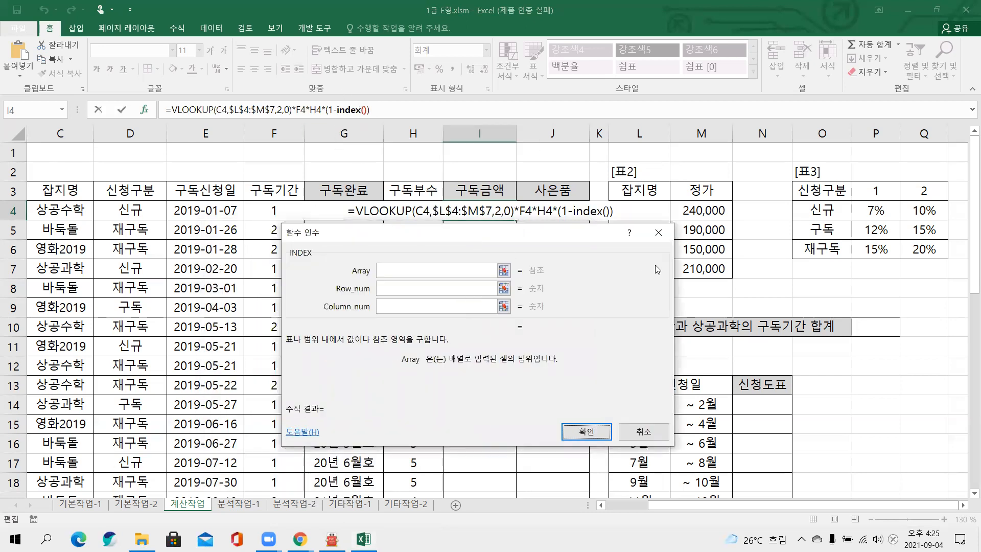
{"action": "left_click_drag", "start_coordinate": [579, 246], "coordinate": [762, 250]}
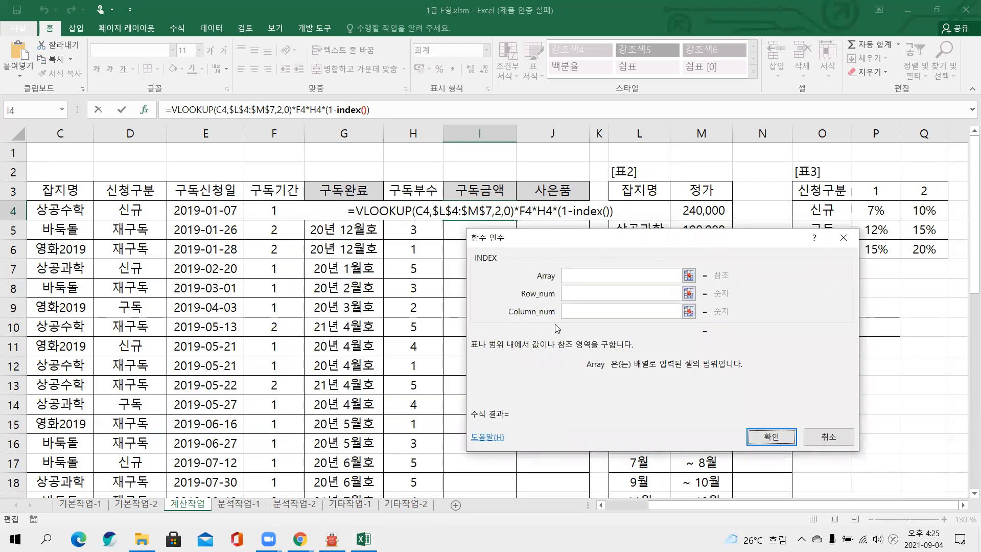
Step: Set the INDEX array to the discount rates of 표3 as the absolute range $P$4:$Q$6
{"action": "left_click", "coordinate": [576, 278]}
{"action": "left_click", "coordinate": [861, 209]}
{"action": "left_click_drag", "start_coordinate": [862, 209], "coordinate": [898, 260]}
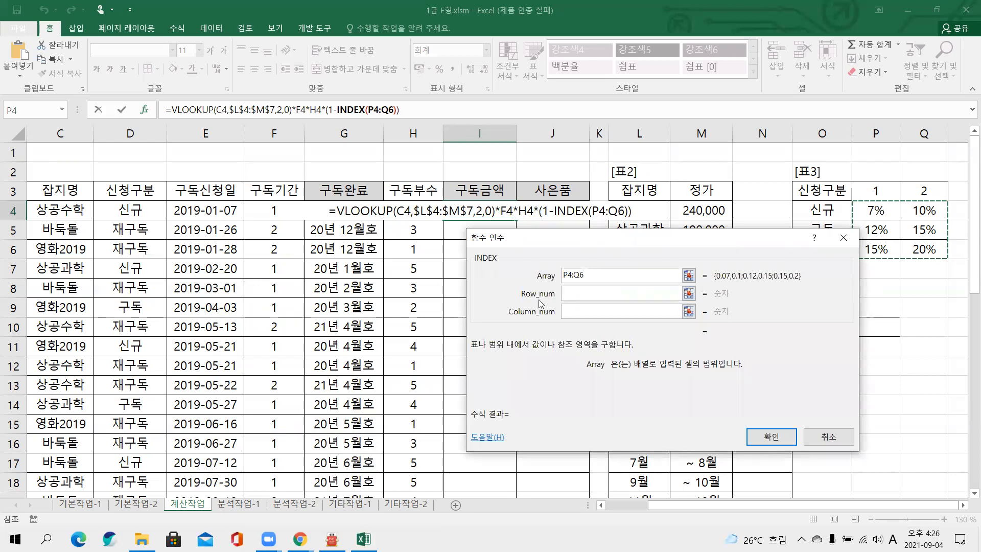
{"action": "key", "text": "F4"}
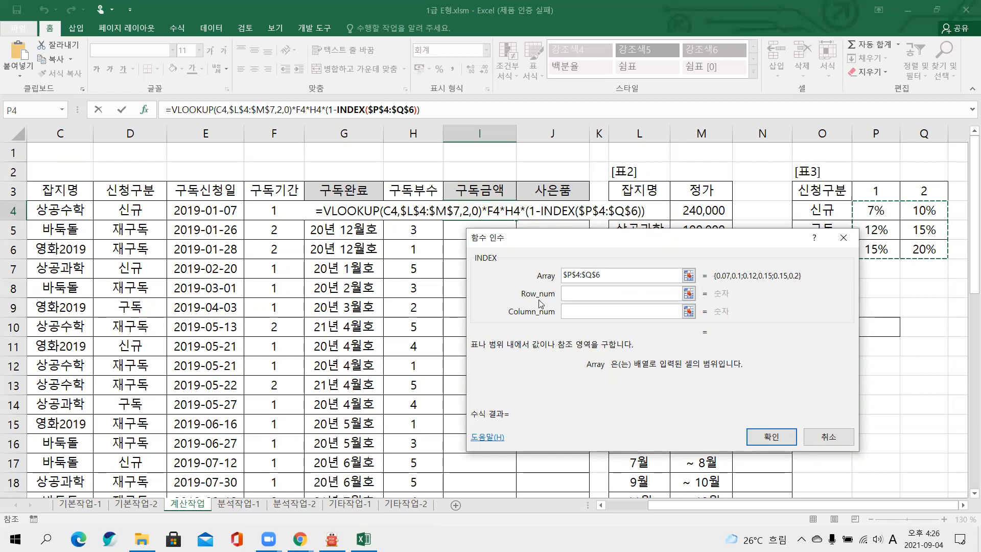
Step: Set the INDEX column number to the subscription period in cell F4
{"action": "left_click", "coordinate": [570, 297]}
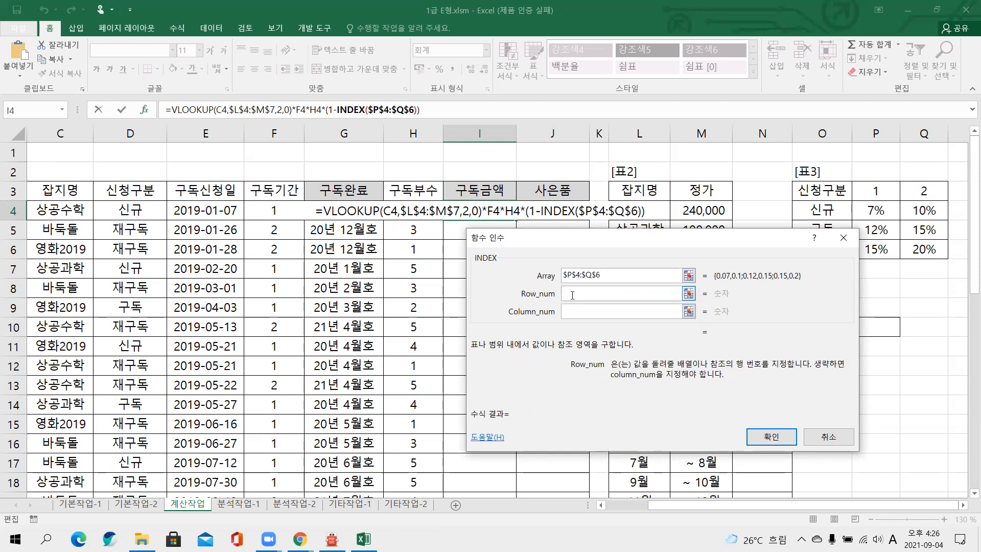
{"action": "left_click_drag", "start_coordinate": [638, 244], "coordinate": [573, 186]}
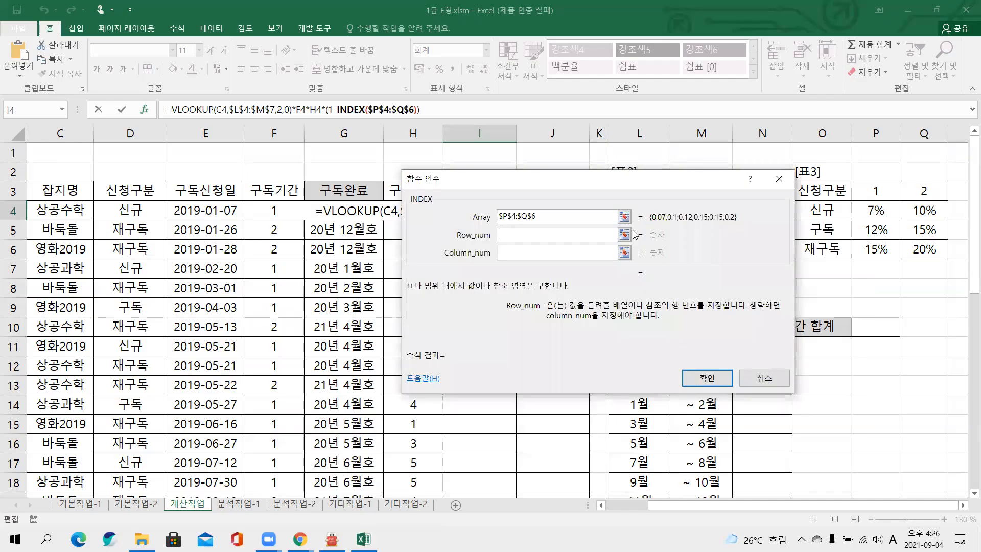
{"action": "left_click", "coordinate": [507, 253]}
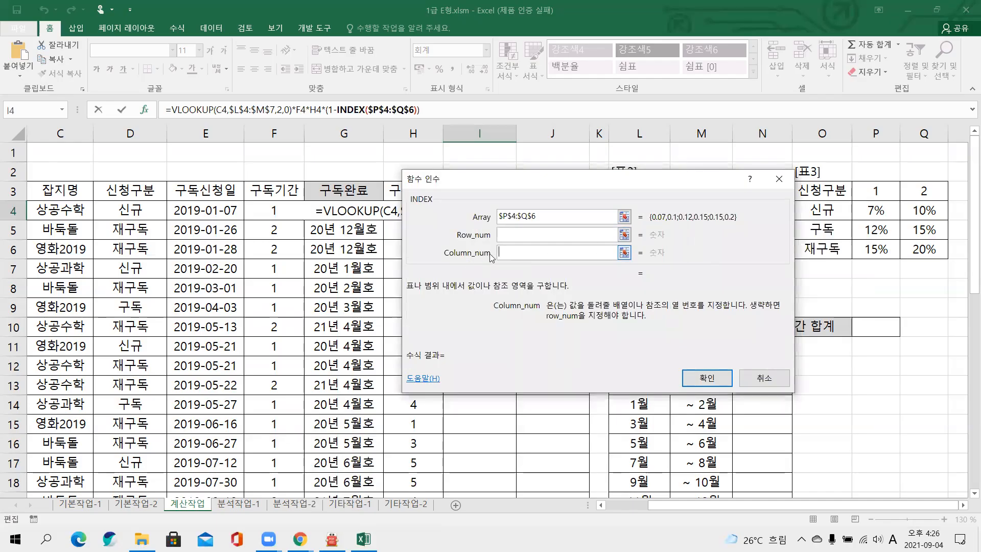
{"action": "left_click_drag", "start_coordinate": [468, 190], "coordinate": [451, 238]}
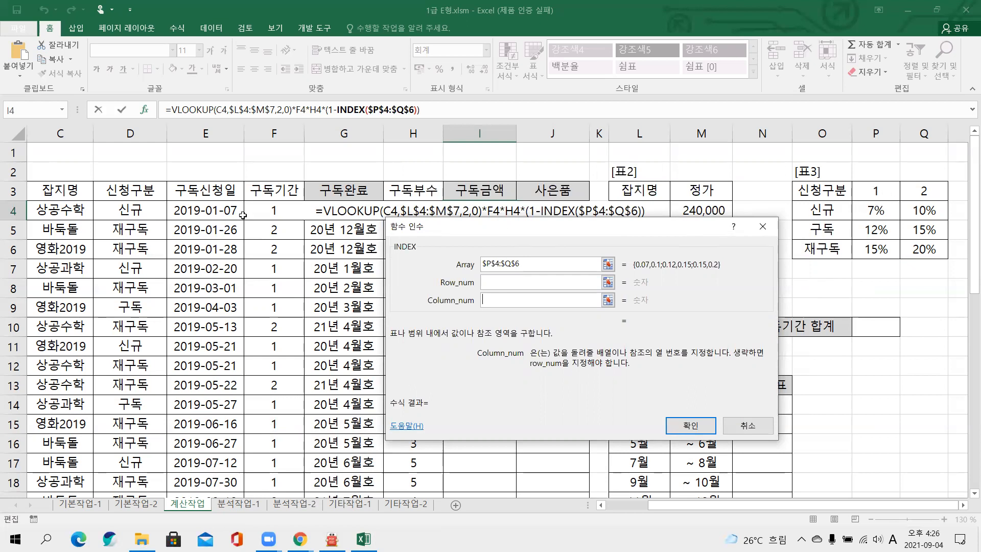
{"action": "left_click", "coordinate": [263, 211]}
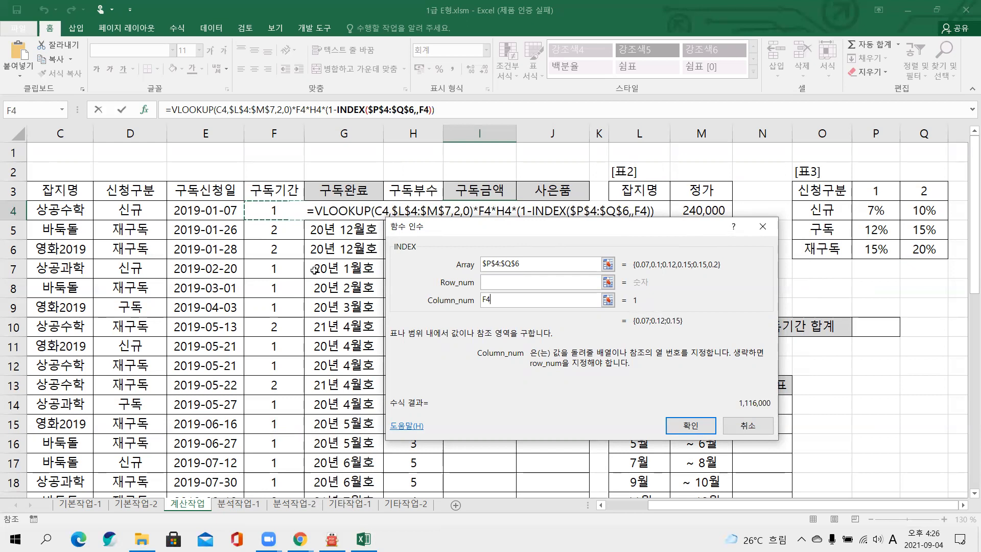
Step: Nest match() as the INDEX row number and open the function arguments of MATCH
{"action": "left_click", "coordinate": [505, 285]}
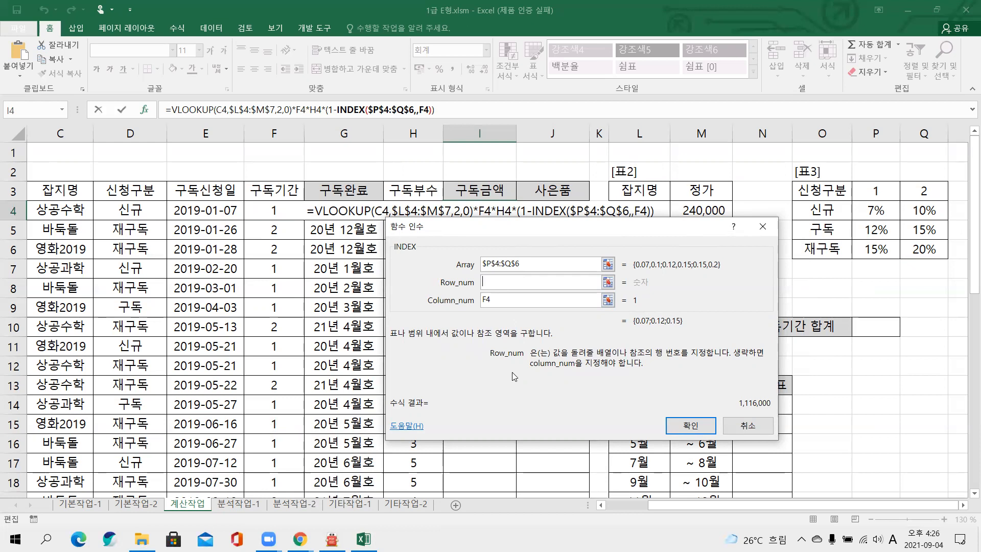
{"action": "type", "text": "ma"}
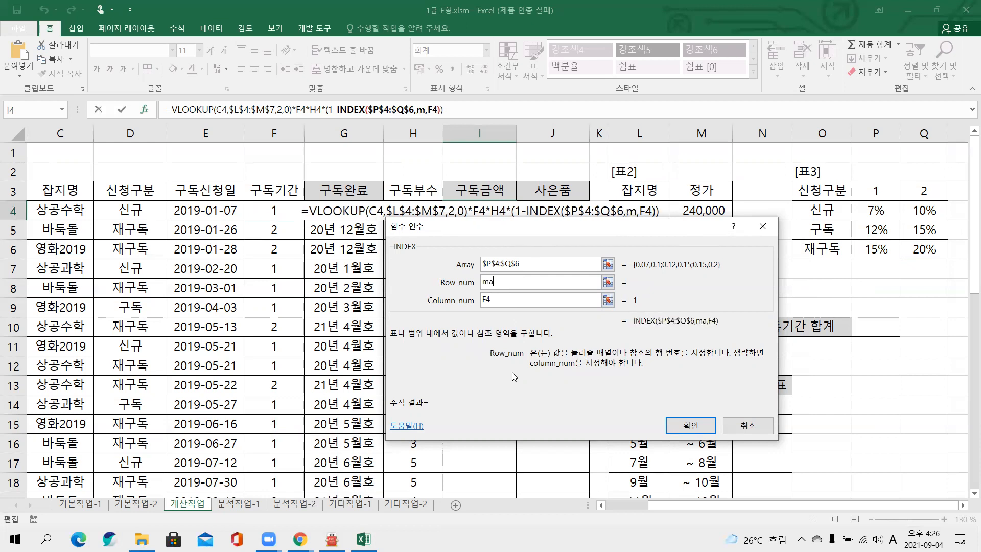
{"action": "type", "text": "thc()"}
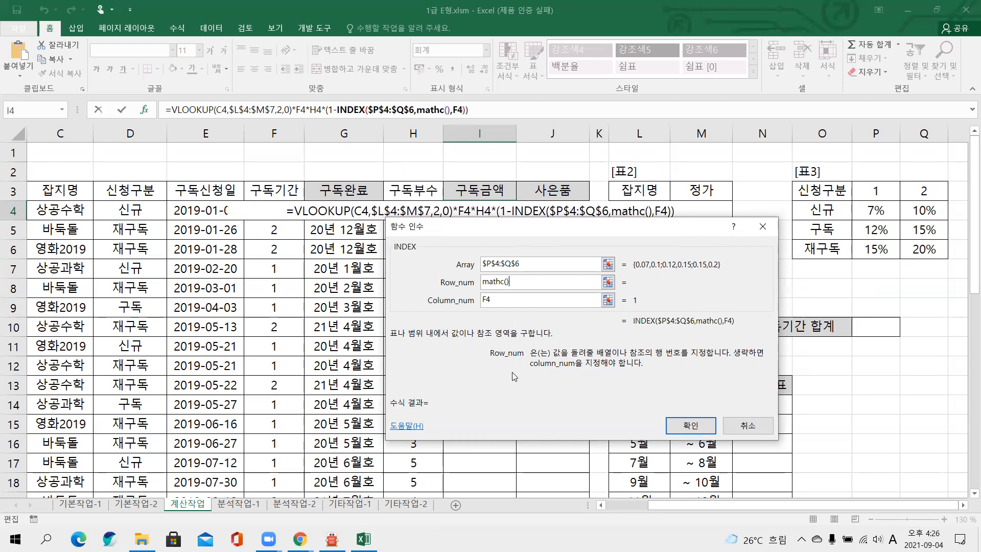
{"action": "key", "text": "BackSpace"}
{"action": "key", "text": "BackSpace"}
{"action": "key", "text": "BackSpace"}
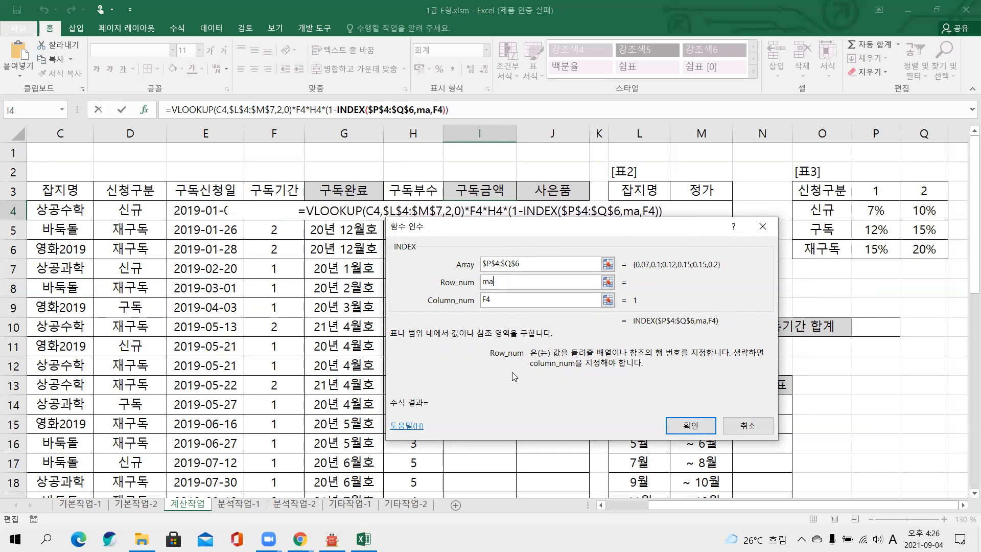
{"action": "type", "text": "h()"}
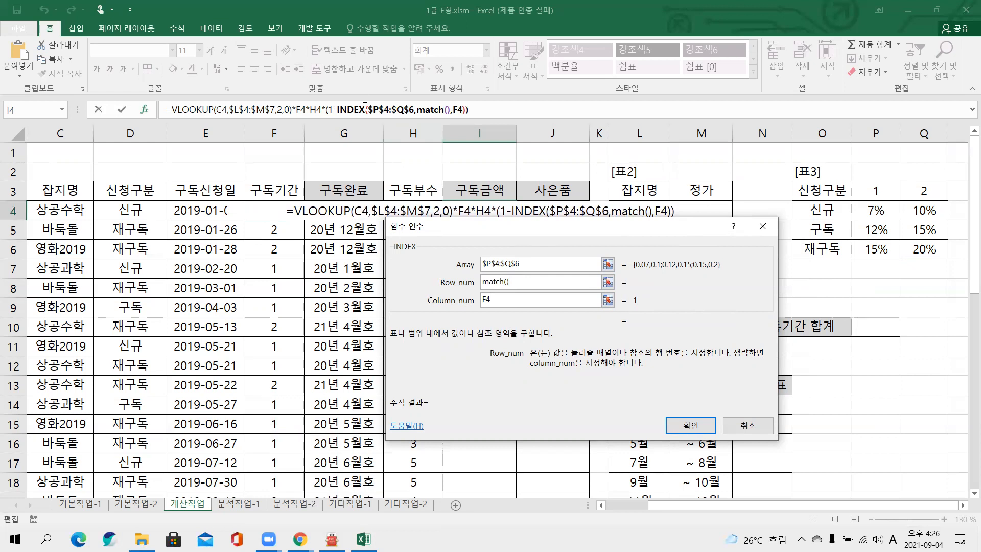
{"action": "left_click", "coordinate": [447, 109]}
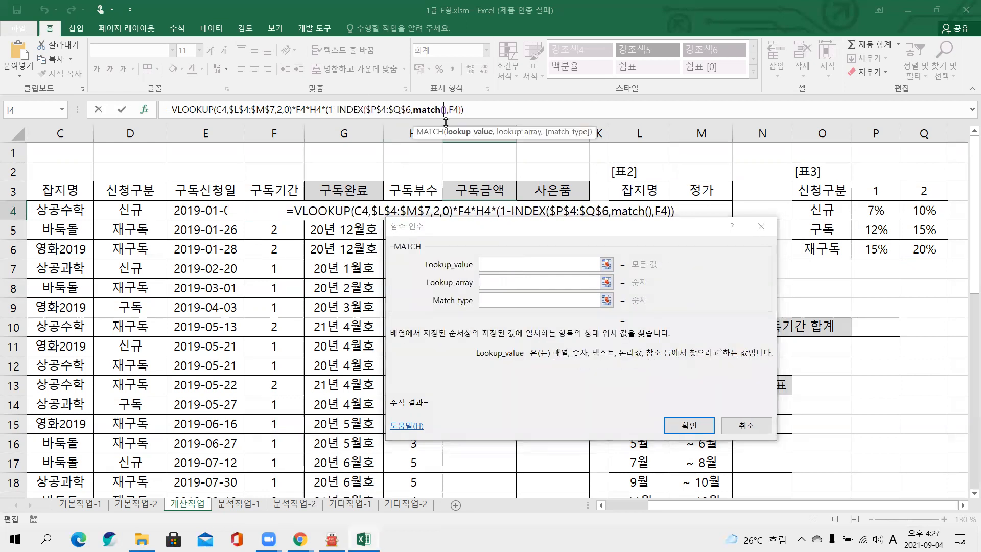
Step: Set the MATCH lookup value to D4, the lookup array to $O$4:$O$6 and the match type to 0
{"action": "left_click", "coordinate": [134, 209]}
{"action": "left_click", "coordinate": [490, 283]}
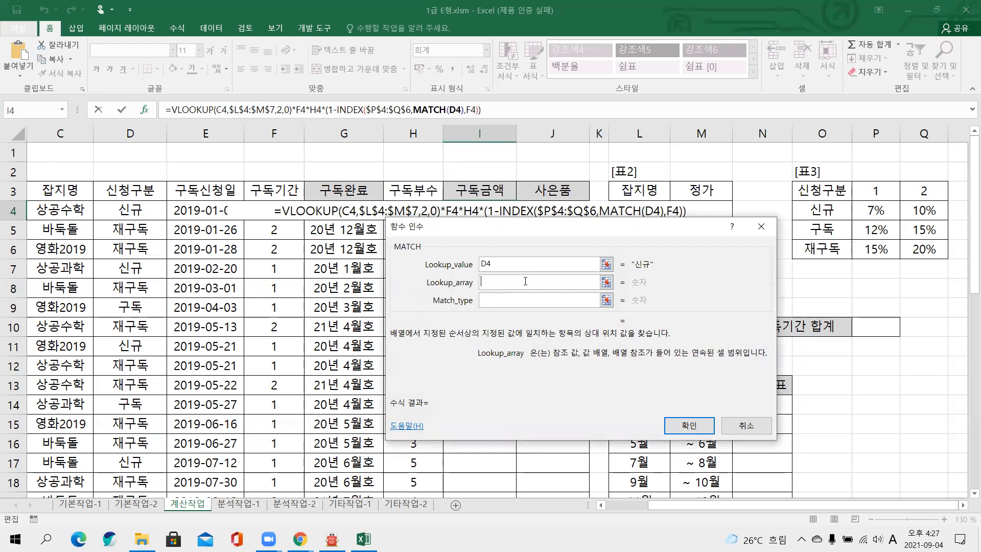
{"action": "left_click_drag", "start_coordinate": [816, 212], "coordinate": [817, 249]}
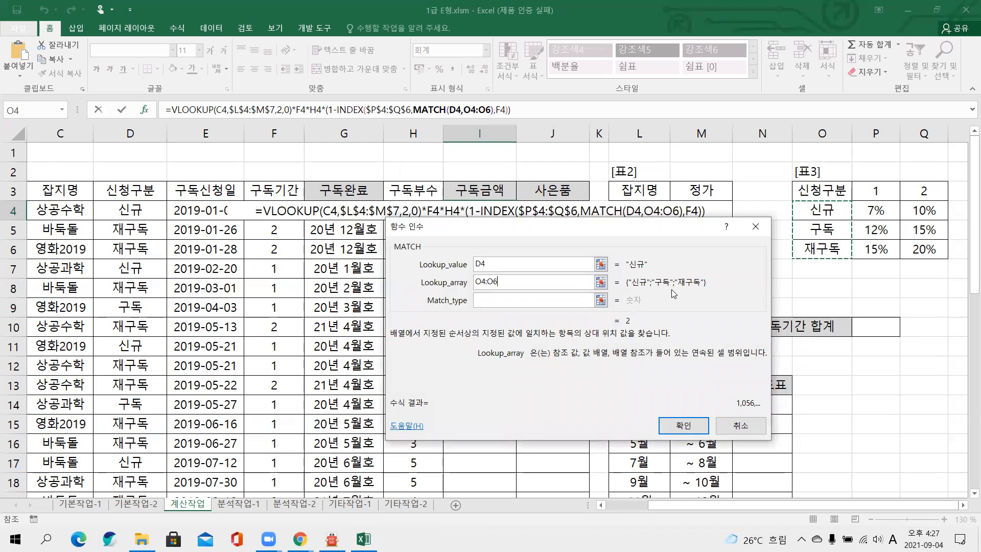
{"action": "key", "text": "F4"}
{"action": "left_click", "coordinate": [591, 297]}
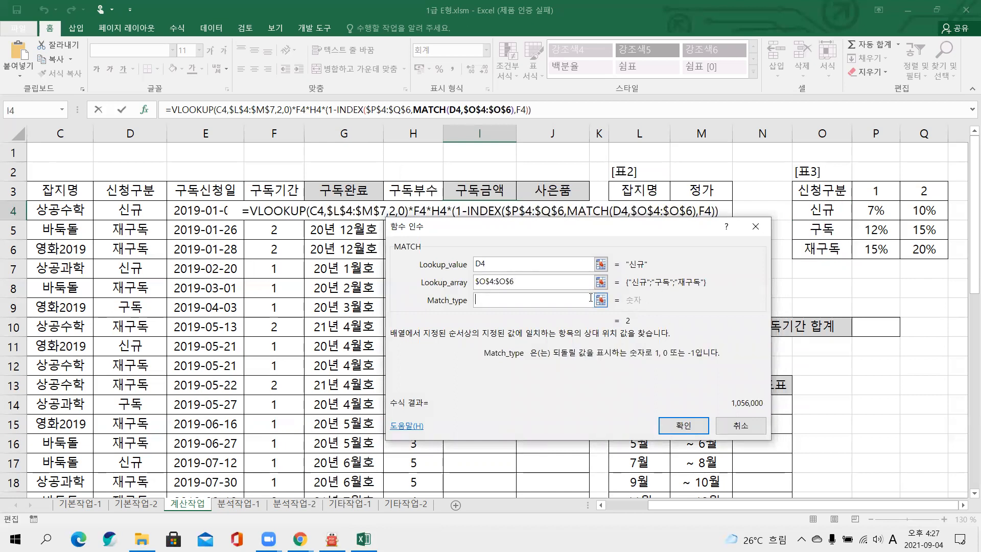
{"action": "type", "text": "0"}
{"action": "left_click_drag", "start_coordinate": [512, 235], "coordinate": [466, 135]}
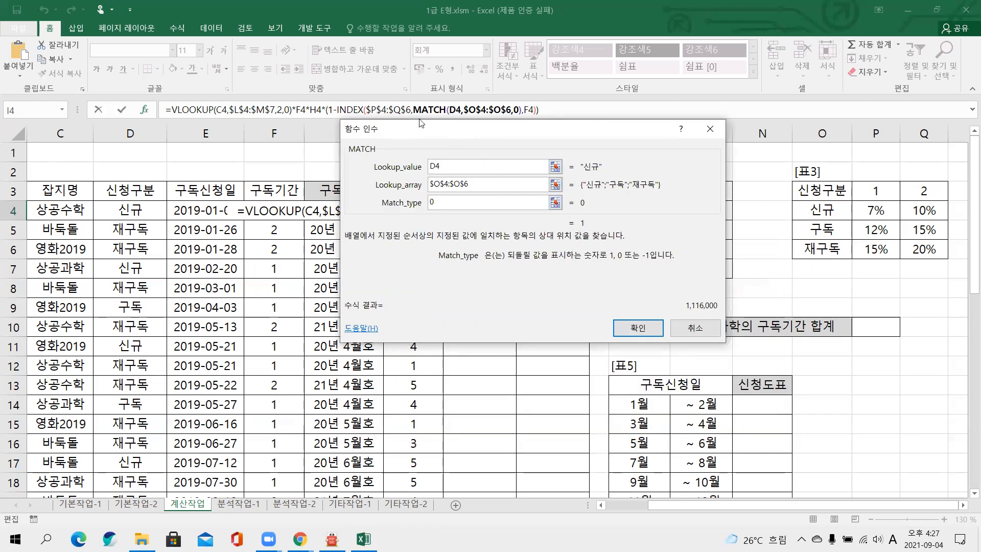
Step: Review the INDEX and VLOOKUP arguments, enter the formula in I4 and fill it down the 구독금액 column
{"action": "left_click", "coordinate": [359, 109]}
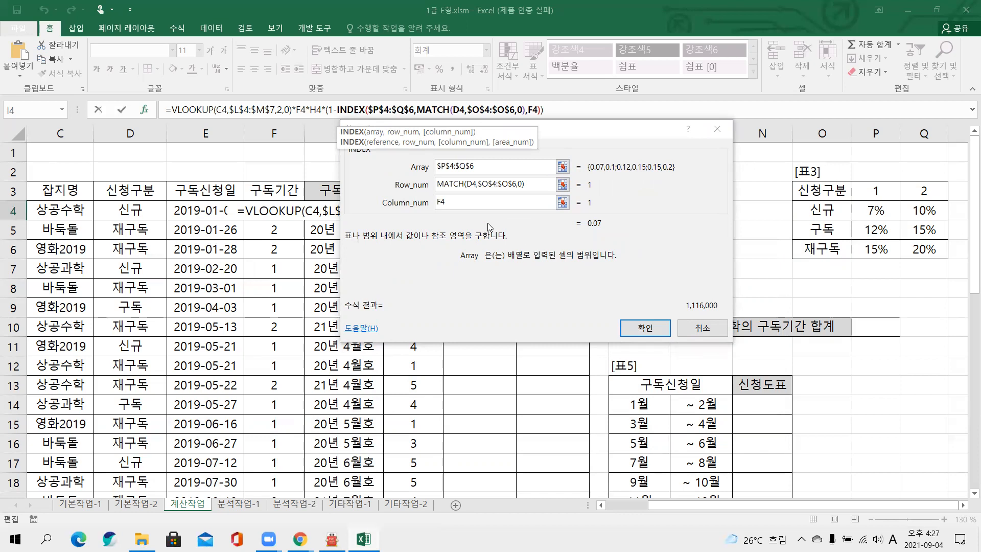
{"action": "left_click", "coordinate": [202, 110]}
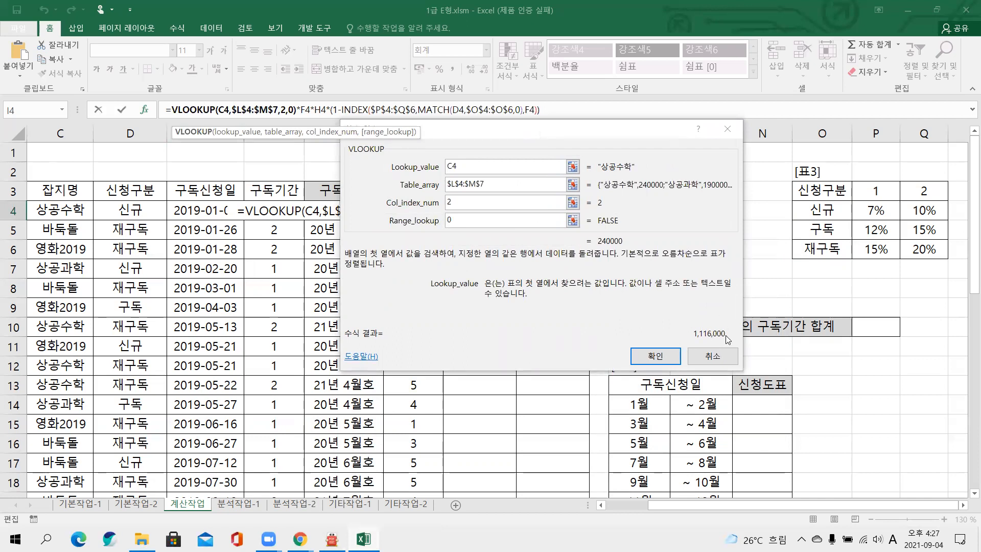
{"action": "left_click", "coordinate": [657, 358]}
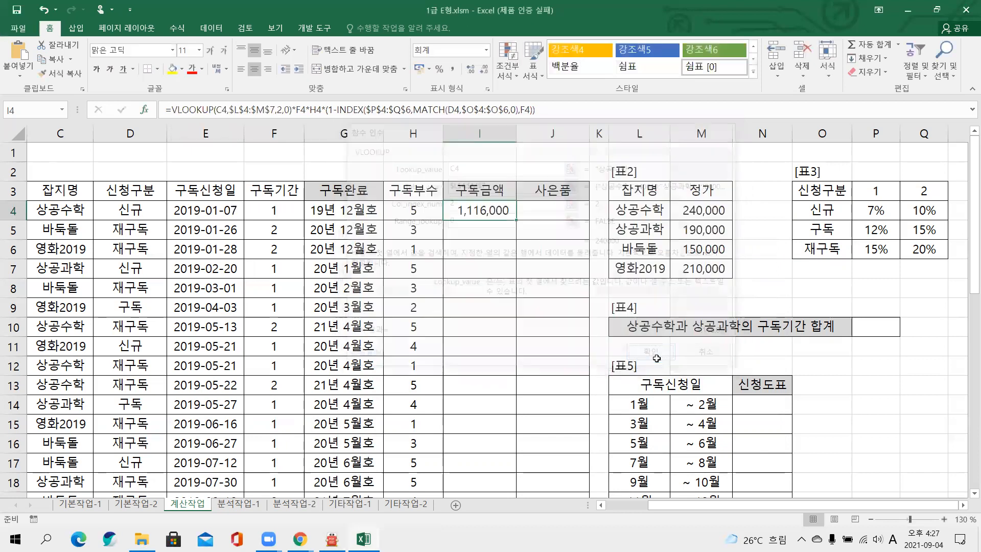
{"action": "double_click", "coordinate": [516, 219]}
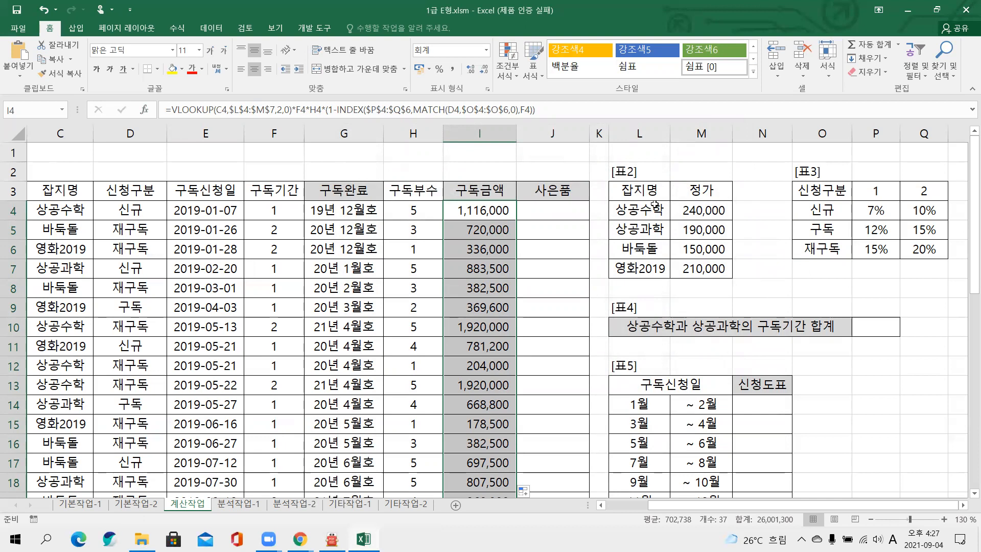
Step: Enter the text '=index( in cell L8 below 표2
{"action": "left_click", "coordinate": [654, 287]}
{"action": "type", "text": "=in"}
{"action": "key", "text": "BackSpace"}
{"action": "key", "text": "BackSpace"}
{"action": "key", "text": "BackSpace"}
{"action": "type", "text": "'"}
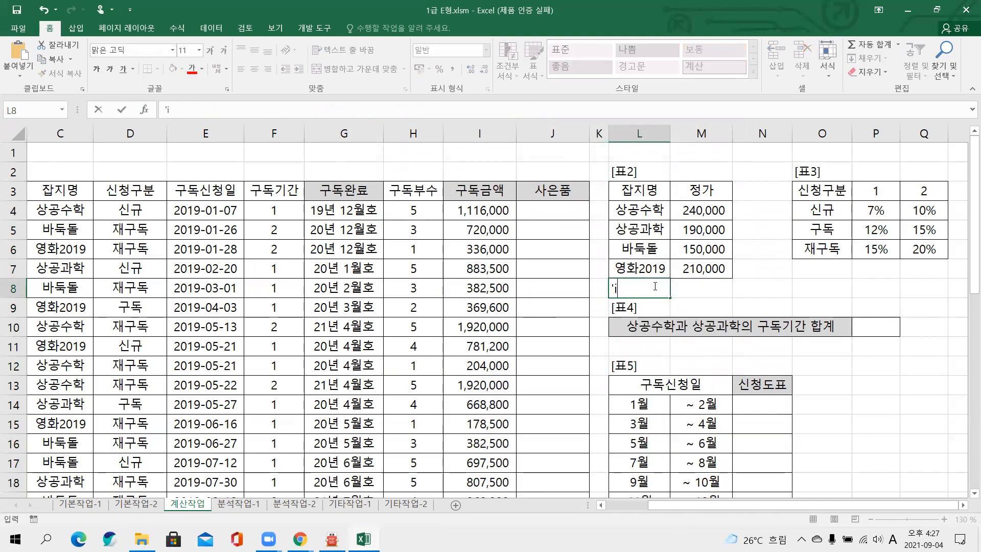
{"action": "type", "text": "=index("}
{"action": "left_click_drag", "start_coordinate": [689, 213], "coordinate": [690, 264]}
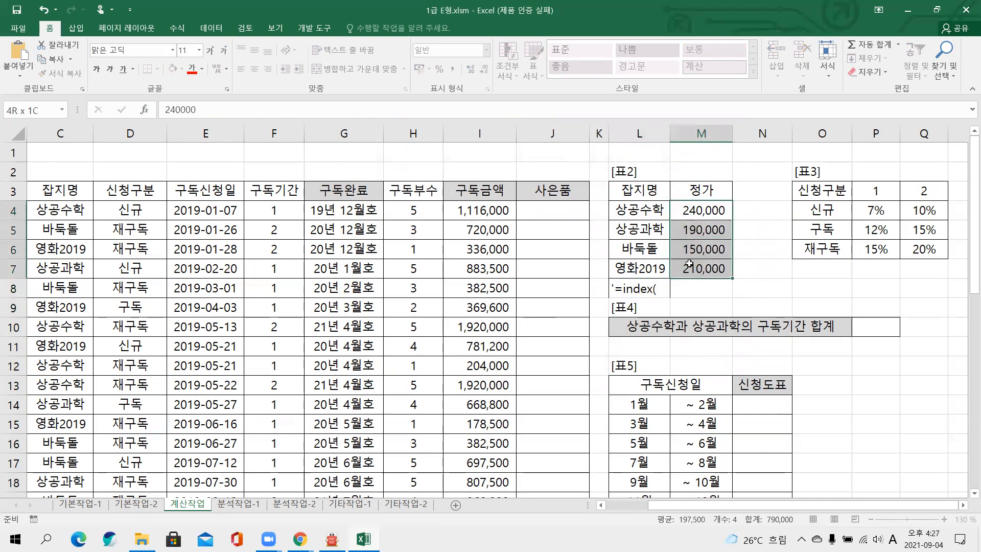
Step: Remove the leading apostrophe in L8 and give INDEX the absolute price range $M$4:$M$7 as its array
{"action": "double_click", "coordinate": [620, 289]}
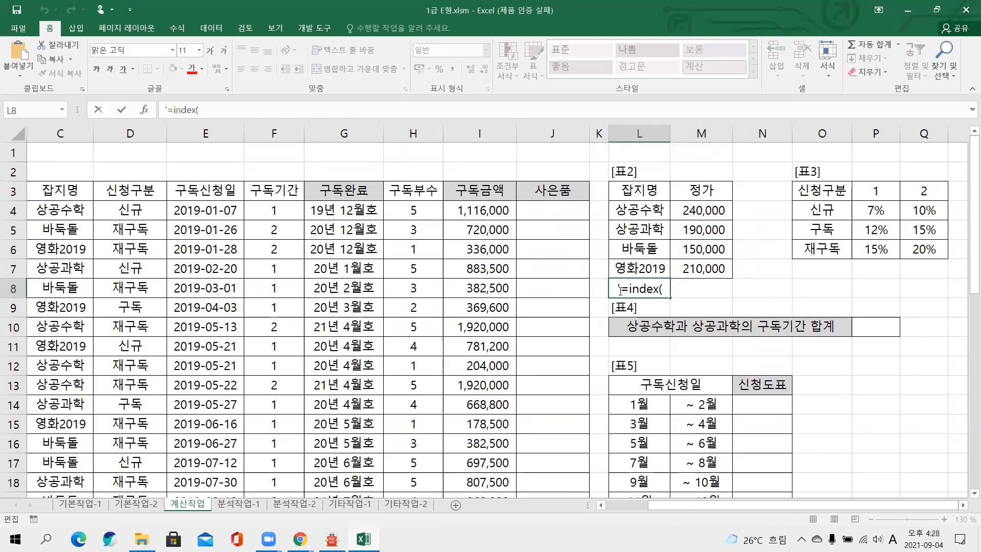
{"action": "key", "text": "BackSpace"}
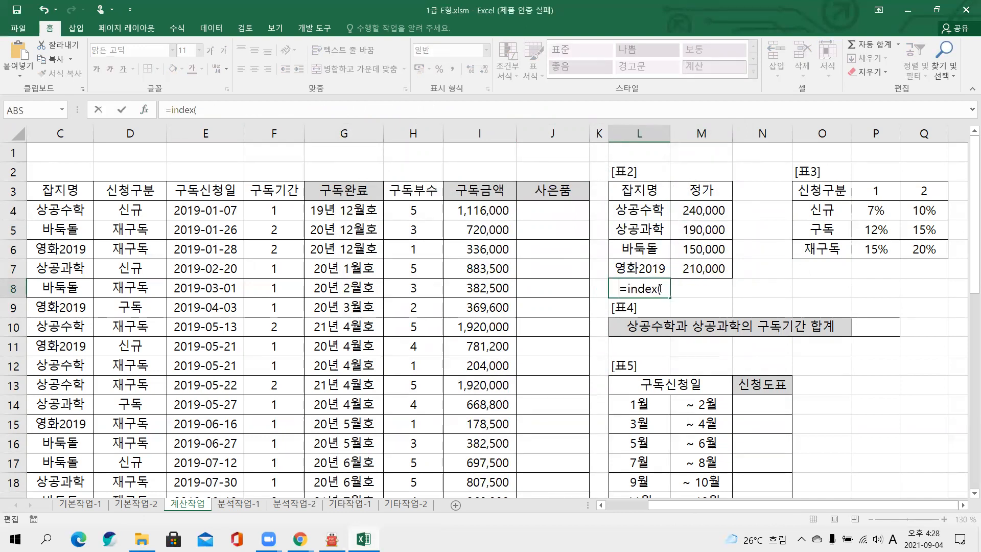
{"action": "left_click_drag", "start_coordinate": [698, 211], "coordinate": [700, 261]}
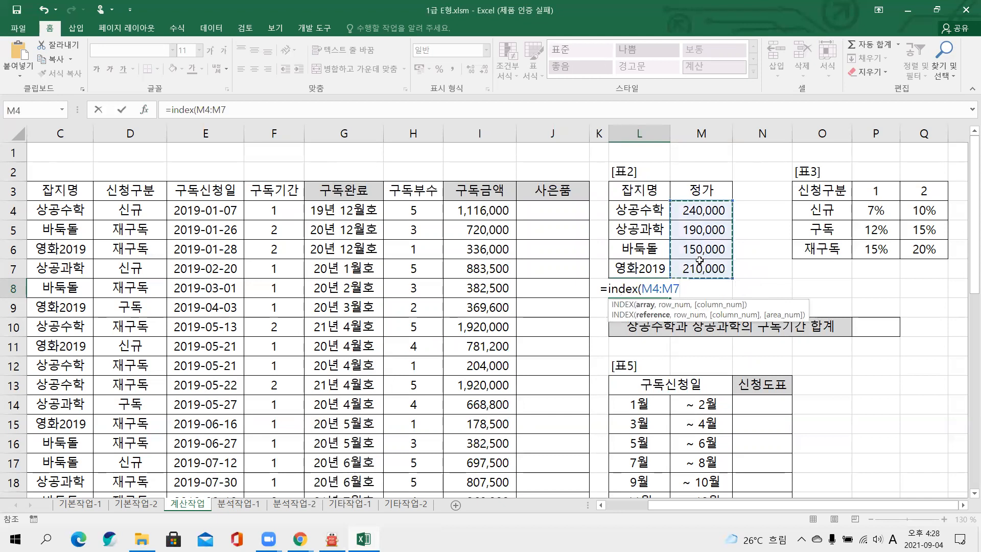
{"action": "key", "text": "F4"}
{"action": "type", "text": ","}
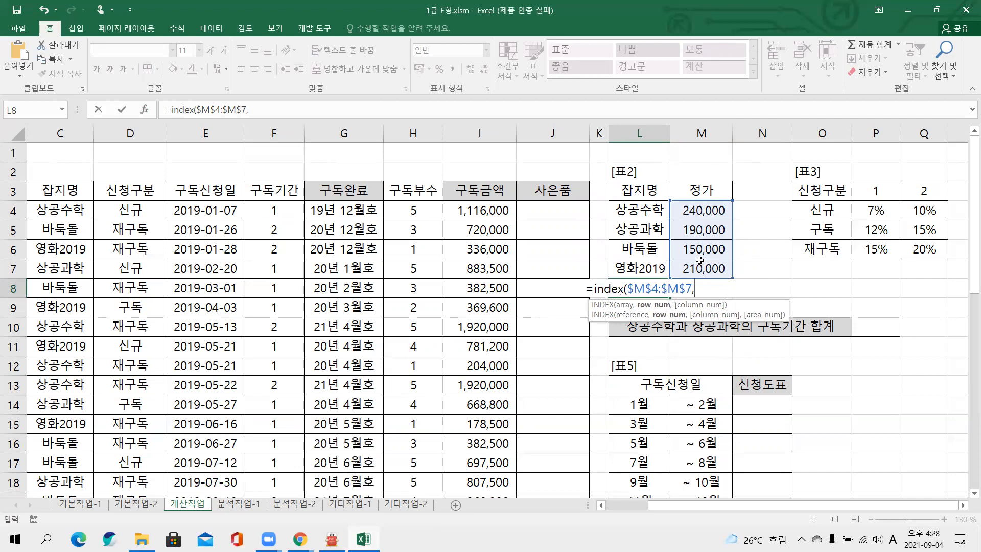
Step: Complete the L8 formula with match(C4,$L$4:$L$7,0) as the row number and 1 as the column number
{"action": "type", "text": "match("}
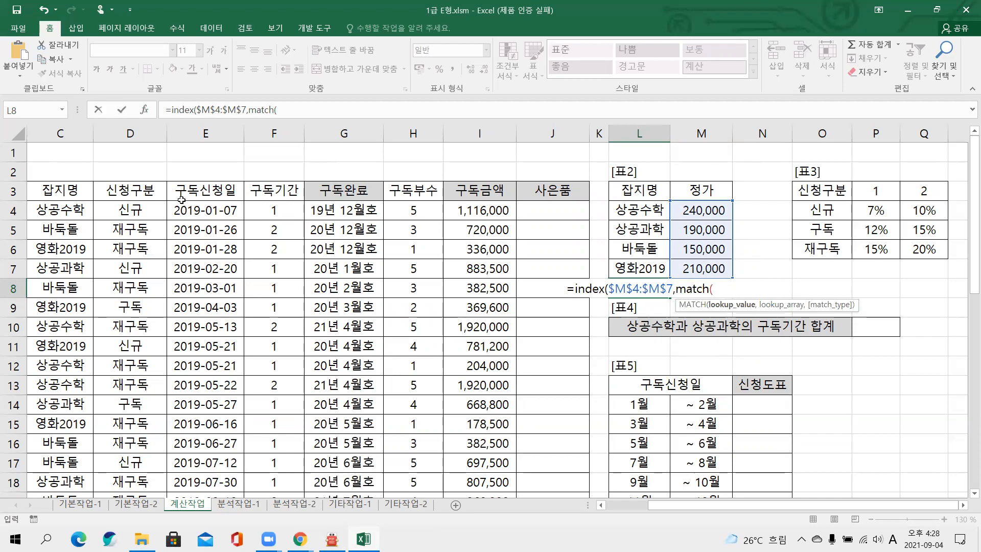
{"action": "left_click", "coordinate": [74, 210]}
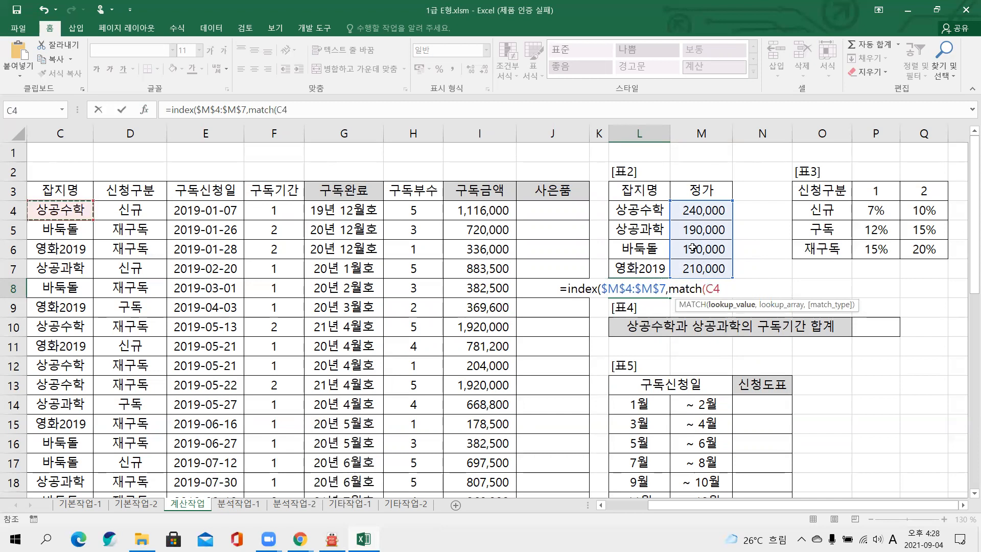
{"action": "type", "text": ","}
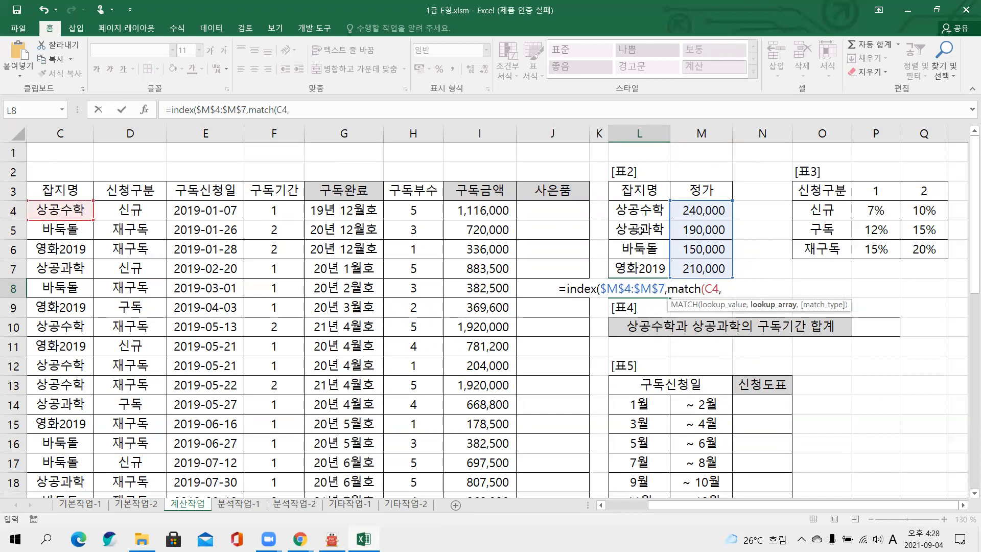
{"action": "left_click_drag", "start_coordinate": [634, 214], "coordinate": [641, 268]}
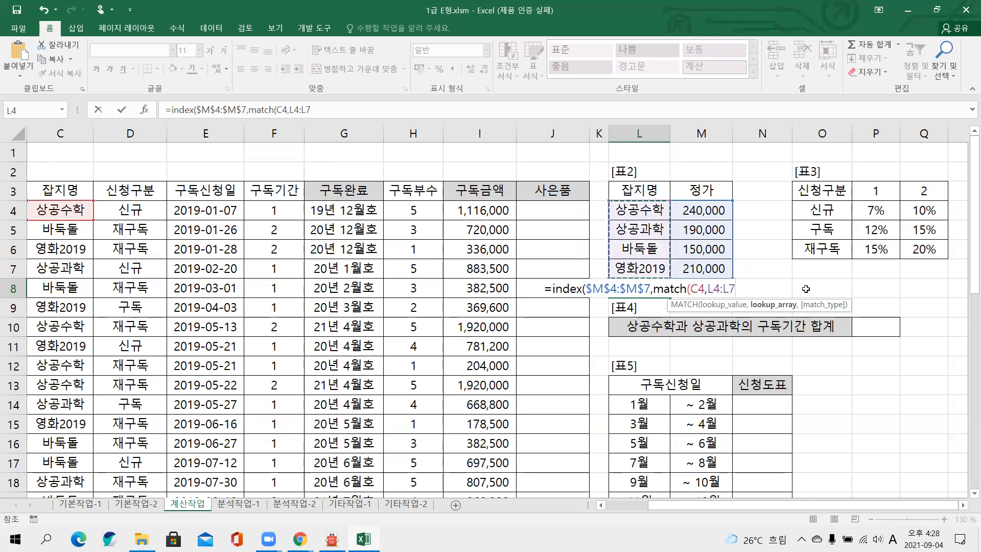
{"action": "key", "text": "F4"}
{"action": "type", "text": ",0"}
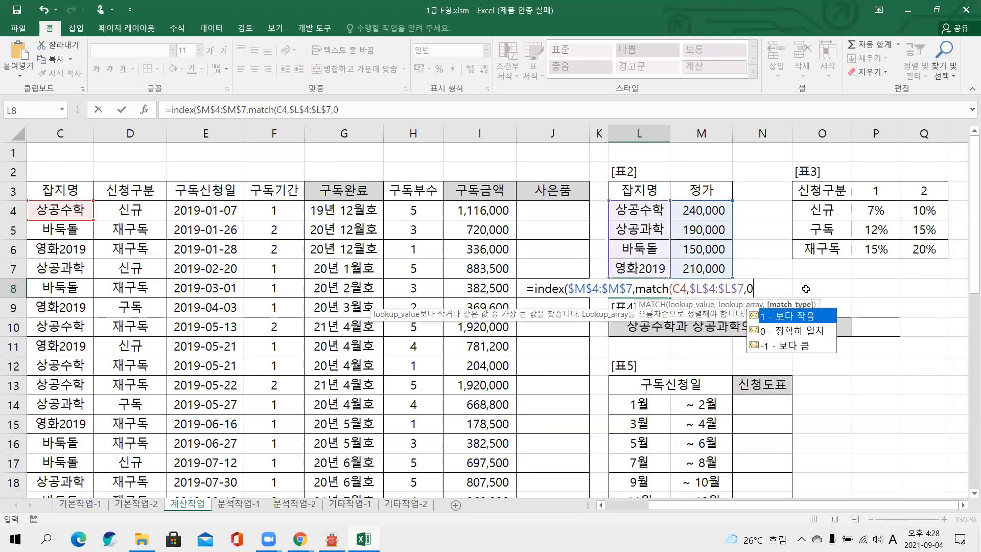
{"action": "type", "text": "),1)"}
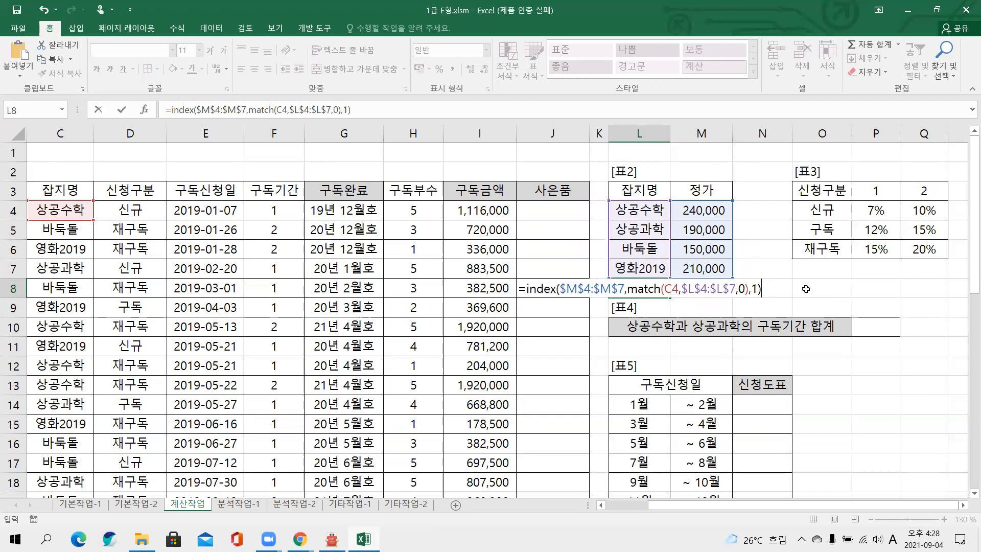
Step: Prefix the INDEX formula in L8 with an apostrophe and enter it as plain text
{"action": "left_click", "coordinate": [521, 289]}
{"action": "type", "text": "'"}
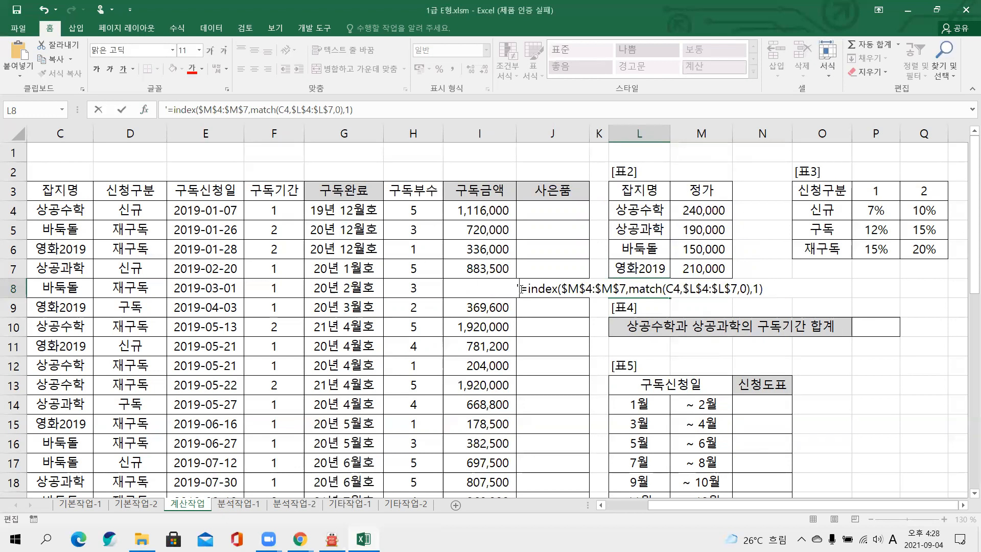
{"action": "key", "text": "Return"}
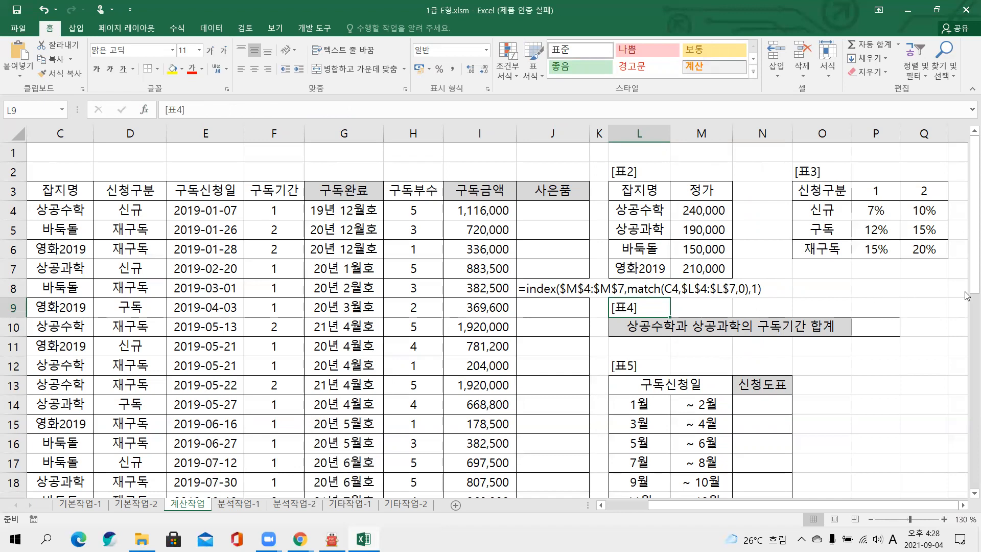
Step: Start a VLOOKUP formula in O8 with D4 as the lookup value and the absolute table range $O$4:$Q$6
{"action": "left_click", "coordinate": [817, 286]}
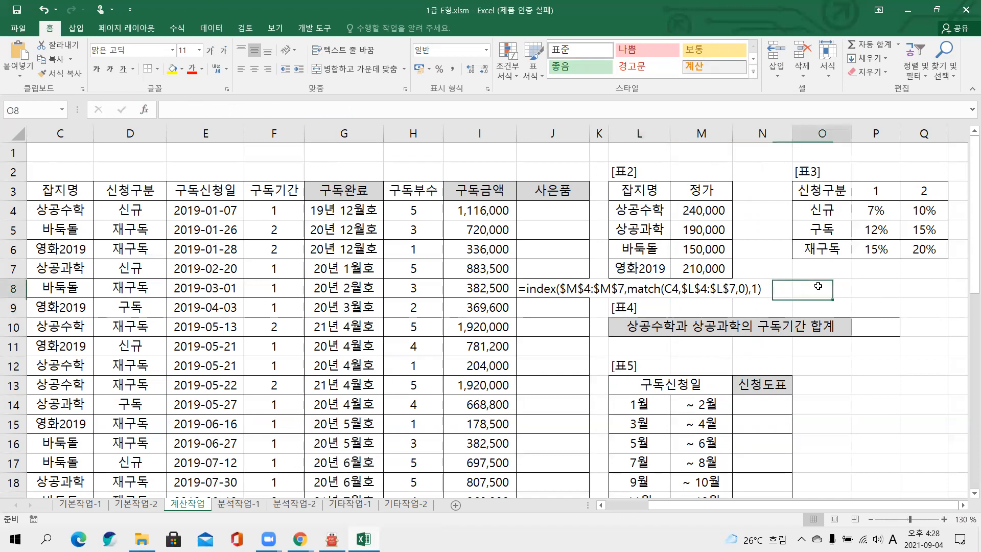
{"action": "type", "text": "=vl"}
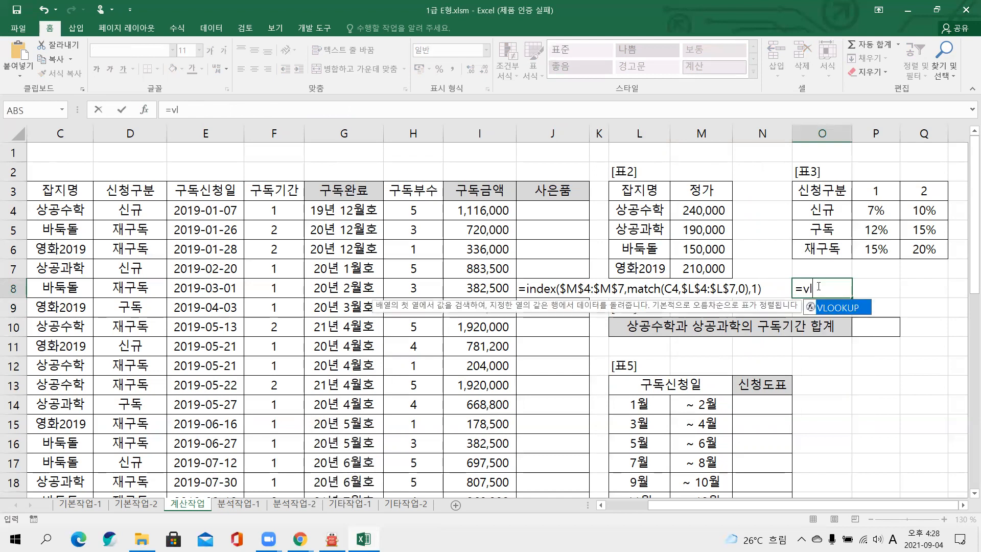
{"action": "type", "text": "ookup("}
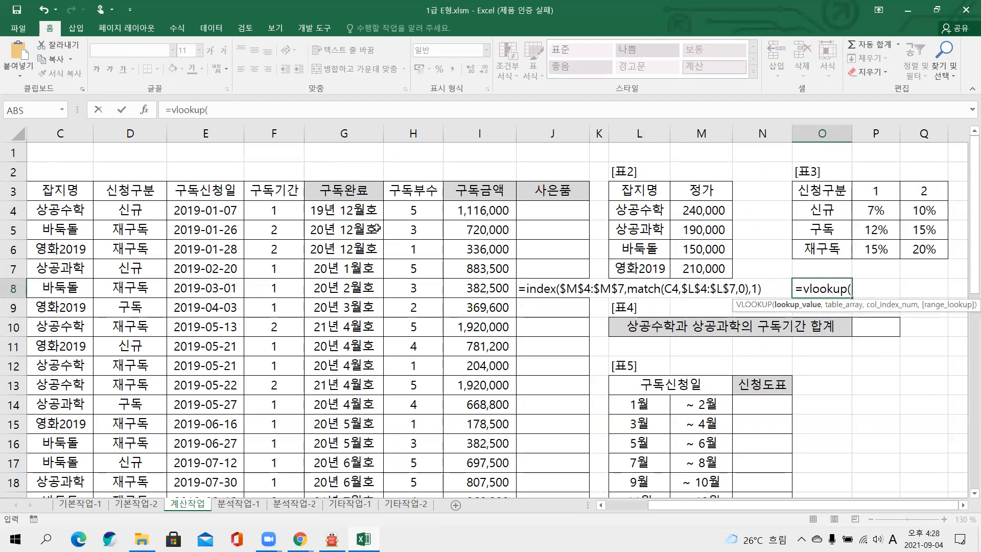
{"action": "left_click", "coordinate": [108, 210]}
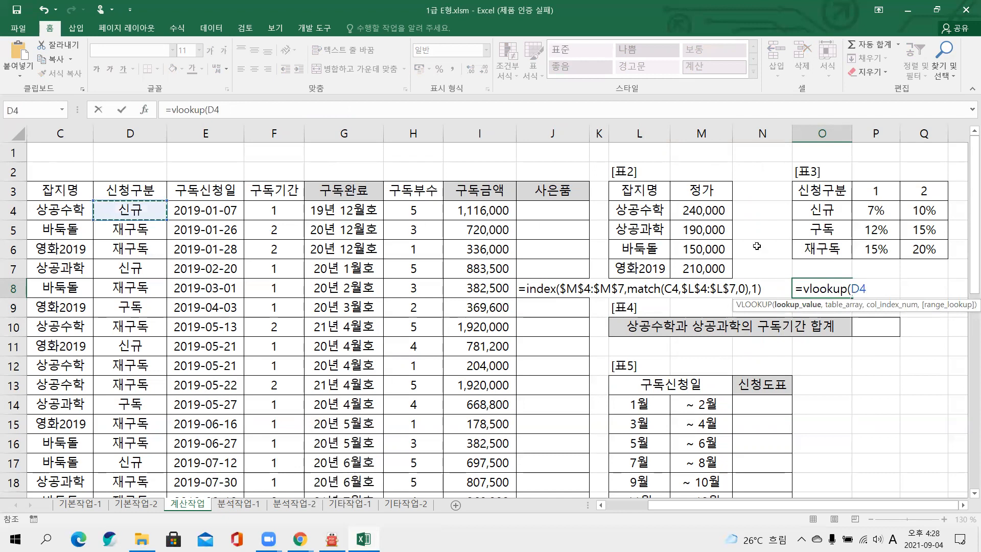
{"action": "type", "text": ","}
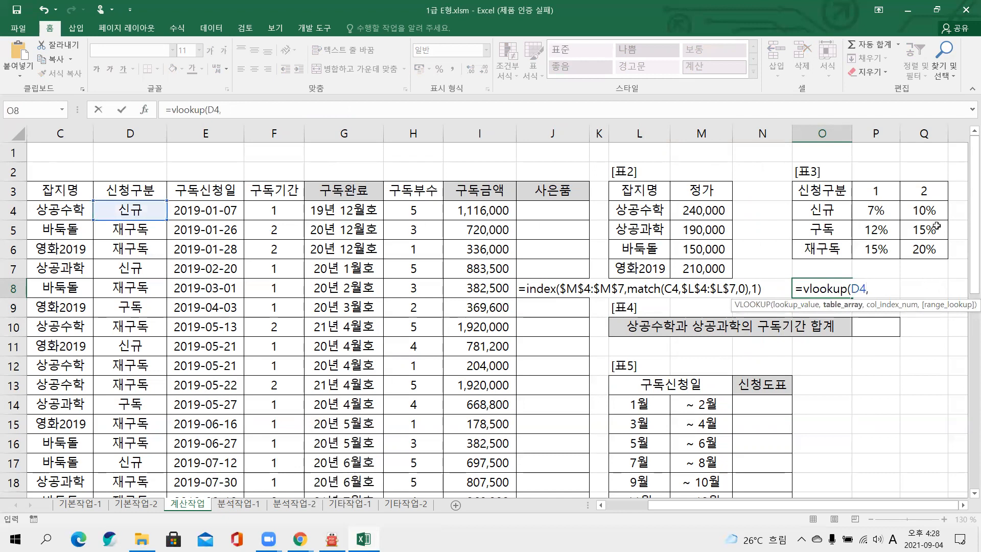
{"action": "left_click_drag", "start_coordinate": [829, 210], "coordinate": [908, 247]}
{"action": "key", "text": "F4"}
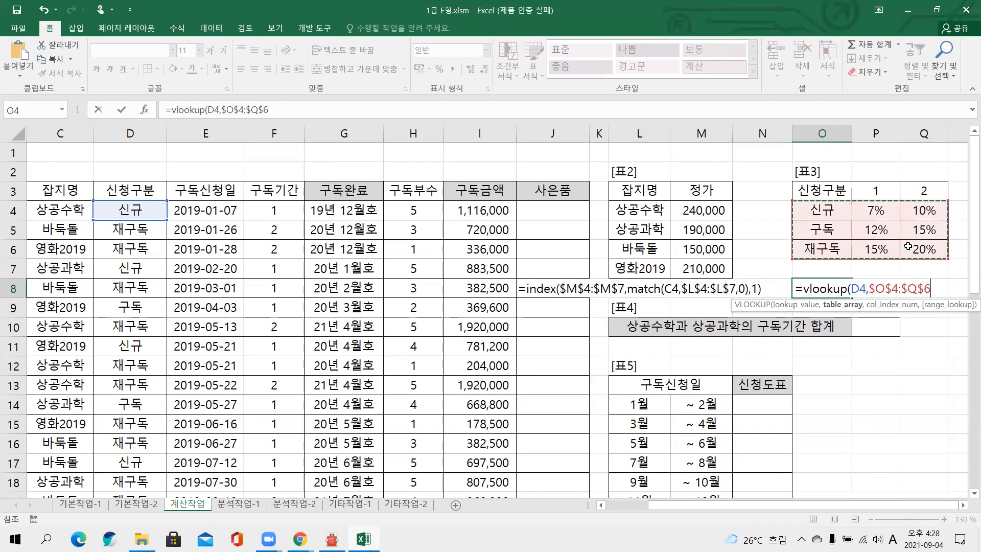
Step: Complete the VLOOKUP with column index F4+1 and match type 0, and enter it as plain text with a leading apostrophe
{"action": "type", "text": ","}
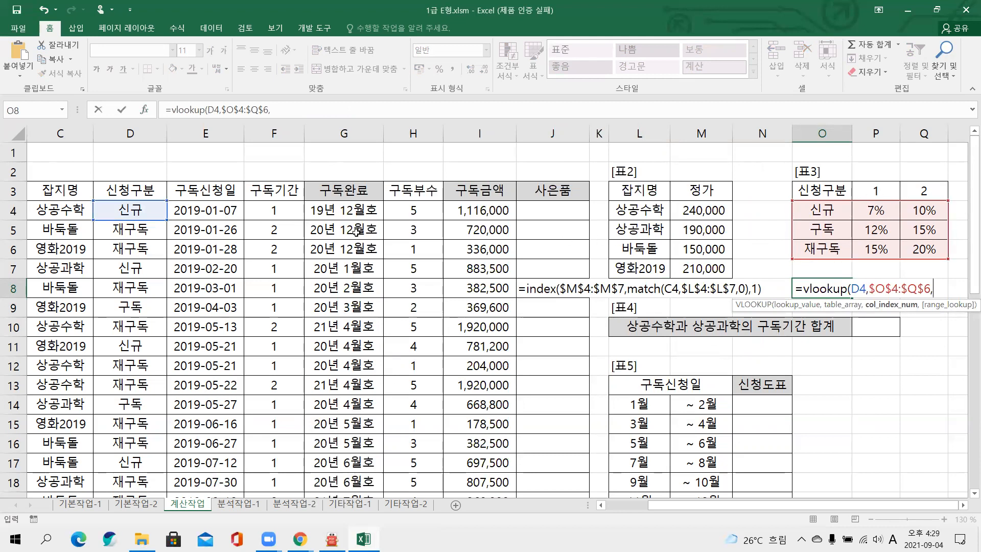
{"action": "left_click", "coordinate": [277, 214]}
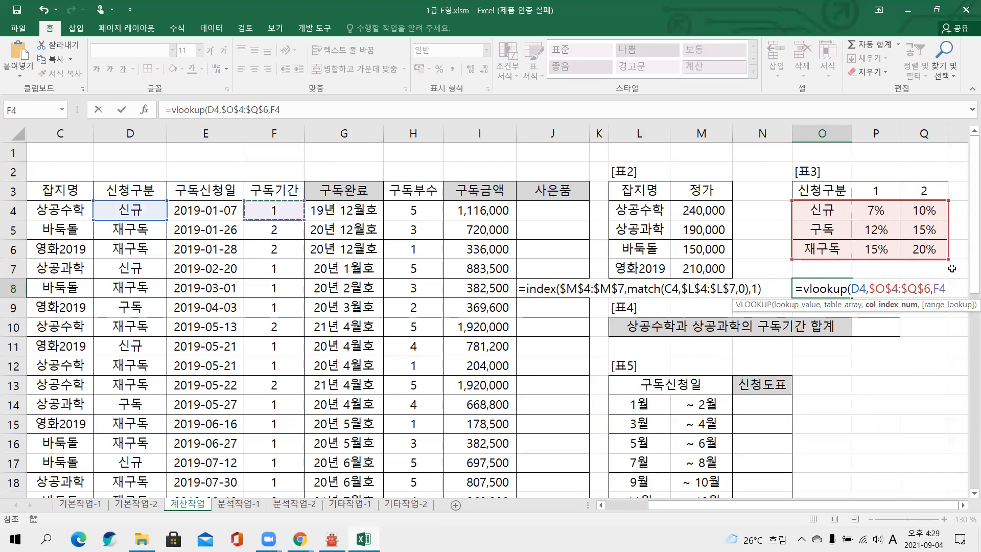
{"action": "type", "text": "+1"}
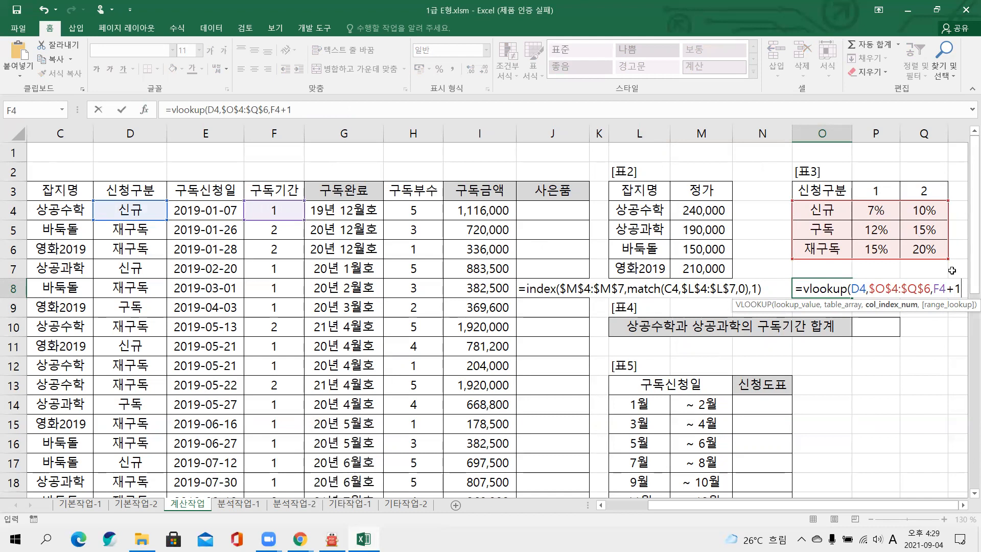
{"action": "type", "text": ",0)"}
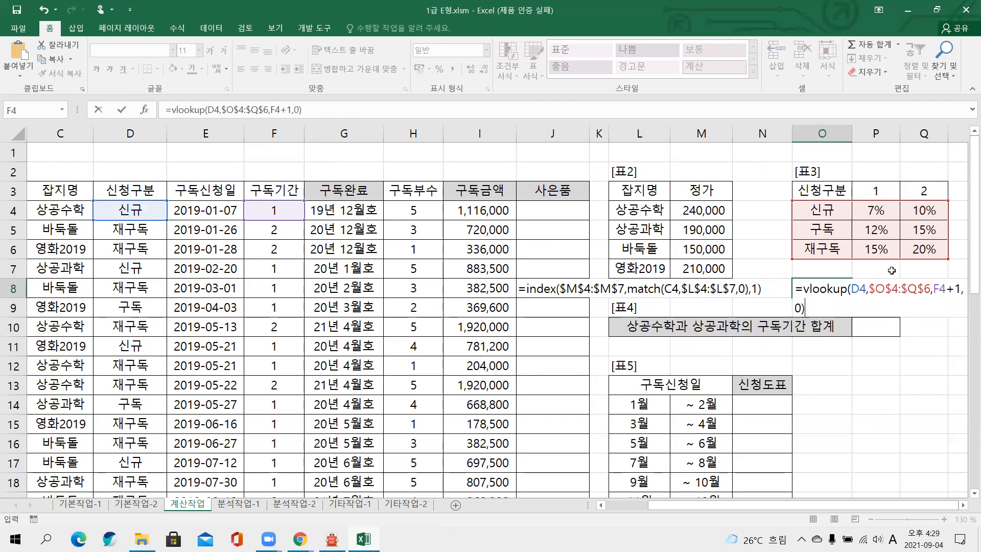
{"action": "left_click", "coordinate": [798, 293]}
{"action": "key", "text": "Return"}
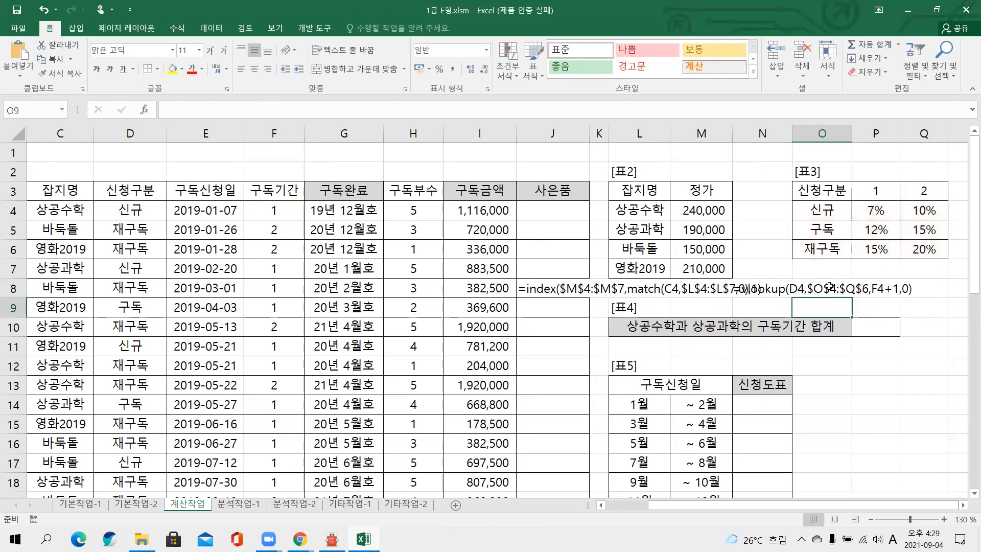
Step: Move the VLOOKUP note from O8 up to O7 so it clears the INDEX note in row 8
{"action": "left_click_drag", "start_coordinate": [831, 288], "coordinate": [909, 289]}
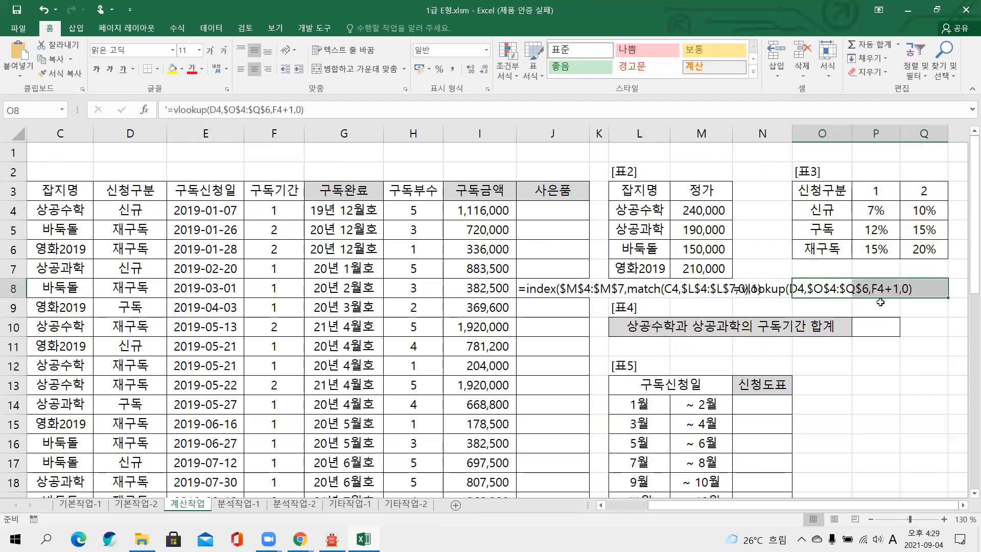
{"action": "left_click", "coordinate": [811, 289]}
{"action": "left_click_drag", "start_coordinate": [811, 288], "coordinate": [812, 269]}
{"action": "left_click", "coordinate": [844, 303]}
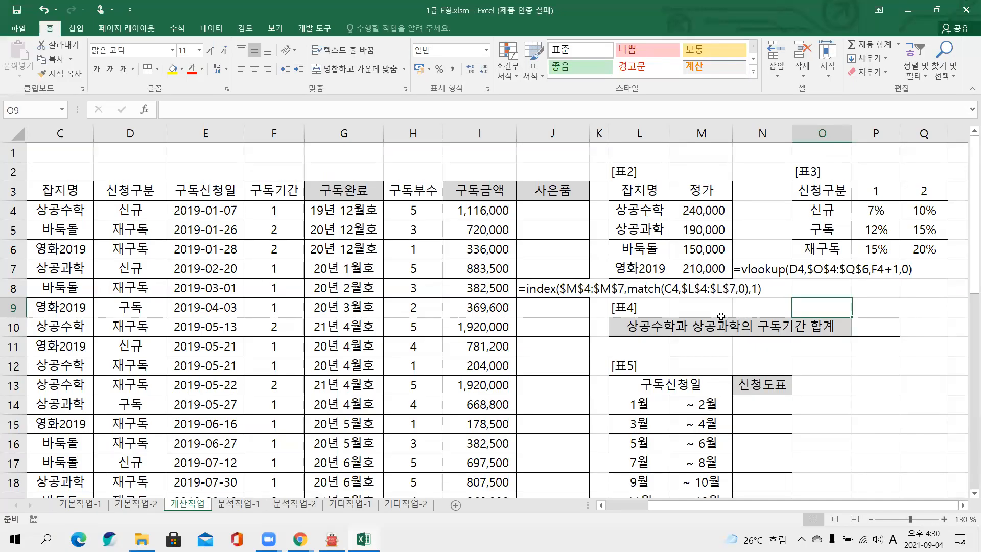
{"action": "left_click", "coordinate": [347, 331]}
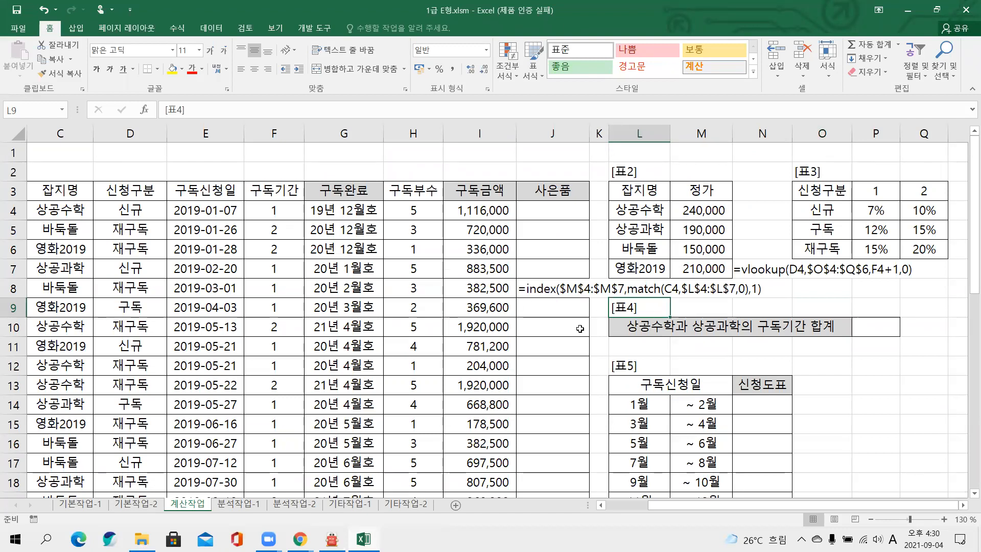
Step: Switch to the exam PDF and examine question 3's requirements for the user-defined function fn사은품
{"action": "key", "text": "alt+Tab"}
{"action": "scroll", "coordinate": [430, 333], "scroll_direction": "down", "scroll_amount": 3}
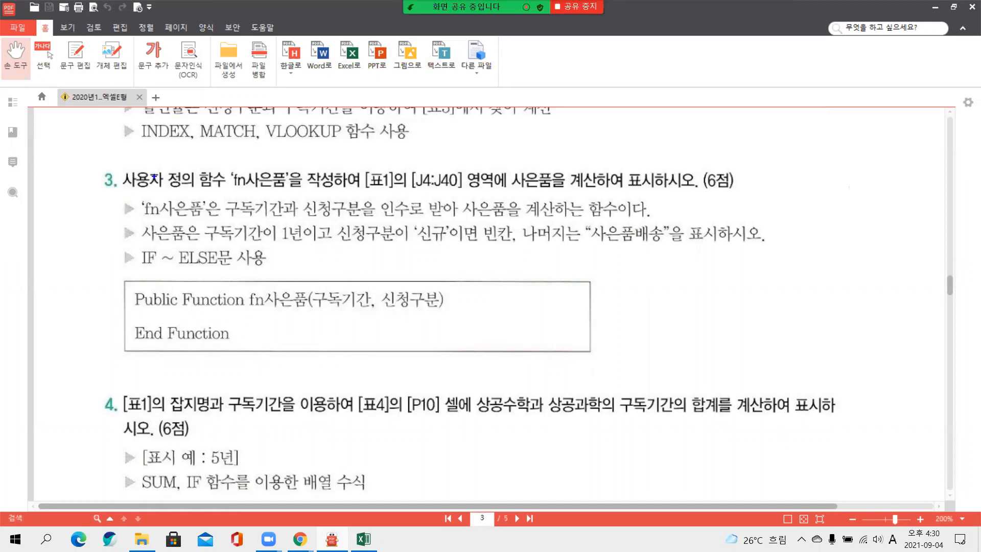
{"action": "mouse_move", "coordinate": [116, 165]}
{"action": "left_mouse_down"}
{"action": "mouse_move", "coordinate": [170, 187]}
{"action": "mouse_move", "coordinate": [225, 190]}
{"action": "left_mouse_up"}
{"action": "left_click_drag", "start_coordinate": [116, 192], "coordinate": [113, 278]}
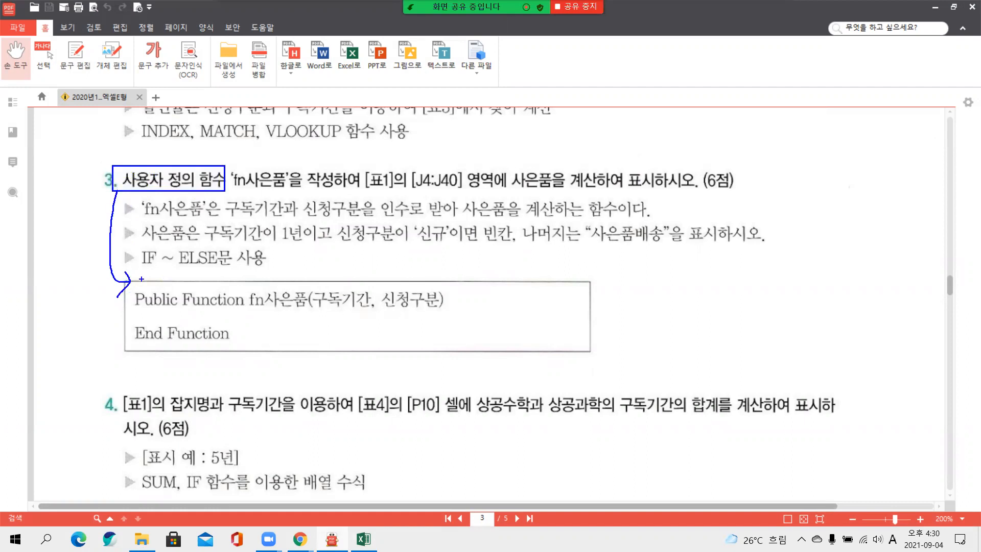
{"action": "left_click_drag", "start_coordinate": [133, 243], "coordinate": [230, 271]}
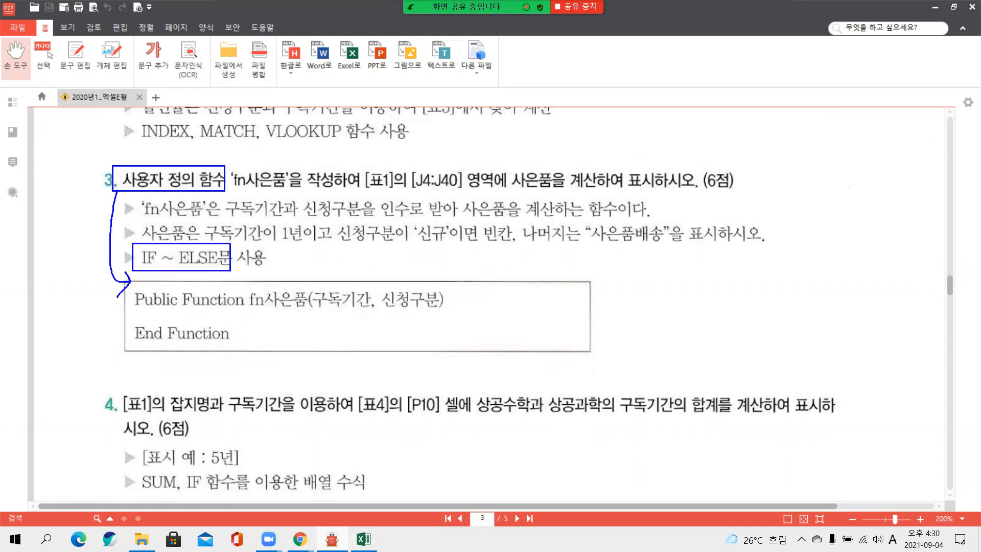
{"action": "mouse_move", "coordinate": [493, 237]}
{"action": "left_mouse_down"}
{"action": "mouse_move", "coordinate": [511, 247]}
{"action": "mouse_move", "coordinate": [488, 225]}
{"action": "left_mouse_up"}
{"action": "mouse_move", "coordinate": [607, 224]}
{"action": "left_mouse_down"}
{"action": "mouse_move", "coordinate": [626, 255]}
{"action": "mouse_move", "coordinate": [619, 207]}
{"action": "left_mouse_up"}
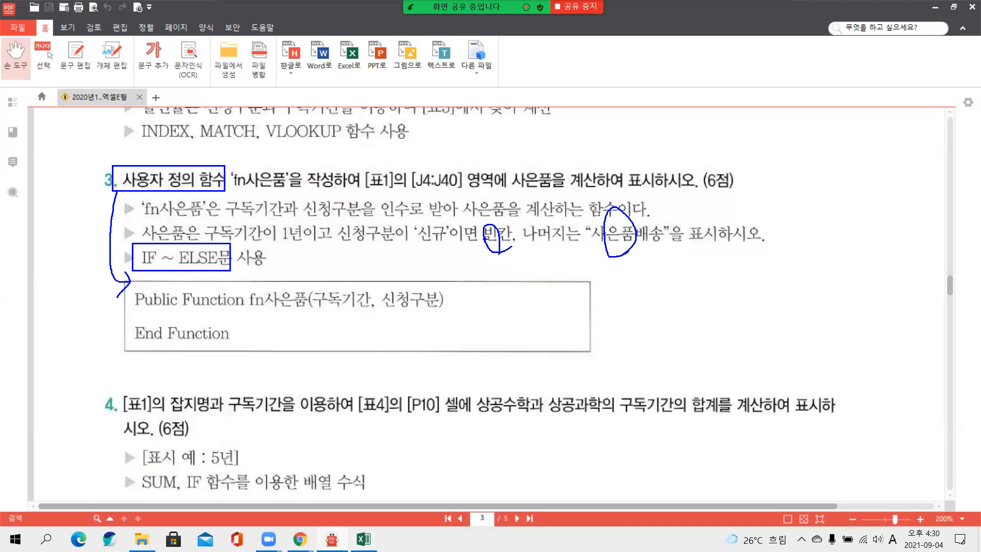
{"action": "left_click", "coordinate": [618, 85]}
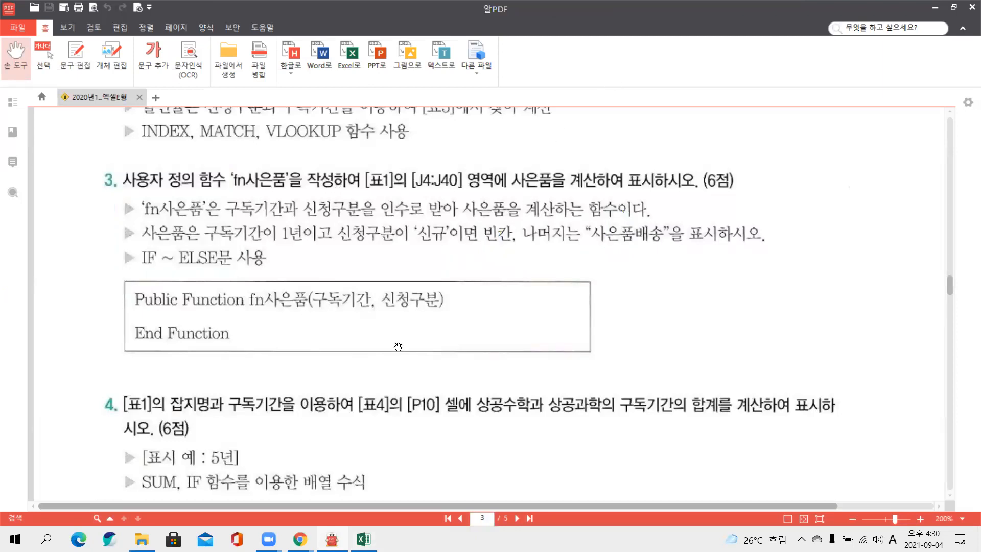
Step: Return to the Excel workbook, open its Visual Basic editor and insert a new module
{"action": "left_click", "coordinate": [370, 537]}
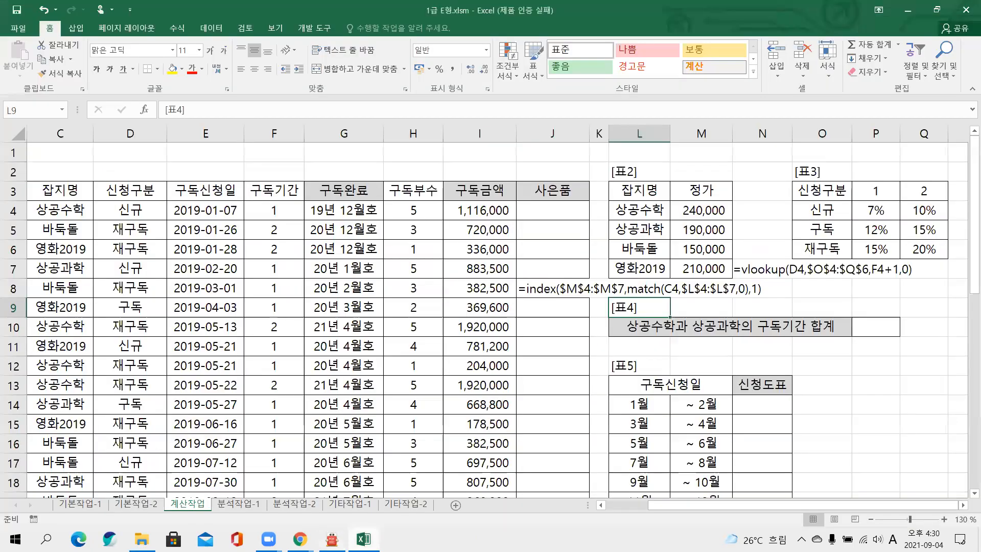
{"action": "left_click", "coordinate": [301, 30]}
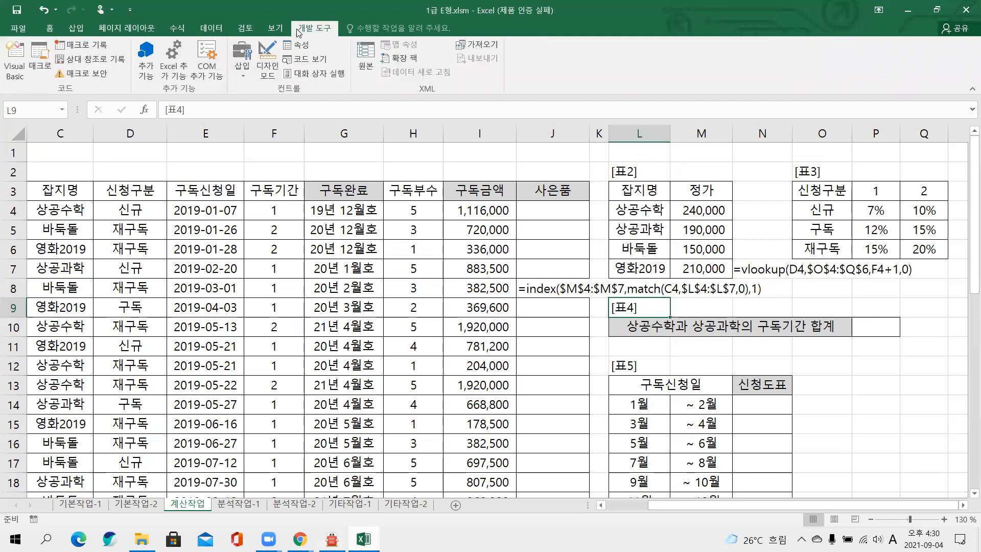
{"action": "left_click", "coordinate": [23, 73]}
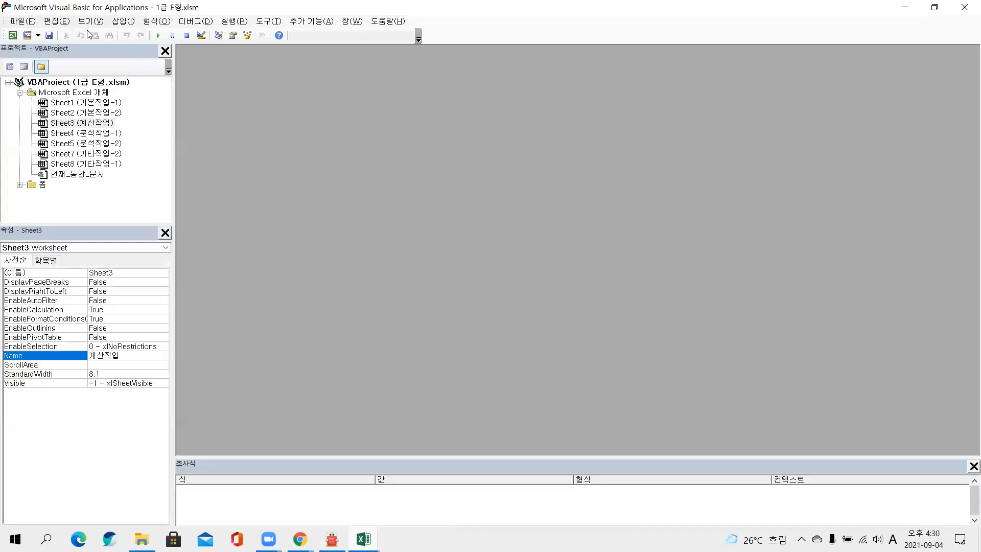
{"action": "left_click", "coordinate": [117, 22]}
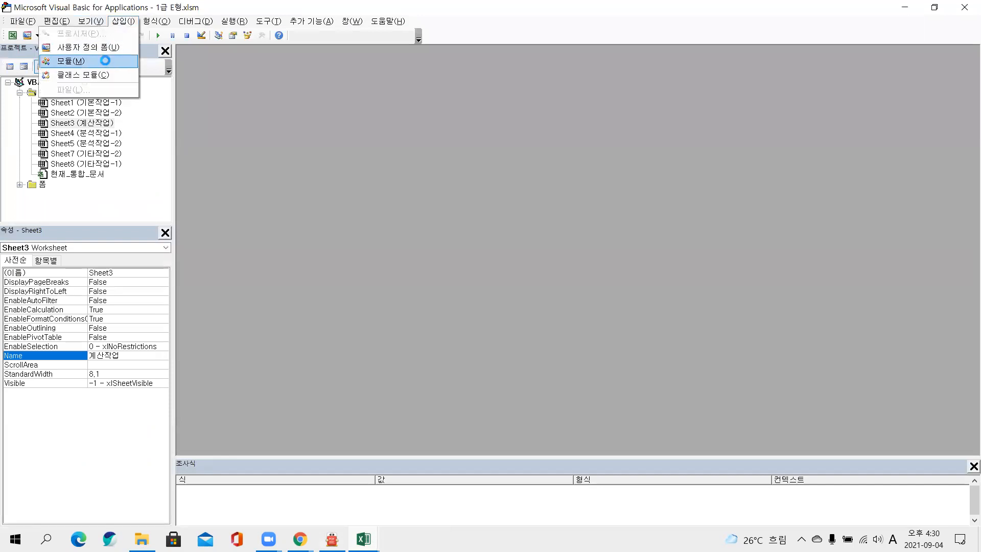
{"action": "left_click", "coordinate": [105, 60]}
Step: Declare the public function fn사은품 in the module with the arguments 구독기간 and 신청구분
{"action": "type", "text": "public function fn"}
{"action": "key", "text": "Hangul"}
{"action": "type", "text": "사은품(구독기간,신청구분)"}
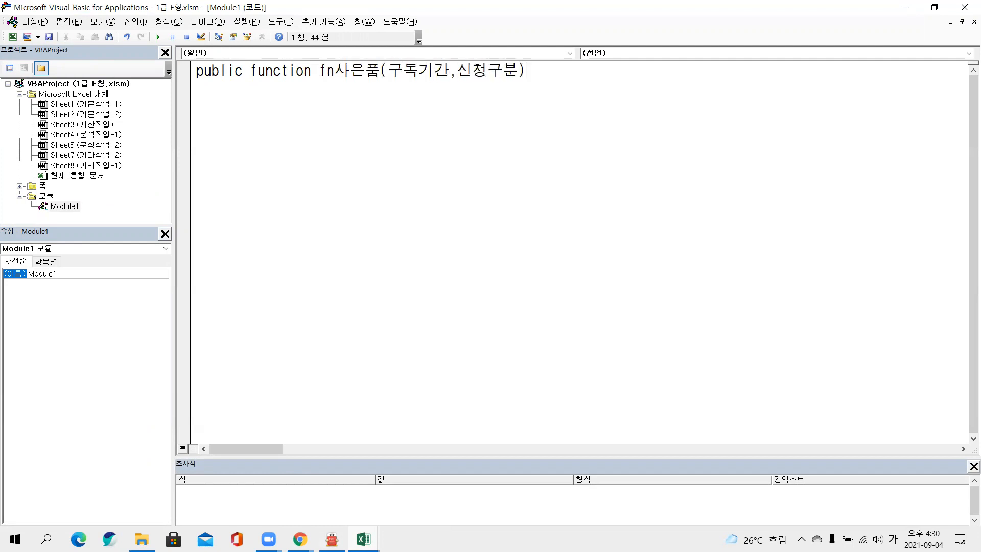
{"action": "key", "text": "Return"}
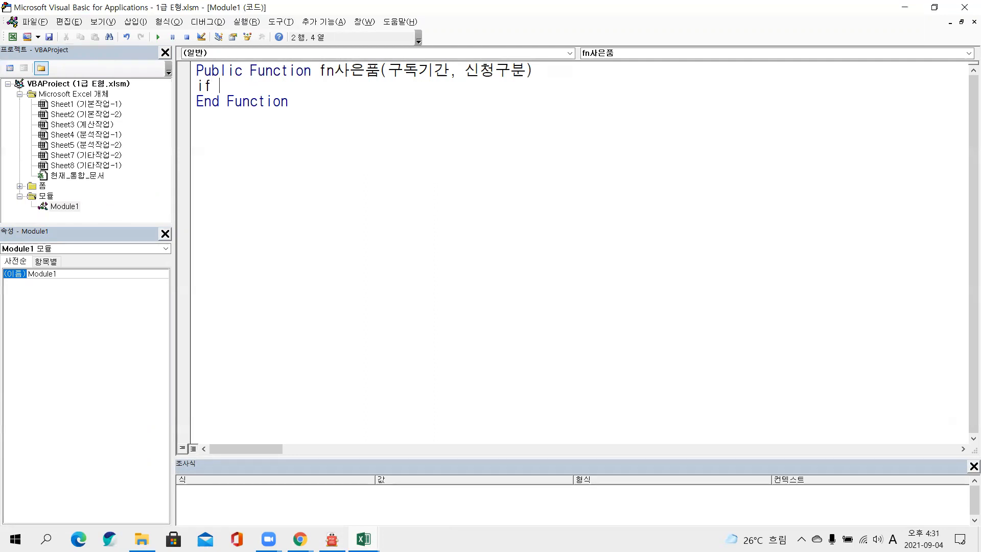
{"action": "type", "text": "rnehrrlrk"}
{"action": "key", "text": "BackSpace"}
{"action": "key", "text": "BackSpace"}
{"action": "key", "text": "BackSpace"}
{"action": "key", "text": "BackSpace"}
{"action": "key", "text": "BackSpace"}
{"action": "key", "text": "BackSpace"}
{"action": "key", "text": "BackSpace"}
{"action": "key", "text": "BackSpace"}
{"action": "key", "text": "BackSpace"}
Step: Write the function's If line testing 구독기간>=1 and 신청구분="신규", ending with Then
{"action": "key", "text": "Hangul"}
{"action": "type", "text": "구도ㄱ기간>="}
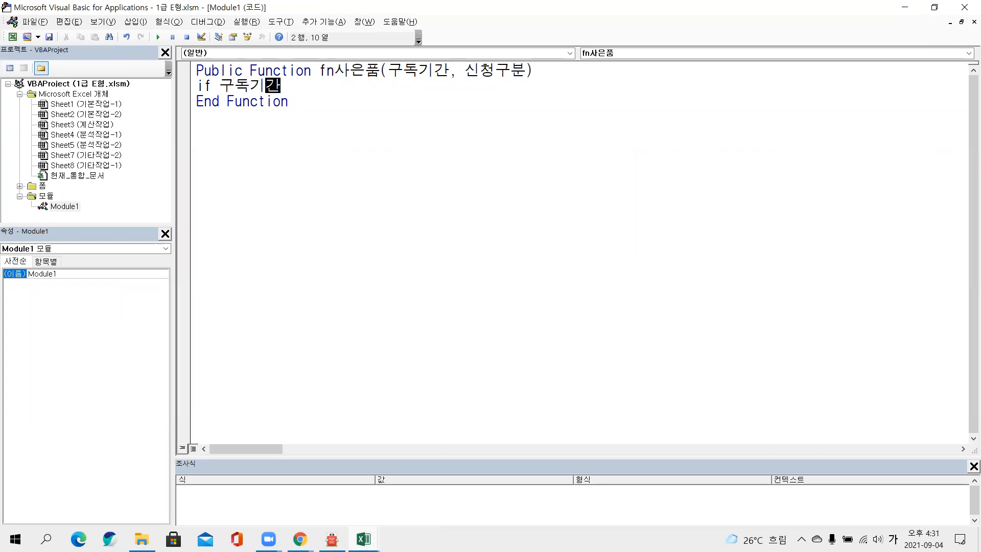
{"action": "type", "text": "1"}
{"action": "key", "text": "Hangul"}
{"action": "type", "text": "an"}
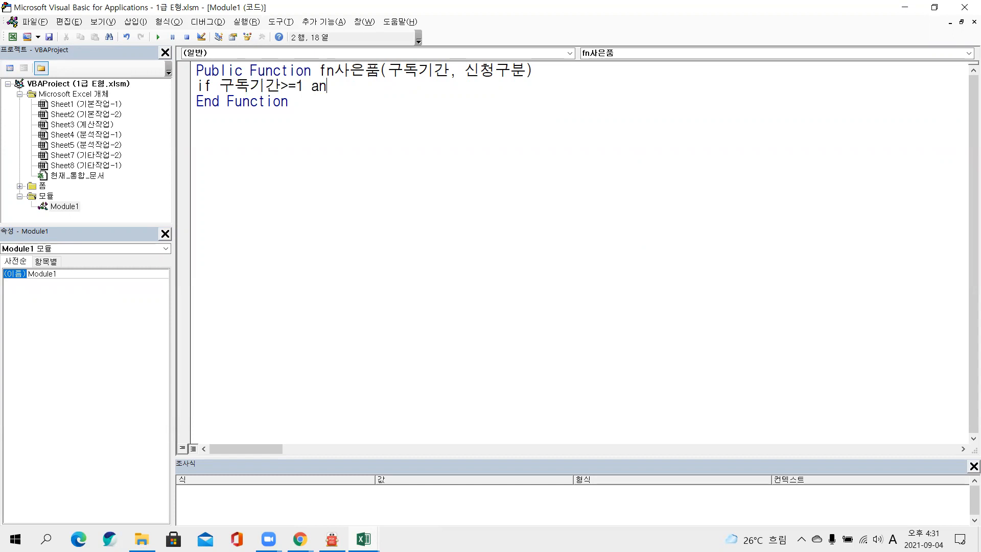
{"action": "type", "text": "d tl"}
{"action": "key", "text": "Hangul"}
{"action": "type", "text": "신청구부=\""}
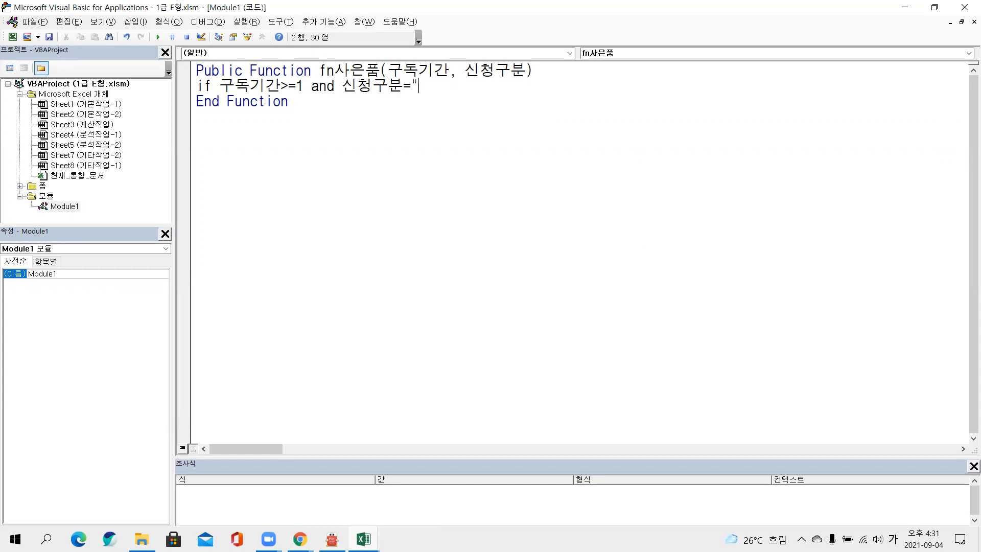
{"action": "key", "text": "Hangul"}
{"action": "type", "text": "tl"}
{"action": "key", "text": "Hangul"}
{"action": "type", "text": "신규\""}
{"action": "key", "text": "Hangul"}
{"action": "type", "text": "then"}
{"action": "key", "text": "Return"}
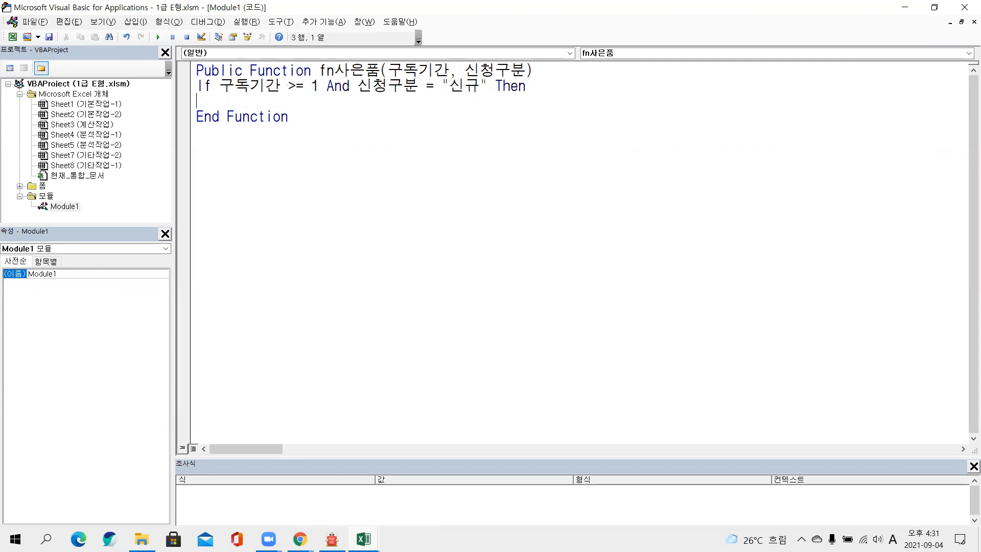
Step: Assign an empty string to fn사은품 for the case where the If condition is true
{"action": "type", "text": "fn"}
{"action": "type", "text": "사은품 "}
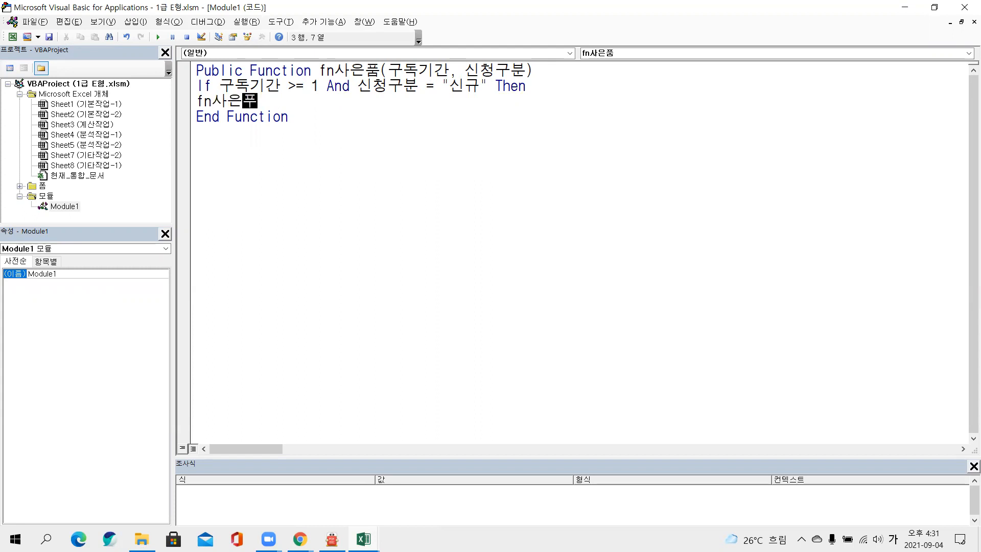
{"action": "type", "text": "= \"\""}
{"action": "key", "text": "Return"}
Step: Add an Else branch to the If block and begin an assignment to fn사은품 in it
{"action": "type", "text": "ㄷ"}
{"action": "key", "text": "BackSpace"}
{"action": "key", "text": "Hangul"}
{"action": "type", "text": "elsl"}
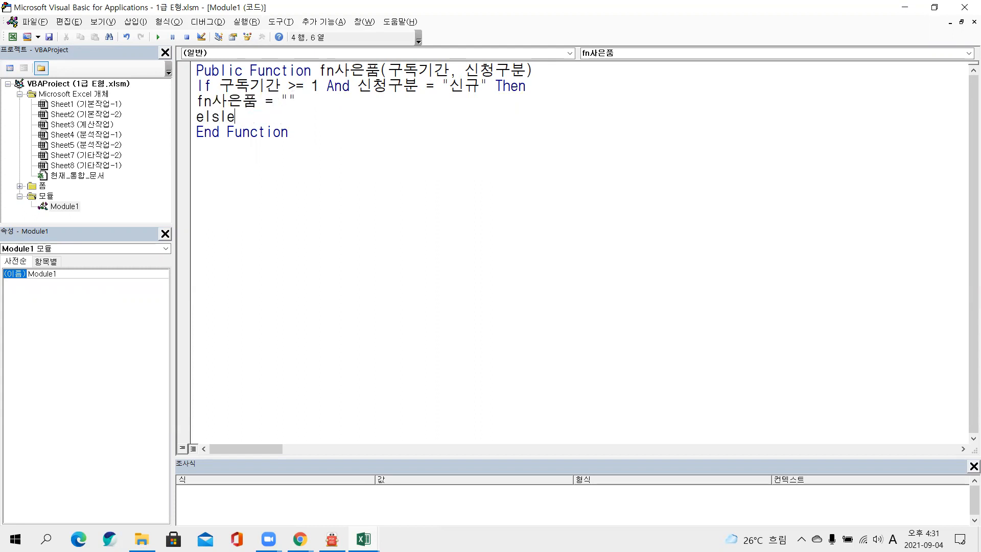
{"action": "key", "text": "BackSpace"}
{"action": "type", "text": "e"}
{"action": "key", "text": "Return"}
{"action": "type", "text": "fn"}
{"action": "key", "text": "Hangul"}
{"action": "type", "text": "사은품="}
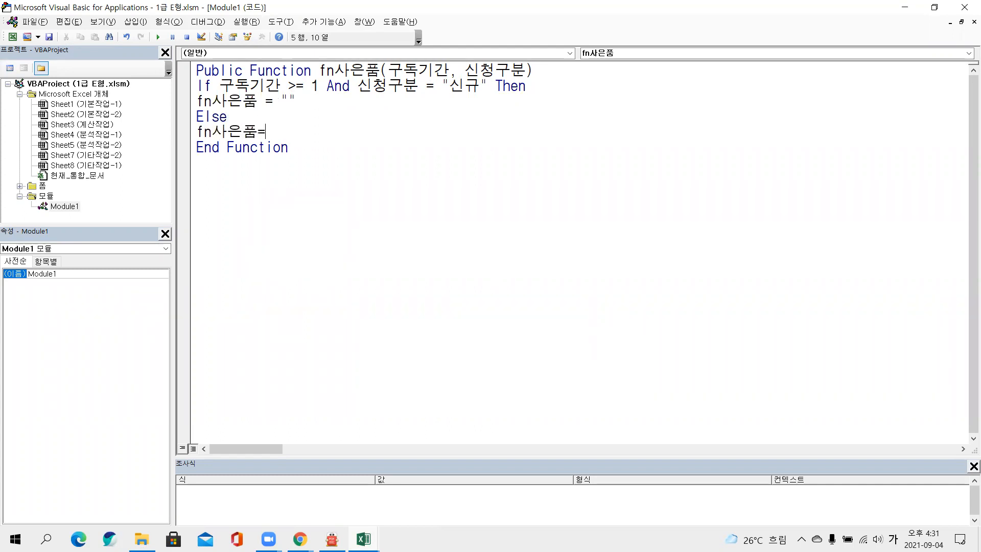
{"action": "type", "text": "tkdms"}
{"action": "key", "text": "BackSpace"}
{"action": "key", "text": "BackSpace"}
{"action": "key", "text": "BackSpace"}
{"action": "key", "text": "BackSpace"}
{"action": "key", "text": "BackSpace"}
Step: Complete the Else assignment with the text "사은품배송" and close the block with End If
{"action": "key", "text": "Hangul"}
{"action": "type", "text": "ㅅㅏ은품뱃ㅗㅇ\""}
{"action": "key", "text": "Return"}
{"action": "key", "text": "Hangul"}
{"action": "type", "text": "endif"}
{"action": "key", "text": "Down"}
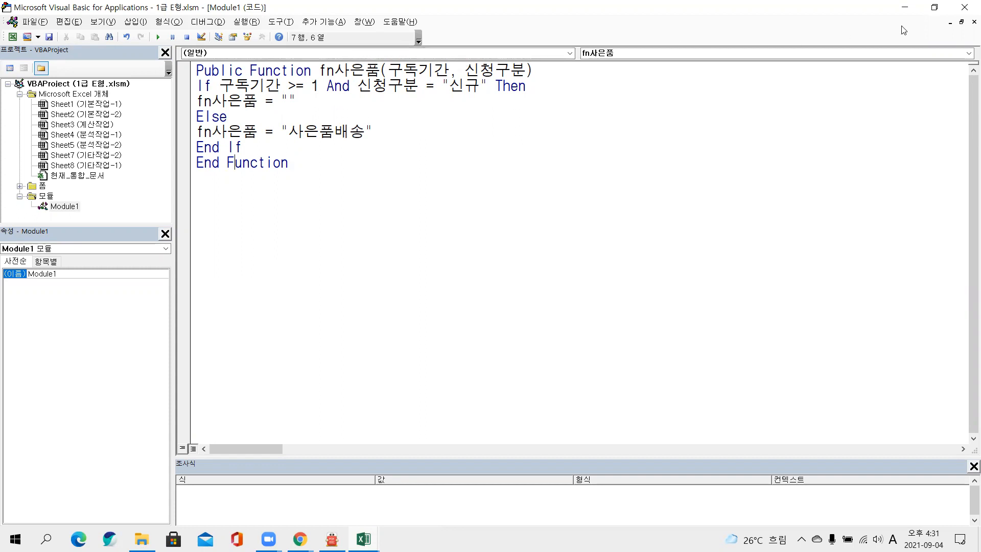
Step: Close the VBA editor and start an fn사은품 formula in J4 with its function arguments open
{"action": "left_click", "coordinate": [963, 8]}
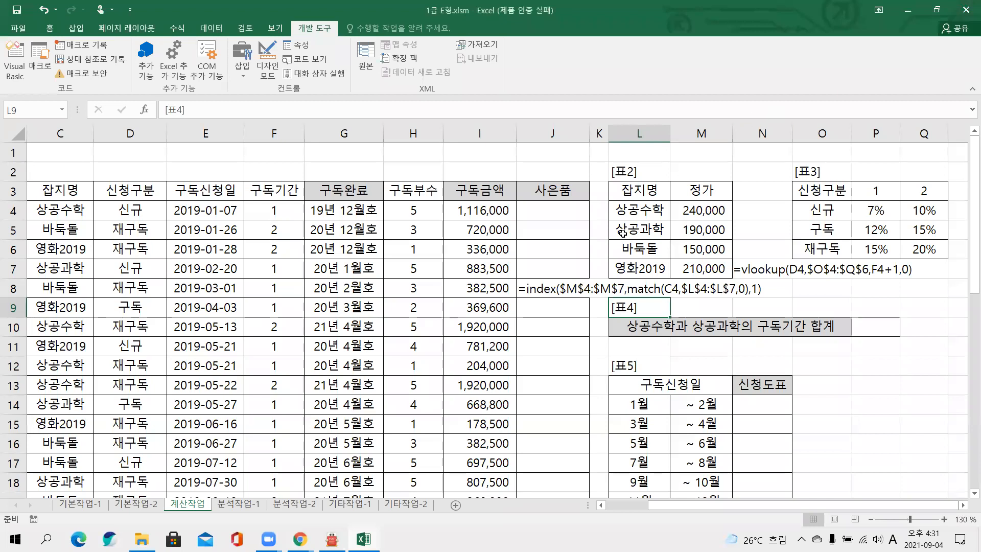
{"action": "left_click", "coordinate": [544, 210]}
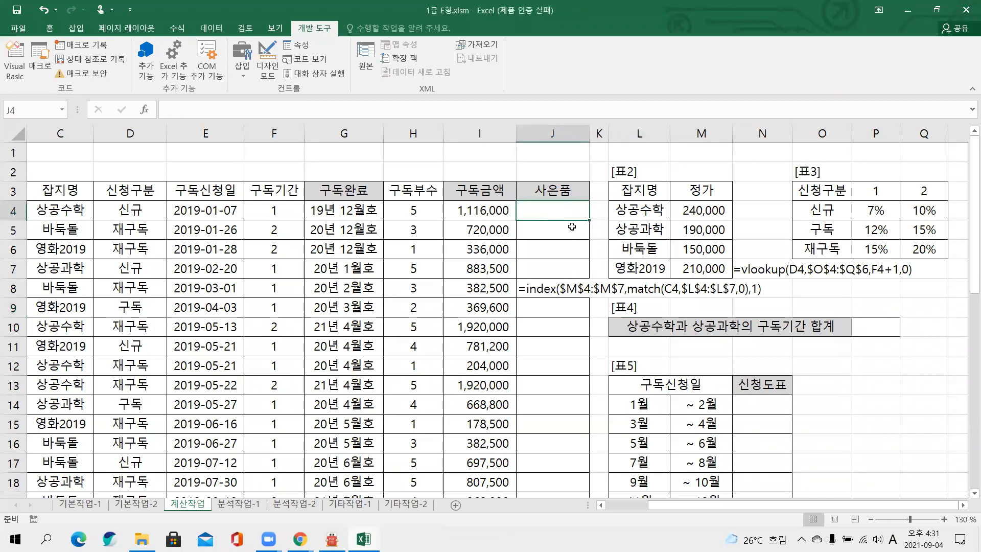
{"action": "type", "text": "=fn"}
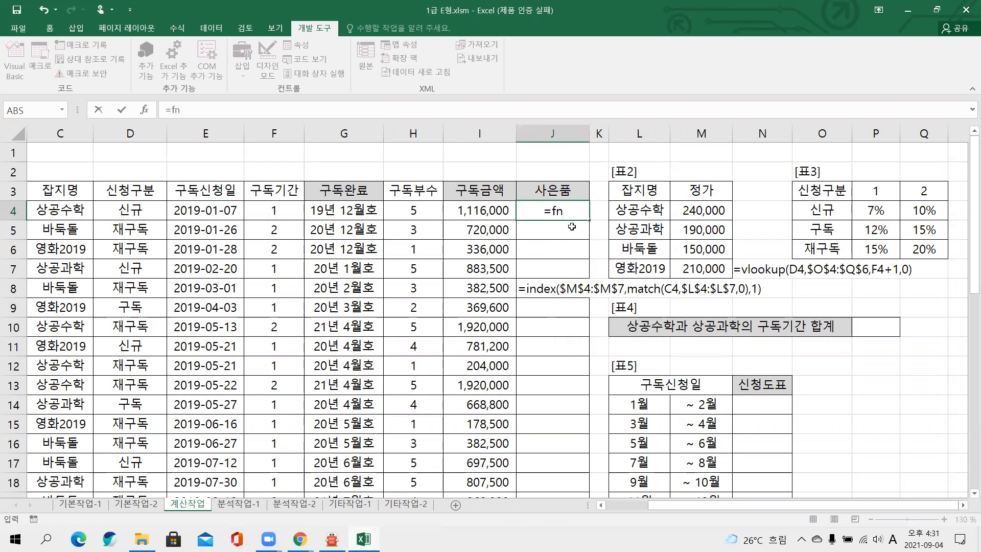
{"action": "key", "text": "Tab"}
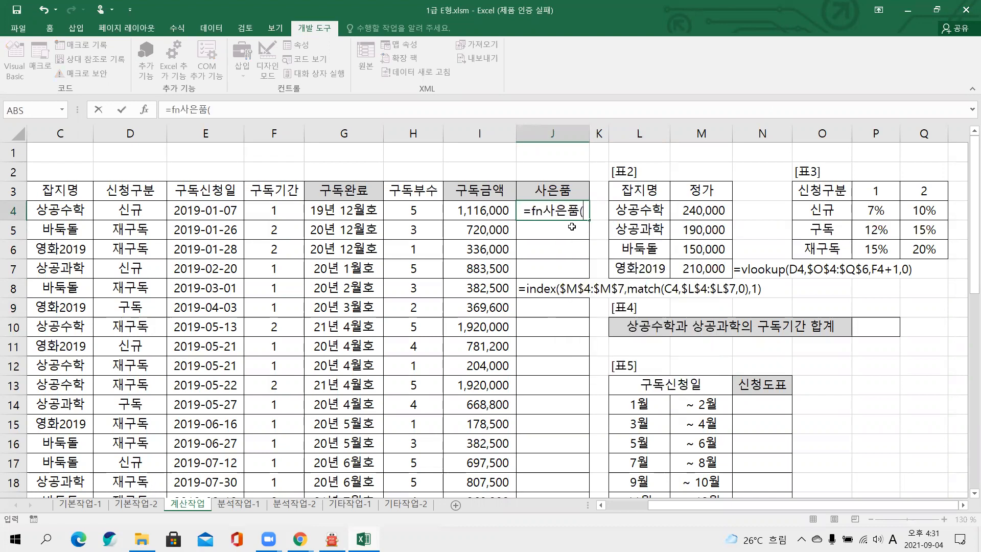
{"action": "key", "text": "ctrl+a"}
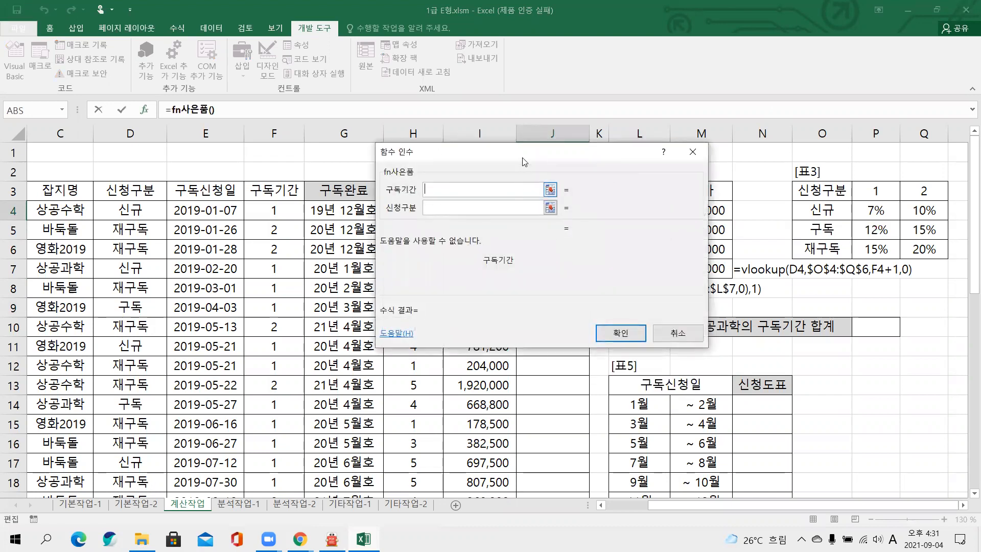
Step: Supply F4 as 구독기간 and D4 as 신청구분, confirm the formula, and fill it down the 사은품 column
{"action": "left_click", "coordinate": [274, 212]}
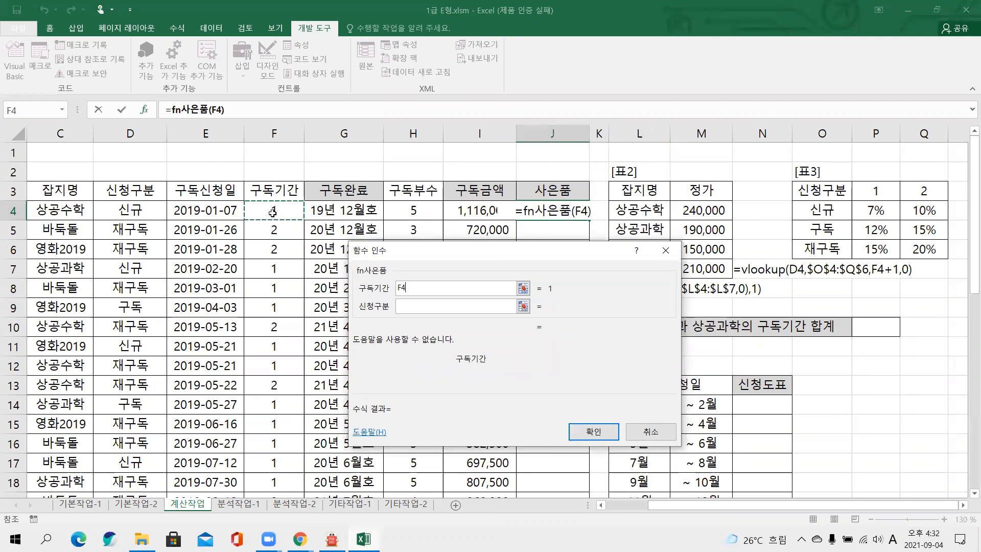
{"action": "left_click", "coordinate": [411, 308]}
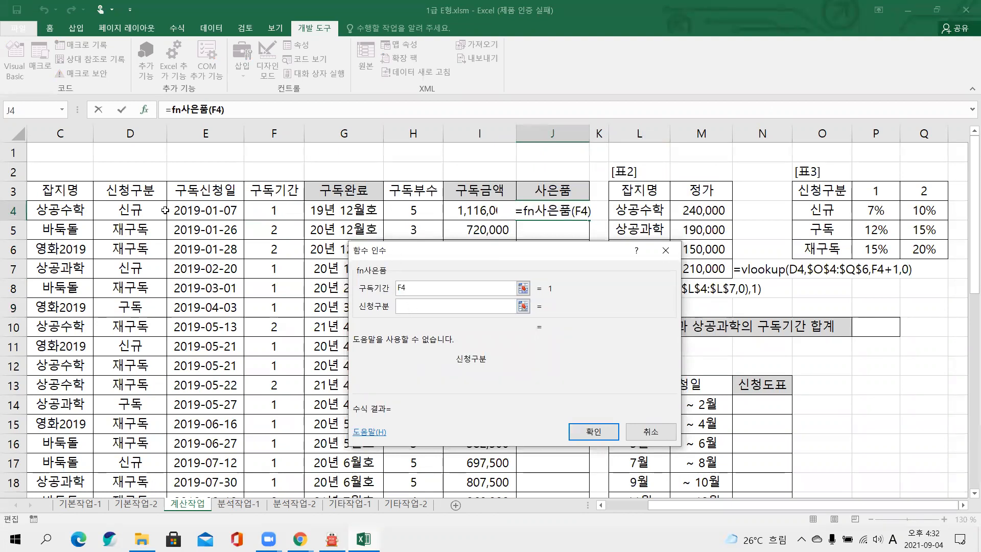
{"action": "left_click", "coordinate": [144, 210]}
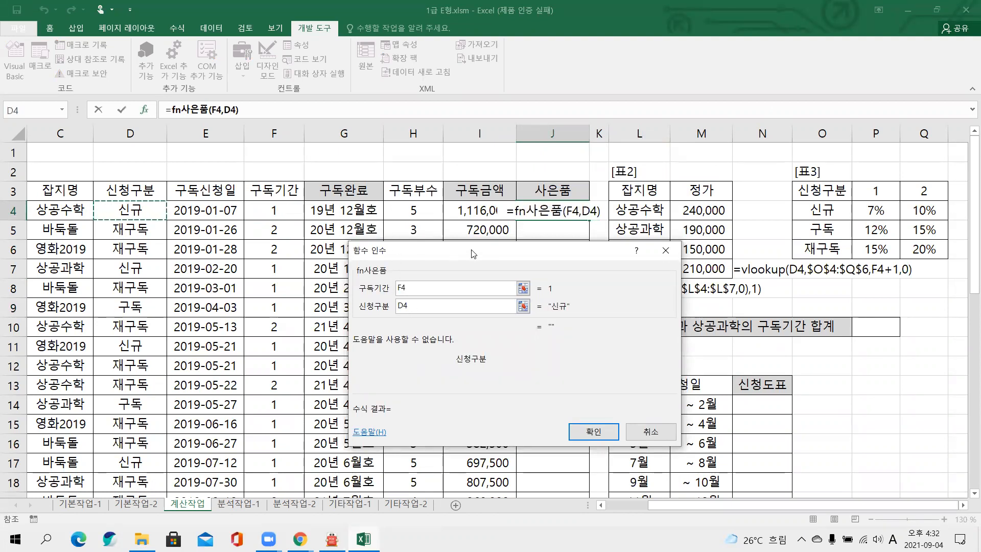
{"action": "left_click_drag", "start_coordinate": [471, 254], "coordinate": [463, 233]}
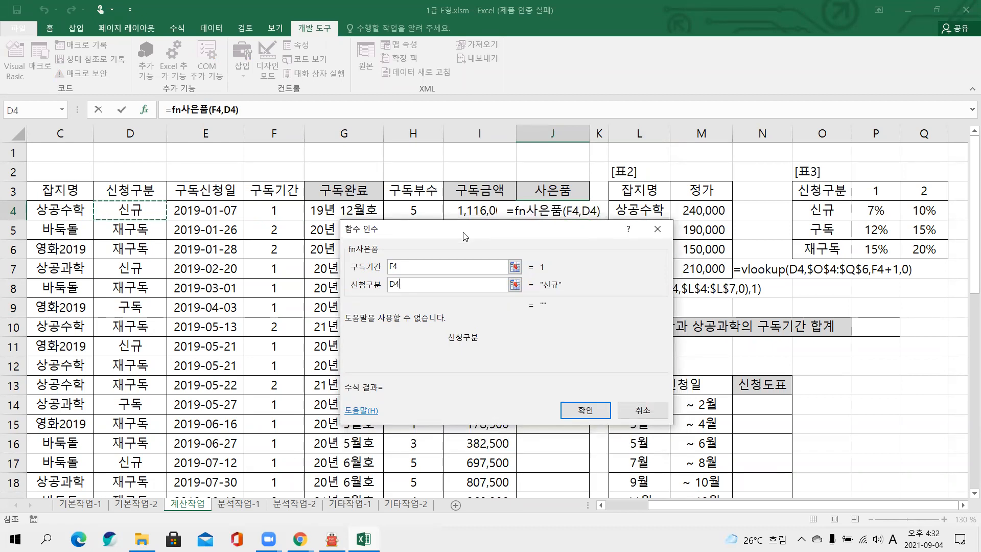
{"action": "key", "text": "Return"}
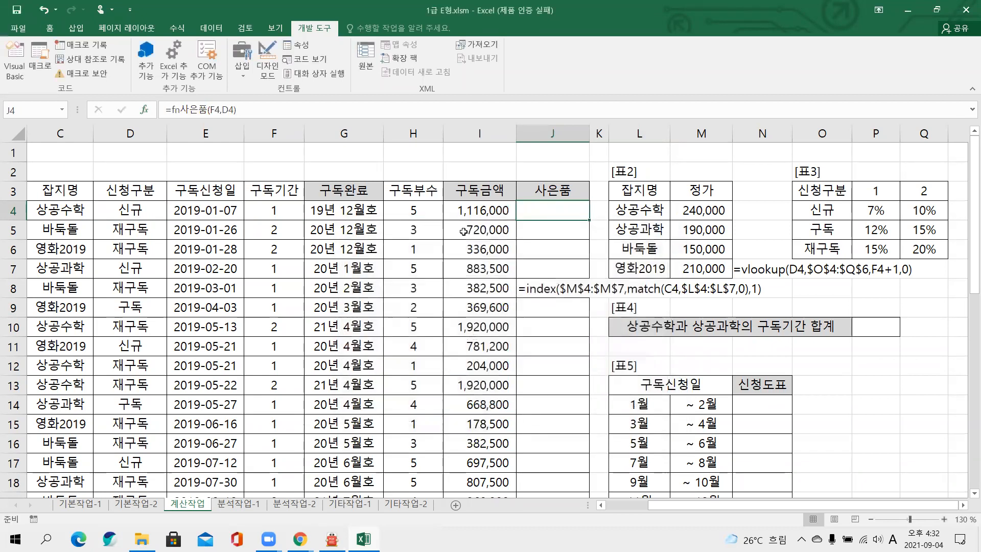
{"action": "double_click", "coordinate": [590, 219]}
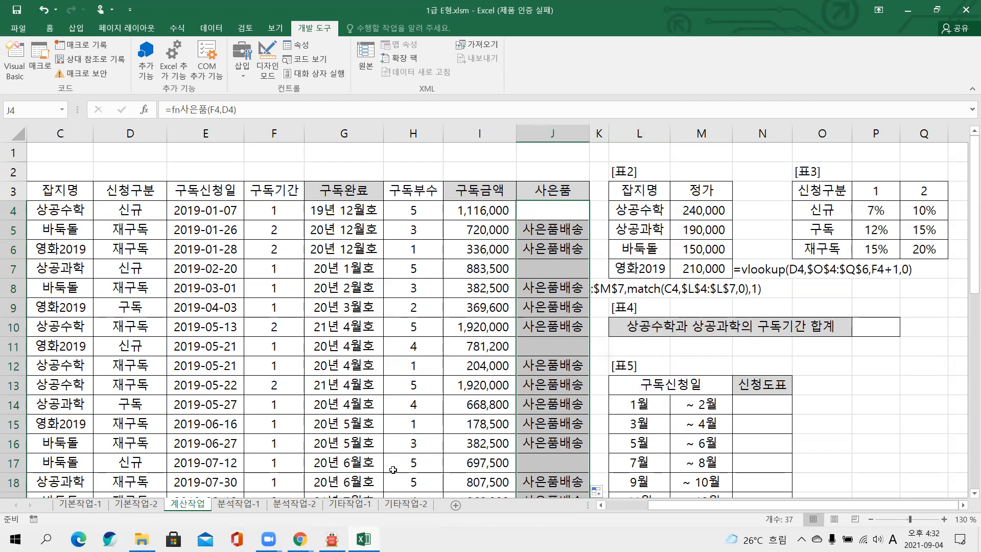
Step: Switch to the exam PDF and examine question 4's source table, target cell, conditions, display example and required functions
{"action": "left_click", "coordinate": [363, 539]}
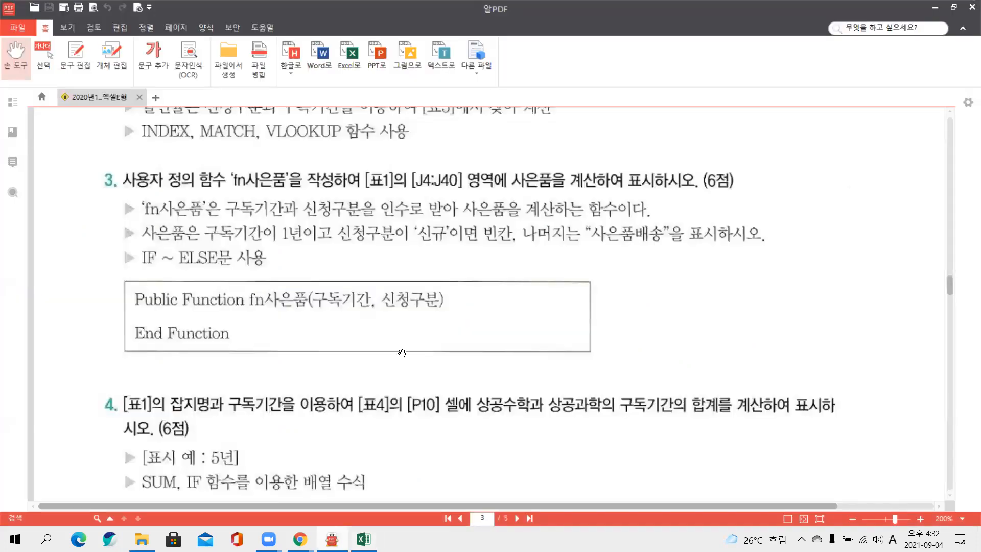
{"action": "scroll", "coordinate": [402, 353], "scroll_direction": "down", "scroll_amount": 5}
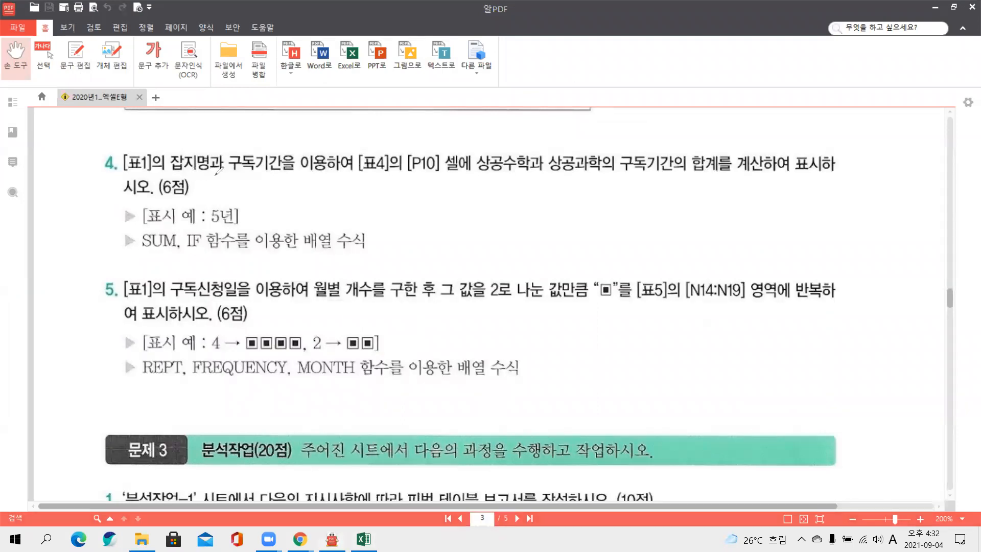
{"action": "left_click_drag", "start_coordinate": [148, 148], "coordinate": [145, 152]}
{"action": "mouse_move", "coordinate": [359, 173]}
{"action": "left_mouse_down"}
{"action": "mouse_move", "coordinate": [447, 179]}
{"action": "mouse_move", "coordinate": [445, 145]}
{"action": "mouse_move", "coordinate": [409, 166]}
{"action": "mouse_move", "coordinate": [408, 181]}
{"action": "left_mouse_up"}
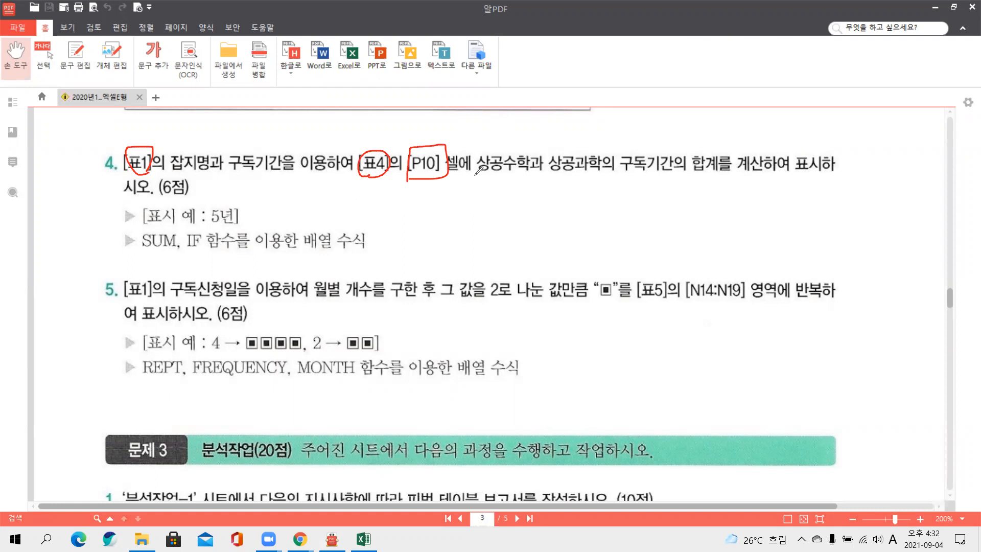
{"action": "left_click_drag", "start_coordinate": [474, 174], "coordinate": [603, 175]}
{"action": "mouse_move", "coordinate": [620, 174]}
{"action": "left_mouse_down"}
{"action": "mouse_move", "coordinate": [733, 176]}
{"action": "mouse_move", "coordinate": [718, 183]}
{"action": "mouse_move", "coordinate": [699, 154]}
{"action": "left_mouse_up"}
{"action": "mouse_move", "coordinate": [689, 200]}
{"action": "left_mouse_down"}
{"action": "mouse_move", "coordinate": [720, 220]}
{"action": "mouse_move", "coordinate": [742, 207]}
{"action": "left_mouse_up"}
{"action": "left_click_drag", "start_coordinate": [628, 147], "coordinate": [633, 207]}
{"action": "left_click_drag", "start_coordinate": [669, 141], "coordinate": [671, 215]}
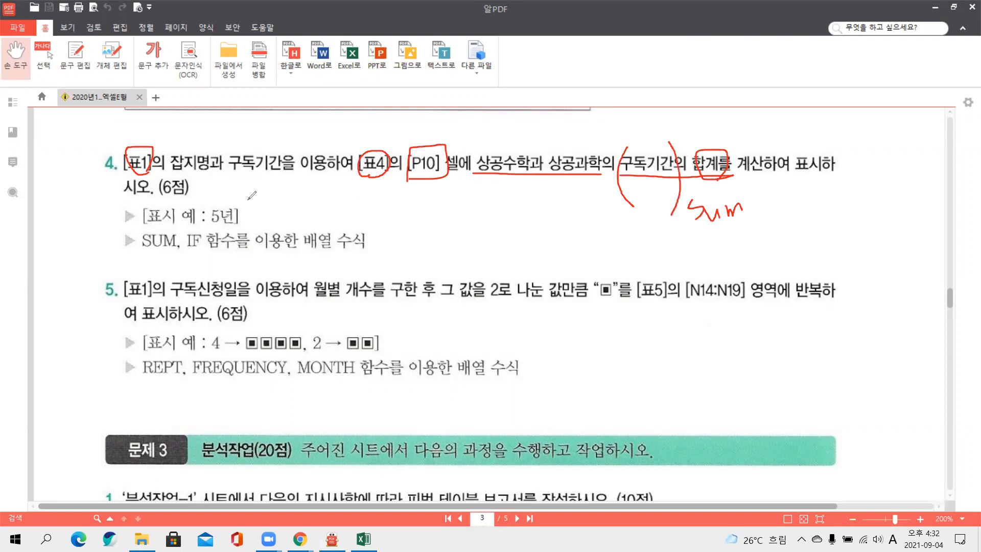
{"action": "mouse_move", "coordinate": [210, 207]}
{"action": "left_mouse_down"}
{"action": "mouse_move", "coordinate": [230, 229]}
{"action": "mouse_move", "coordinate": [241, 206]}
{"action": "mouse_move", "coordinate": [211, 207]}
{"action": "left_mouse_up"}
{"action": "left_click_drag", "start_coordinate": [141, 259], "coordinate": [335, 261]}
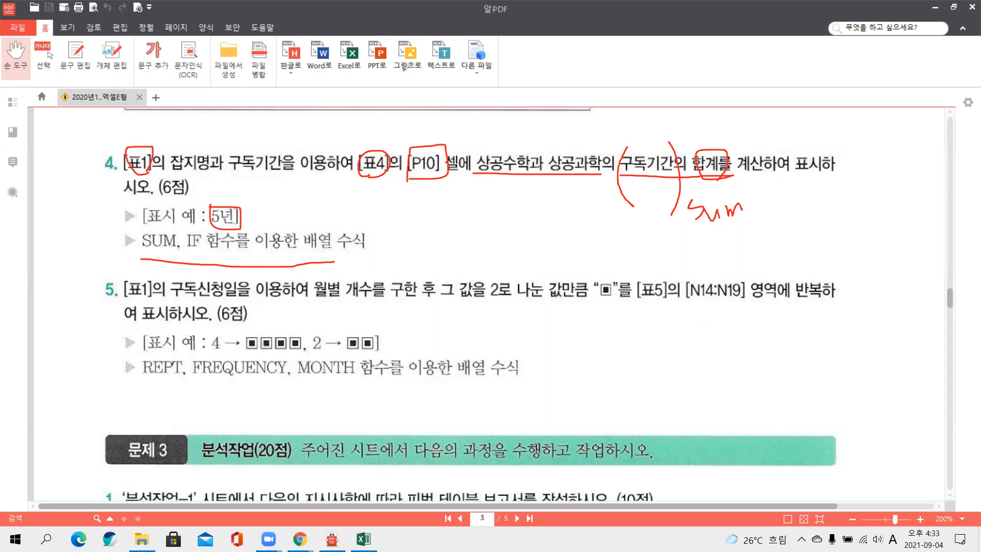
{"action": "left_click", "coordinate": [404, 71]}
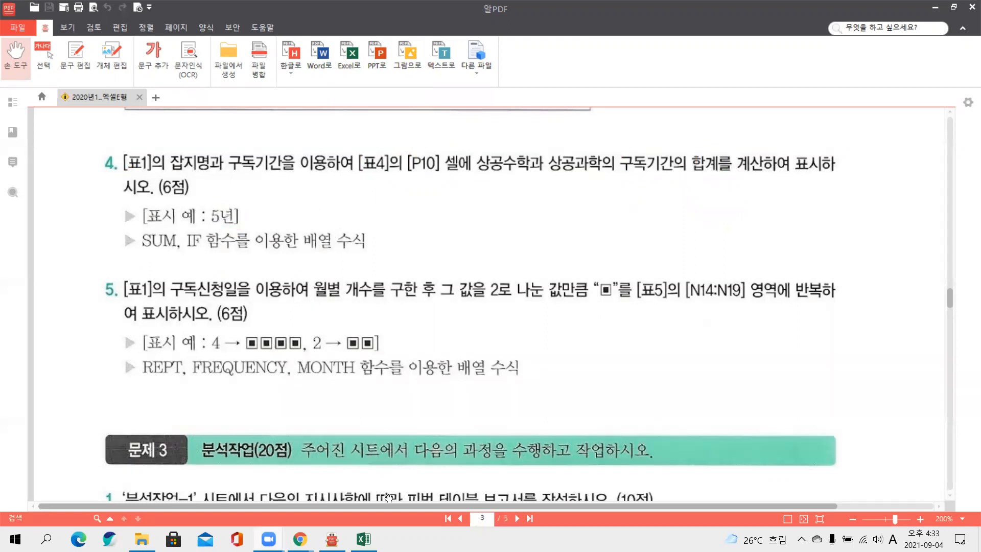
Step: Return to the Excel workbook and locate 상공수학 and 상공과학 in the 잡지명 column for the 표4 total
{"action": "left_click", "coordinate": [364, 539]}
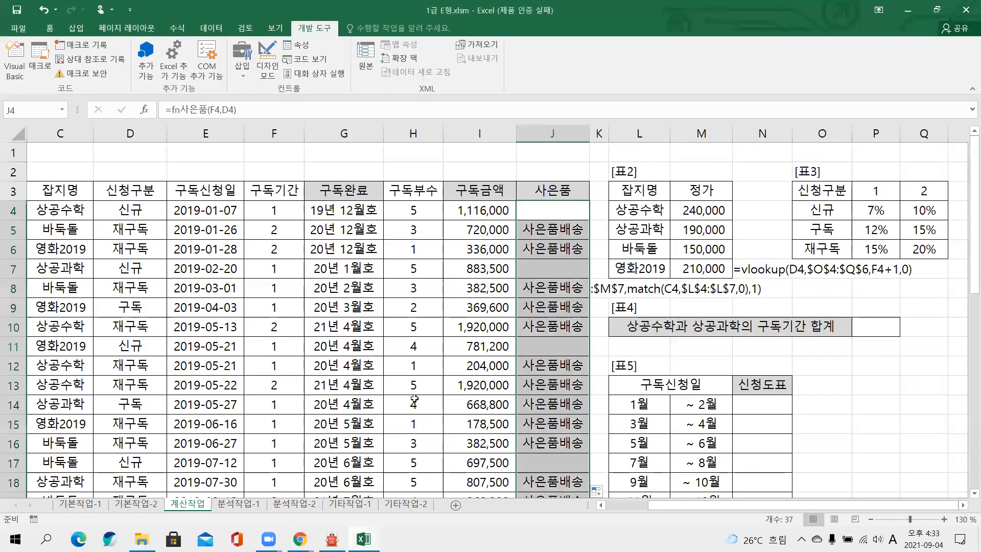
{"action": "scroll", "coordinate": [586, 366], "scroll_direction": "down", "scroll_amount": 1}
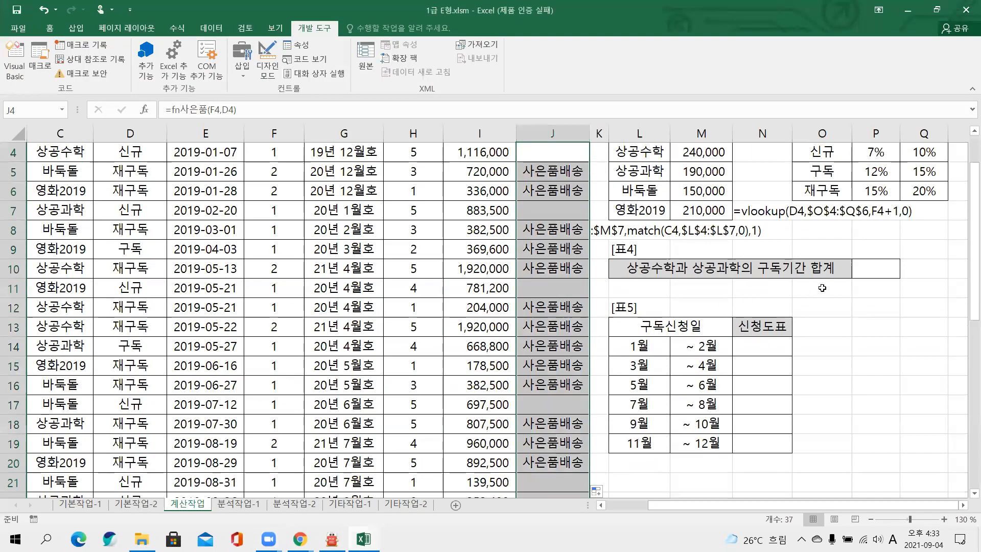
{"action": "left_click", "coordinate": [868, 267]}
{"action": "scroll", "coordinate": [331, 325], "scroll_direction": "up", "scroll_amount": 1}
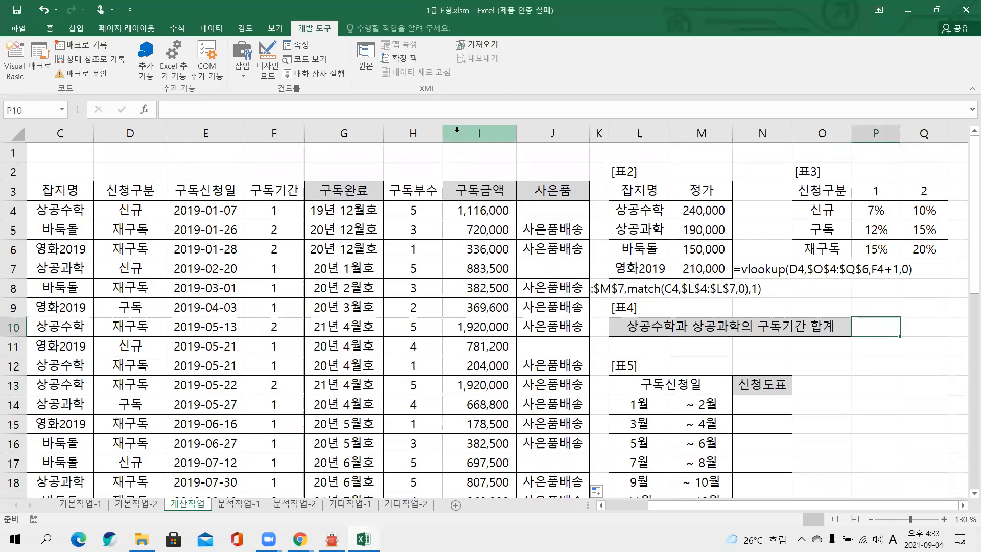
{"action": "mouse_move", "coordinate": [29, 201]}
{"action": "left_mouse_down"}
{"action": "mouse_move", "coordinate": [113, 226]}
{"action": "mouse_move", "coordinate": [98, 215]}
{"action": "mouse_move", "coordinate": [94, 228]}
{"action": "left_mouse_up"}
{"action": "left_click_drag", "start_coordinate": [27, 260], "coordinate": [94, 278]}
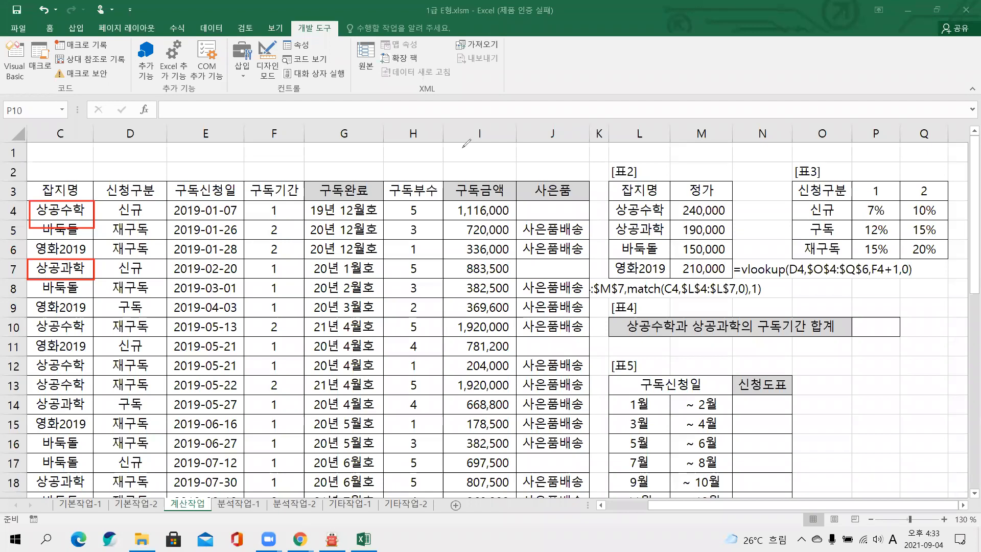
Step: Sketch the array pattern (조건)*(조건)*계산 above the table and circle the * and + operators between the conditions
{"action": "mouse_move", "coordinate": [258, 144]}
{"action": "left_mouse_down"}
{"action": "mouse_move", "coordinate": [254, 169]}
{"action": "mouse_move", "coordinate": [289, 154]}
{"action": "mouse_move", "coordinate": [291, 161]}
{"action": "mouse_move", "coordinate": [308, 144]}
{"action": "mouse_move", "coordinate": [317, 178]}
{"action": "mouse_move", "coordinate": [344, 156]}
{"action": "mouse_move", "coordinate": [338, 163]}
{"action": "mouse_move", "coordinate": [363, 180]}
{"action": "left_mouse_up"}
{"action": "left_click", "coordinate": [407, 145]}
{"action": "mouse_move", "coordinate": [381, 156]}
{"action": "left_mouse_down"}
{"action": "mouse_move", "coordinate": [412, 172]}
{"action": "mouse_move", "coordinate": [506, 153]}
{"action": "mouse_move", "coordinate": [502, 174]}
{"action": "left_mouse_up"}
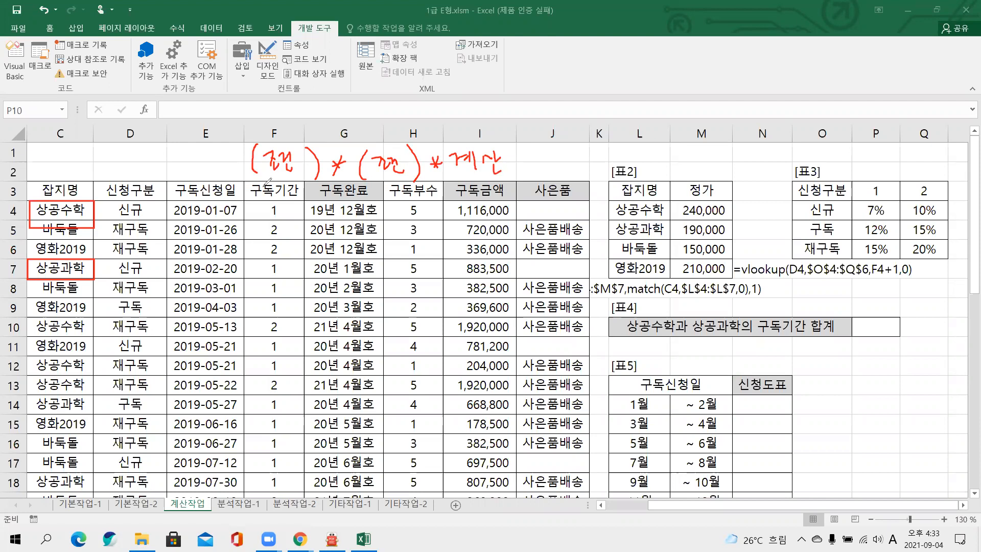
{"action": "mouse_move", "coordinate": [285, 177]}
{"action": "left_mouse_down"}
{"action": "mouse_move", "coordinate": [281, 194]}
{"action": "mouse_move", "coordinate": [303, 189]}
{"action": "left_mouse_up"}
{"action": "left_click_drag", "start_coordinate": [298, 190], "coordinate": [298, 206]}
{"action": "left_click_drag", "start_coordinate": [378, 184], "coordinate": [400, 201]}
{"action": "left_click_drag", "start_coordinate": [393, 203], "coordinate": [410, 201]}
{"action": "left_click_drag", "start_coordinate": [411, 190], "coordinate": [417, 187]}
{"action": "mouse_move", "coordinate": [349, 189]}
{"action": "left_mouse_down"}
{"action": "mouse_move", "coordinate": [336, 204]}
{"action": "mouse_move", "coordinate": [352, 194]}
{"action": "left_mouse_up"}
{"action": "mouse_move", "coordinate": [333, 227]}
{"action": "left_mouse_down"}
{"action": "mouse_move", "coordinate": [351, 236]}
{"action": "mouse_move", "coordinate": [355, 194]}
{"action": "mouse_move", "coordinate": [351, 212]}
{"action": "left_mouse_up"}
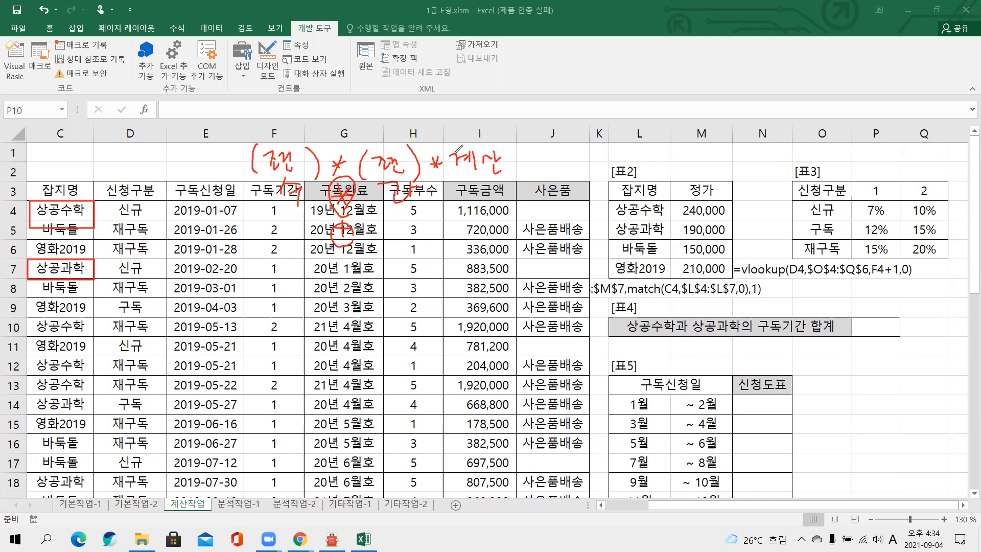
Step: Move the sketched multiplication sign from before 계산 to the front of the pattern, and bracket the two conditions together
{"action": "left_click", "coordinate": [435, 163]}
{"action": "left_click_drag", "start_coordinate": [433, 180], "coordinate": [434, 199]}
{"action": "mouse_move", "coordinate": [200, 155]}
{"action": "left_mouse_down"}
{"action": "mouse_move", "coordinate": [208, 154]}
{"action": "mouse_move", "coordinate": [205, 171]}
{"action": "left_mouse_up"}
{"action": "mouse_move", "coordinate": [218, 139]}
{"action": "left_mouse_down"}
{"action": "mouse_move", "coordinate": [210, 153]}
{"action": "mouse_move", "coordinate": [225, 156]}
{"action": "mouse_move", "coordinate": [207, 168]}
{"action": "left_mouse_up"}
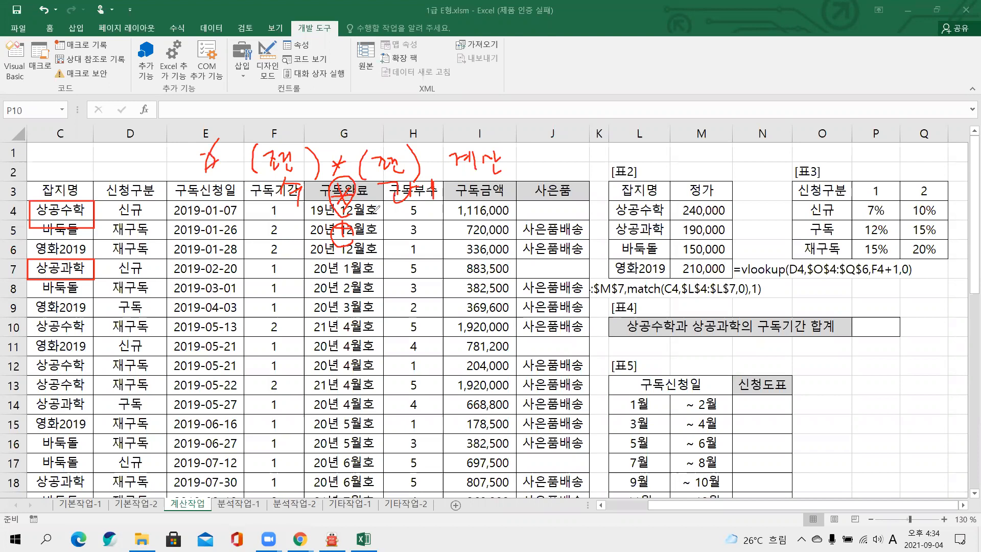
{"action": "left_click_drag", "start_coordinate": [279, 219], "coordinate": [313, 214]}
{"action": "left_click_drag", "start_coordinate": [383, 219], "coordinate": [428, 216]}
{"action": "mouse_move", "coordinate": [285, 217]}
{"action": "left_mouse_down"}
{"action": "mouse_move", "coordinate": [285, 248]}
{"action": "mouse_move", "coordinate": [386, 248]}
{"action": "mouse_move", "coordinate": [378, 220]}
{"action": "mouse_move", "coordinate": [341, 228]}
{"action": "mouse_move", "coordinate": [352, 254]}
{"action": "left_mouse_up"}
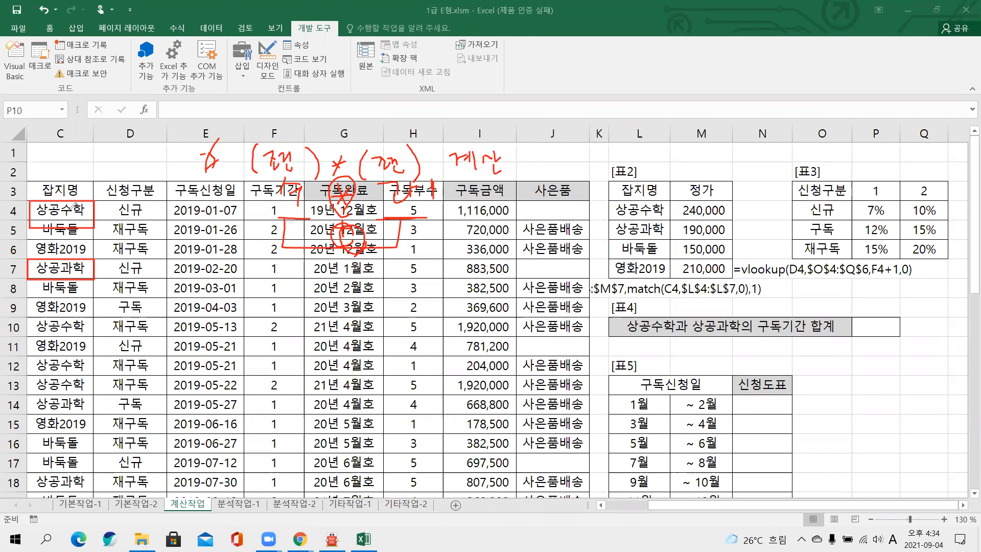
Step: Write "and" and "or" notes over the 잡지명 column, and clear all the drawn annotations
{"action": "mouse_move", "coordinate": [77, 189]}
{"action": "left_mouse_down"}
{"action": "mouse_move", "coordinate": [46, 178]}
{"action": "mouse_move", "coordinate": [84, 193]}
{"action": "mouse_move", "coordinate": [75, 306]}
{"action": "mouse_move", "coordinate": [44, 380]}
{"action": "left_mouse_up"}
{"action": "mouse_move", "coordinate": [71, 309]}
{"action": "left_mouse_down"}
{"action": "mouse_move", "coordinate": [77, 323]}
{"action": "mouse_move", "coordinate": [95, 314]}
{"action": "mouse_move", "coordinate": [112, 331]}
{"action": "left_mouse_up"}
{"action": "mouse_move", "coordinate": [100, 345]}
{"action": "left_mouse_down"}
{"action": "mouse_move", "coordinate": [95, 357]}
{"action": "mouse_move", "coordinate": [116, 349]}
{"action": "left_mouse_up"}
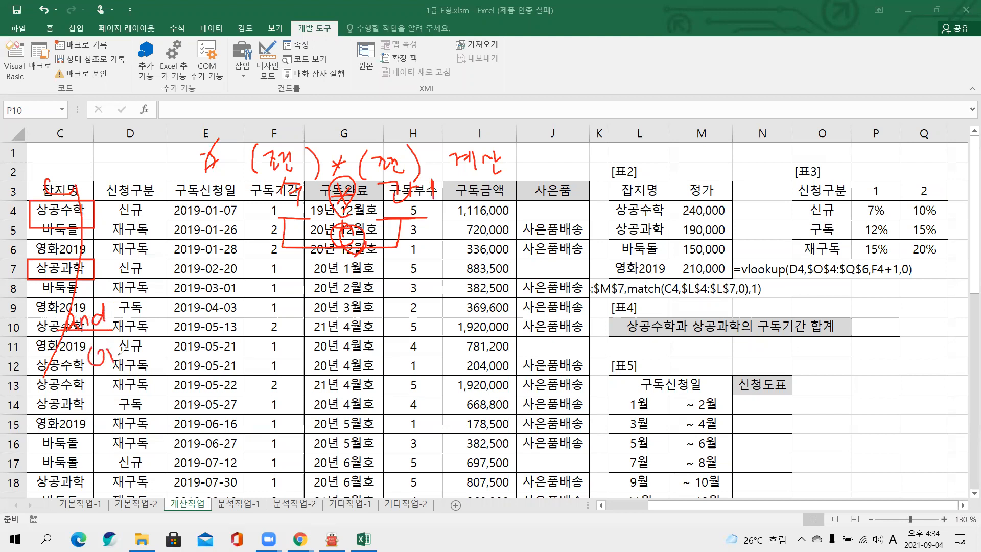
{"action": "left_click_drag", "start_coordinate": [348, 248], "coordinate": [344, 237]}
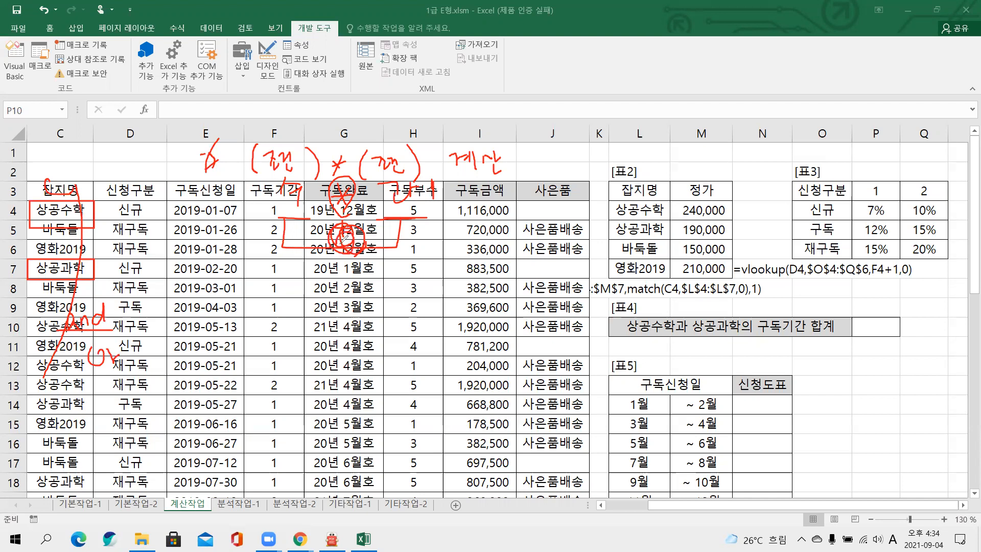
{"action": "left_click", "coordinate": [619, 132]}
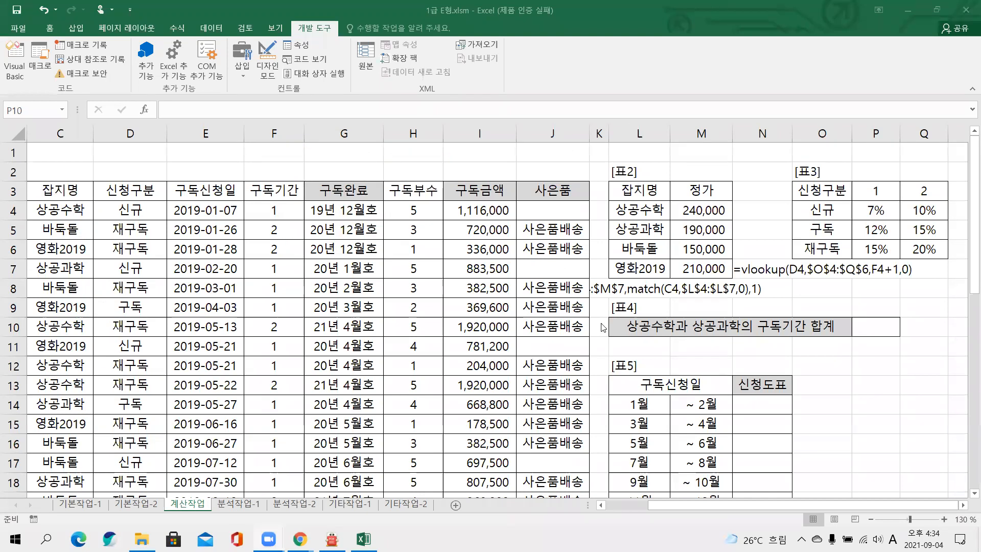
Step: Start a SUM formula in 표4's result cell P10 with its function arguments open
{"action": "left_click", "coordinate": [864, 331]}
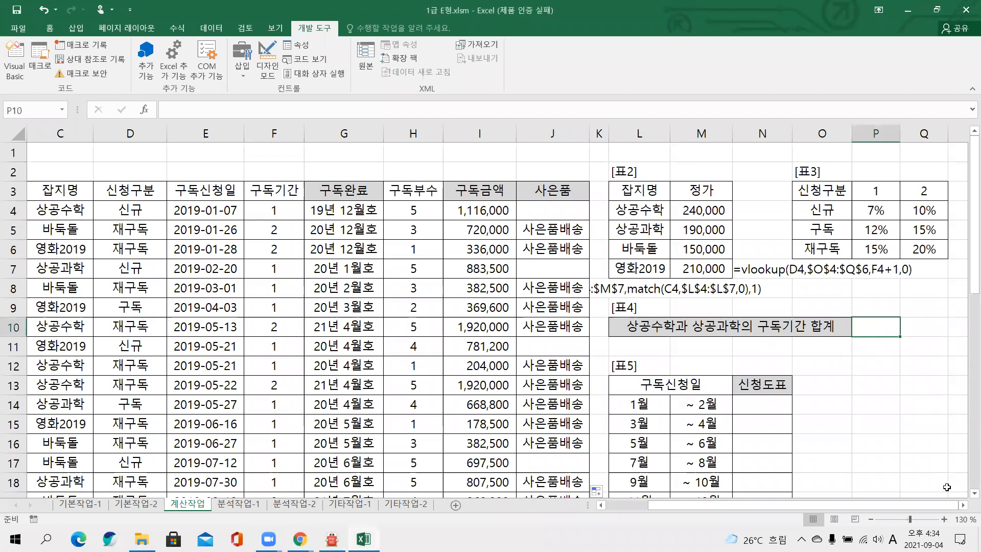
{"action": "left_click", "coordinate": [962, 505]}
{"action": "left_click", "coordinate": [963, 504]}
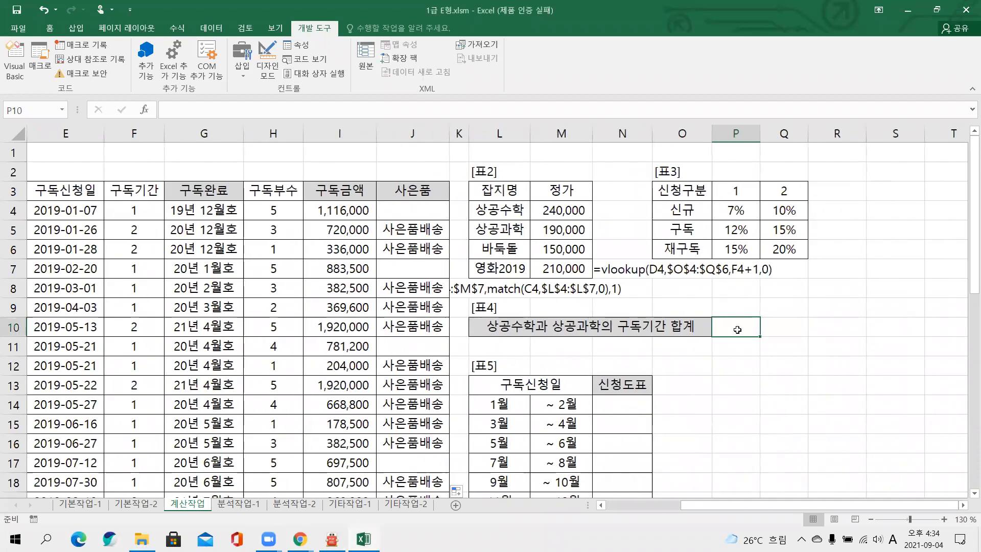
{"action": "type", "text": "=sum"}
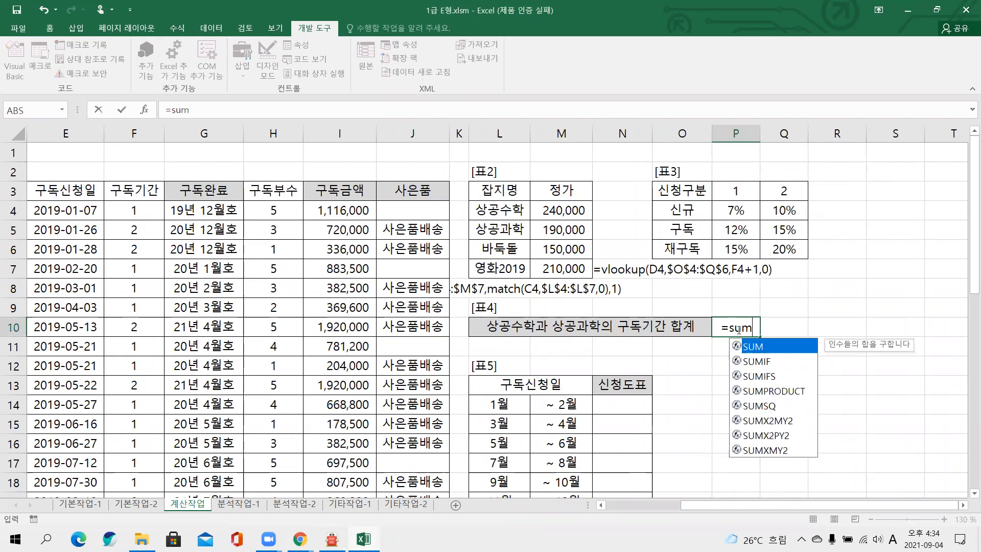
{"action": "key", "text": "Tab"}
{"action": "key", "text": "ctrl+a"}
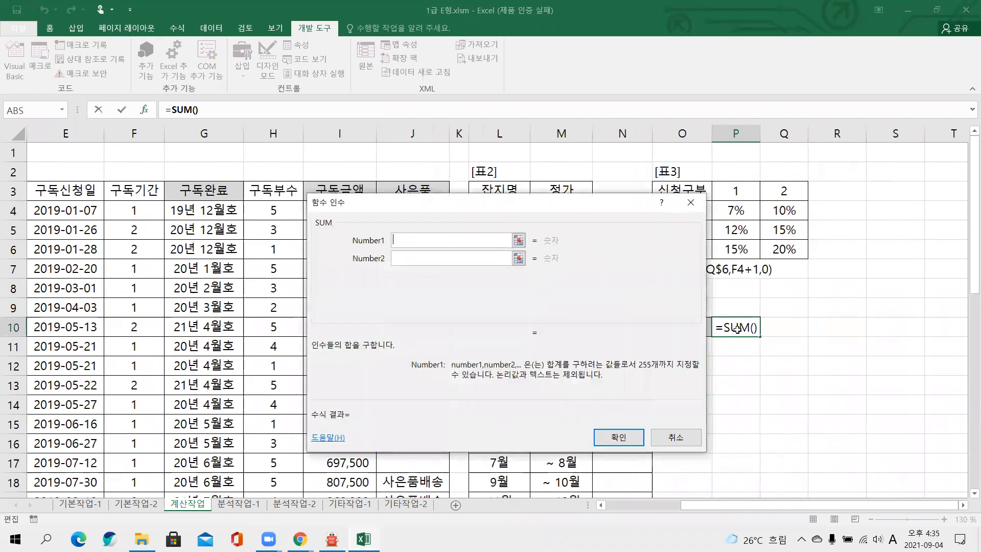
Step: Nest an IF function inside the SUM formula's first argument and bring up the IF function's own arguments
{"action": "type", "text": "if()"}
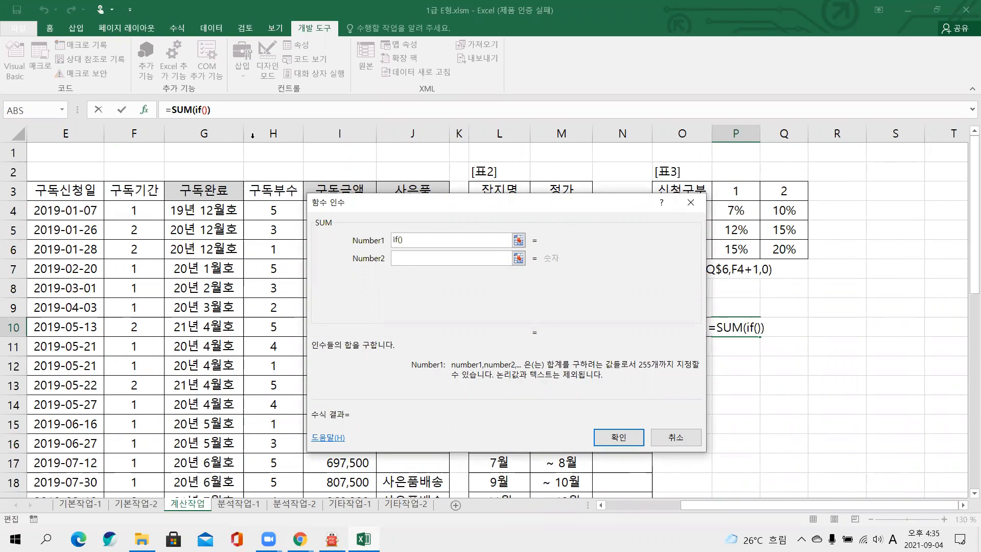
{"action": "left_click", "coordinate": [205, 110]}
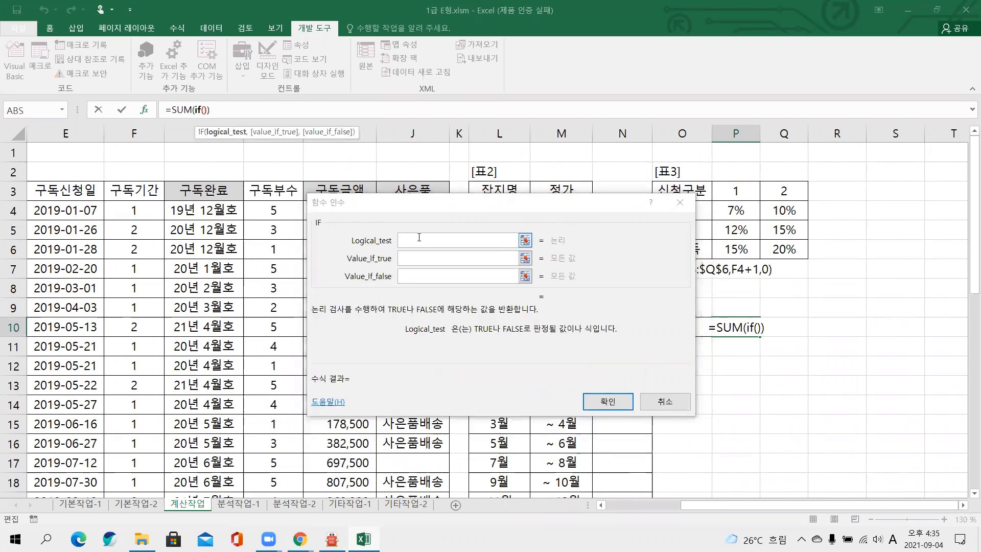
{"action": "left_click", "coordinate": [419, 238]}
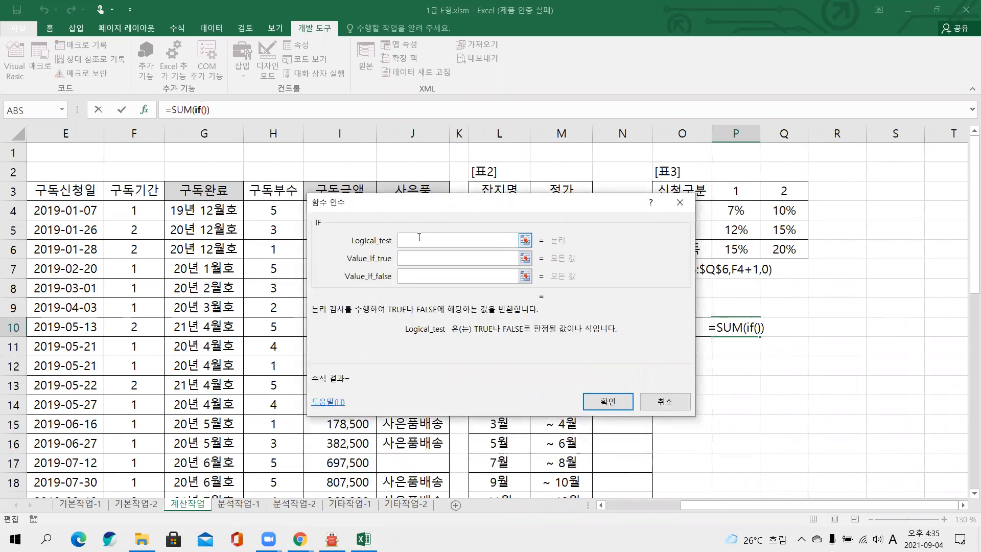
{"action": "left_click", "coordinate": [824, 90]}
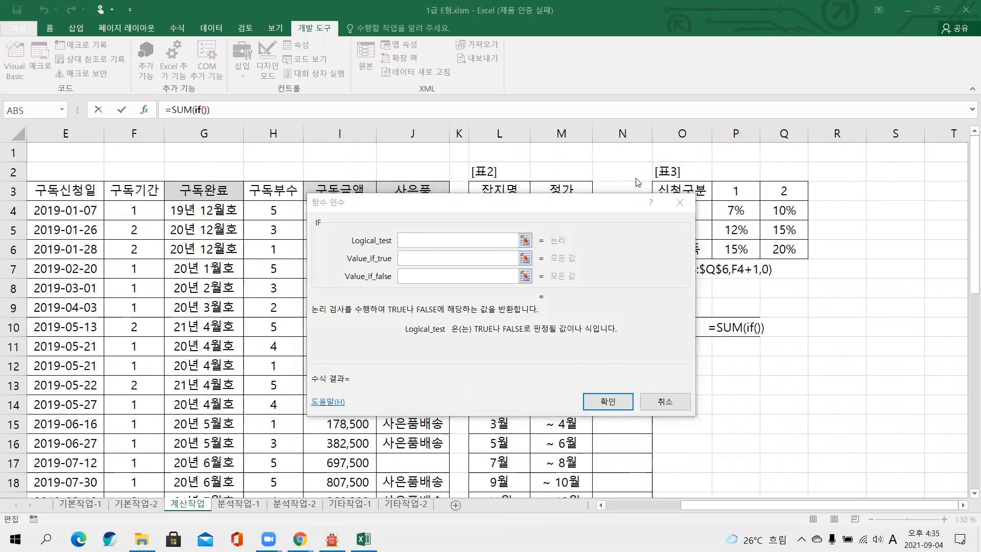
{"action": "left_click_drag", "start_coordinate": [526, 207], "coordinate": [345, 149]}
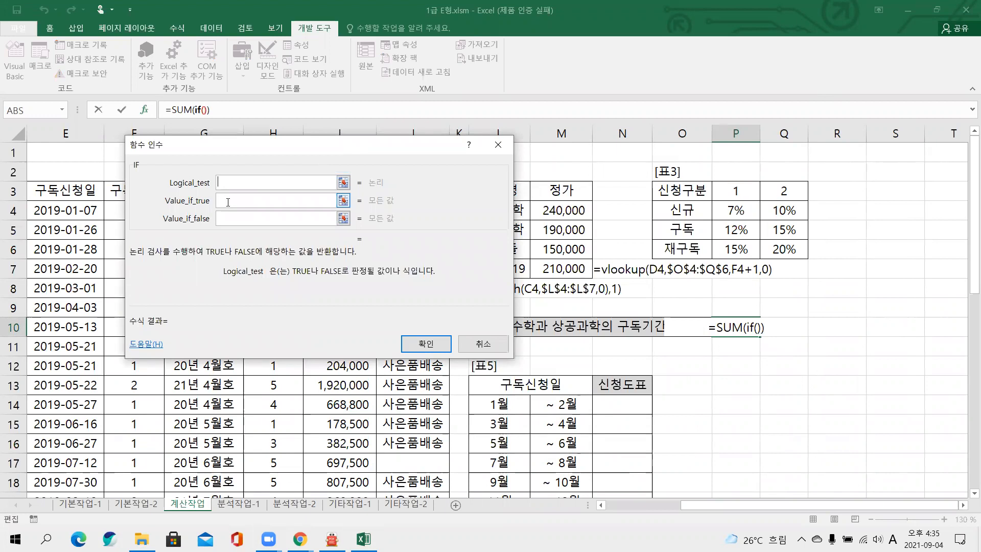
Step: Set the IF function's value-if-true argument to the 구독기간 range F4:F40
{"action": "left_click", "coordinate": [228, 203]}
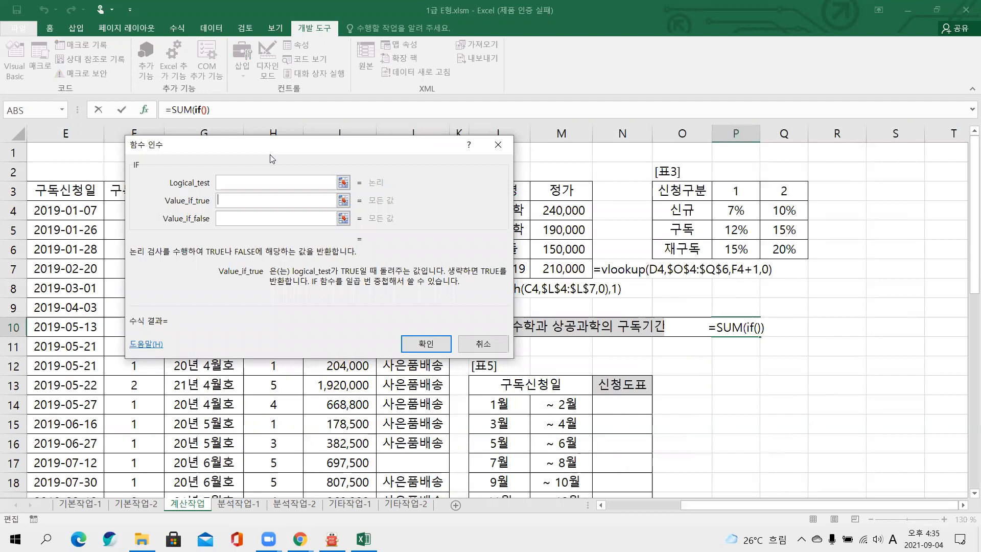
{"action": "left_click_drag", "start_coordinate": [271, 158], "coordinate": [301, 285]}
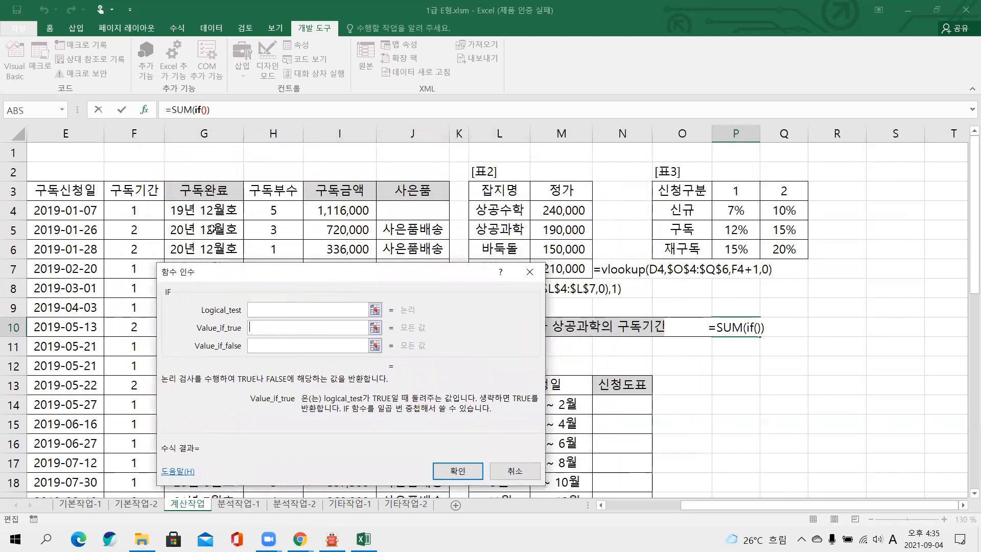
{"action": "left_click", "coordinate": [149, 213]}
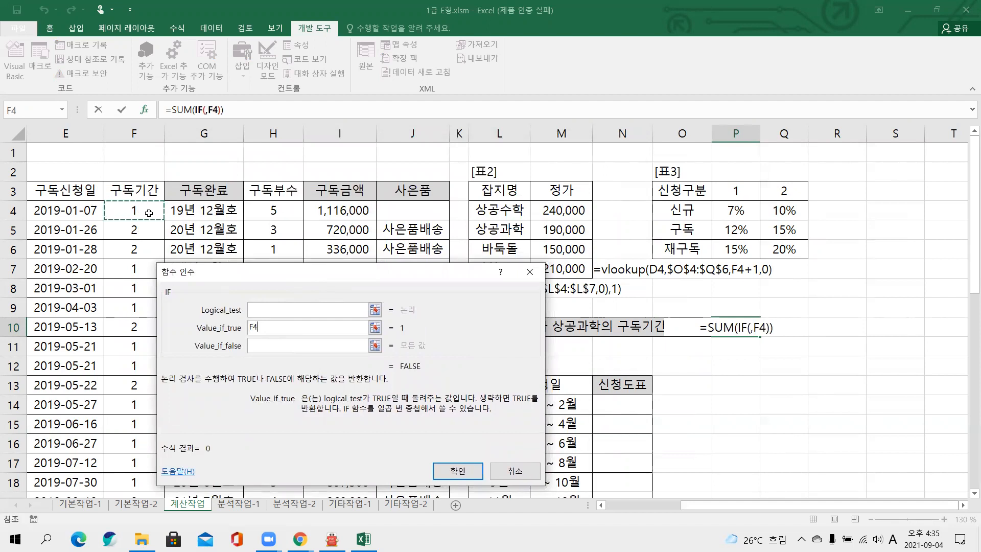
{"action": "key", "text": "ctrl+shift+Down"}
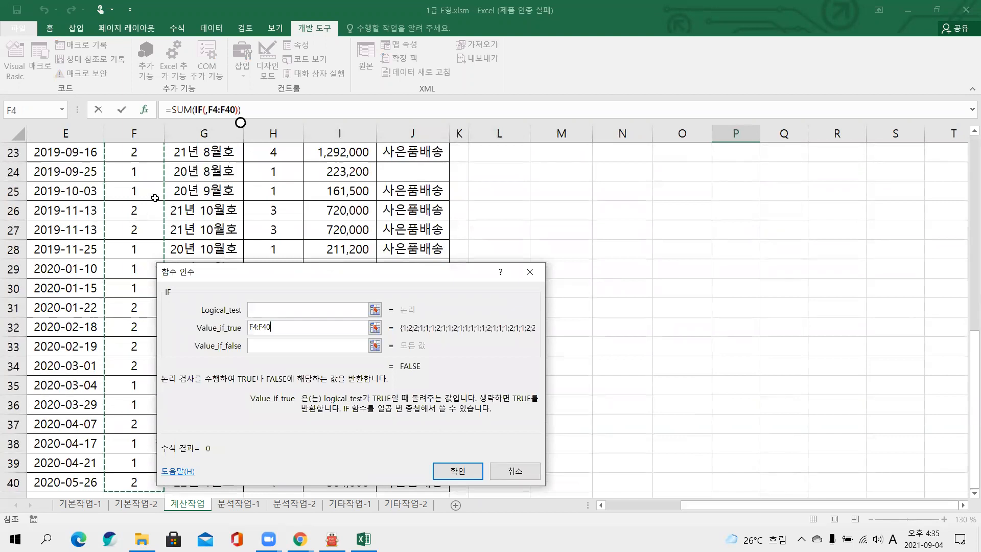
{"action": "scroll", "coordinate": [149, 213], "scroll_direction": "up", "scroll_amount": 7}
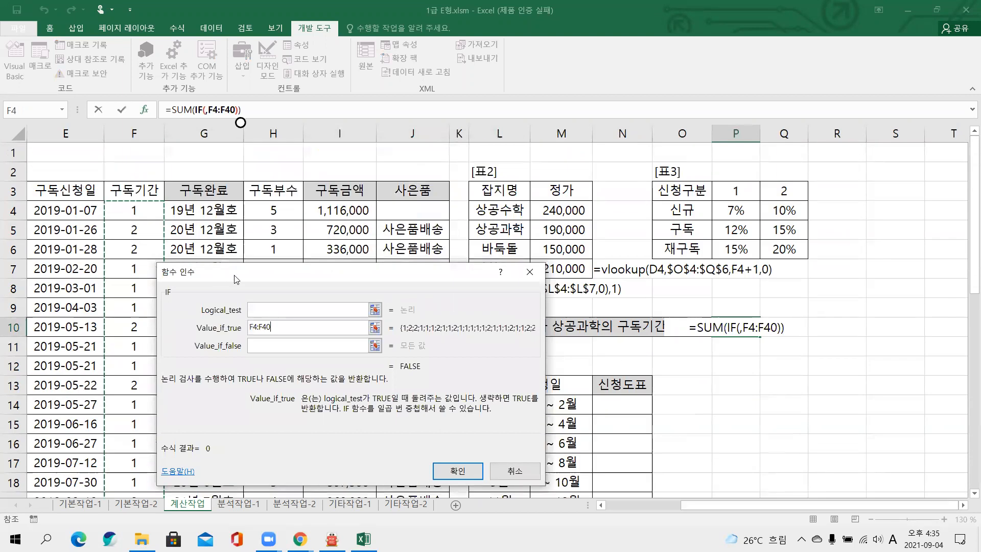
Step: Build the IF logical test as two bracketed conditions joined by +, filling the first with C4:C40="상공수학"
{"action": "left_click_drag", "start_coordinate": [261, 287], "coordinate": [232, 153]}
{"action": "left_click", "coordinate": [249, 180]}
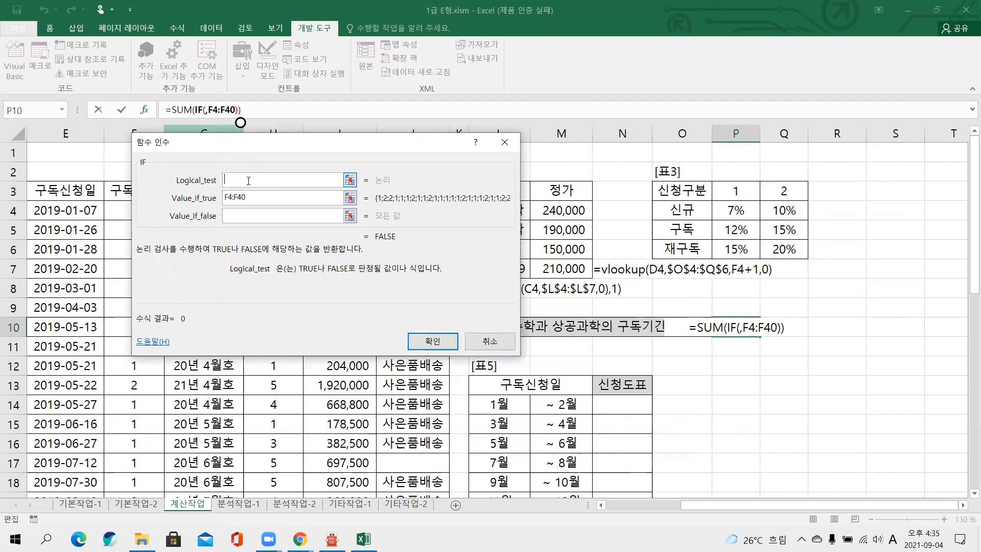
{"action": "type", "text": "()"}
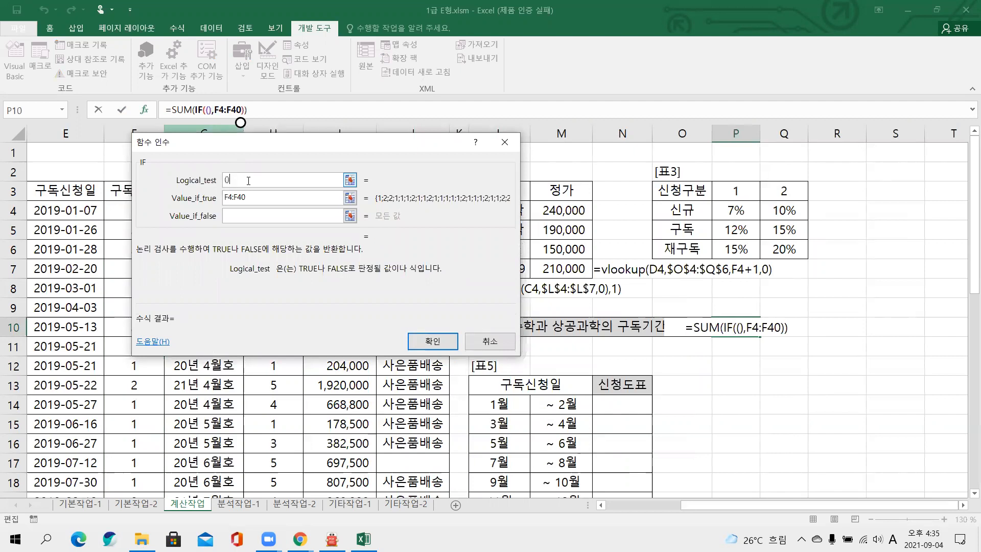
{"action": "type", "text": "+()"}
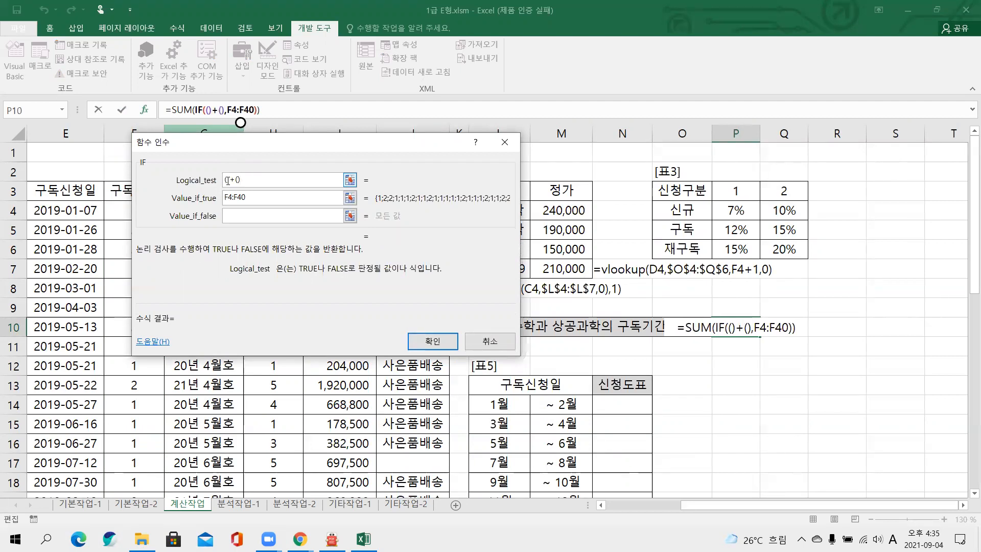
{"action": "left_click", "coordinate": [53, 203]}
{"action": "left_click_drag", "start_coordinate": [53, 203], "coordinate": [14, 206]}
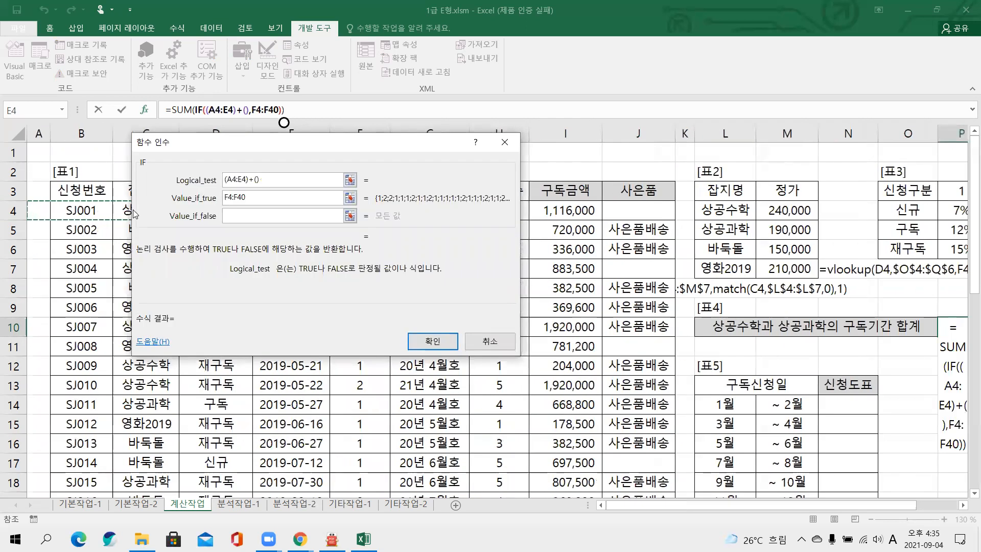
{"action": "left_click", "coordinate": [126, 210]}
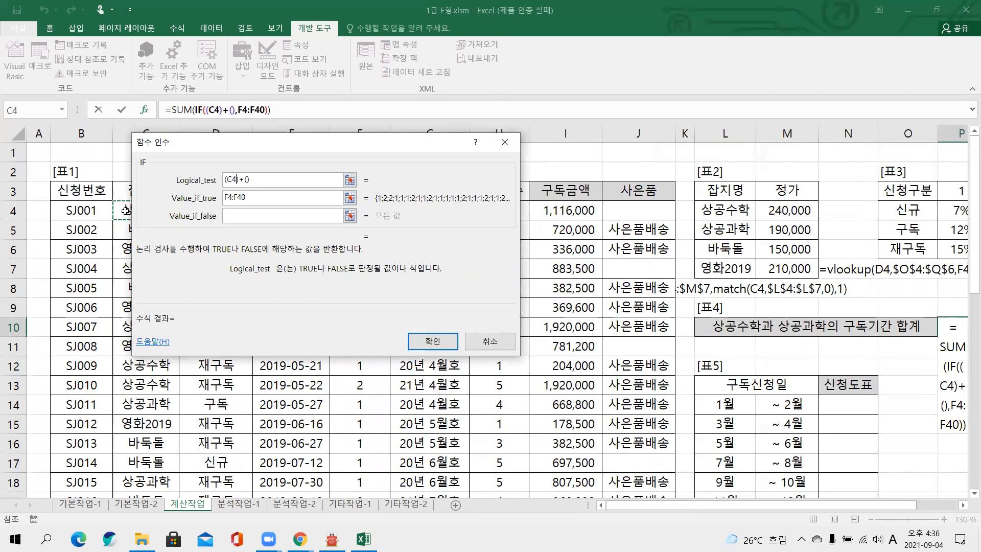
{"action": "key", "text": "ctrl+shift+Down"}
{"action": "type", "text": "=\"tk"}
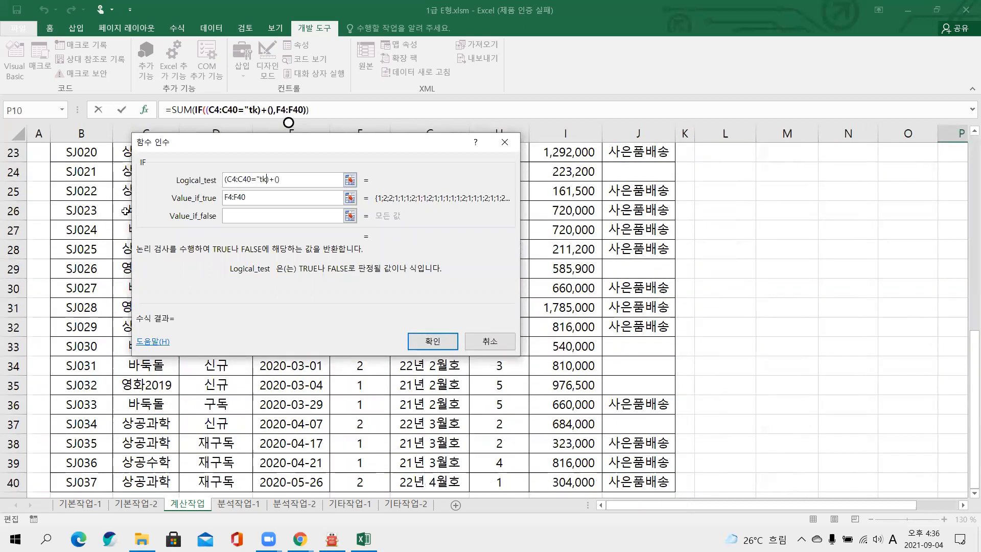
{"action": "key", "text": "BackSpace"}
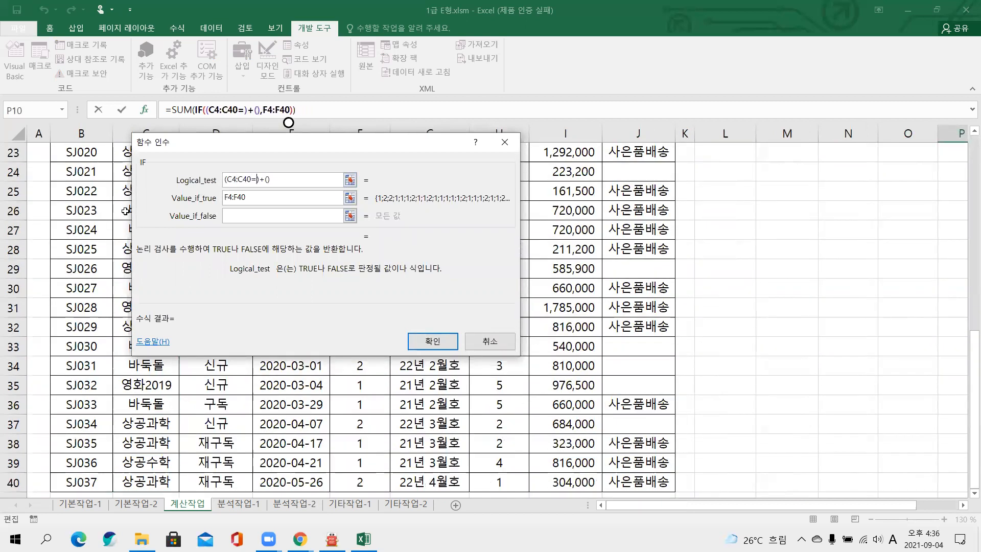
{"action": "type", "text": "\"상공"}
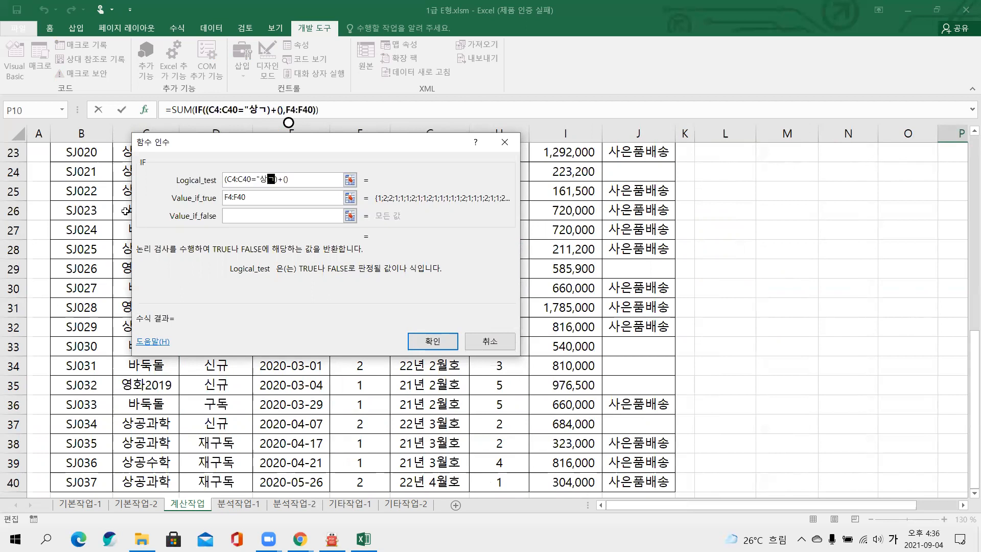
{"action": "type", "text": "수학\""}
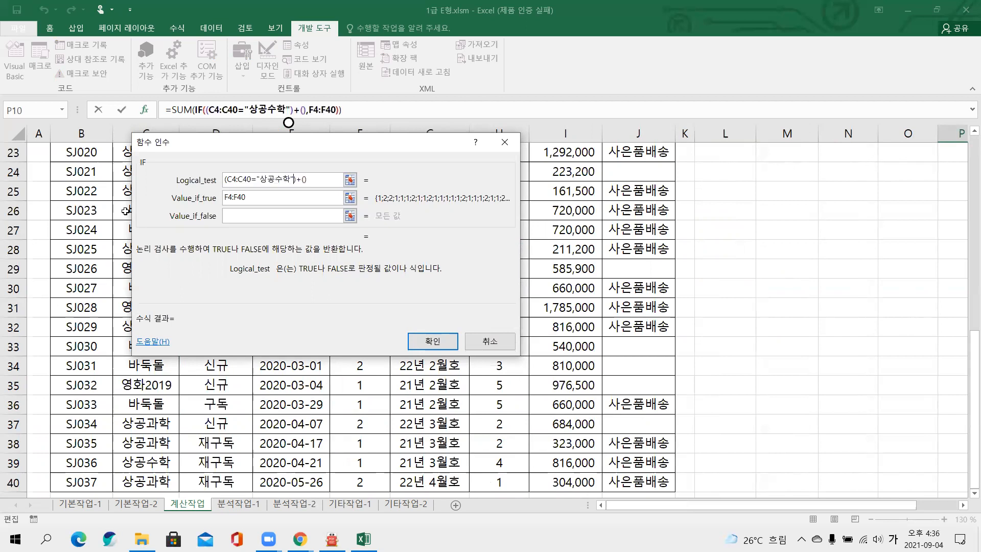
Step: Fill the second bracketed condition of the IF logical test with C4:C40="상공과학"
{"action": "left_click", "coordinate": [305, 180]}
{"action": "type", "text": "ㅊ4:"}
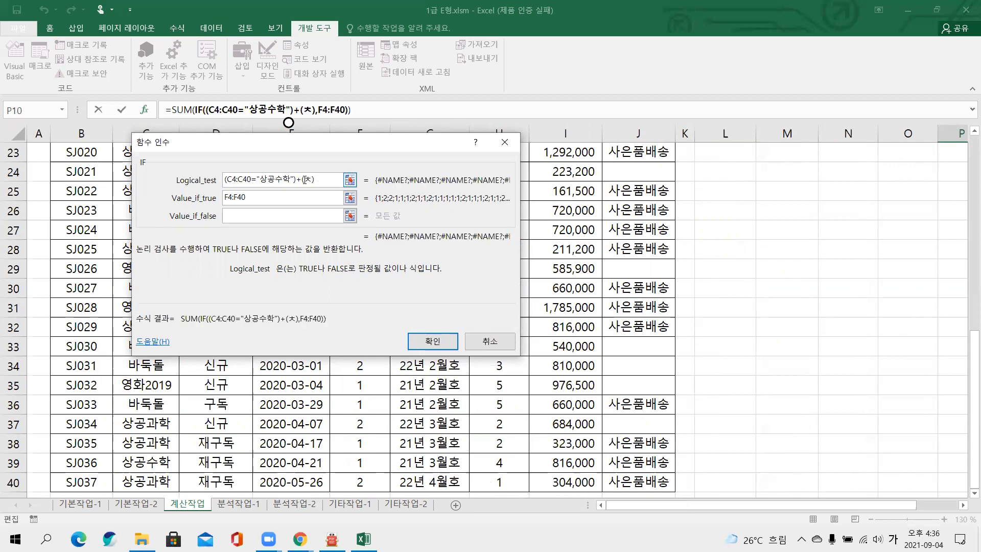
{"action": "key", "text": "BackSpace"}
{"action": "key", "text": "BackSpace"}
{"action": "key", "text": "BackSpace"}
{"action": "key", "text": "Hangul"}
{"action": "type", "text": "c3"}
{"action": "key", "text": "BackSpace"}
{"action": "type", "text": "4:c"}
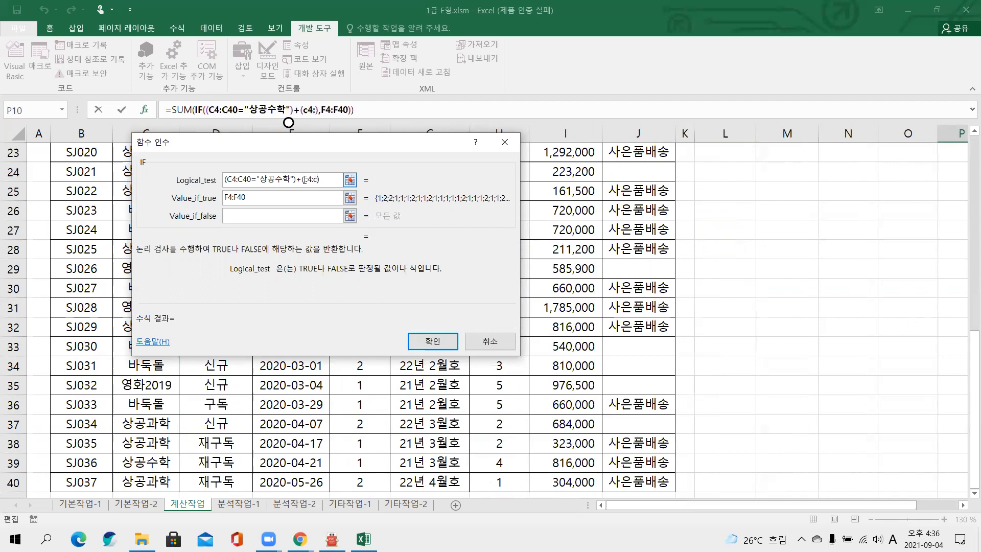
{"action": "type", "text": "40"}
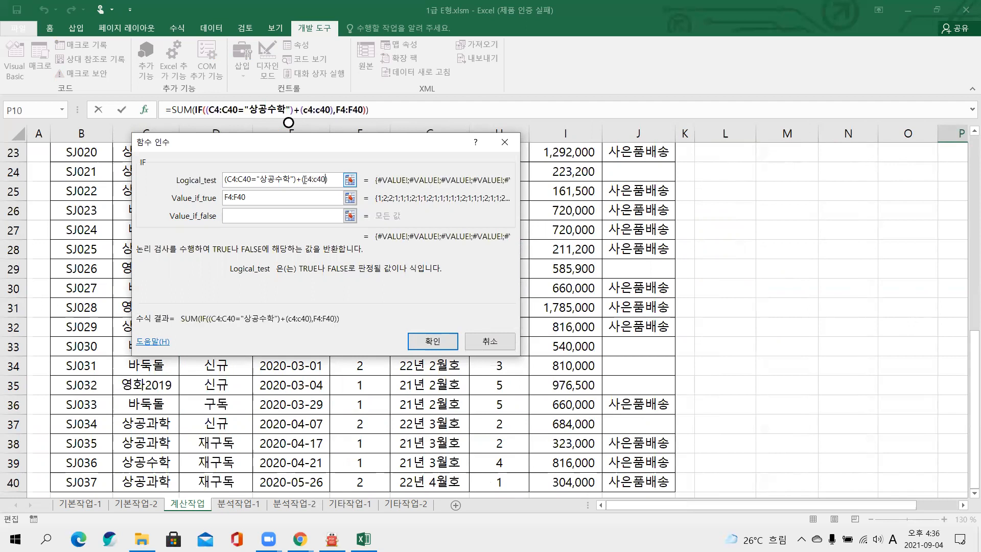
{"action": "type", "text": "=\""}
{"action": "key", "text": "Hangul"}
{"action": "type", "text": "상공과"}
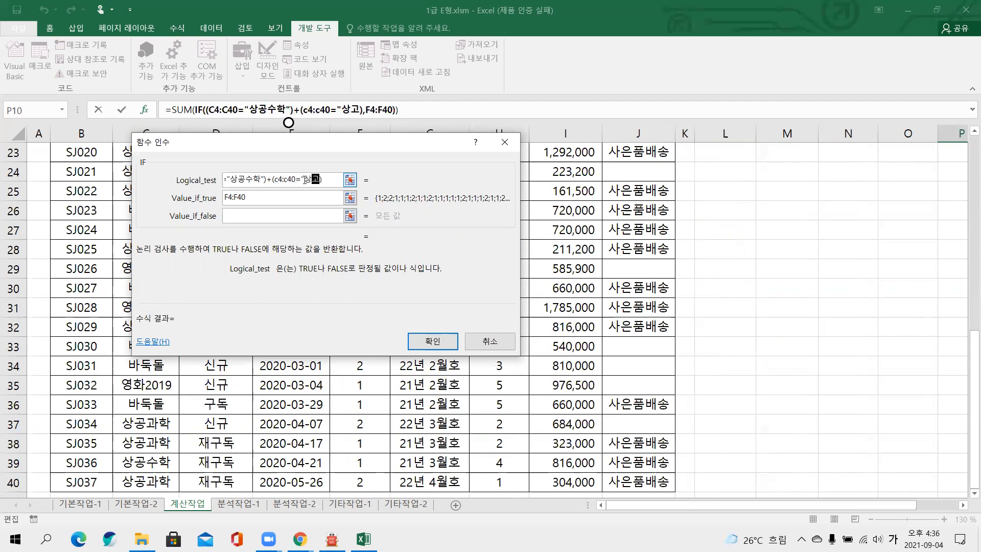
{"action": "type", "text": "학\""}
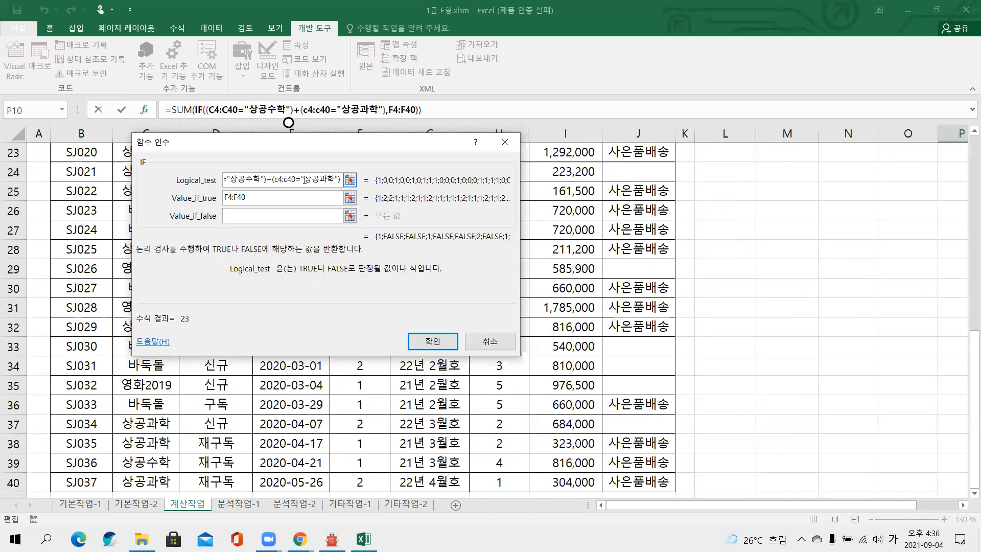
Step: Append &"년" after the SUM function, enter P10 as an array formula, and select the finished cell
{"action": "left_click", "coordinate": [256, 199]}
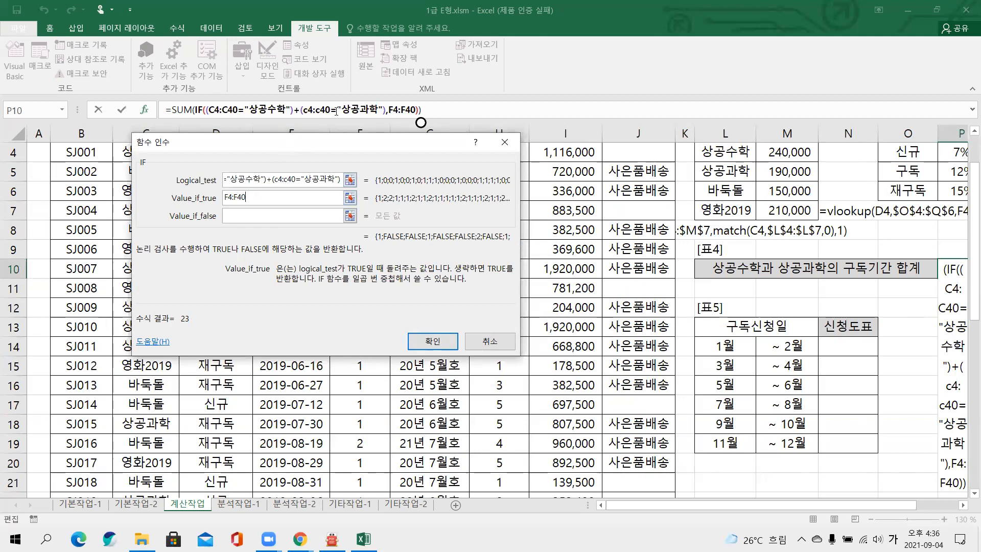
{"action": "left_click_drag", "start_coordinate": [348, 142], "coordinate": [354, 130]}
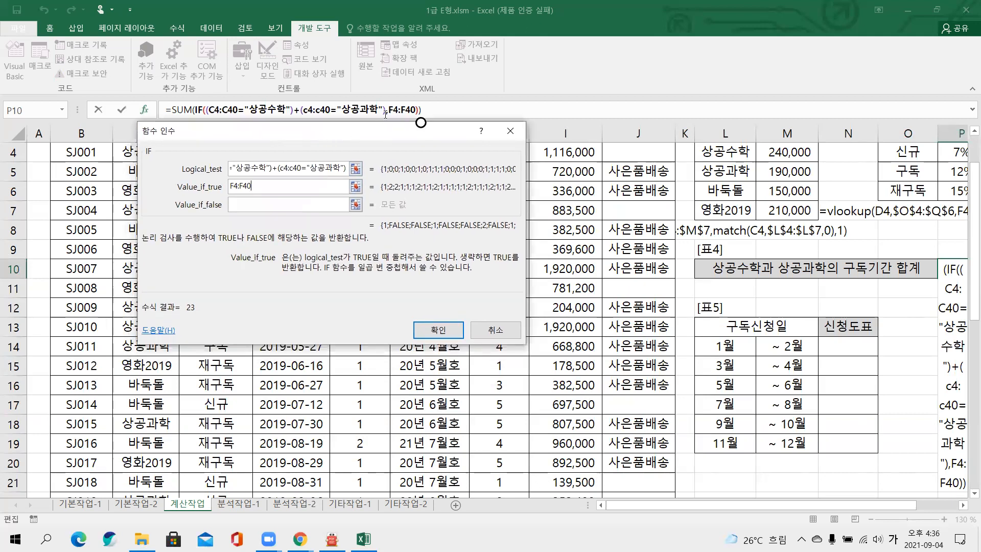
{"action": "left_click", "coordinate": [446, 111]}
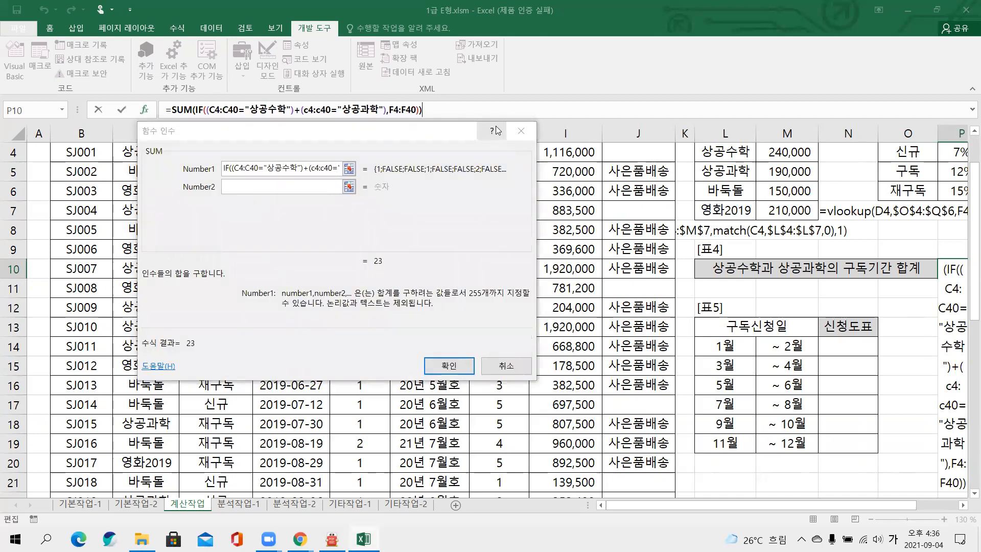
{"action": "type", "text": "&"}
{"action": "key", "text": "Hangul"}
{"action": "type", "text": "\"su"}
{"action": "key", "text": "BackSpace"}
{"action": "key", "text": "BackSpace"}
{"action": "key", "text": "Hangul"}
{"action": "type", "text": "년\""}
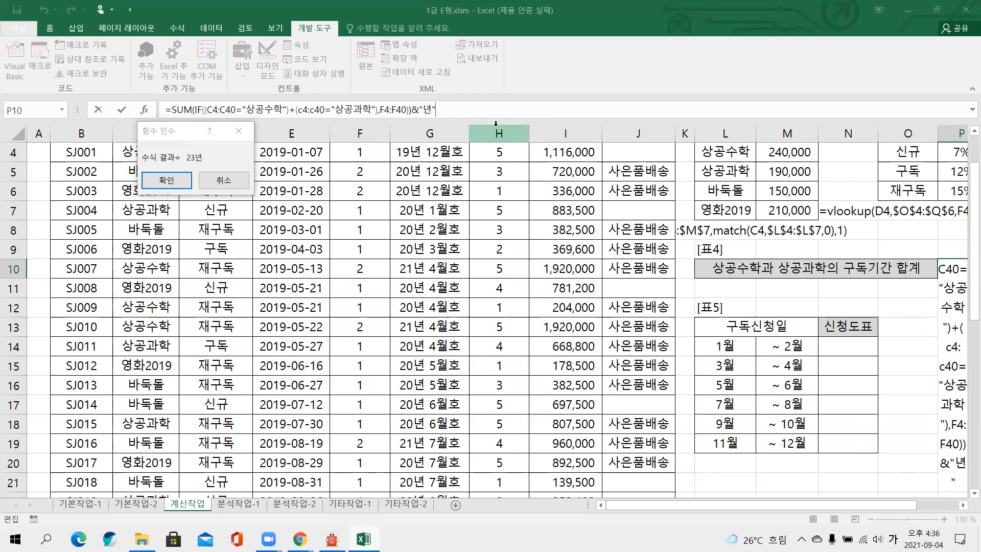
{"action": "key", "text": "ctrl+shift+Return"}
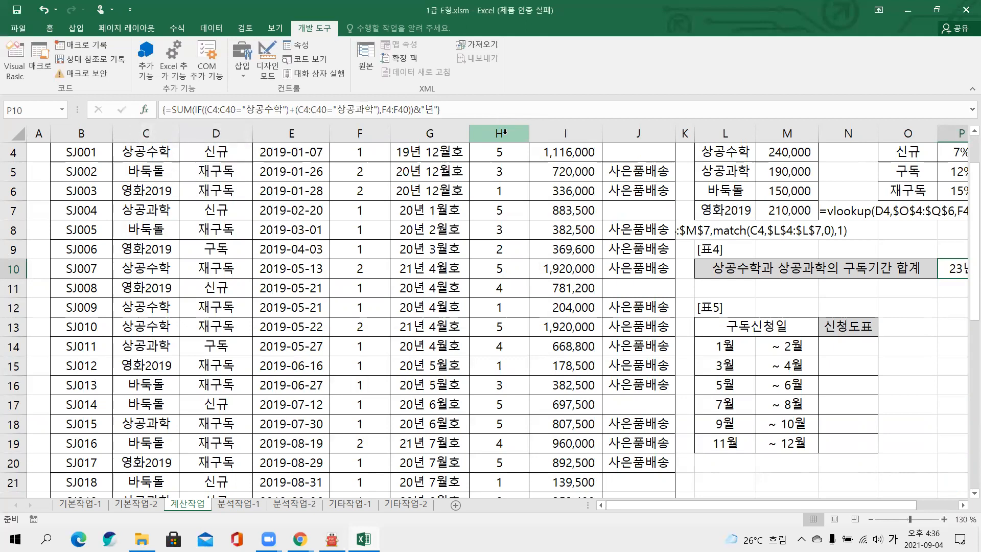
{"action": "left_click", "coordinate": [924, 303]}
{"action": "left_click", "coordinate": [929, 289]}
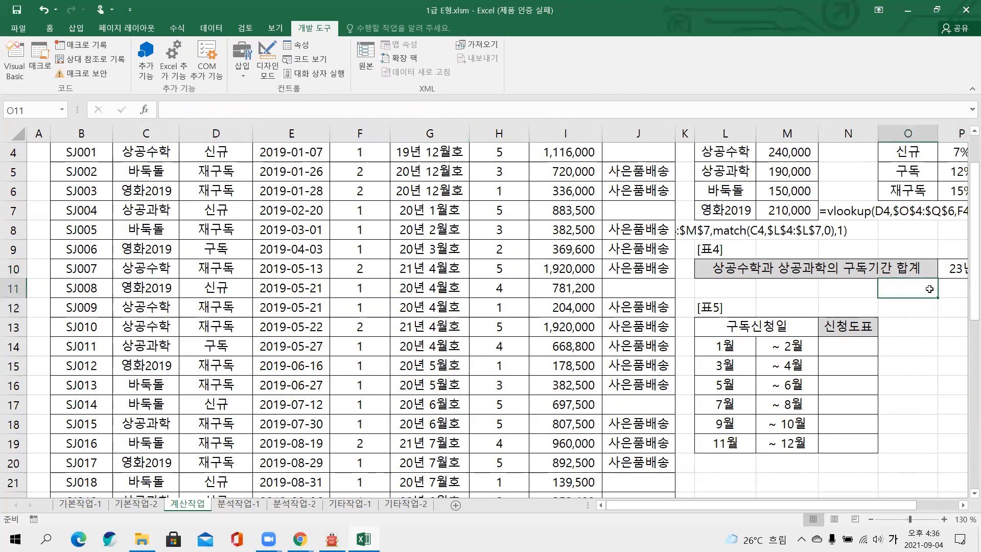
{"action": "left_click_drag", "start_coordinate": [951, 287], "coordinate": [965, 289]}
{"action": "left_click", "coordinate": [821, 268]}
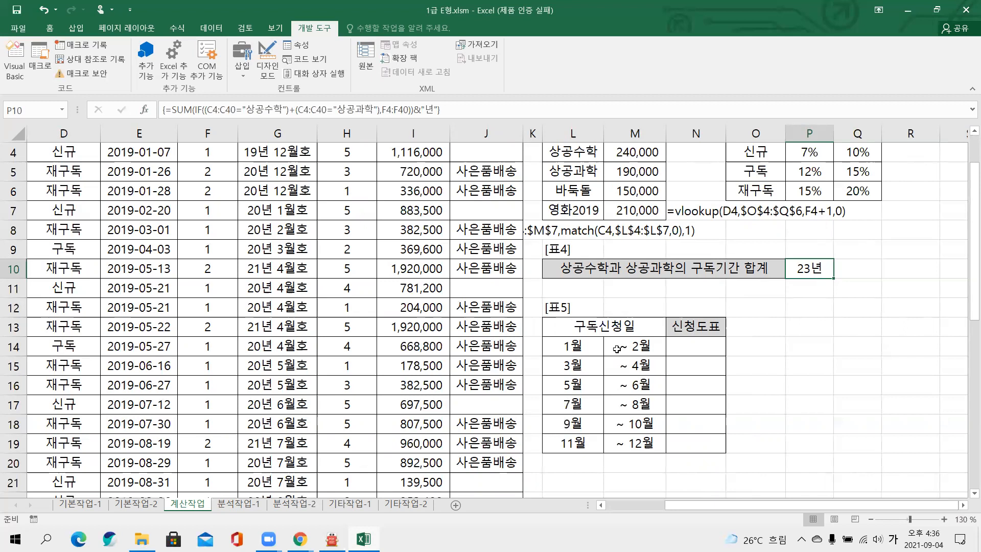
Step: Switch to the exam PDF in 알PDF and mark question 5's key phrases, ▣ symbol, and REPT, FREQUENCY, MONTH 배열 수식 requirement in red
{"action": "key", "text": "alt+Tab"}
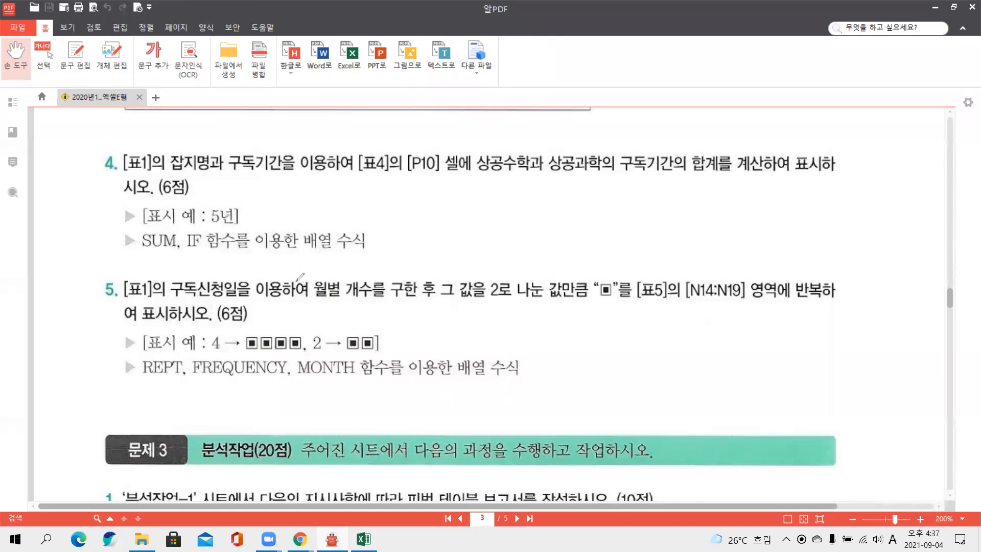
{"action": "left_click_drag", "start_coordinate": [126, 298], "coordinate": [374, 300]}
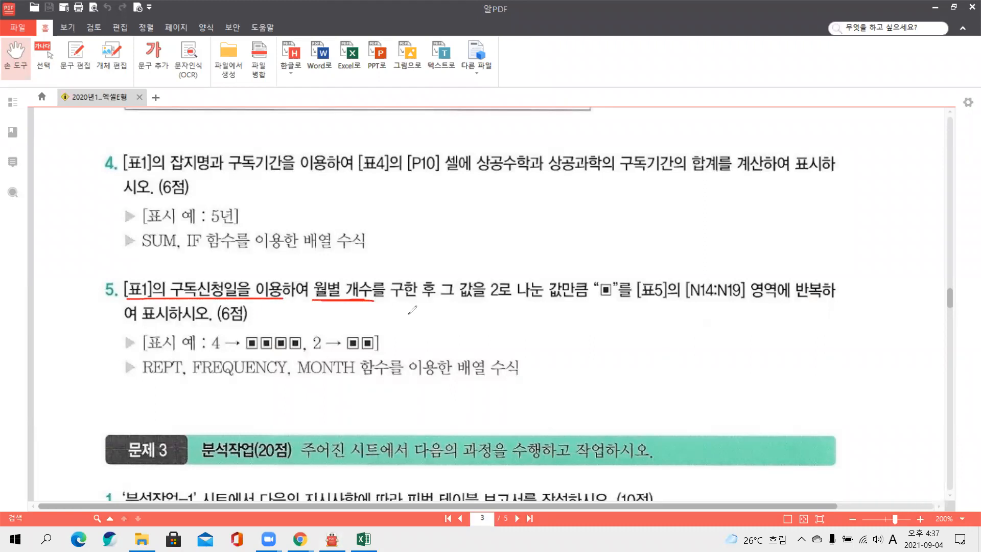
{"action": "left_click_drag", "start_coordinate": [452, 298], "coordinate": [557, 297]}
{"action": "mouse_move", "coordinate": [615, 279]}
{"action": "left_mouse_down"}
{"action": "mouse_move", "coordinate": [595, 273]}
{"action": "mouse_move", "coordinate": [615, 286]}
{"action": "mouse_move", "coordinate": [610, 297]}
{"action": "left_mouse_up"}
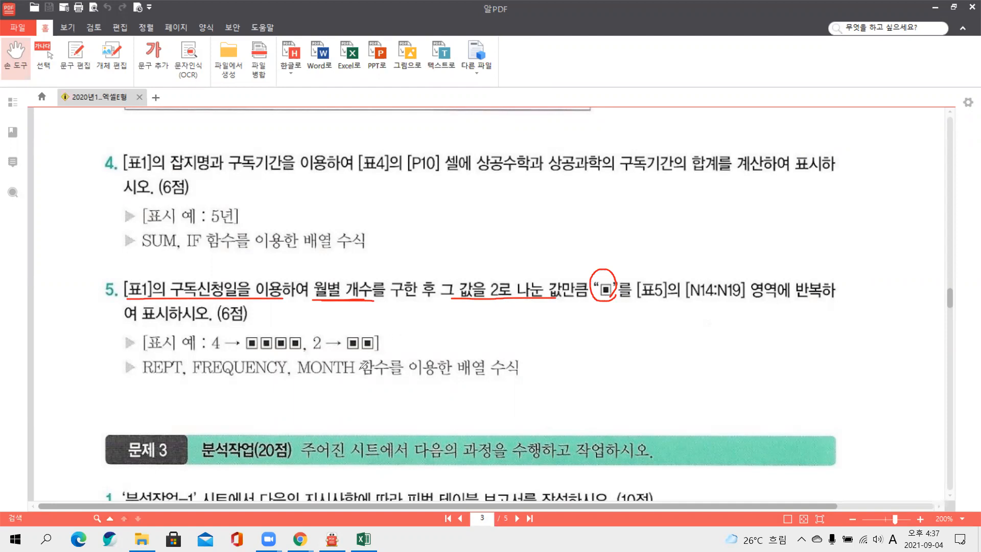
{"action": "left_click_drag", "start_coordinate": [142, 377], "coordinate": [383, 376]}
{"action": "mouse_move", "coordinate": [519, 366]}
{"action": "left_mouse_down"}
{"action": "mouse_move", "coordinate": [511, 379]}
{"action": "mouse_move", "coordinate": [498, 352]}
{"action": "mouse_move", "coordinate": [507, 380]}
{"action": "left_mouse_up"}
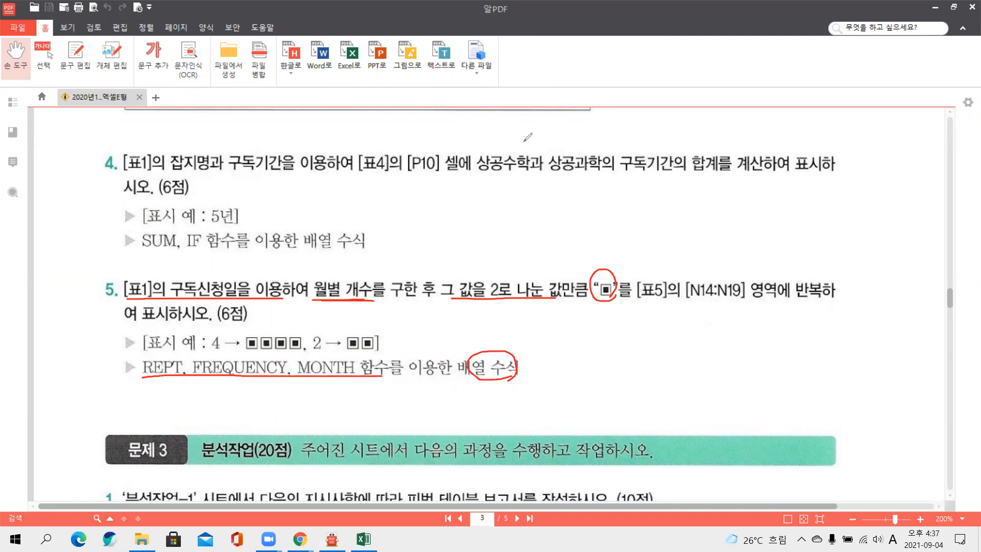
Step: Highlight FREQUENCY, 월별 개수, and the ▣▣ display example in question 5, and clear the markings
{"action": "mouse_move", "coordinate": [192, 353]}
{"action": "left_mouse_down"}
{"action": "mouse_move", "coordinate": [280, 378]}
{"action": "mouse_move", "coordinate": [290, 365]}
{"action": "left_mouse_up"}
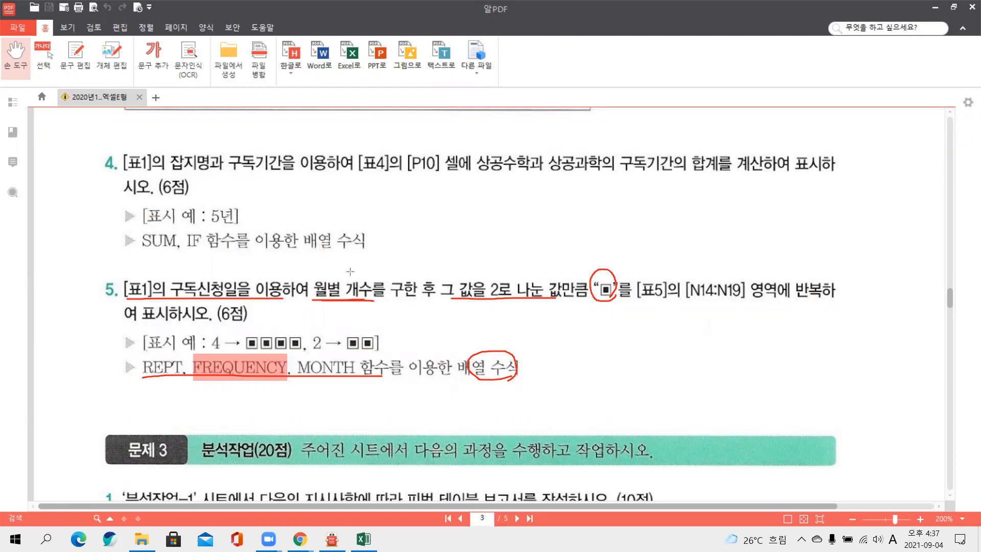
{"action": "left_click_drag", "start_coordinate": [310, 270], "coordinate": [373, 309]}
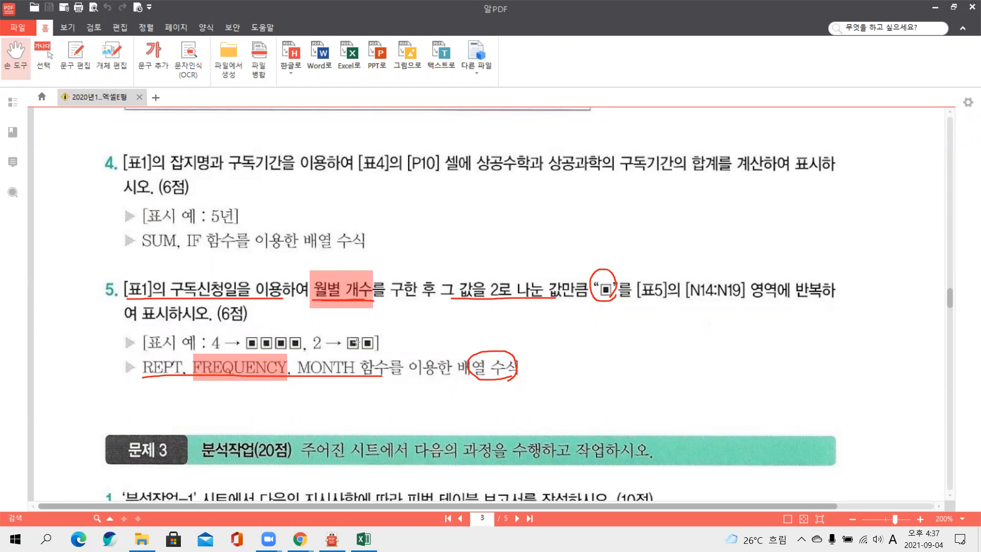
{"action": "left_click_drag", "start_coordinate": [346, 331], "coordinate": [378, 355]}
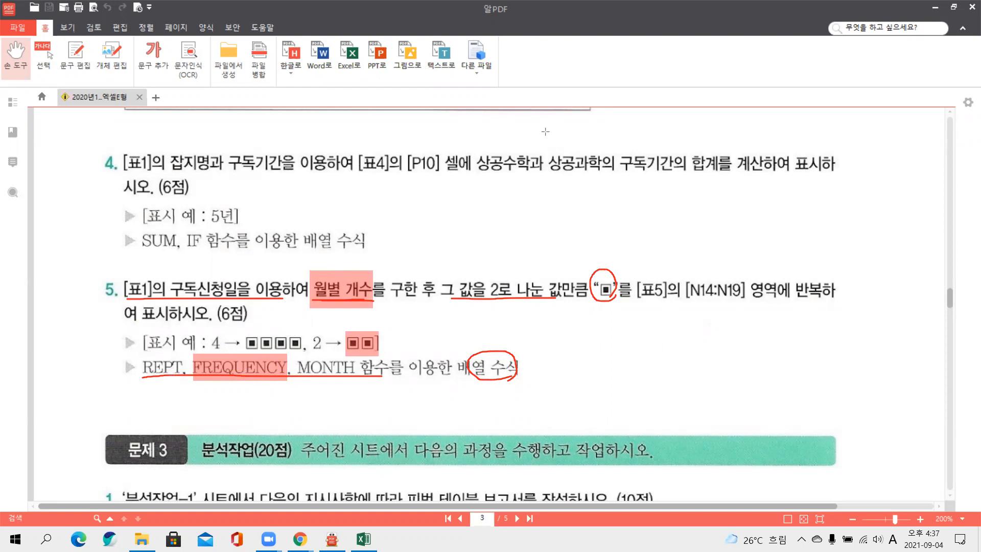
{"action": "left_click", "coordinate": [608, 188]}
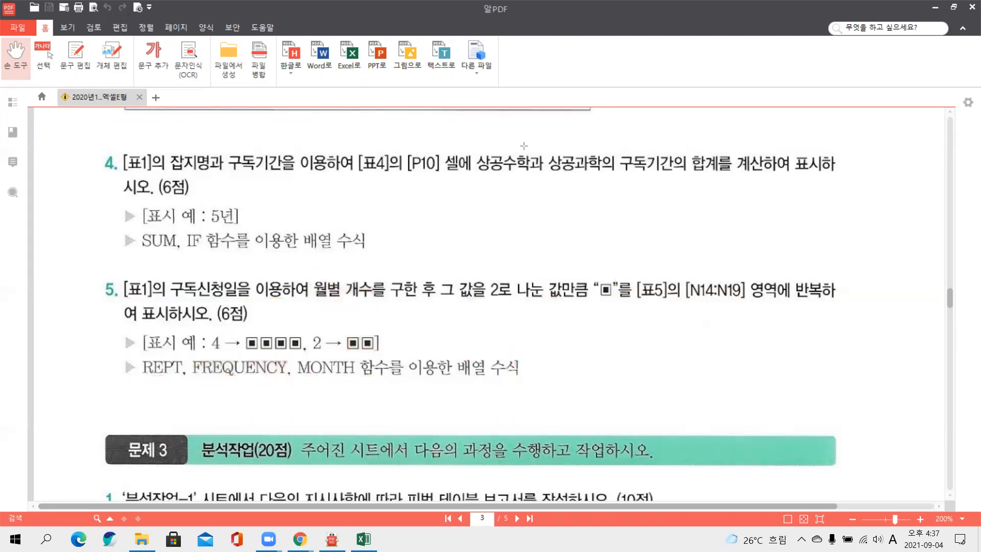
Step: Circle 배열 수식 in question 5 and draw a box and a star at FREQUENCY
{"action": "left_click", "coordinate": [524, 146]}
{"action": "left_click", "coordinate": [467, 128]}
{"action": "mouse_move", "coordinate": [465, 358]}
{"action": "left_mouse_down"}
{"action": "mouse_move", "coordinate": [511, 381]}
{"action": "mouse_move", "coordinate": [475, 349]}
{"action": "mouse_move", "coordinate": [458, 357]}
{"action": "left_mouse_up"}
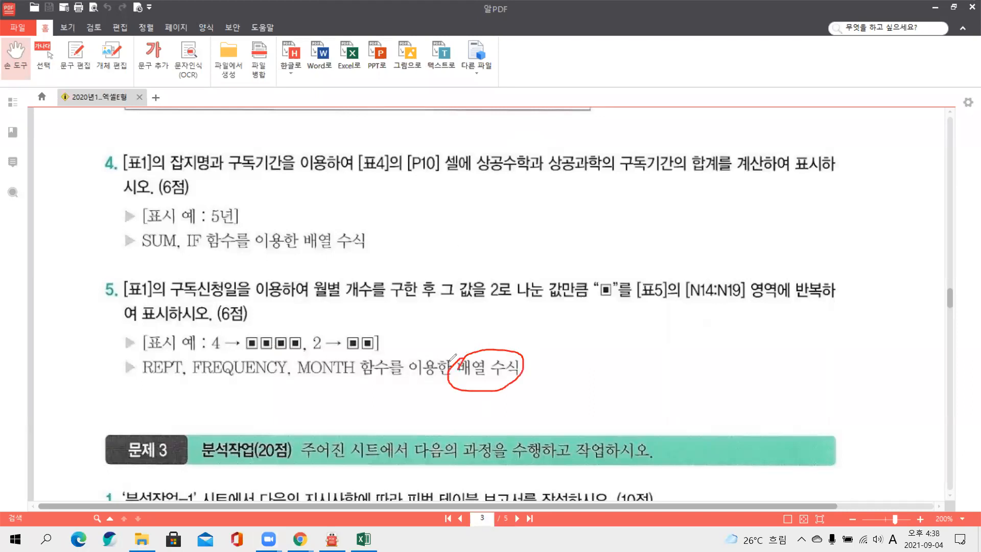
{"action": "mouse_move", "coordinate": [194, 348]}
{"action": "left_mouse_down"}
{"action": "mouse_move", "coordinate": [295, 379]}
{"action": "mouse_move", "coordinate": [194, 346]}
{"action": "left_mouse_up"}
{"action": "mouse_move", "coordinate": [192, 387]}
{"action": "left_mouse_down"}
{"action": "mouse_move", "coordinate": [187, 411]}
{"action": "mouse_move", "coordinate": [176, 397]}
{"action": "mouse_move", "coordinate": [196, 392]}
{"action": "left_mouse_up"}
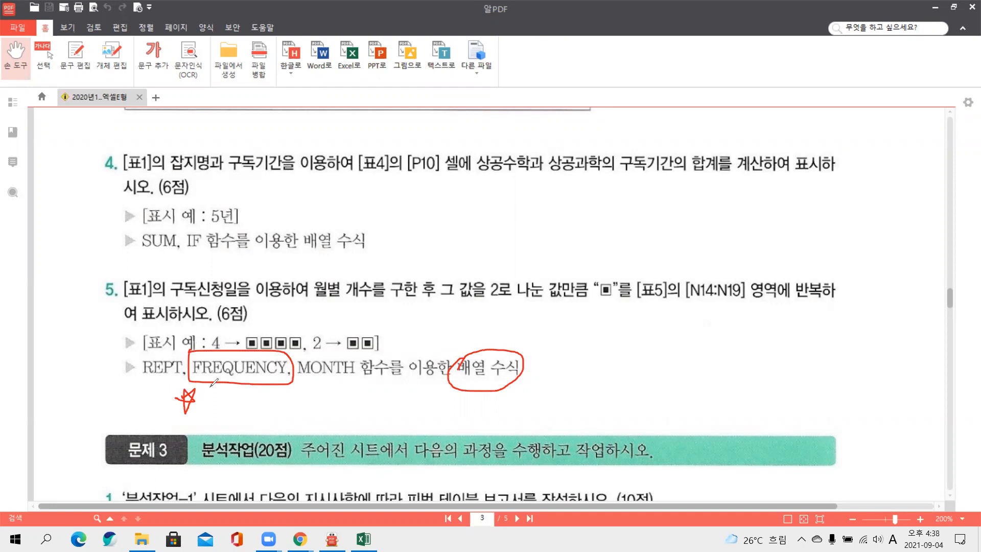
Step: Sketch a crossed-out single-cell fill-down beside a tall range box above question 5, and clear all annotations
{"action": "mouse_move", "coordinate": [543, 180]}
{"action": "left_mouse_down"}
{"action": "mouse_move", "coordinate": [595, 194]}
{"action": "mouse_move", "coordinate": [544, 179]}
{"action": "mouse_move", "coordinate": [557, 272]}
{"action": "mouse_move", "coordinate": [576, 263]}
{"action": "left_mouse_up"}
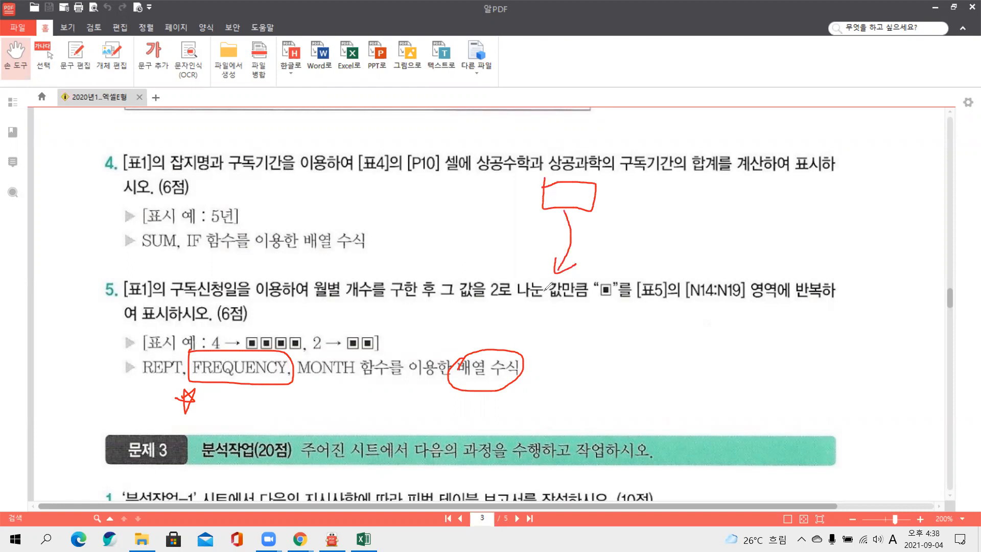
{"action": "left_click_drag", "start_coordinate": [599, 186], "coordinate": [558, 268]}
{"action": "left_click_drag", "start_coordinate": [564, 187], "coordinate": [599, 258]}
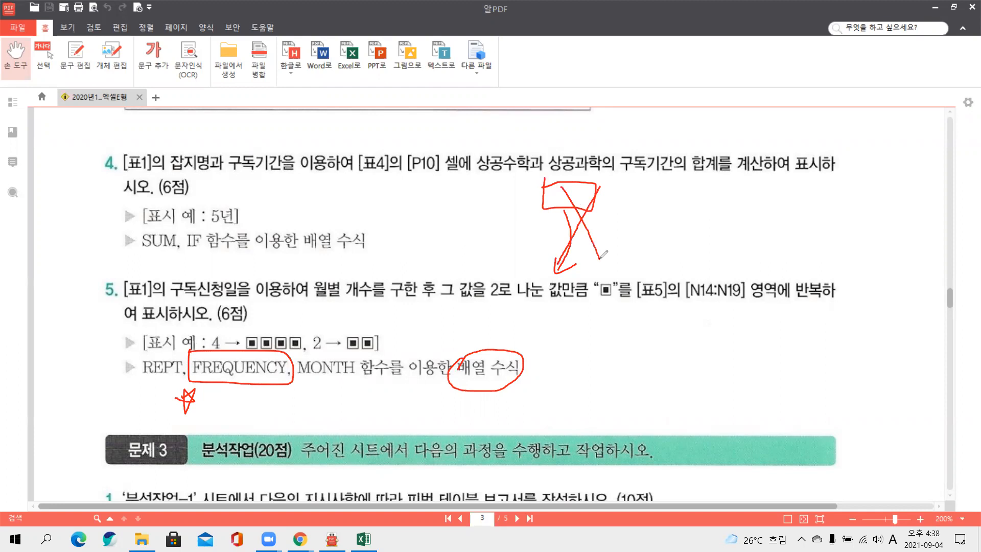
{"action": "mouse_move", "coordinate": [634, 179]}
{"action": "left_mouse_down"}
{"action": "mouse_move", "coordinate": [632, 254]}
{"action": "mouse_move", "coordinate": [675, 255]}
{"action": "mouse_move", "coordinate": [634, 178]}
{"action": "left_mouse_up"}
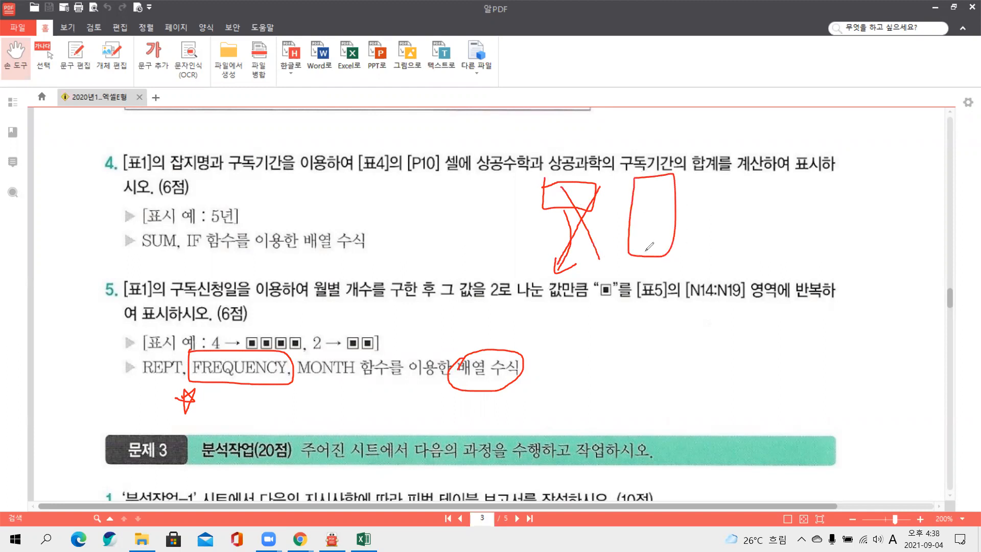
{"action": "mouse_move", "coordinate": [621, 180]}
{"action": "left_mouse_down"}
{"action": "mouse_move", "coordinate": [615, 207]}
{"action": "mouse_move", "coordinate": [627, 197]}
{"action": "left_mouse_up"}
{"action": "key", "text": "Escape"}
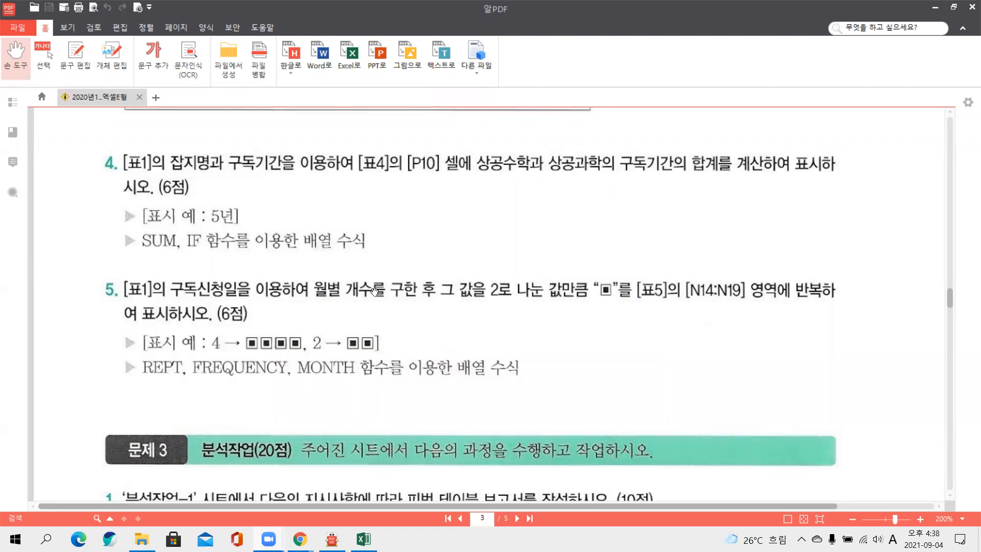
Step: Switch to the Excel workbook and select the 신청도표 range N14:N19 in 표5
{"action": "left_click", "coordinate": [373, 535]}
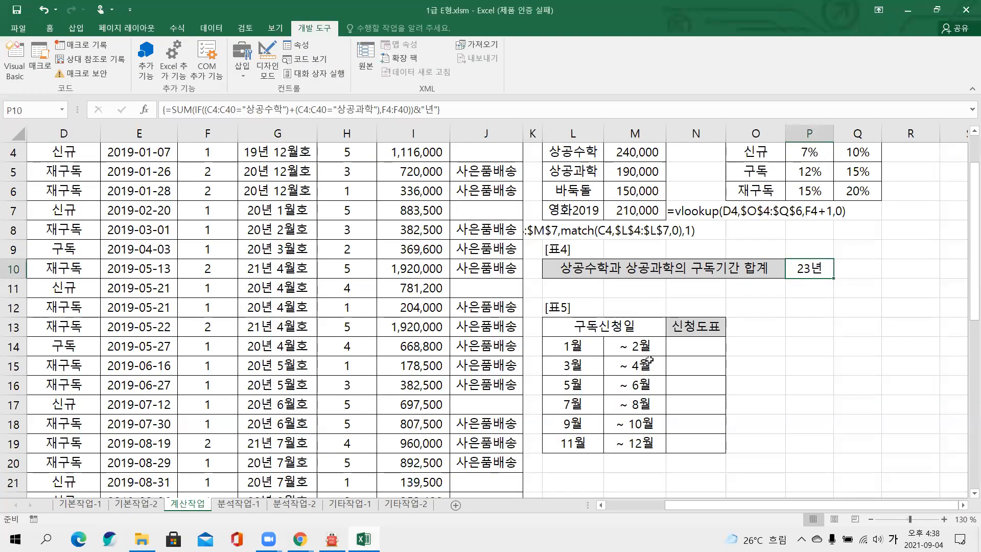
{"action": "left_click", "coordinate": [677, 351]}
{"action": "scroll", "coordinate": [693, 314], "scroll_direction": "down", "scroll_amount": 1}
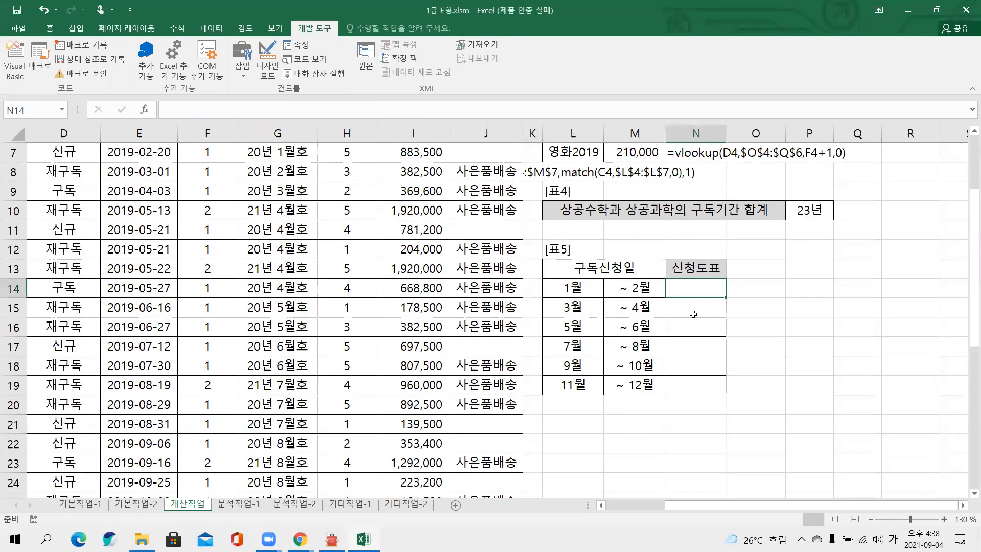
{"action": "left_click_drag", "start_coordinate": [695, 299], "coordinate": [696, 382]}
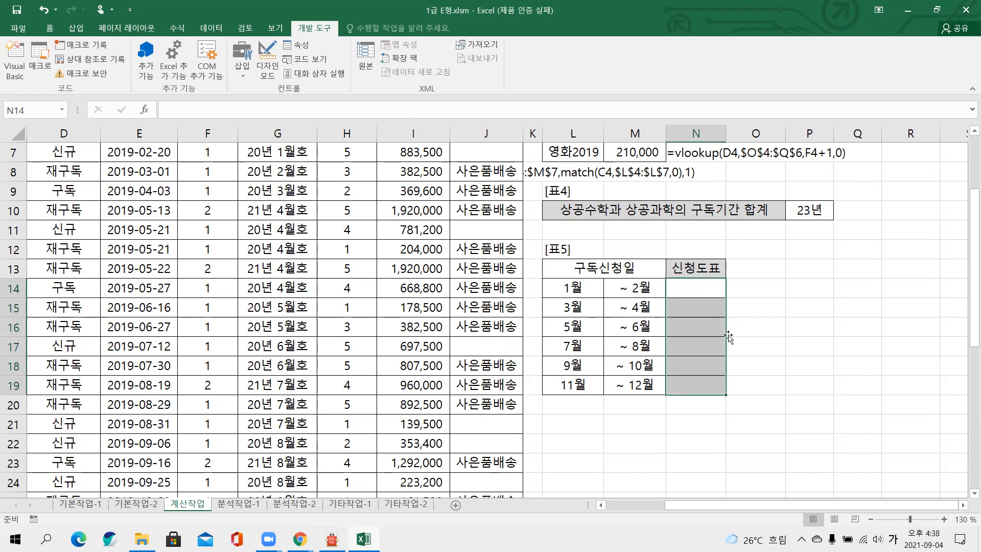
{"action": "left_click", "coordinate": [801, 128]}
{"action": "left_click", "coordinate": [686, 290]}
Step: Start a REPT function in the selected 신청도표 range and show its function arguments
{"action": "type", "text": "=ㄱㄷ"}
{"action": "key", "text": "BackSpace"}
{"action": "key", "text": "BackSpace"}
{"action": "key", "text": "Hangul"}
{"action": "type", "text": "rep"}
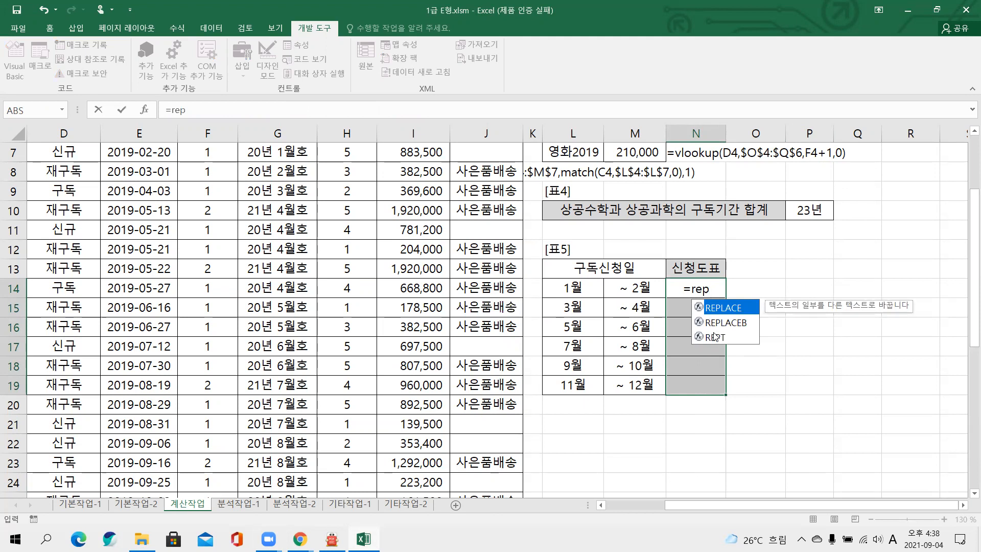
{"action": "key", "text": "Down"}
{"action": "key", "text": "Down"}
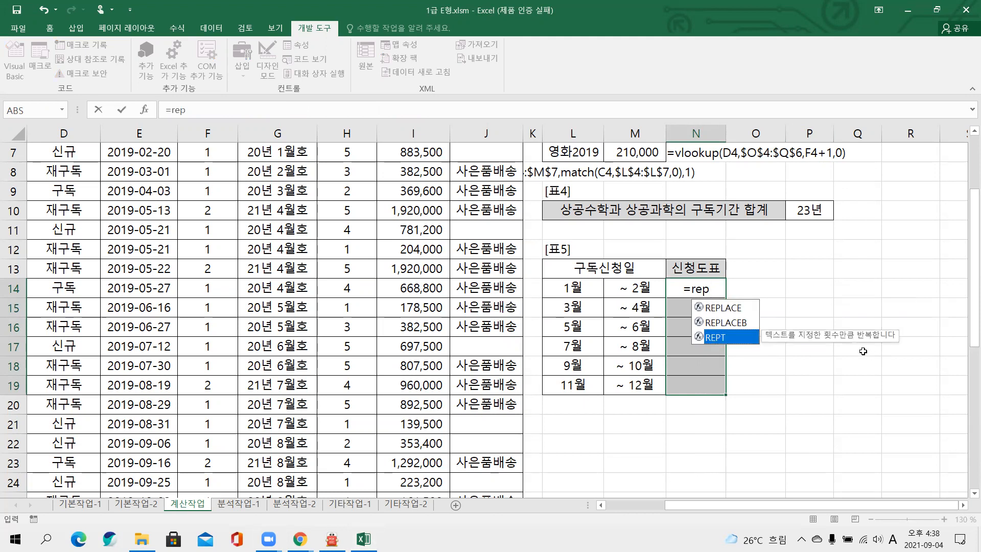
{"action": "key", "text": "Tab"}
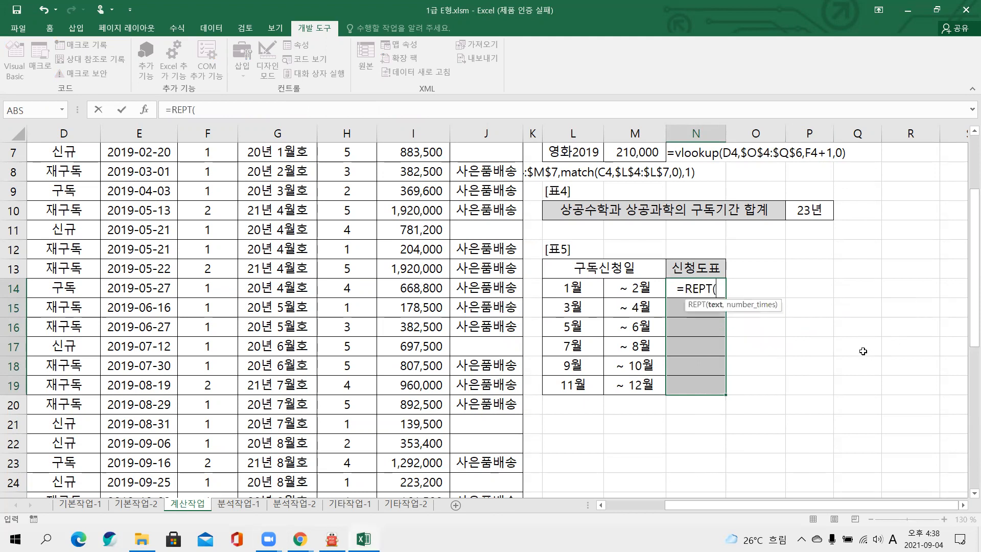
{"action": "left_click", "coordinate": [144, 110]}
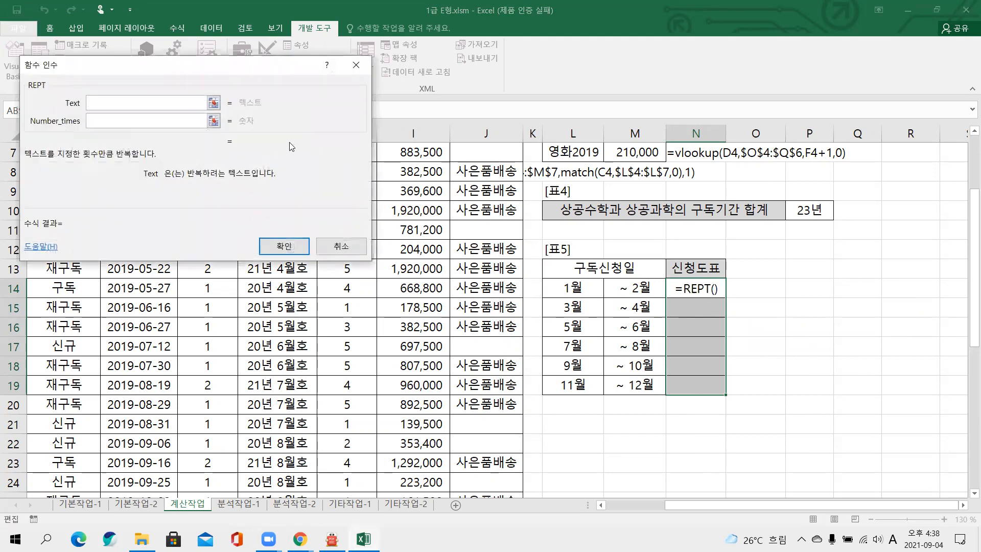
Step: Set REPT's Text argument to the special symbol "▣"
{"action": "left_click_drag", "start_coordinate": [243, 70], "coordinate": [388, 138]}
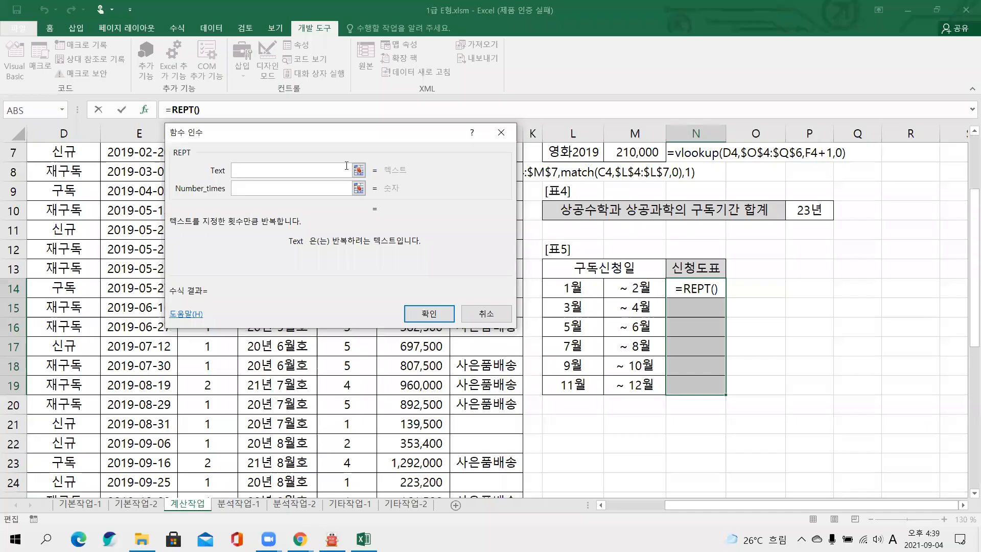
{"action": "type", "text": "a"}
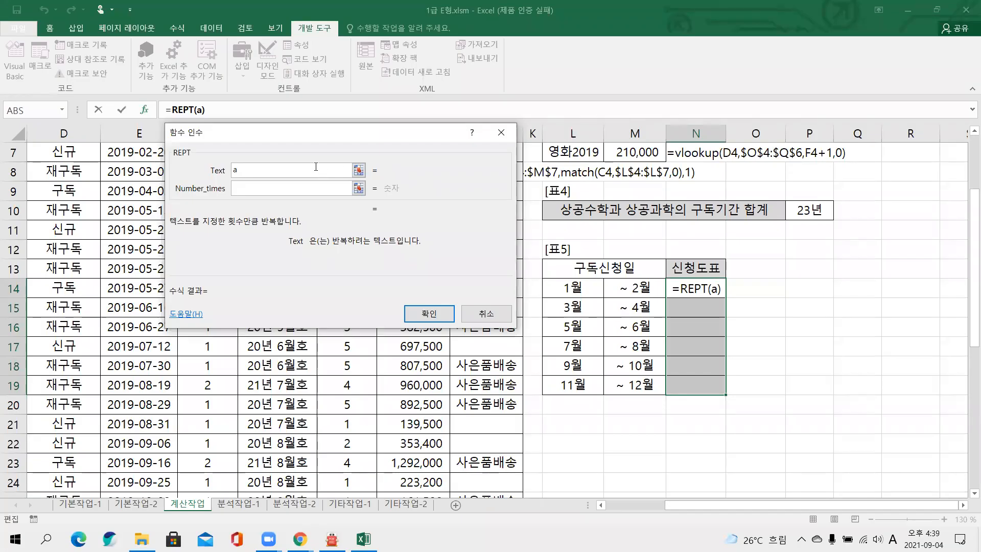
{"action": "key", "text": "BackSpace"}
{"action": "key", "text": "Hangul"}
{"action": "type", "text": "ㅁ"}
{"action": "key", "text": "Hangul_Hanja"}
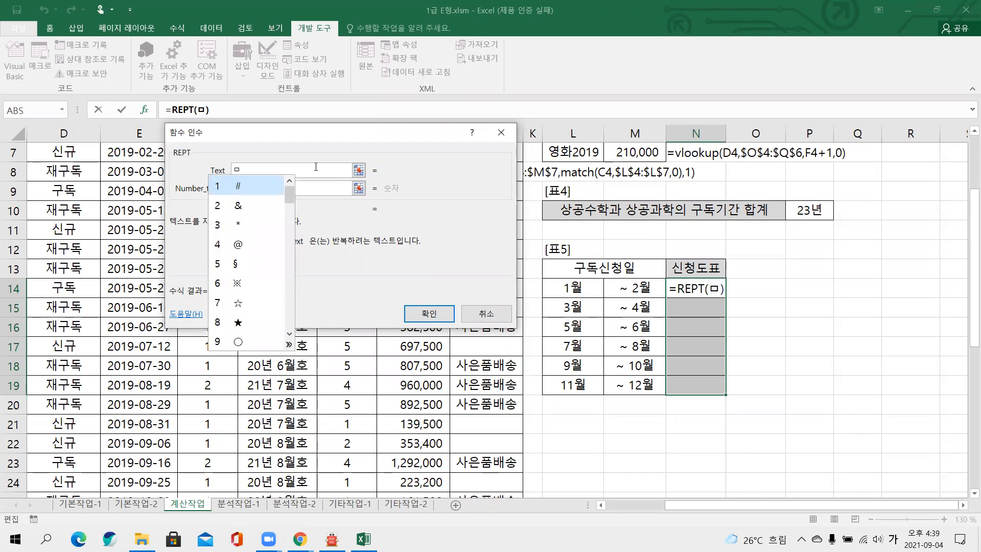
{"action": "key", "text": "Tab"}
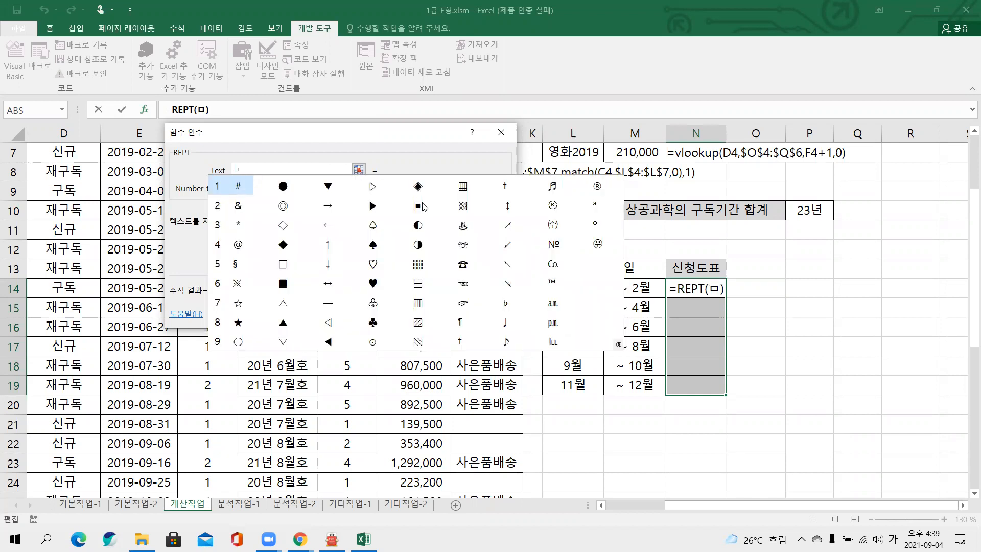
{"action": "left_click", "coordinate": [419, 205]}
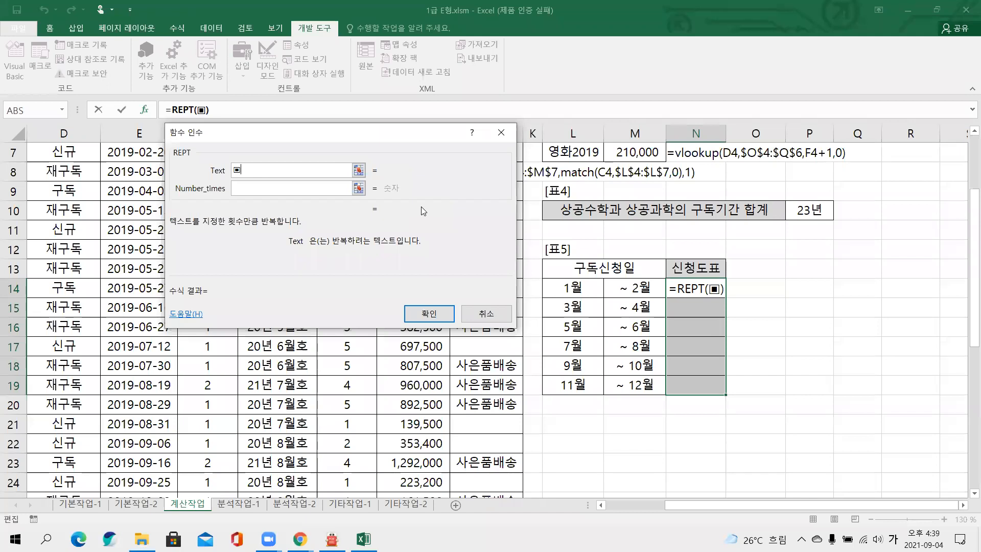
{"action": "left_click", "coordinate": [300, 193]}
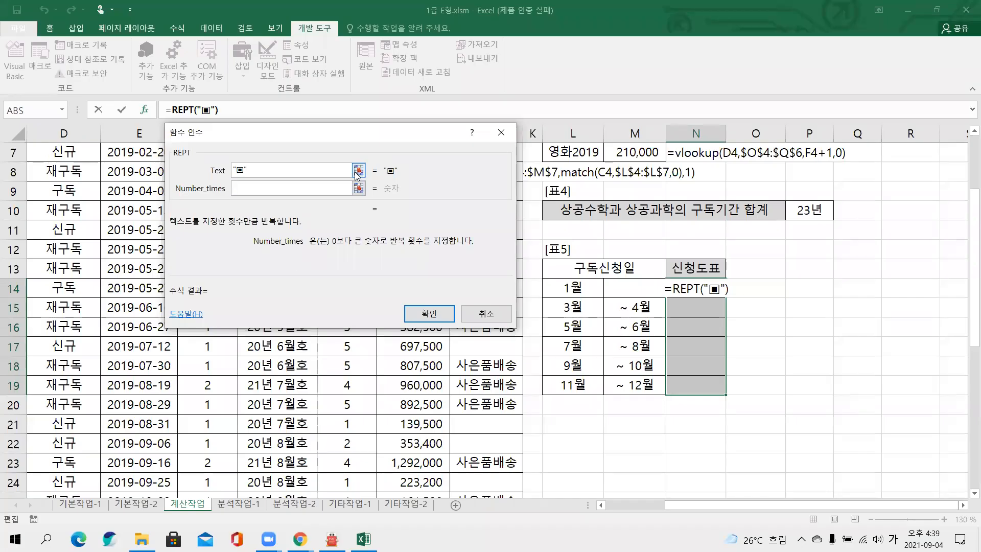
{"action": "type", "text": "ㄱㄷ벼"}
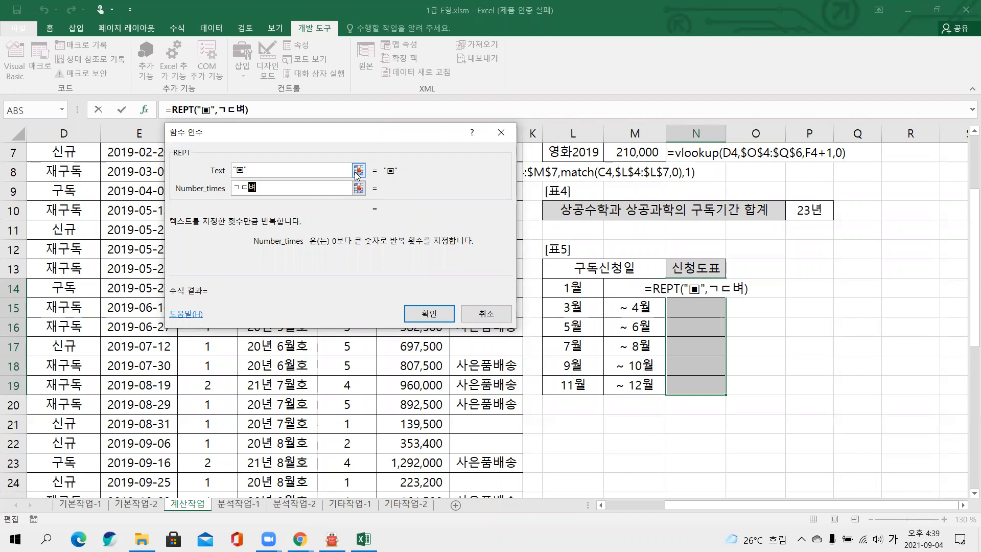
{"action": "type", "text": "ㅜㅊ"}
{"action": "key", "text": "BackSpace"}
{"action": "key", "text": "BackSpace"}
{"action": "key", "text": "BackSpace"}
{"action": "key", "text": "BackSpace"}
{"action": "key", "text": "BackSpace"}
{"action": "key", "text": "Hangul"}
{"action": "type", "text": "que"}
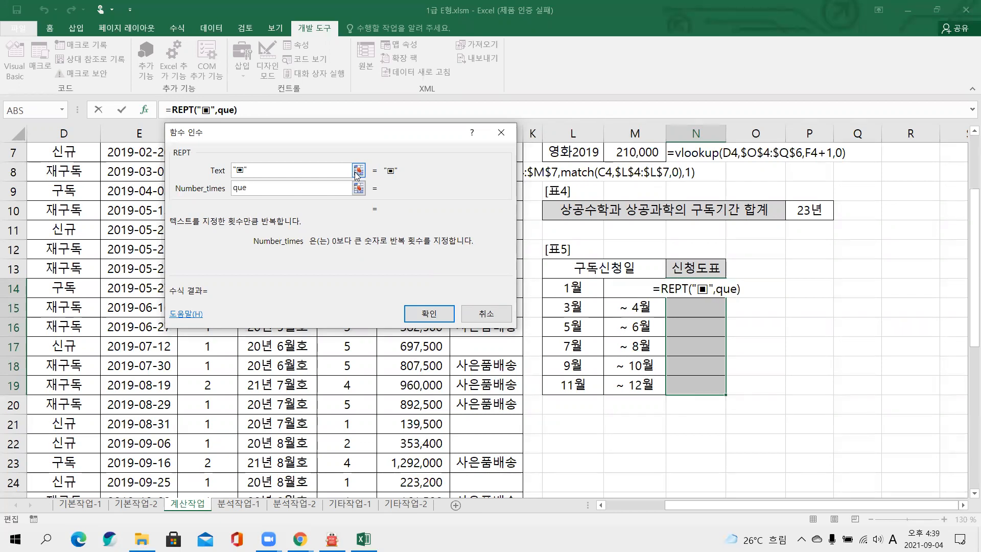
{"action": "key", "text": "BackSpace"}
{"action": "key", "text": "BackSpace"}
{"action": "key", "text": "BackSpace"}
Step: Enter frequency() as REPT's Number_times argument
{"action": "type", "text": "fr"}
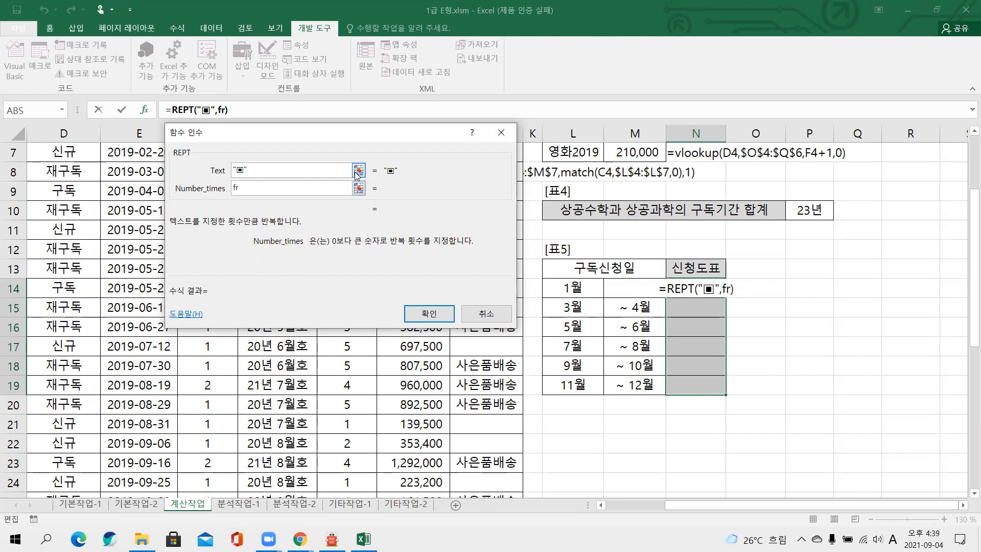
{"action": "type", "text": "equency)"}
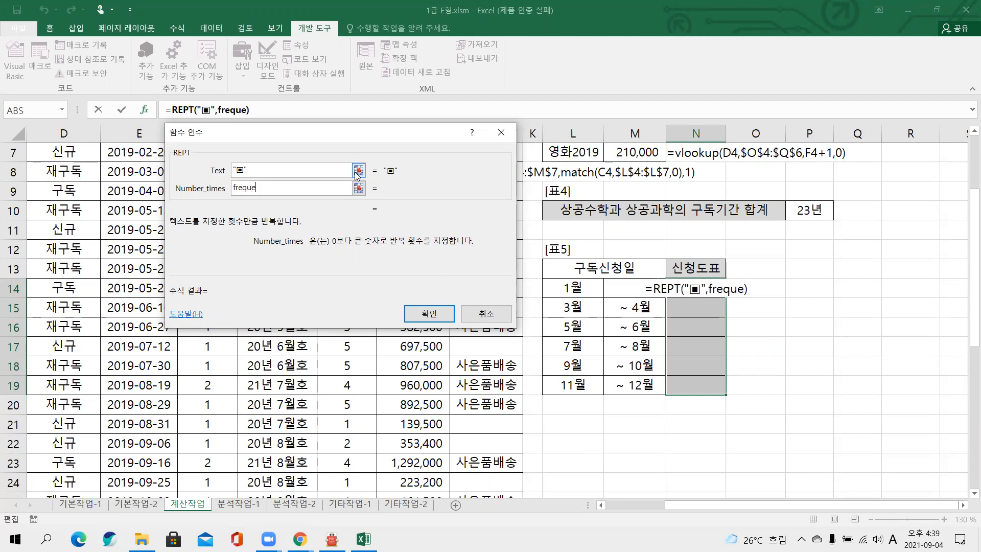
{"action": "key", "text": "BackSpace"}
{"action": "type", "text": ")"}
{"action": "key", "text": "BackSpace"}
{"action": "type", "text": "()"}
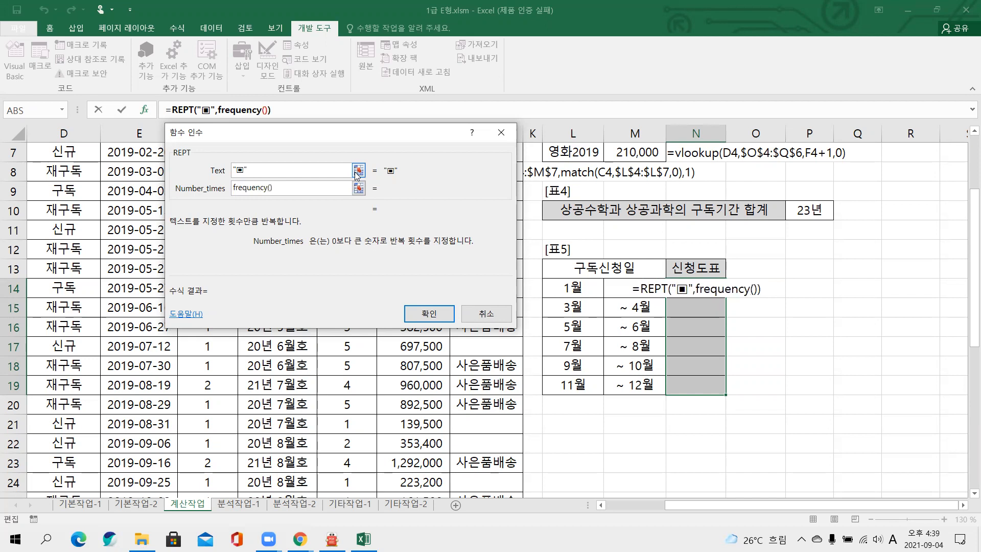
Step: Show the arguments of the nested FREQUENCY function and enter month() as its Data_array
{"action": "left_click", "coordinate": [264, 112]}
{"action": "left_click", "coordinate": [276, 170]}
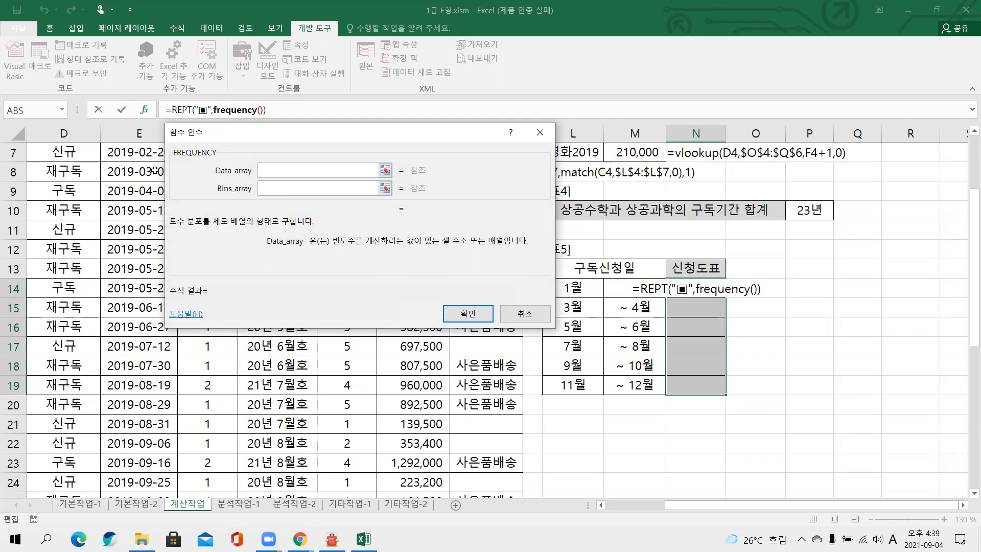
{"action": "scroll", "coordinate": [121, 185], "scroll_direction": "up", "scroll_amount": 2}
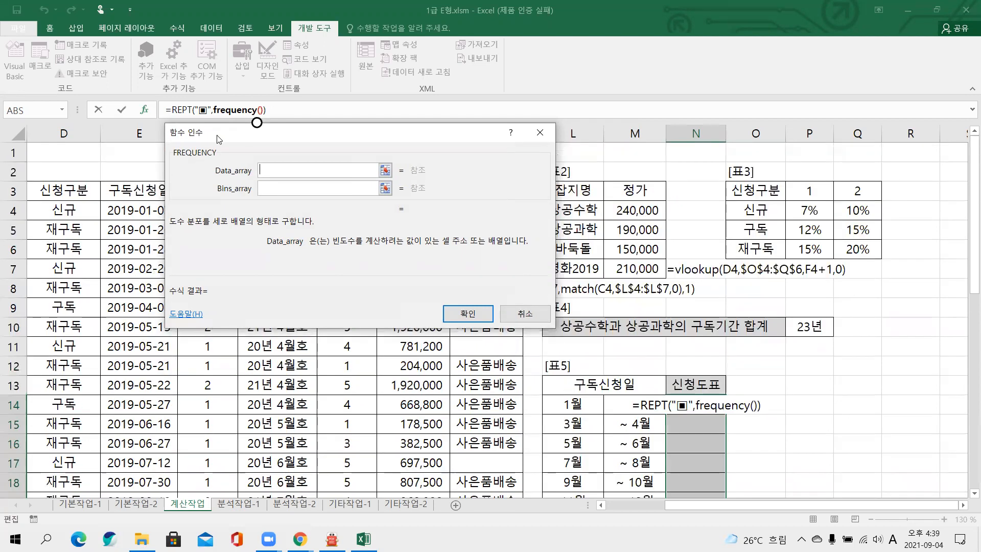
{"action": "left_click_drag", "start_coordinate": [217, 138], "coordinate": [254, 158]}
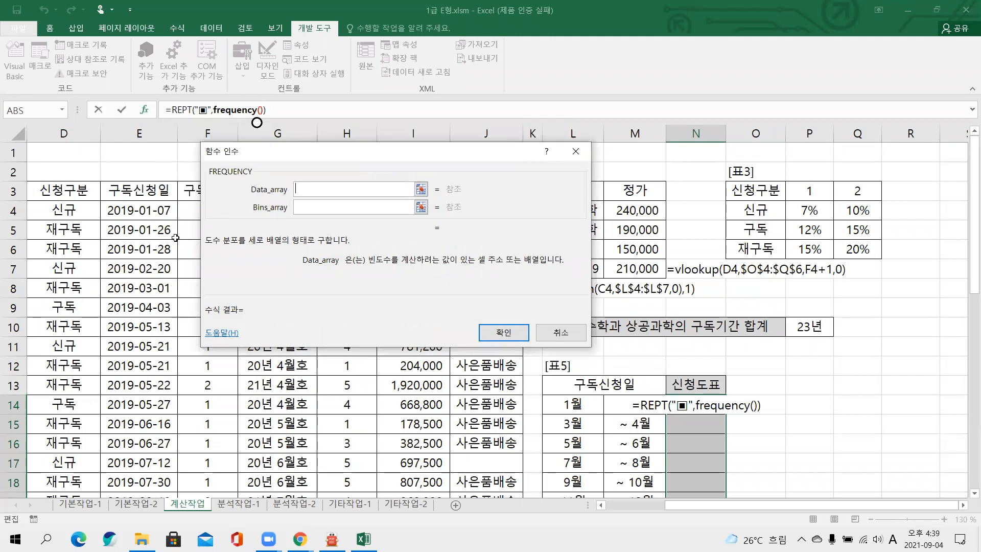
{"action": "scroll", "coordinate": [628, 346], "scroll_direction": "down", "scroll_amount": 1}
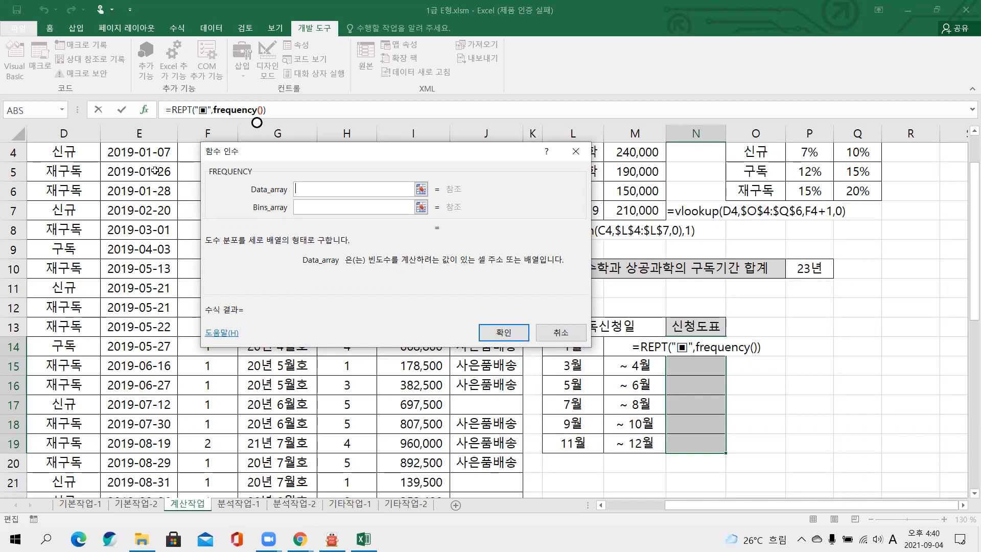
{"action": "scroll", "coordinate": [153, 171], "scroll_direction": "up", "scroll_amount": 1}
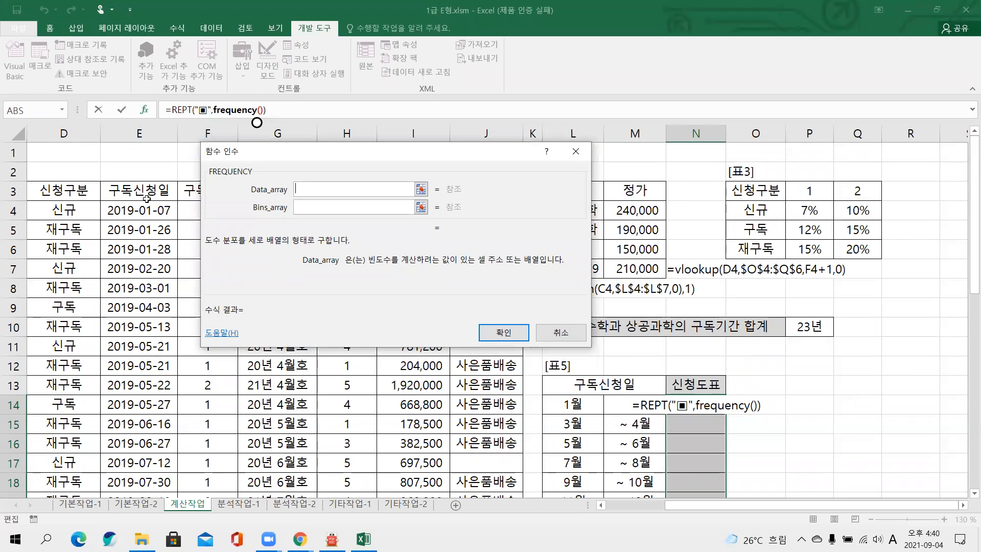
{"action": "type", "text": "mont"}
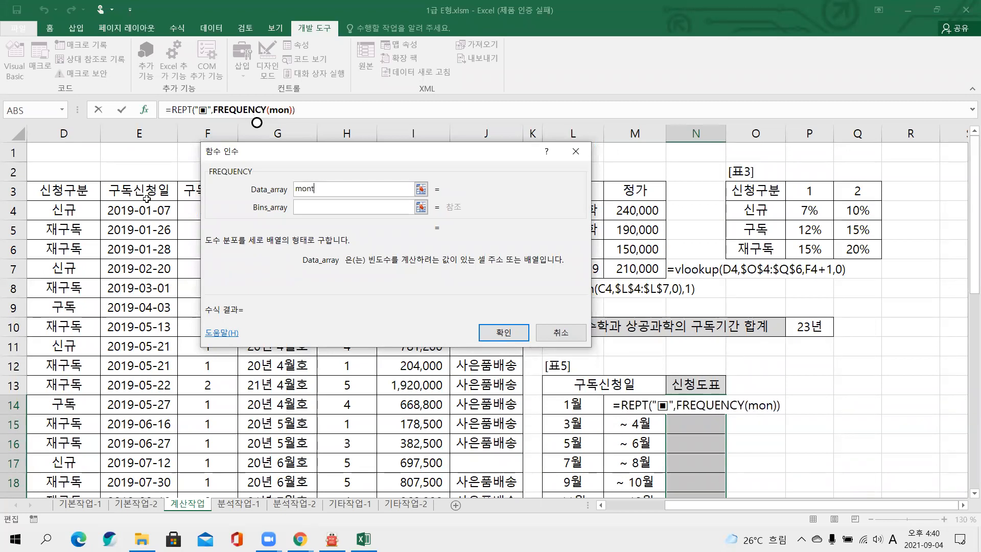
{"action": "type", "text": "h()"}
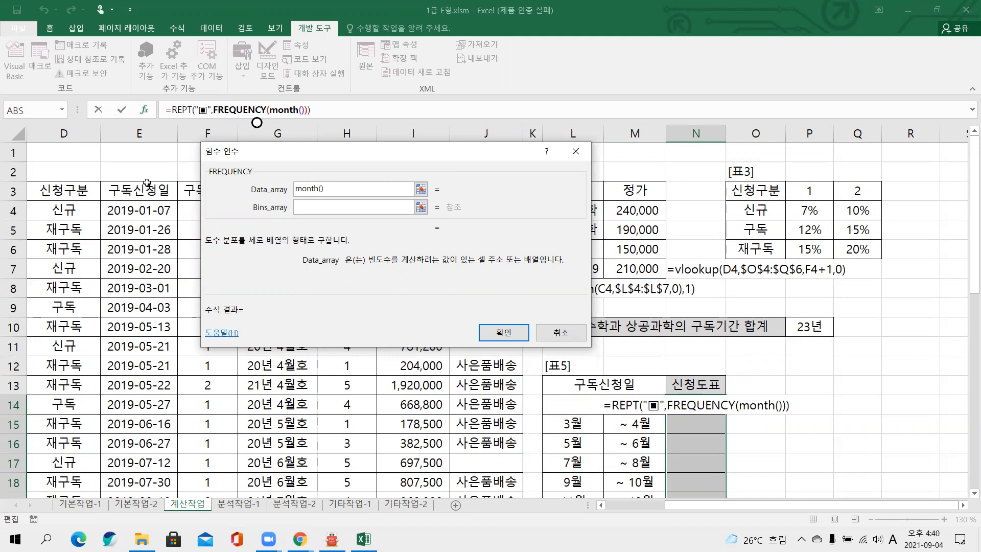
Step: Set the nested MONTH function's Serial_number to the absolute range $E$4:$E$40 and return to FREQUENCY's arguments
{"action": "left_click", "coordinate": [296, 109]}
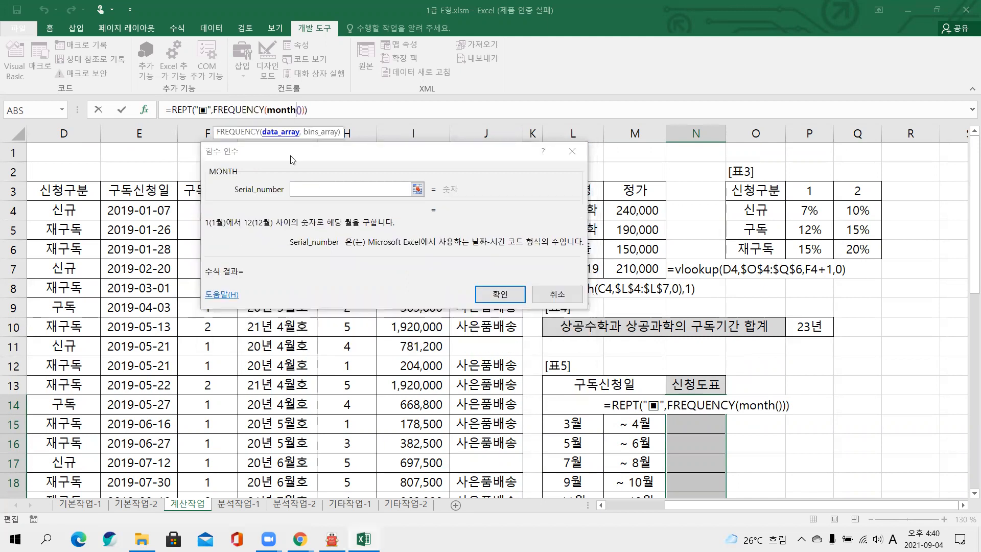
{"action": "left_click", "coordinate": [139, 210]}
{"action": "key", "text": "ctrl+shift+Down"}
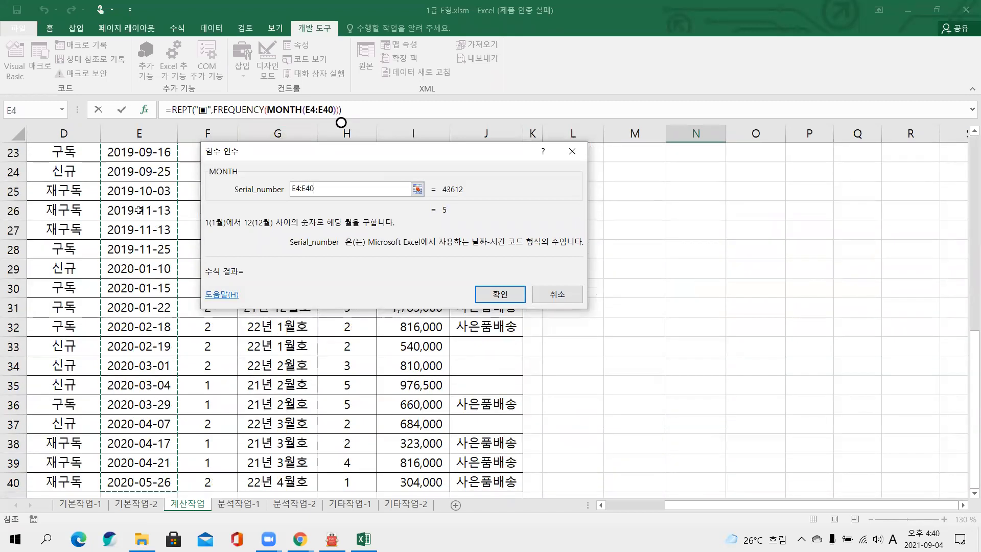
{"action": "key", "text": "F4"}
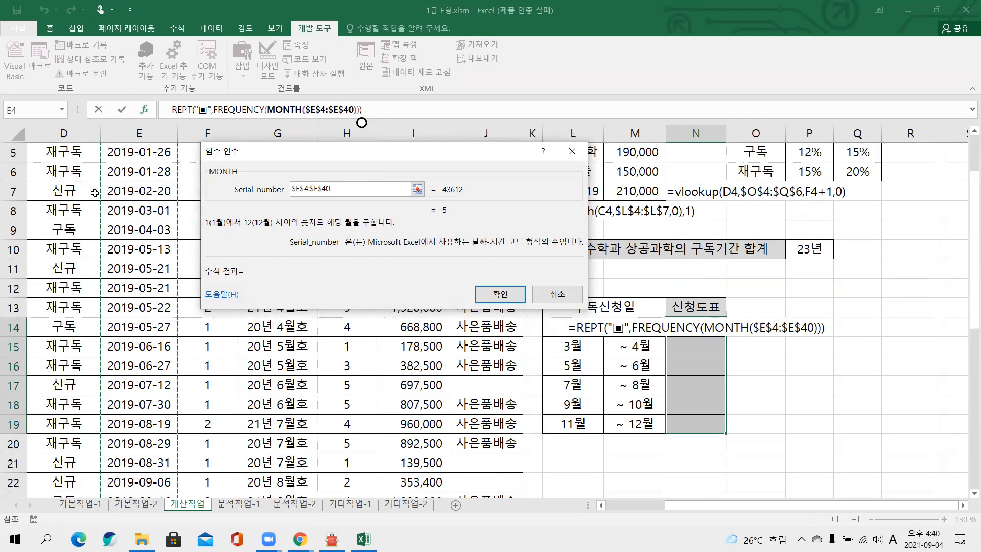
{"action": "left_click", "coordinate": [238, 110]}
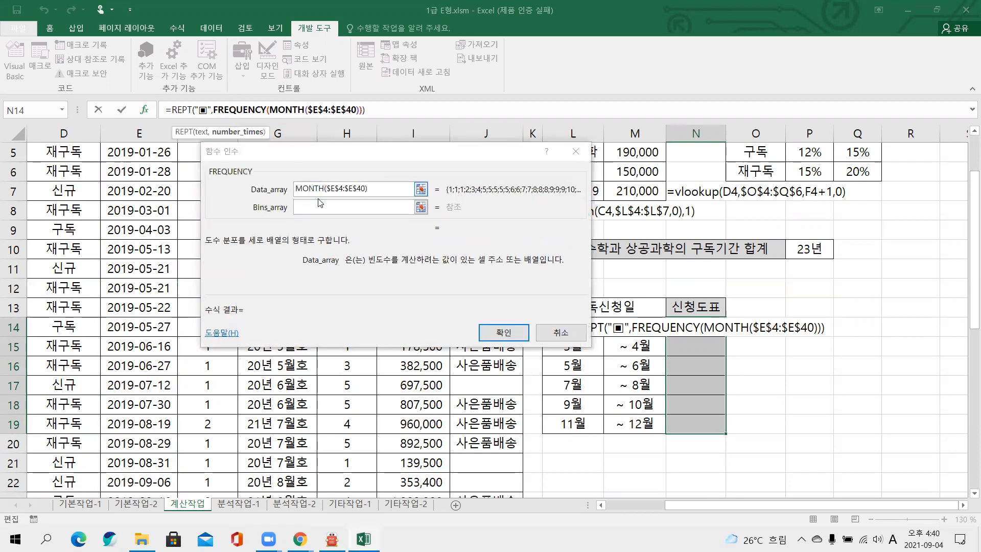
Step: Try the start-month range L14:L19 as FREQUENCY's Bins_array and check it against the 구독신청일 dates
{"action": "left_click", "coordinate": [332, 207]}
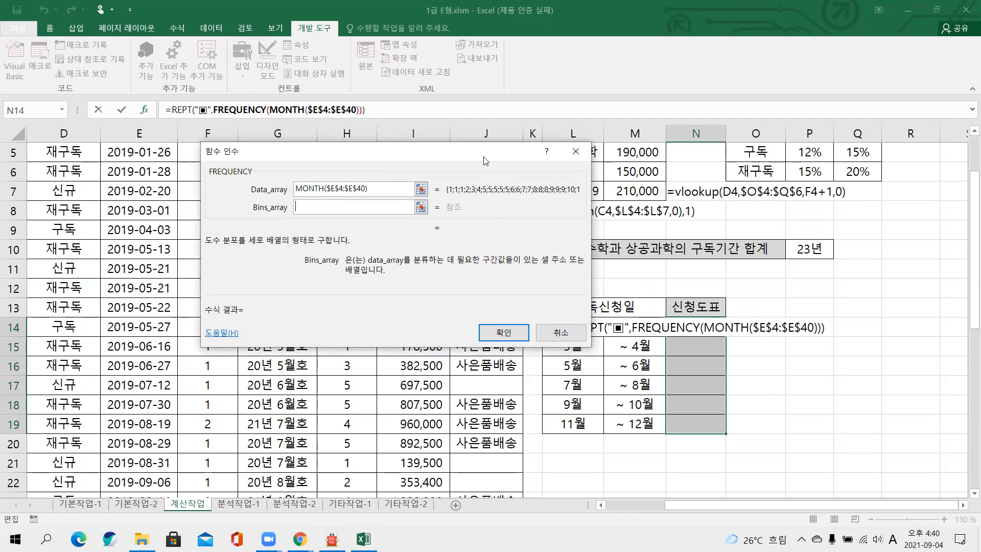
{"action": "left_click_drag", "start_coordinate": [485, 161], "coordinate": [446, 269]}
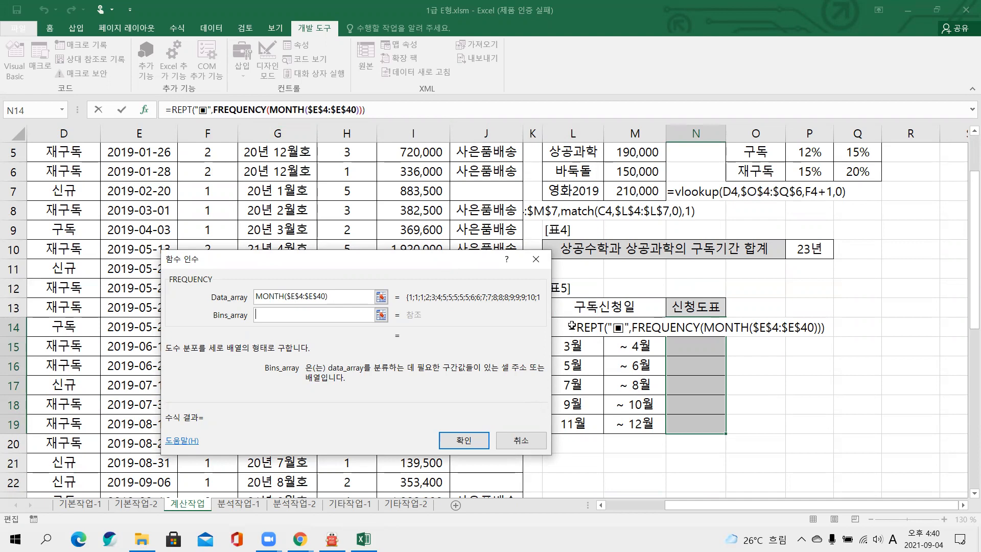
{"action": "left_click_drag", "start_coordinate": [571, 326], "coordinate": [571, 422]}
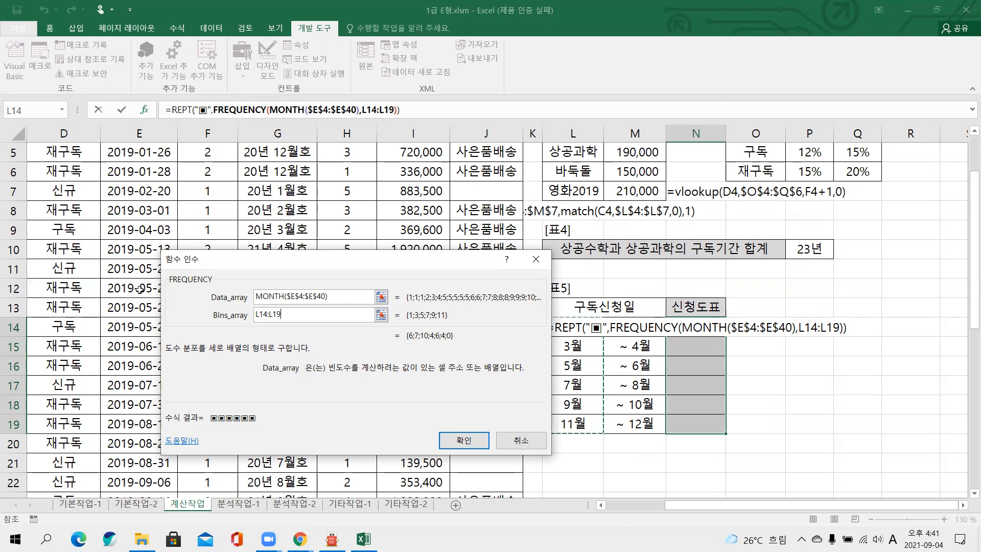
{"action": "scroll", "coordinate": [113, 291], "scroll_direction": "up", "scroll_amount": 2}
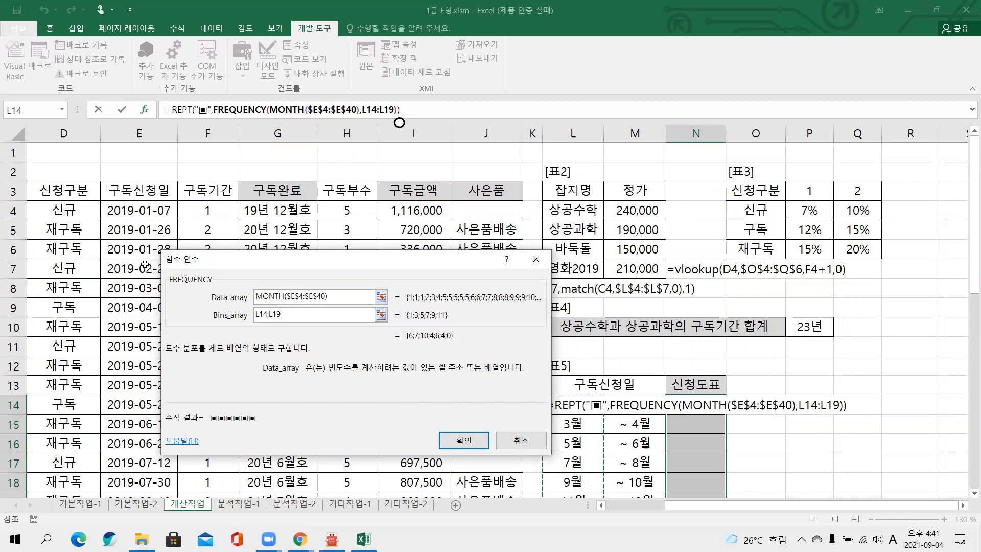
{"action": "scroll", "coordinate": [144, 306], "scroll_direction": "down", "scroll_amount": 5}
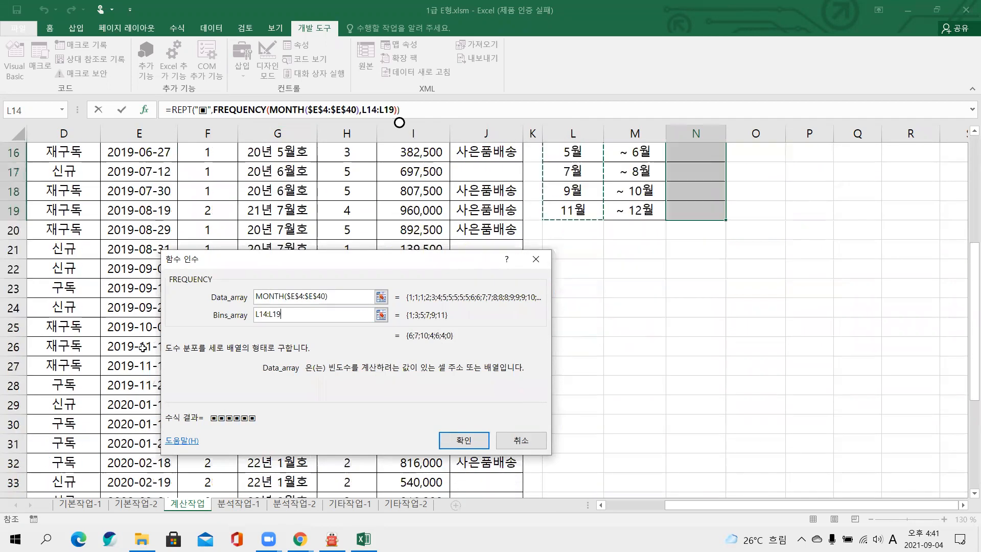
{"action": "scroll", "coordinate": [143, 347], "scroll_direction": "down", "scroll_amount": 2}
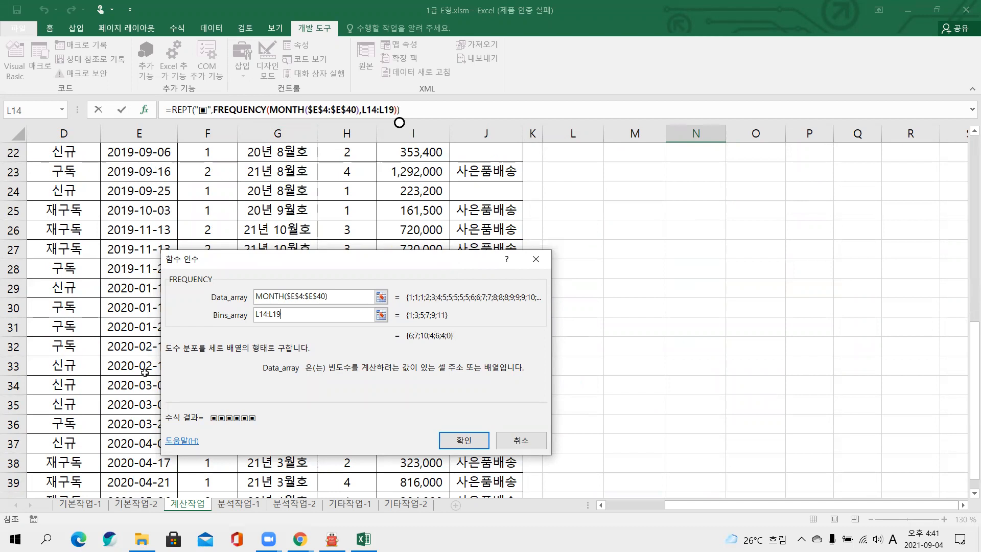
{"action": "scroll", "coordinate": [145, 372], "scroll_direction": "down", "scroll_amount": 3}
{"action": "scroll", "coordinate": [188, 333], "scroll_direction": "up", "scroll_amount": 7}
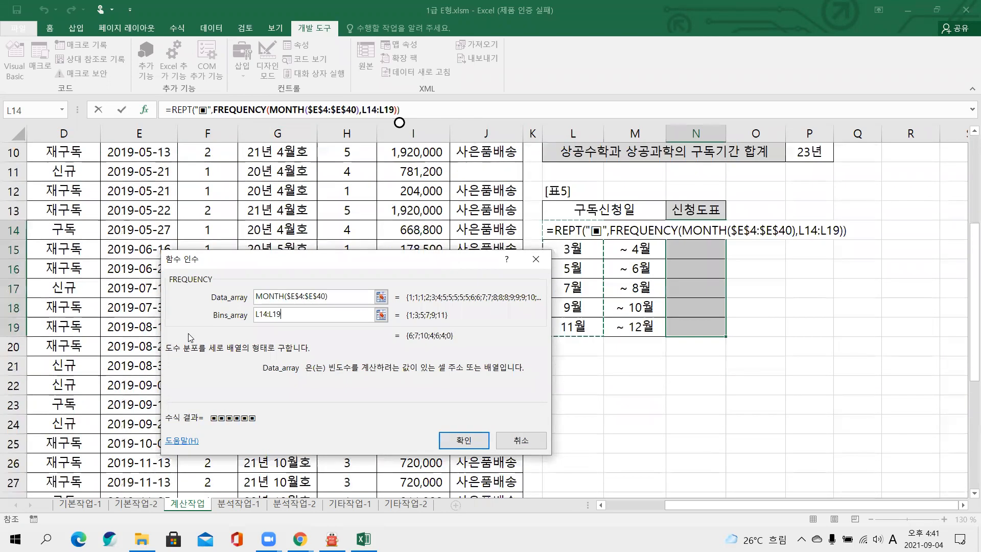
{"action": "scroll", "coordinate": [188, 334], "scroll_direction": "up", "scroll_amount": 3}
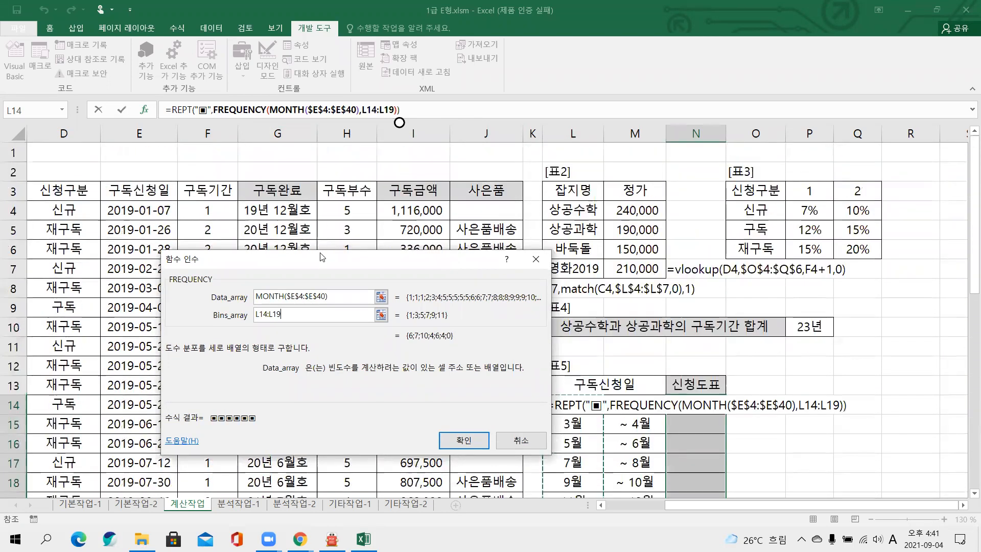
Step: Replace FREQUENCY's Bins_array with the end-month range M14:M19
{"action": "left_click_drag", "start_coordinate": [322, 257], "coordinate": [312, 179]}
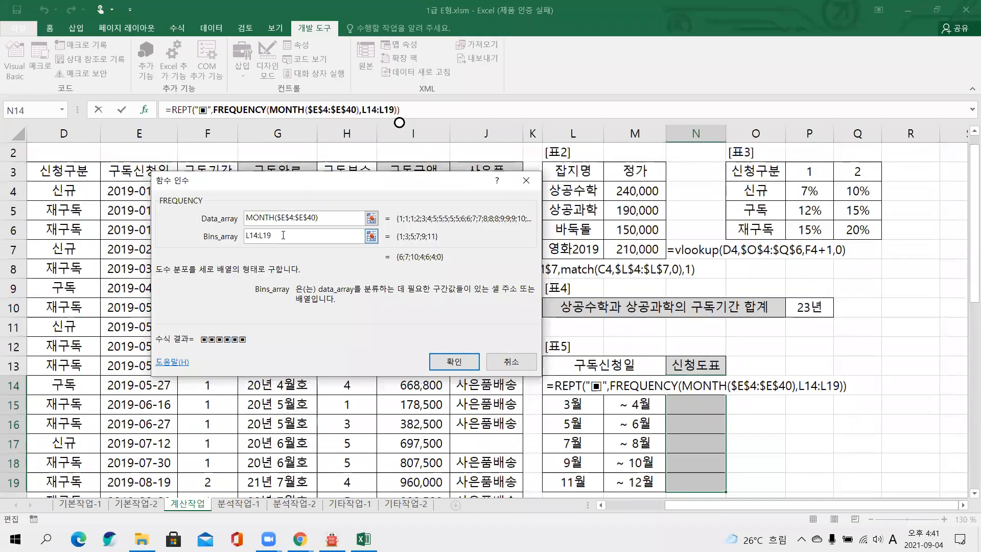
{"action": "left_click_drag", "start_coordinate": [284, 237], "coordinate": [233, 234]}
{"action": "left_click_drag", "start_coordinate": [631, 390], "coordinate": [632, 483]}
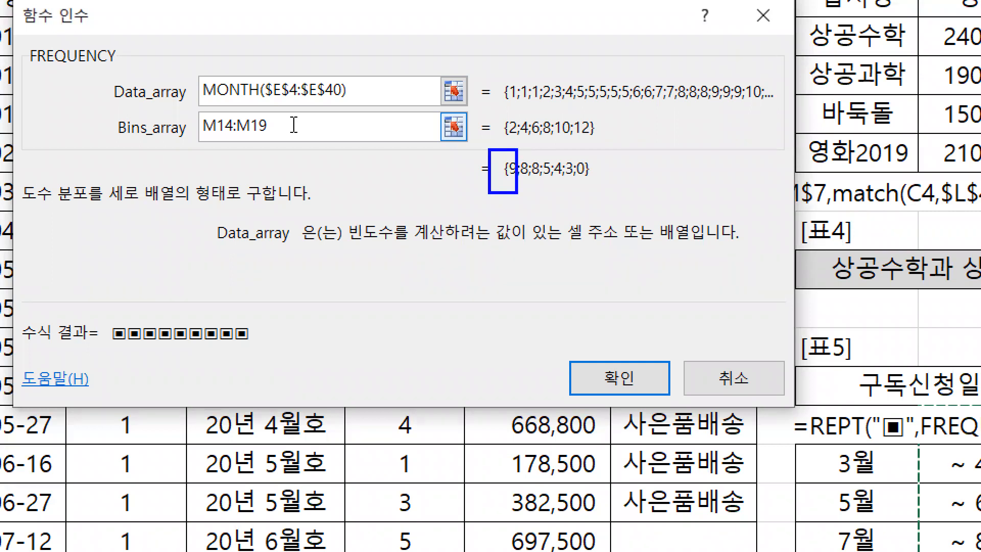
{"action": "left_click", "coordinate": [294, 125]}
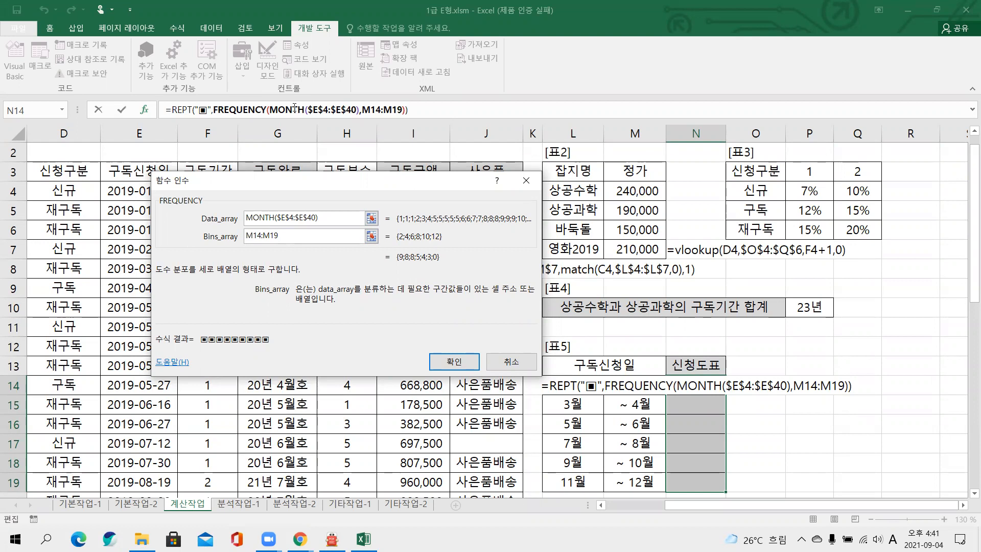
Step: Append /2 to REPT's Number_times argument and enter the formula as an array formula in N14:N19
{"action": "left_click_drag", "start_coordinate": [303, 180], "coordinate": [301, 137]}
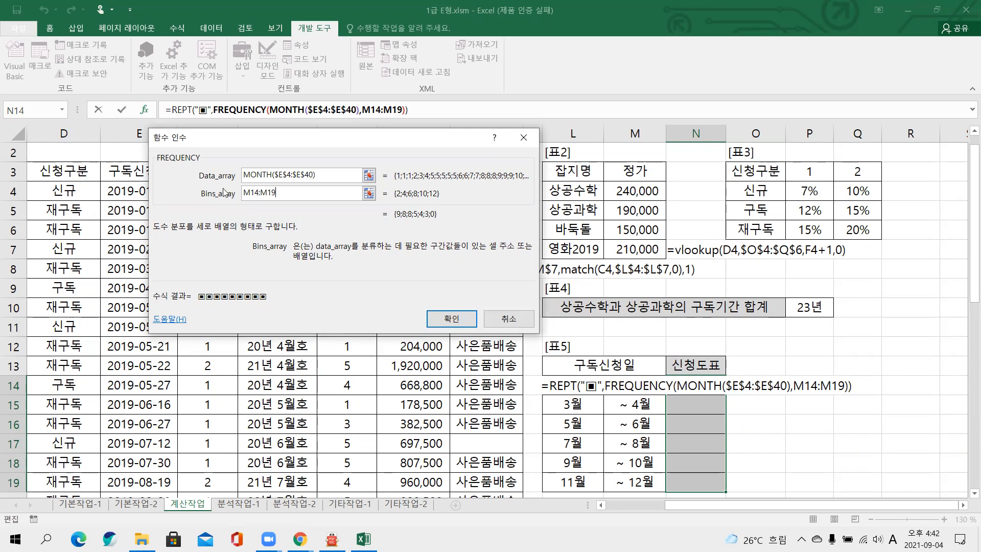
{"action": "left_click", "coordinate": [183, 110]}
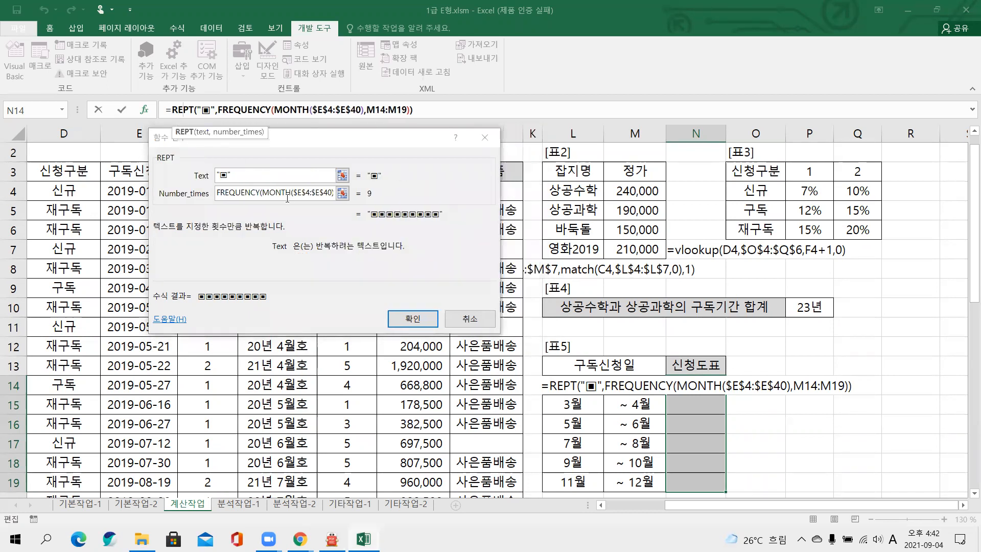
{"action": "left_click", "coordinate": [328, 193]}
{"action": "left_click", "coordinate": [329, 193]}
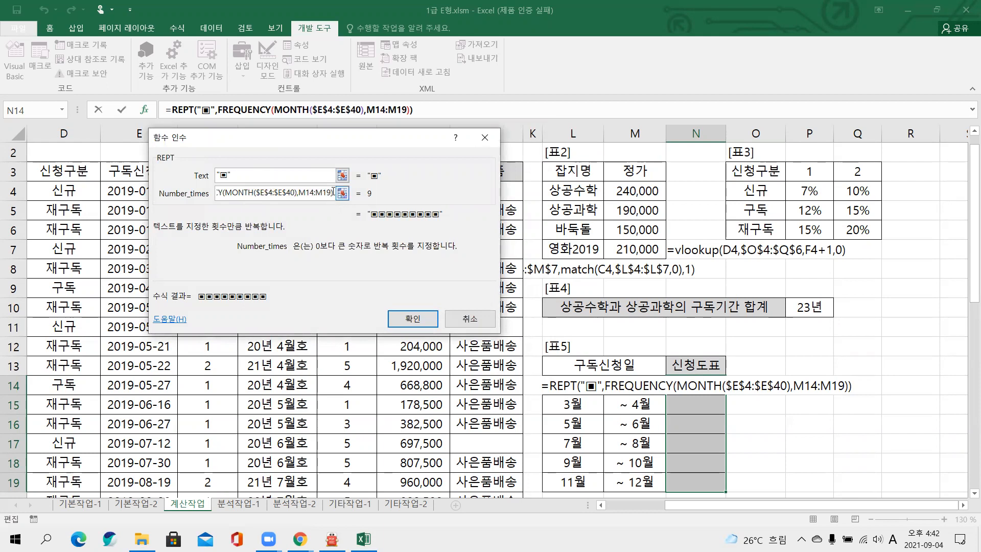
{"action": "type", "text": "/2"}
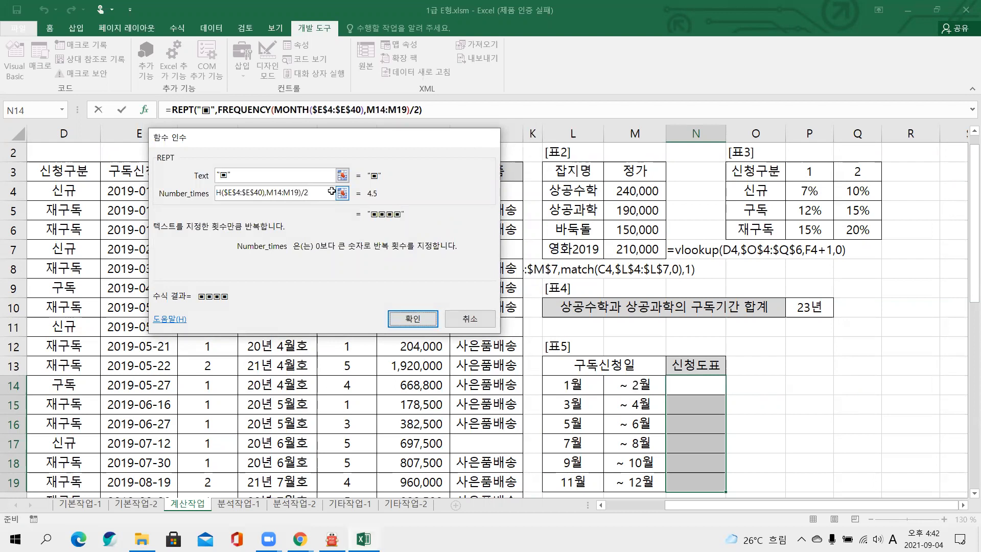
{"action": "key", "text": "ctrl+shift+Return"}
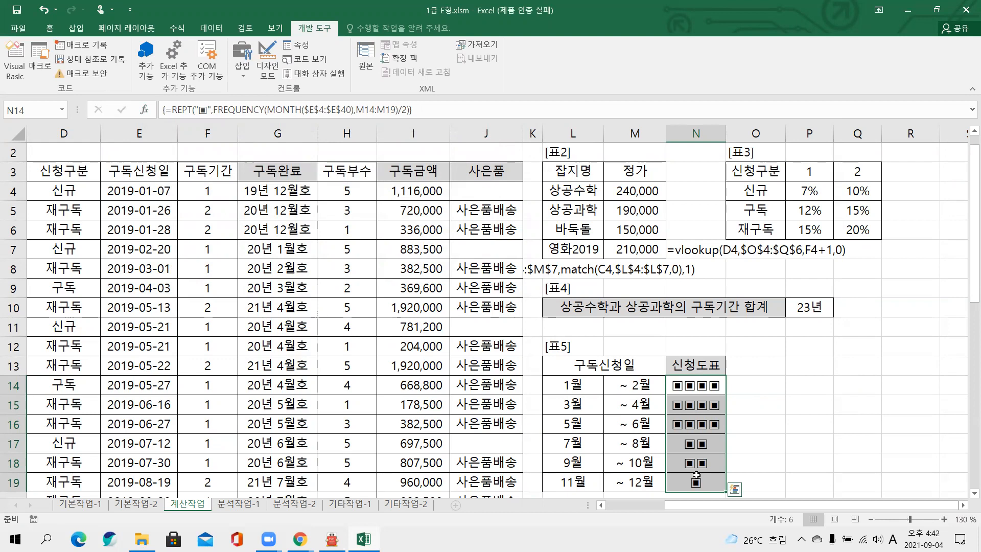
{"action": "key", "text": "ctrl+q"}
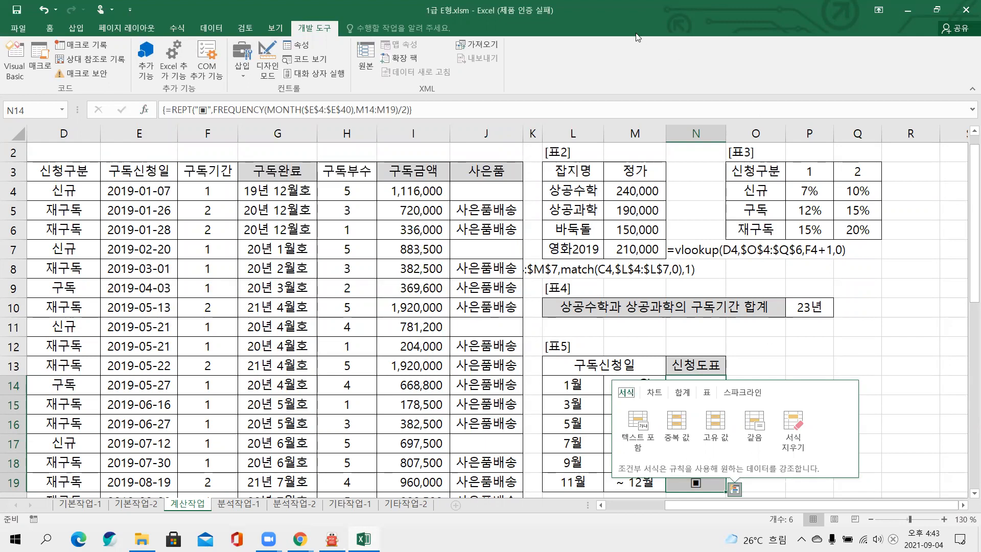
{"action": "key", "text": "Escape"}
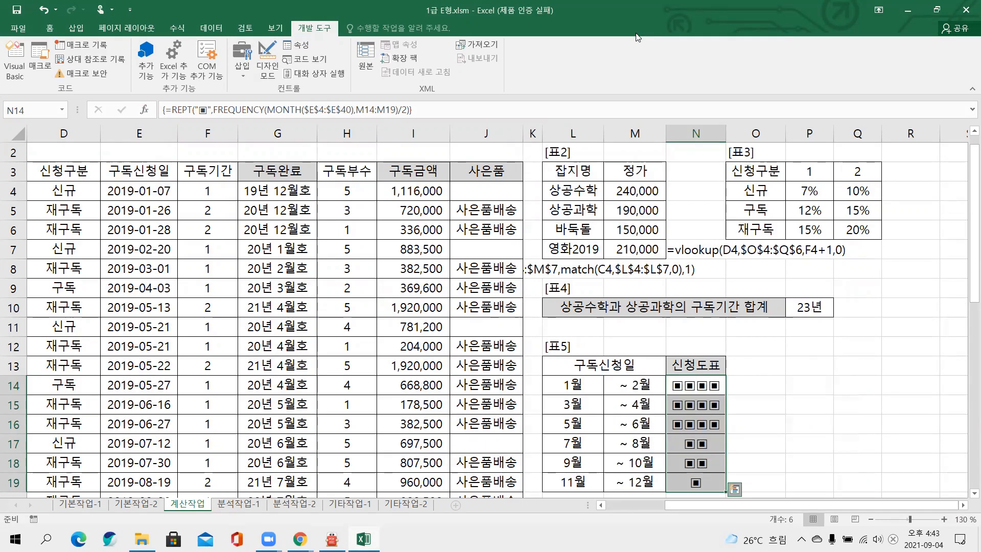